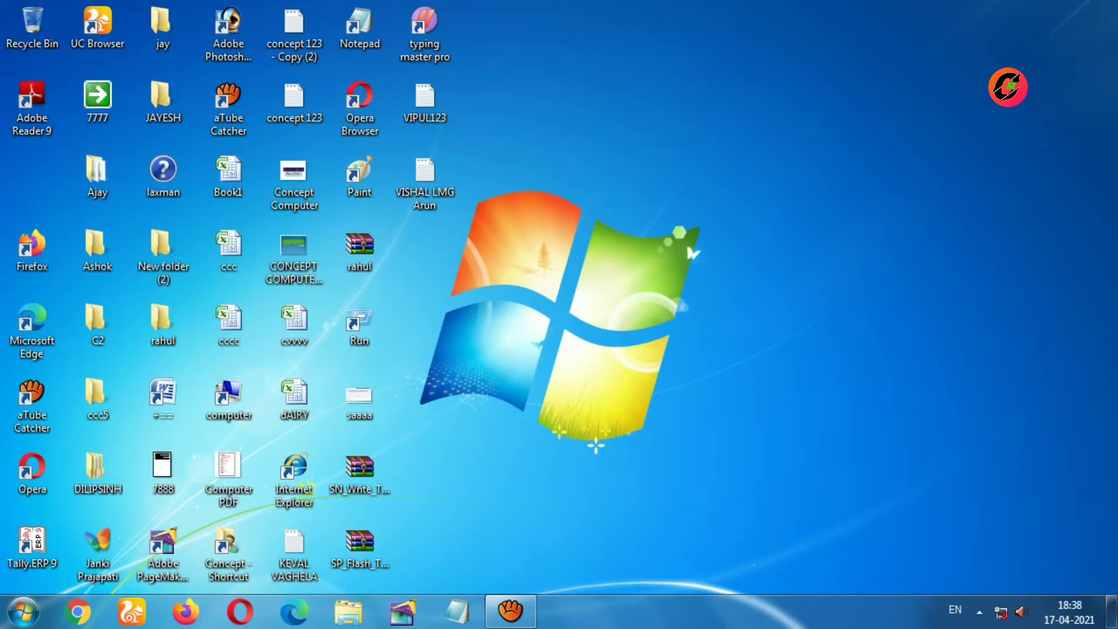
Refresh the desktop several times in a row.
right_click(737, 69)
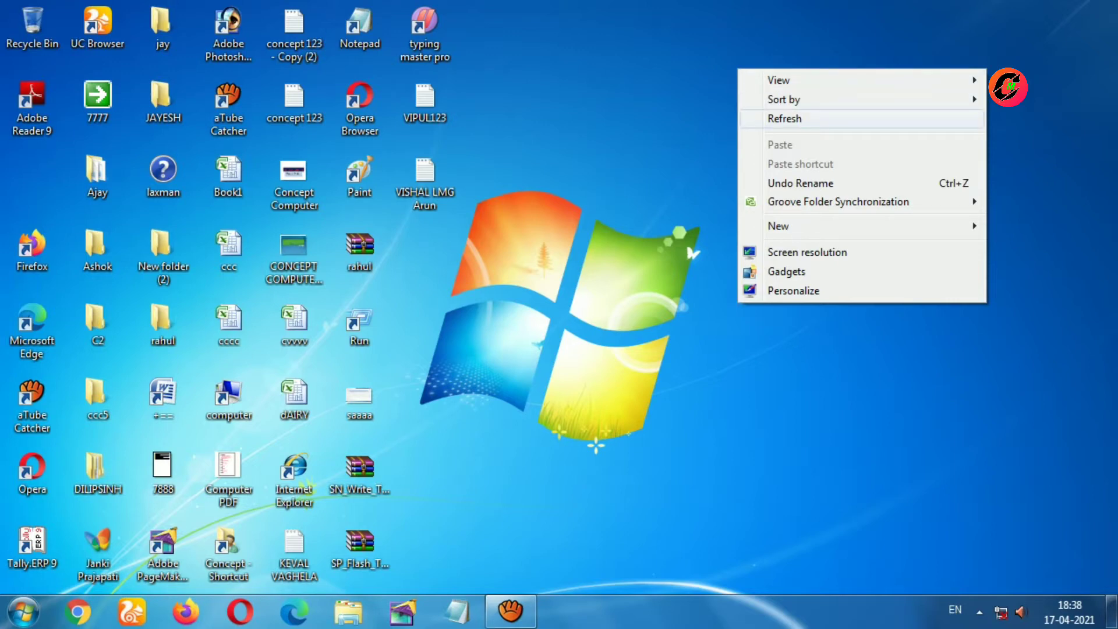
key(Return)
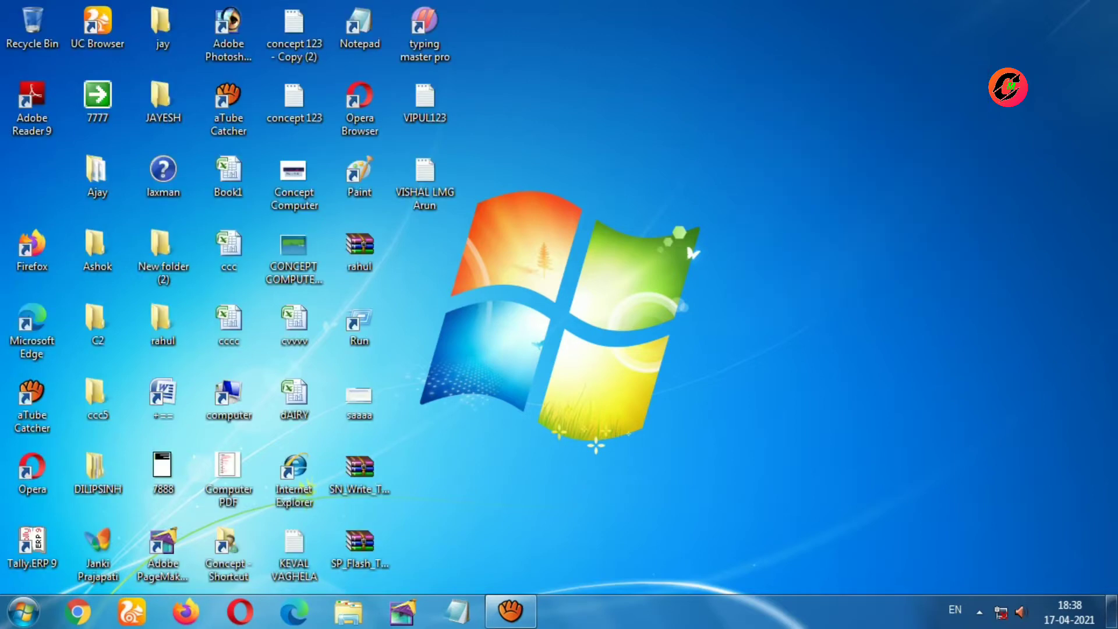
key(shift+F10)
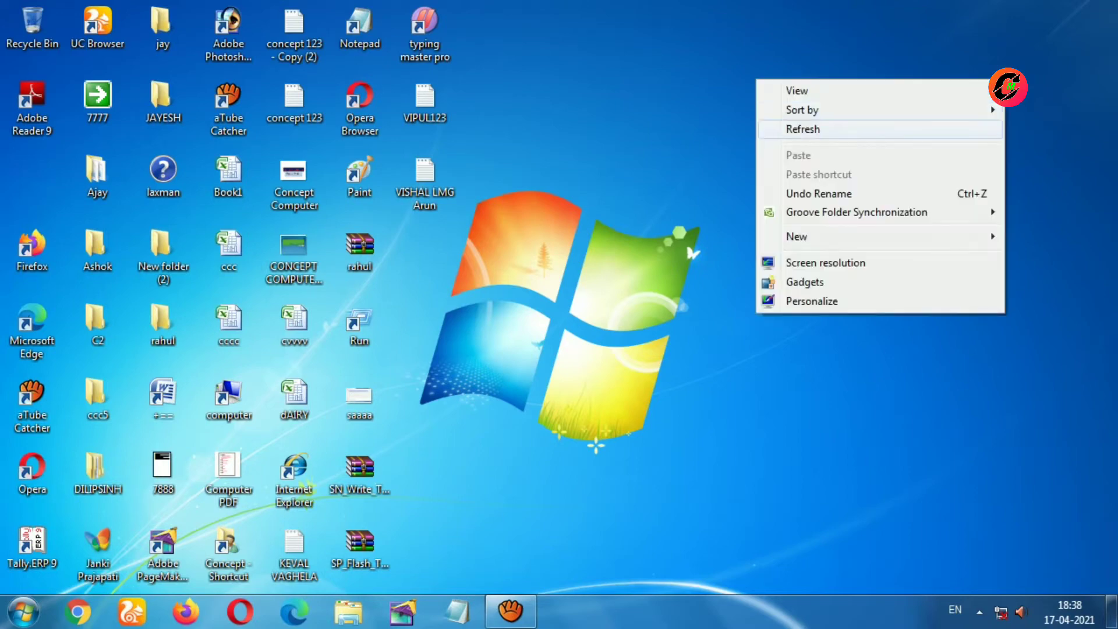
key(Return)
key(shift+F10)
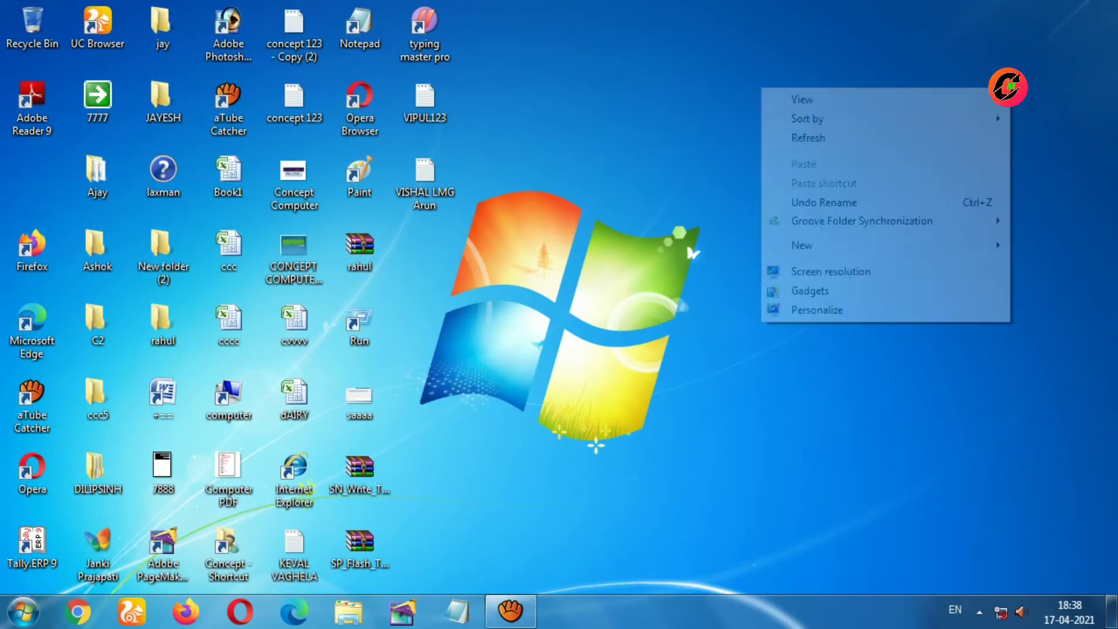
key(Return)
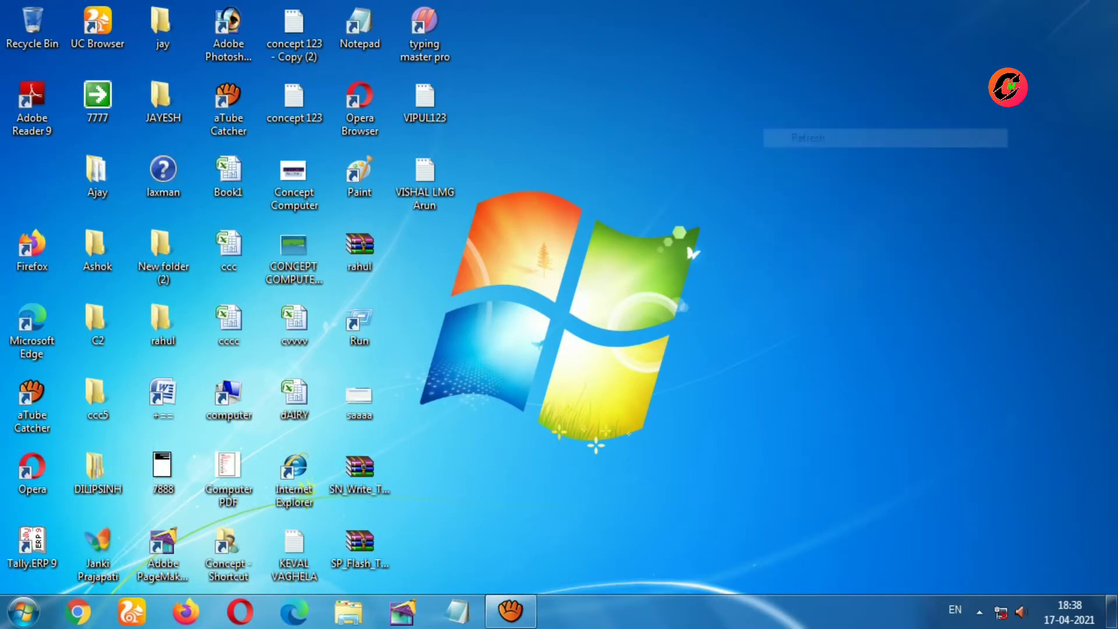
key(shift+F10)
key(Down)
key(Down)
key(Down)
key(Return)
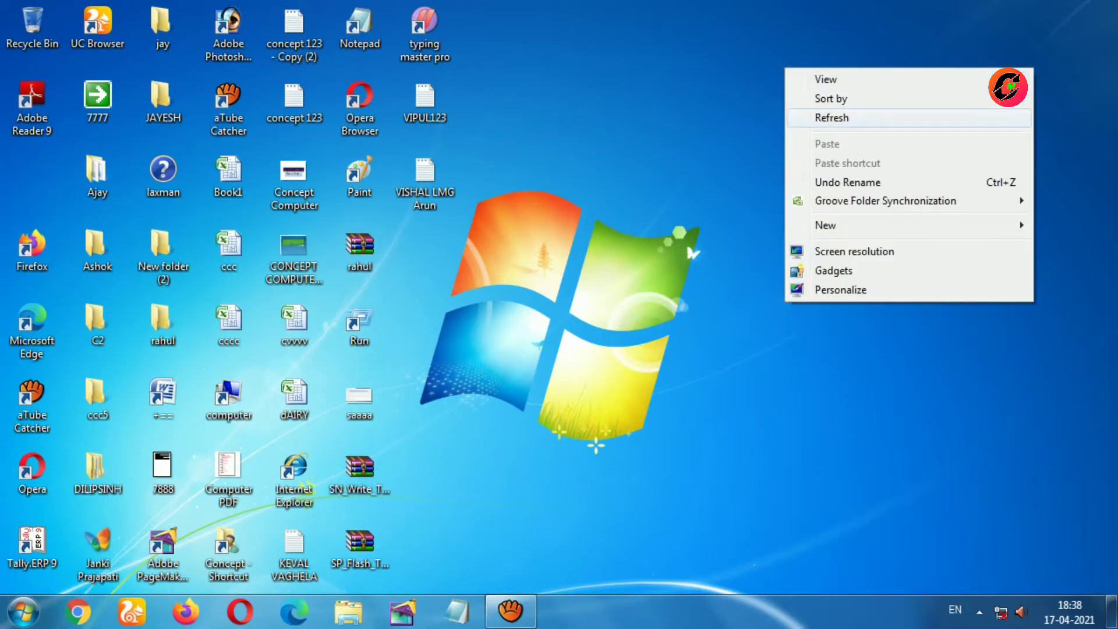
Change the desktop icon view to large icons.
key(shift+F10)
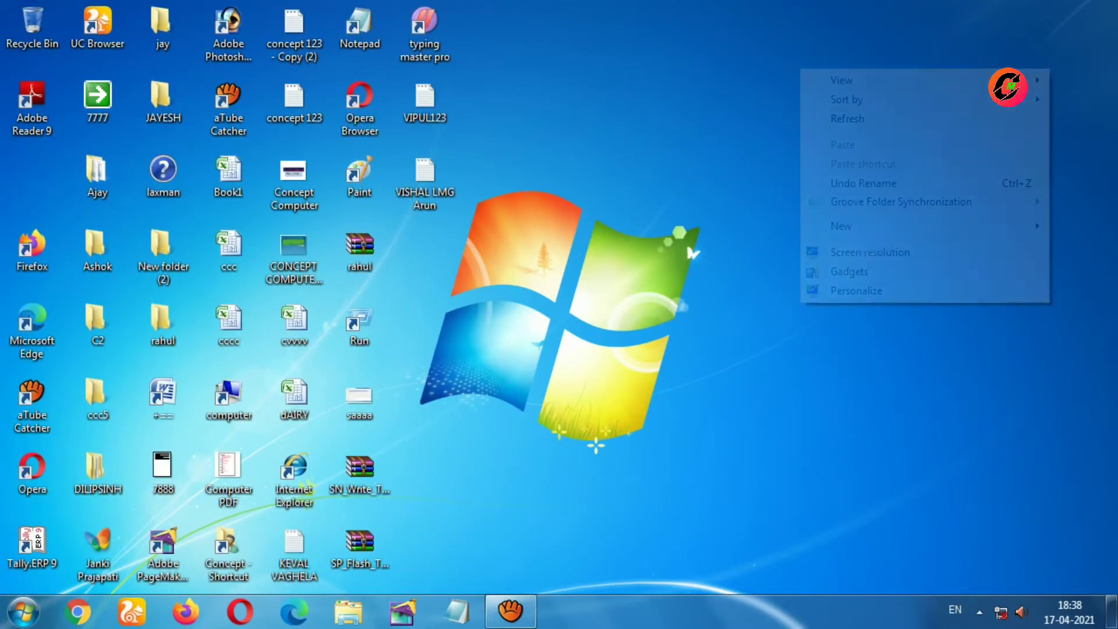
key(Down)
key(Right)
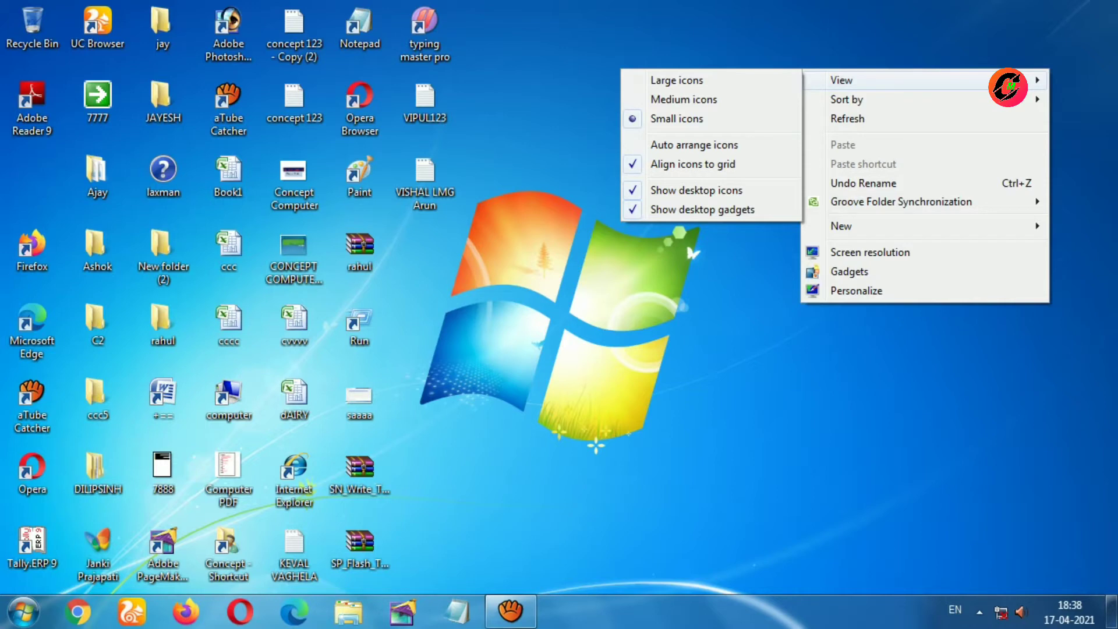
key(Down)
click(676, 80)
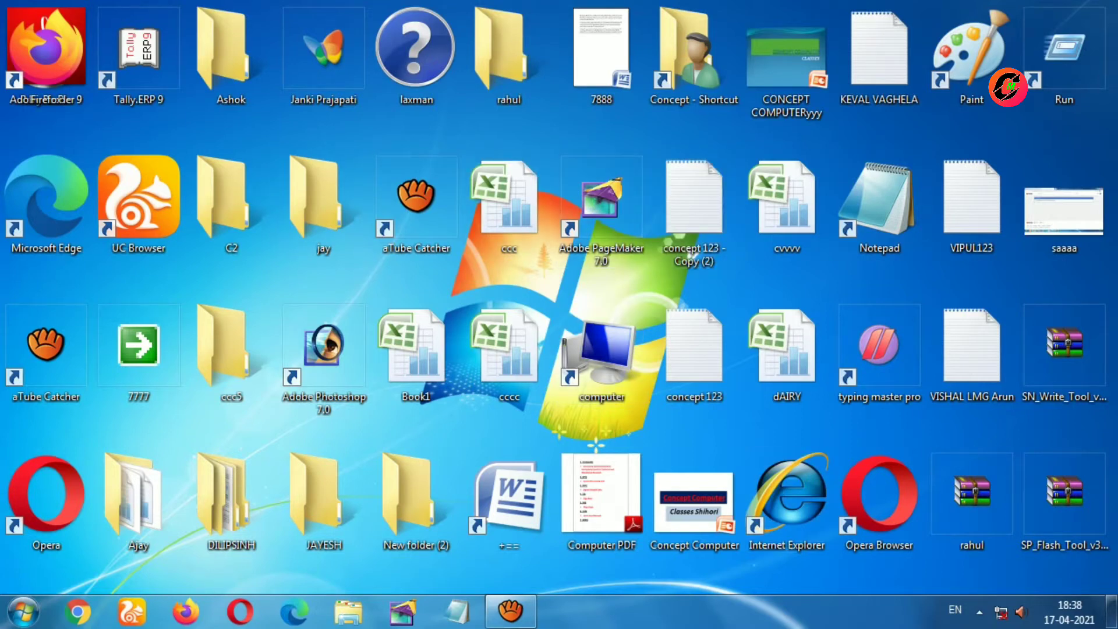
Change the desktop icon view to medium icons and dismiss the error dialog.
right_click(1115, 190)
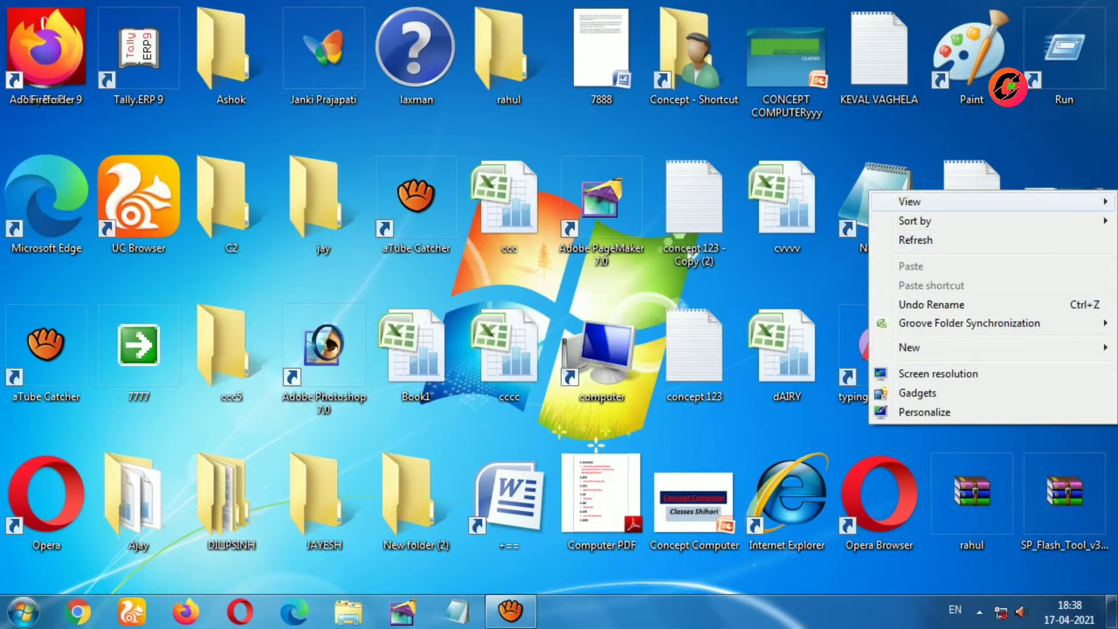
mouse_move(909, 202)
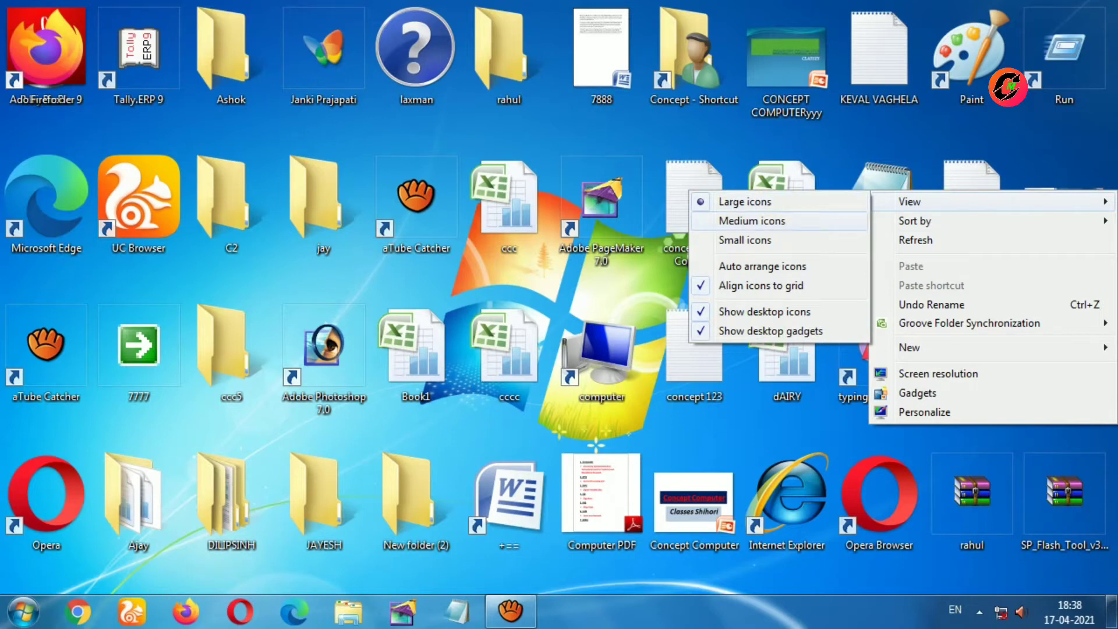
click(752, 221)
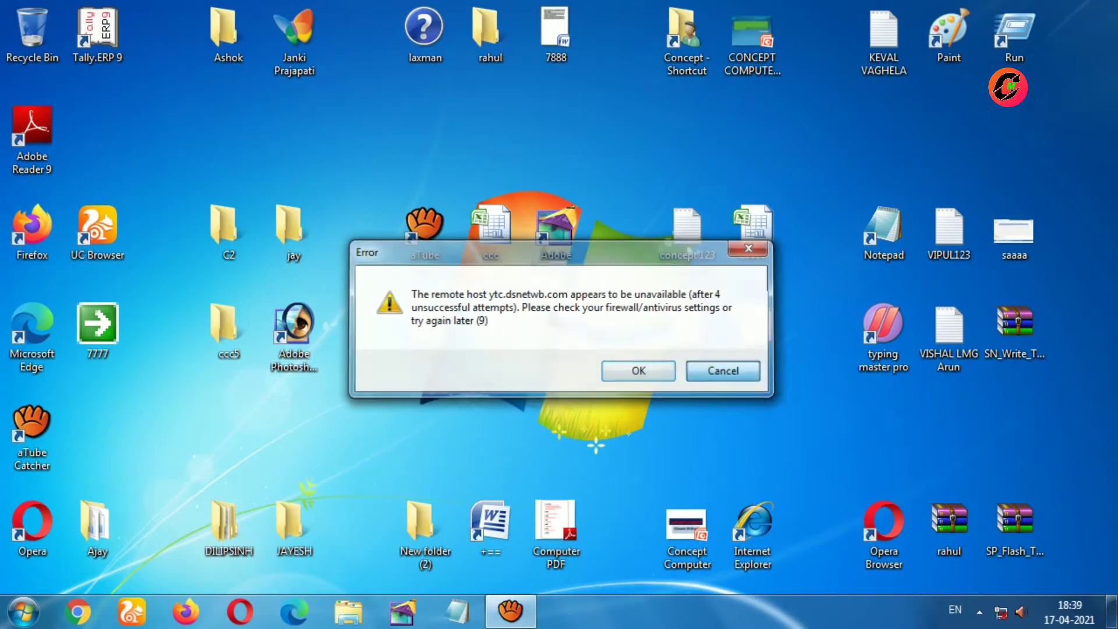
key(Return)
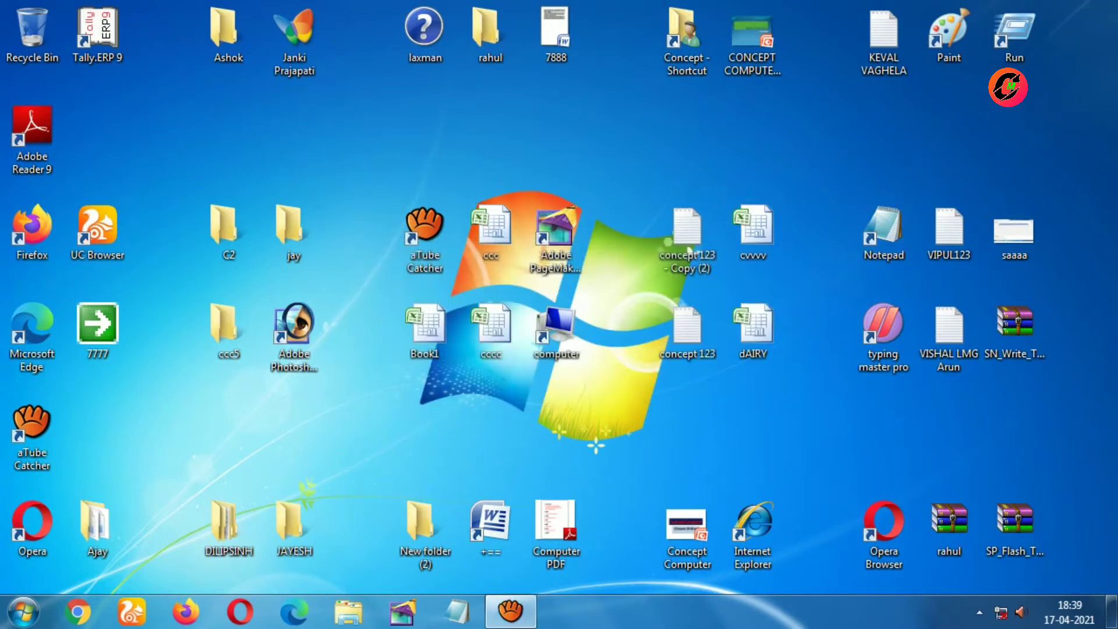
Change the desktop icon view to small icons.
right_click(815, 125)
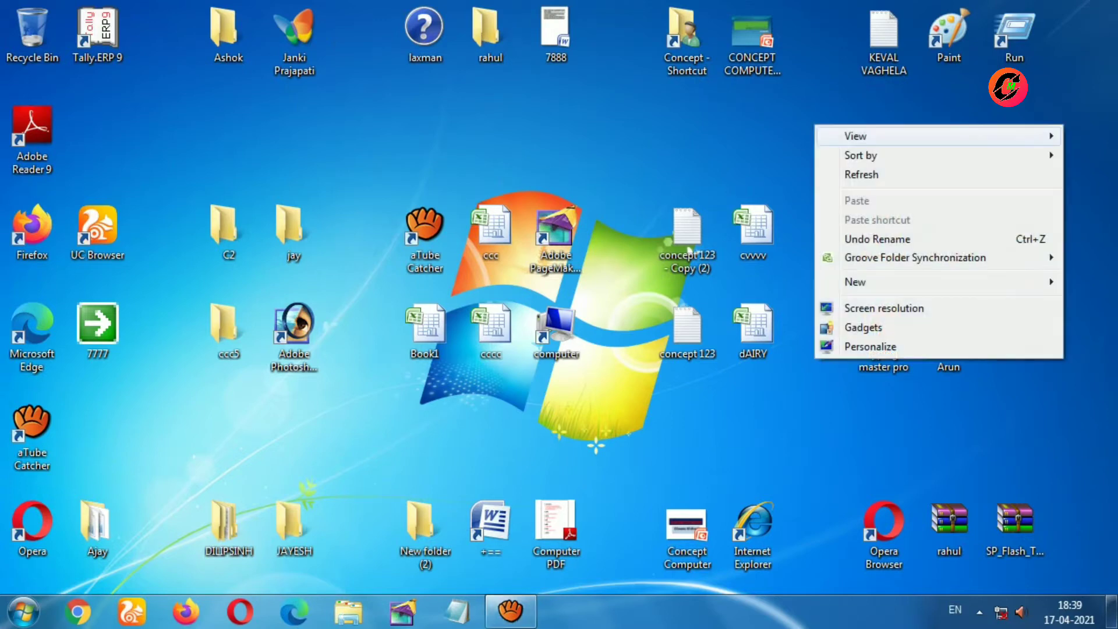
mouse_move(855, 135)
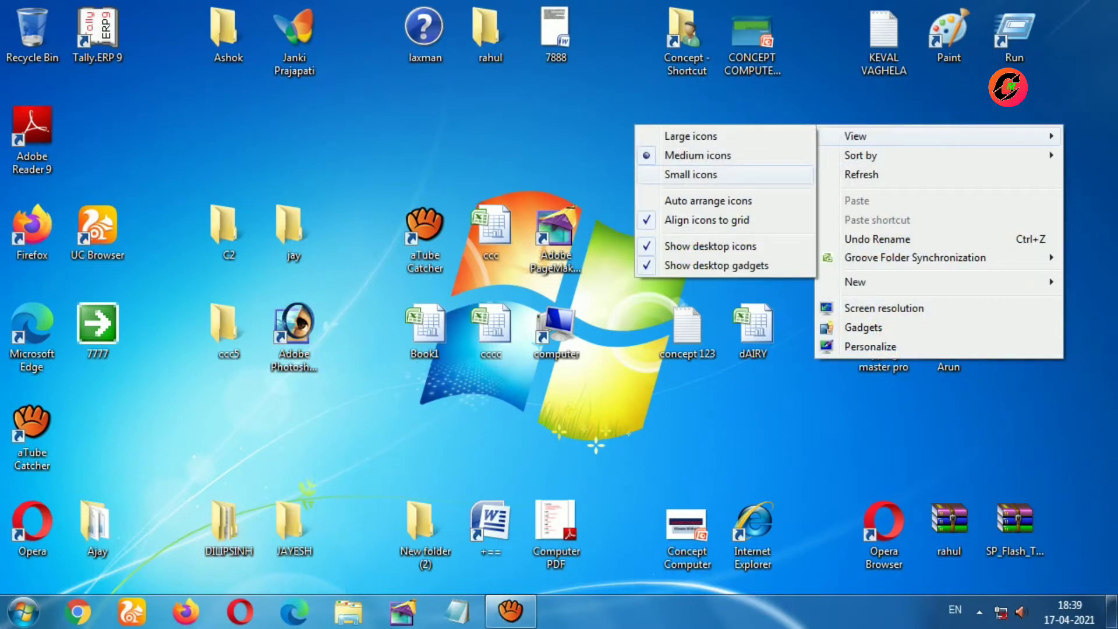
click(691, 175)
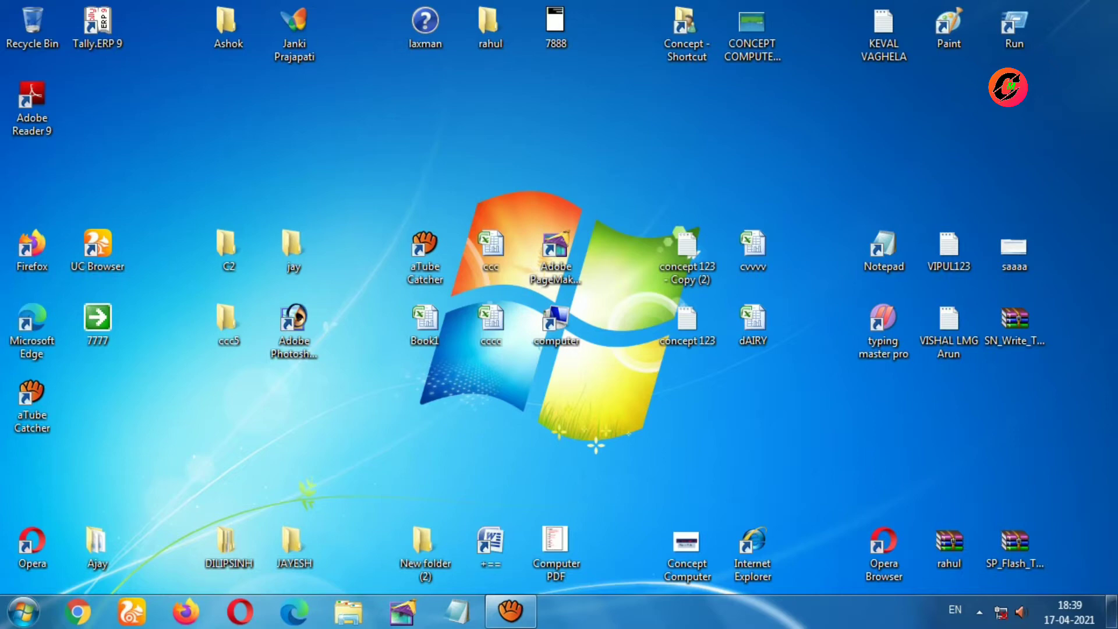
Move the Notepad icon beside the lower aTube Catcher icon, and the typing master pro icon beside Notepad.
click(883, 250)
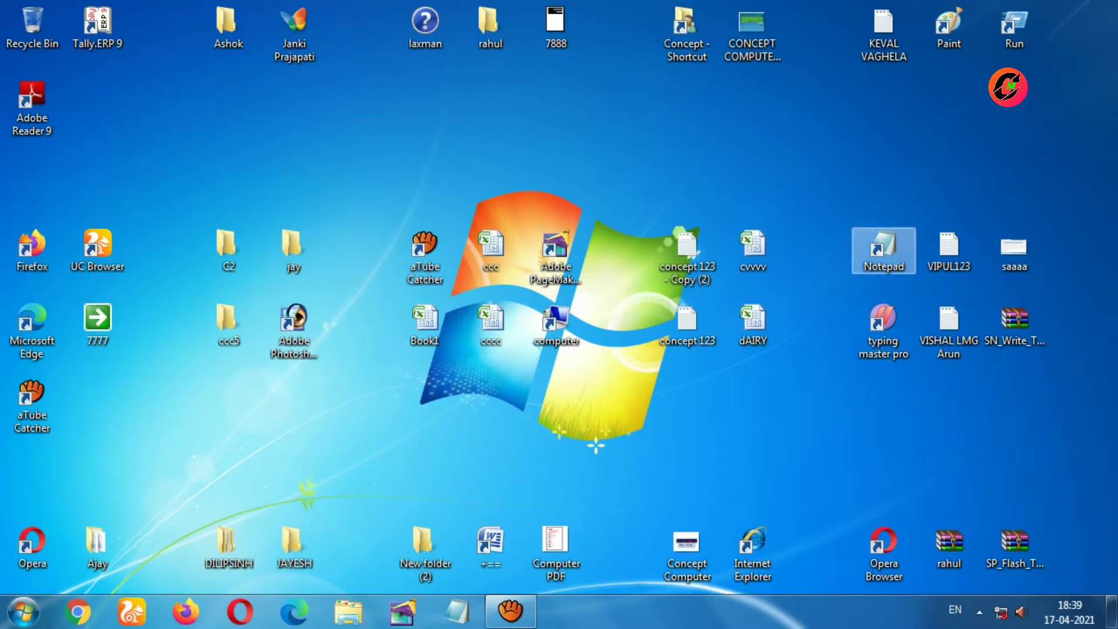
drag(883, 250, 100, 404)
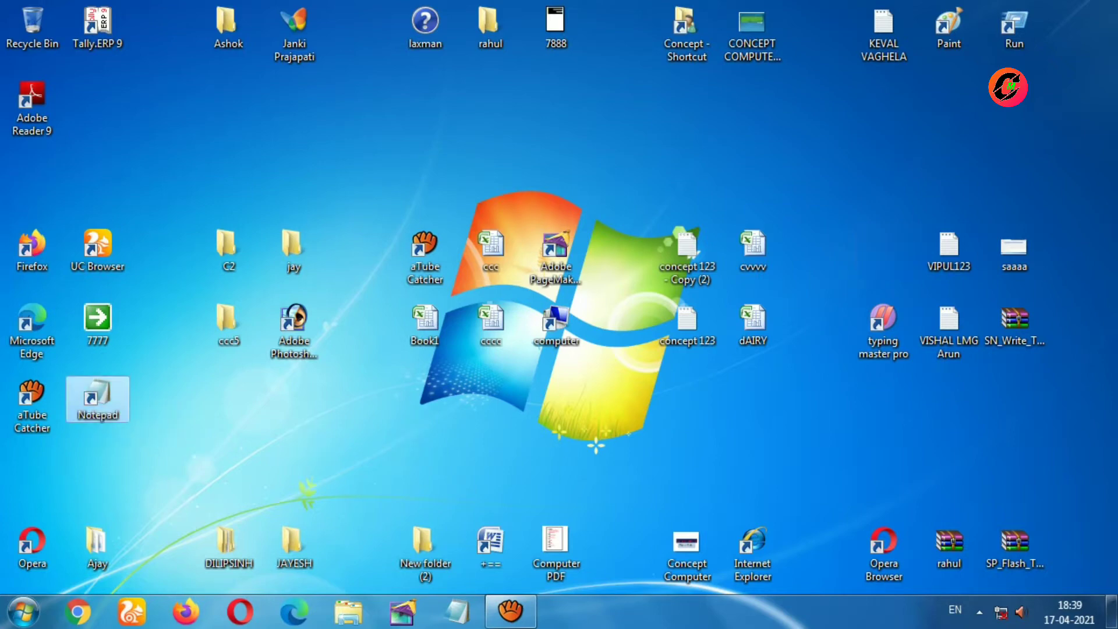
drag(883, 326, 163, 400)
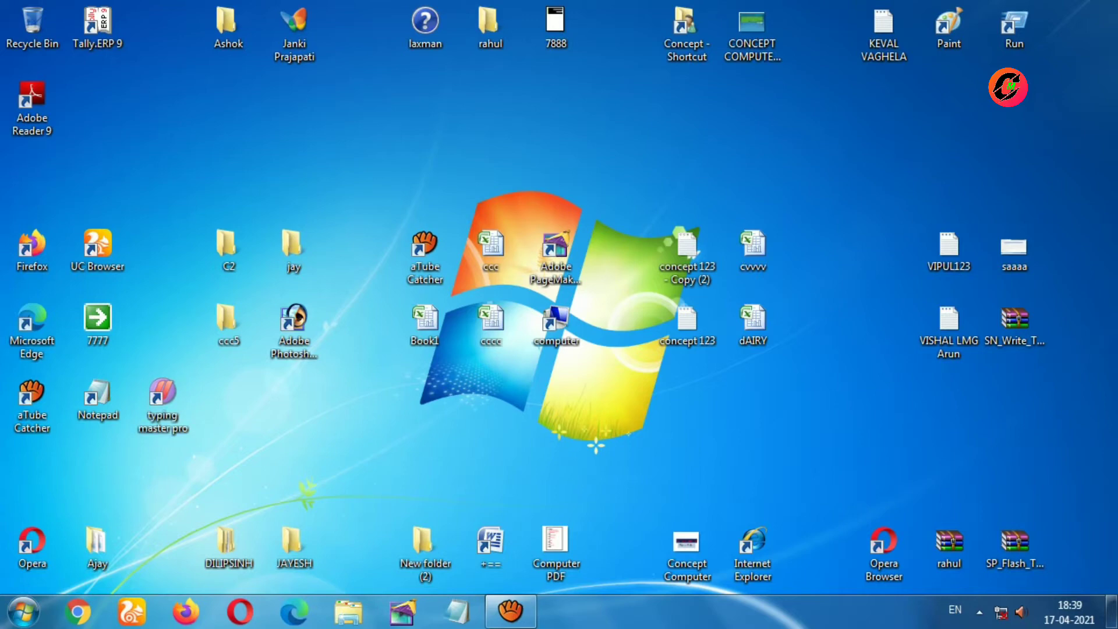
Turn on automatic arrangement of the desktop icons.
right_click(856, 141)
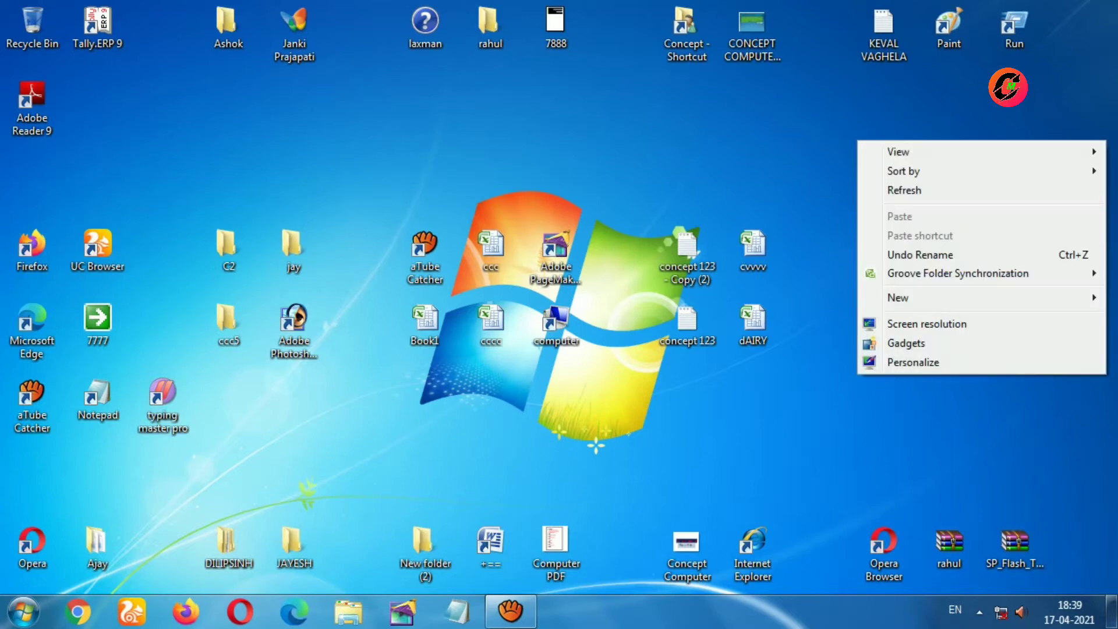
mouse_move(909, 152)
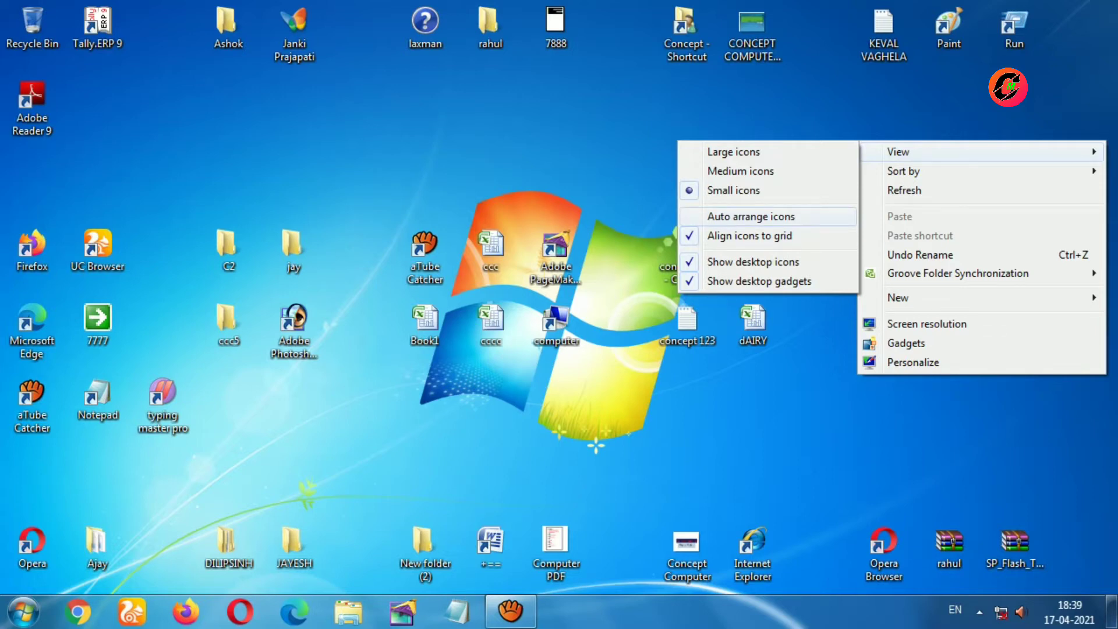
click(751, 216)
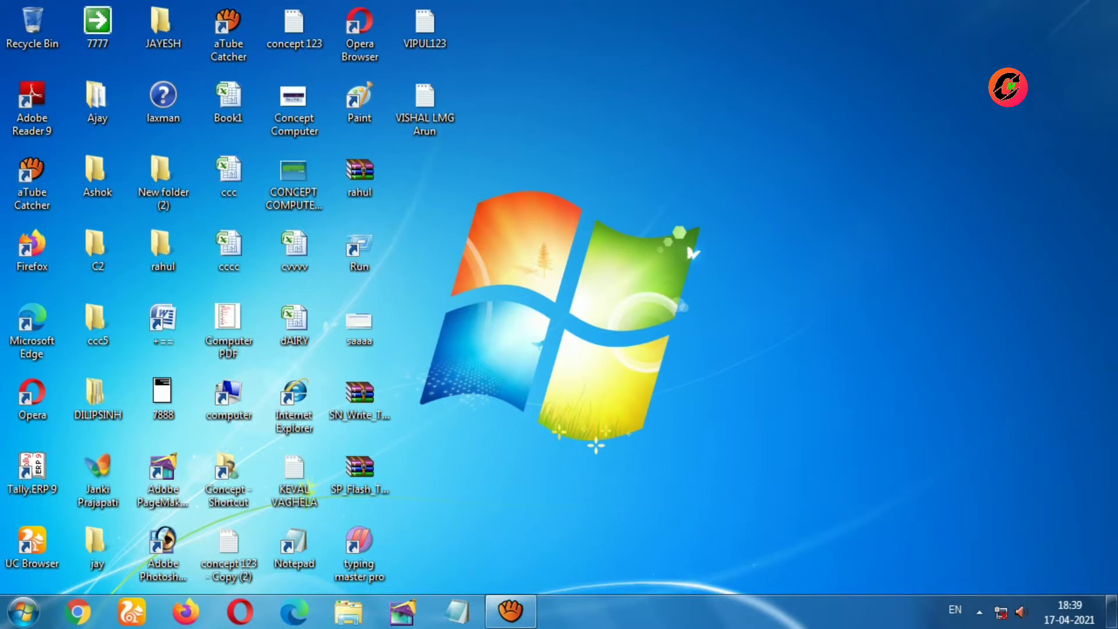
right_click(832, 102)
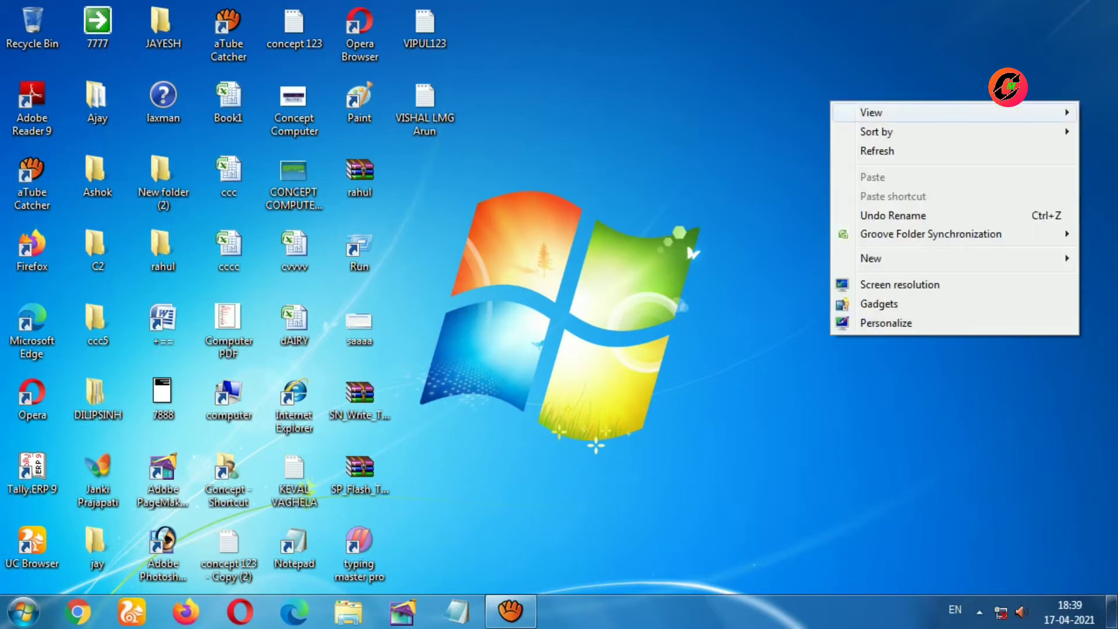
mouse_move(871, 112)
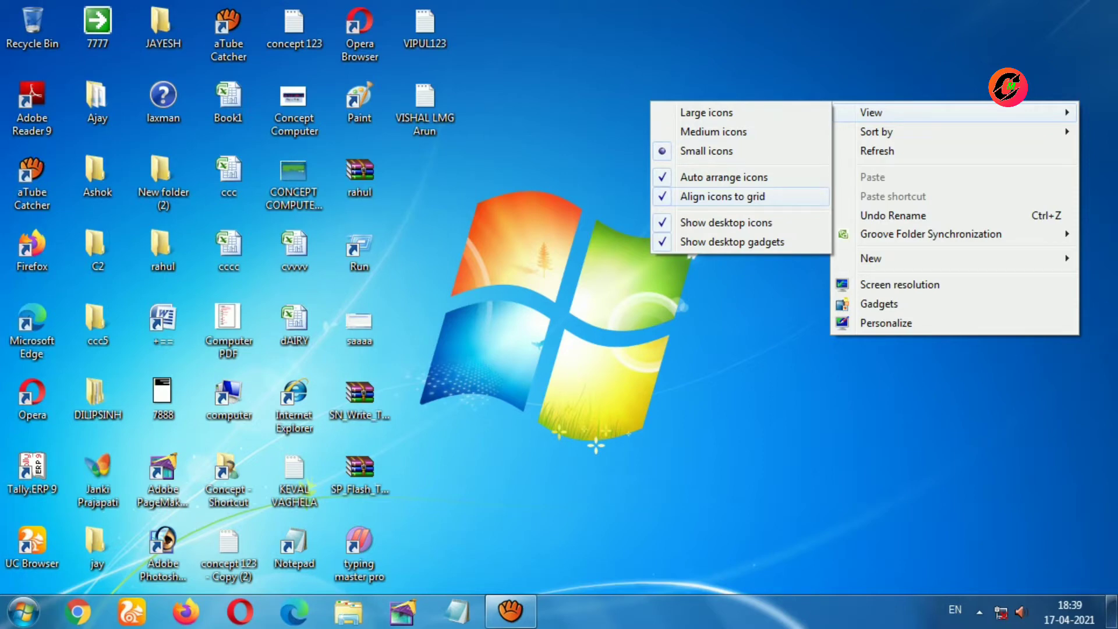
key(Escape)
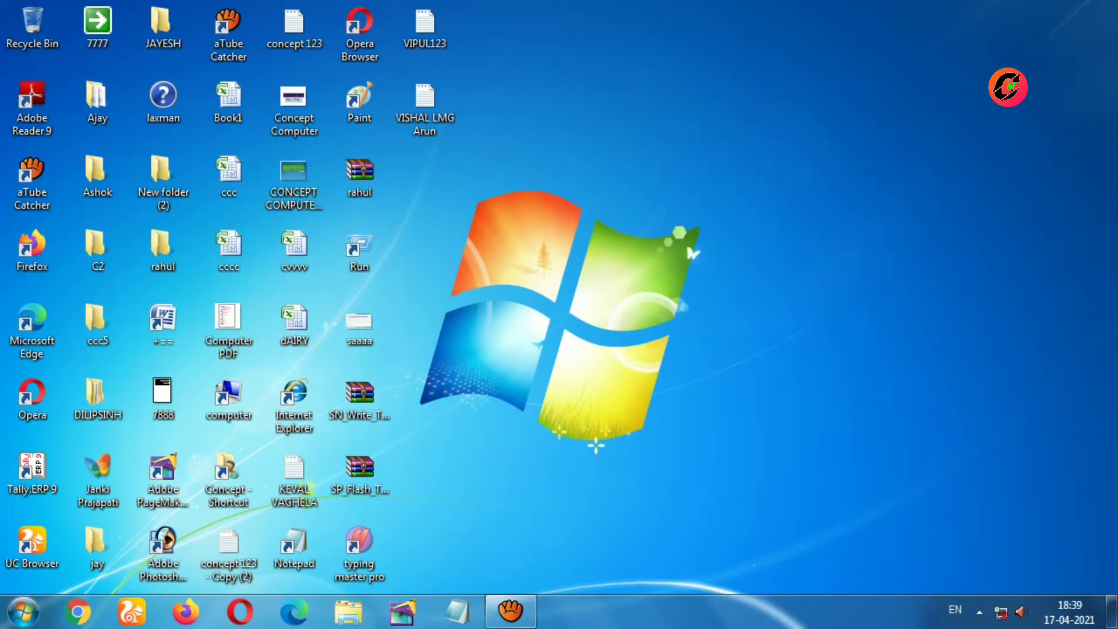
Try to move the archive icon below Paint and the typing master pro icon to the empty area right of the wallpaper logo.
click(360, 175)
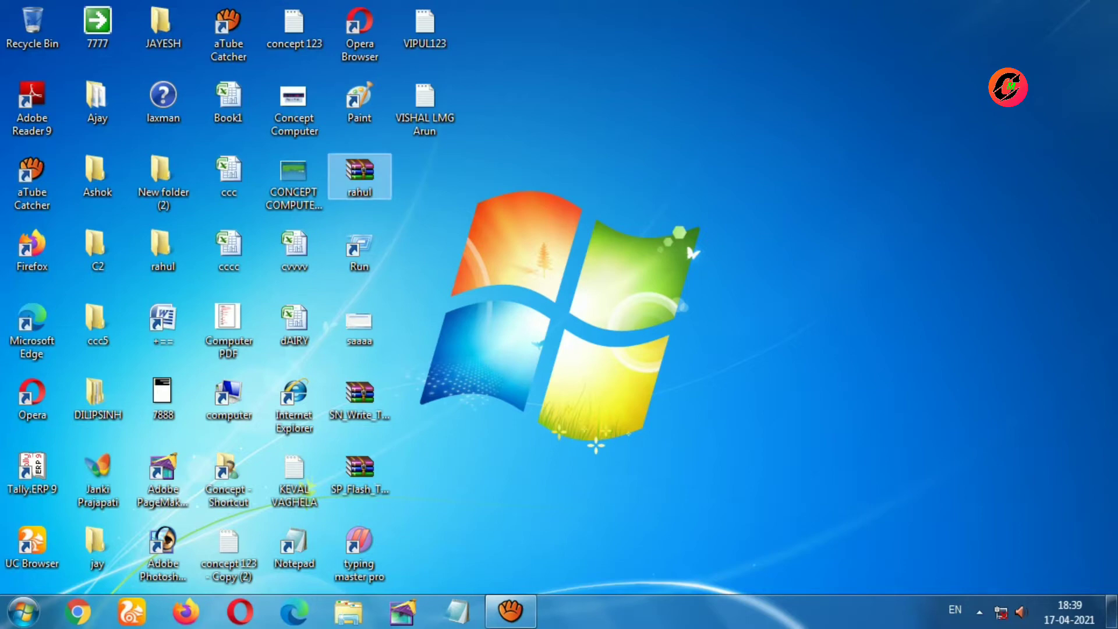
drag(360, 174, 852, 153)
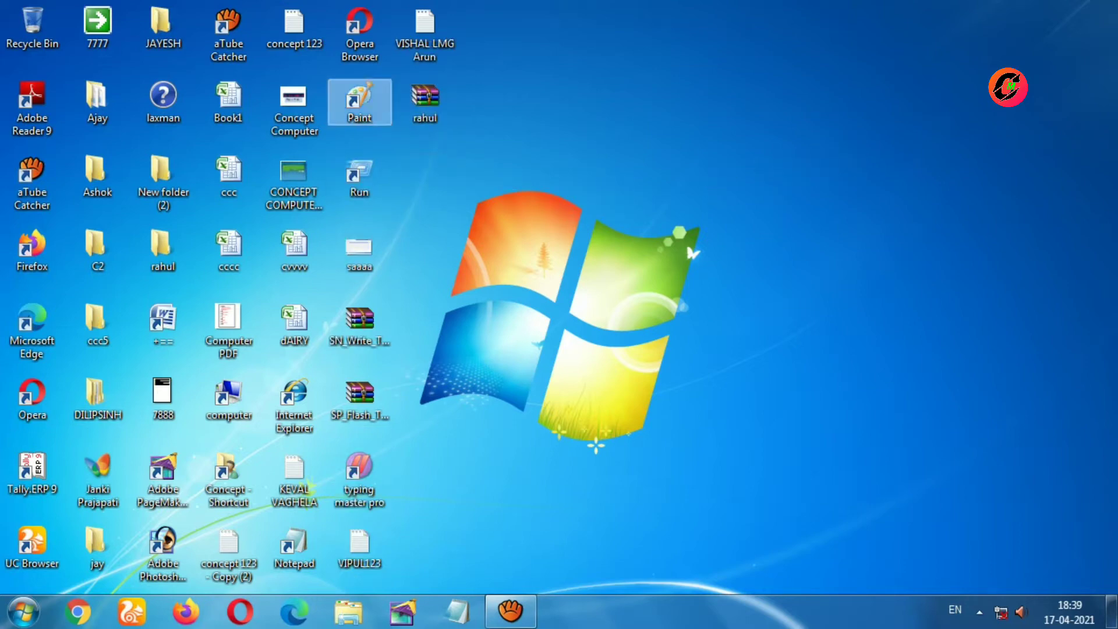
drag(424, 99, 879, 130)
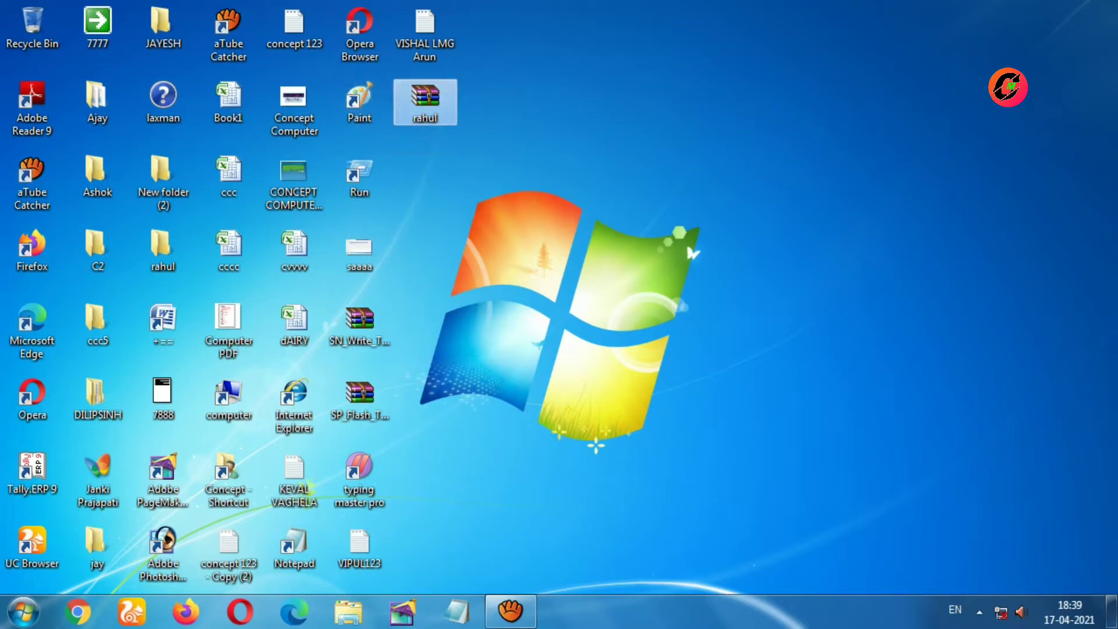
drag(425, 99, 777, 149)
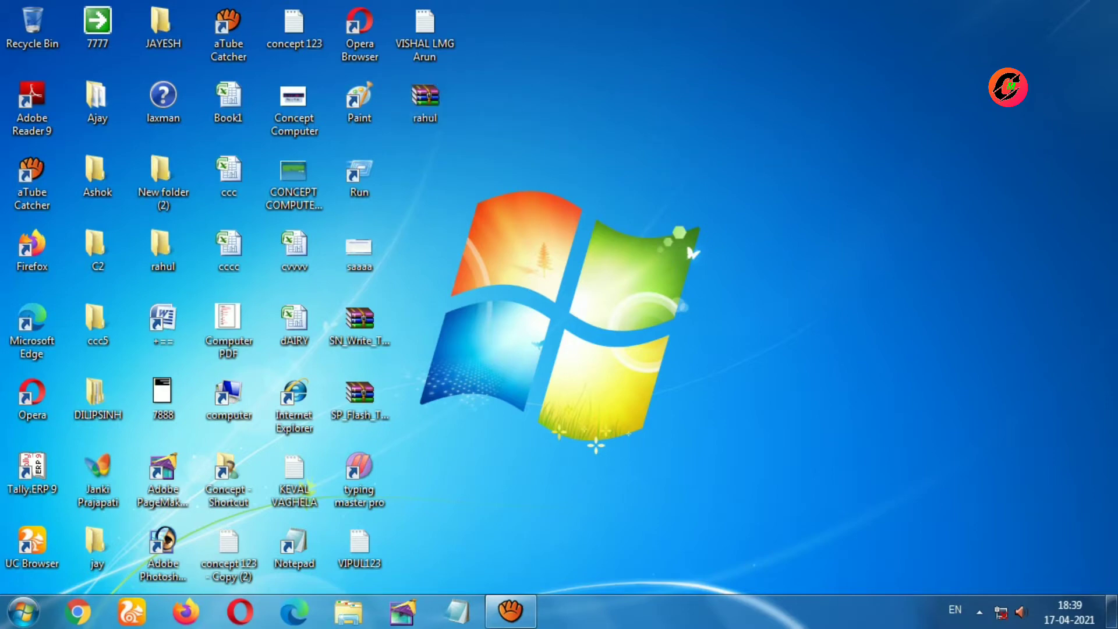
drag(360, 469, 873, 199)
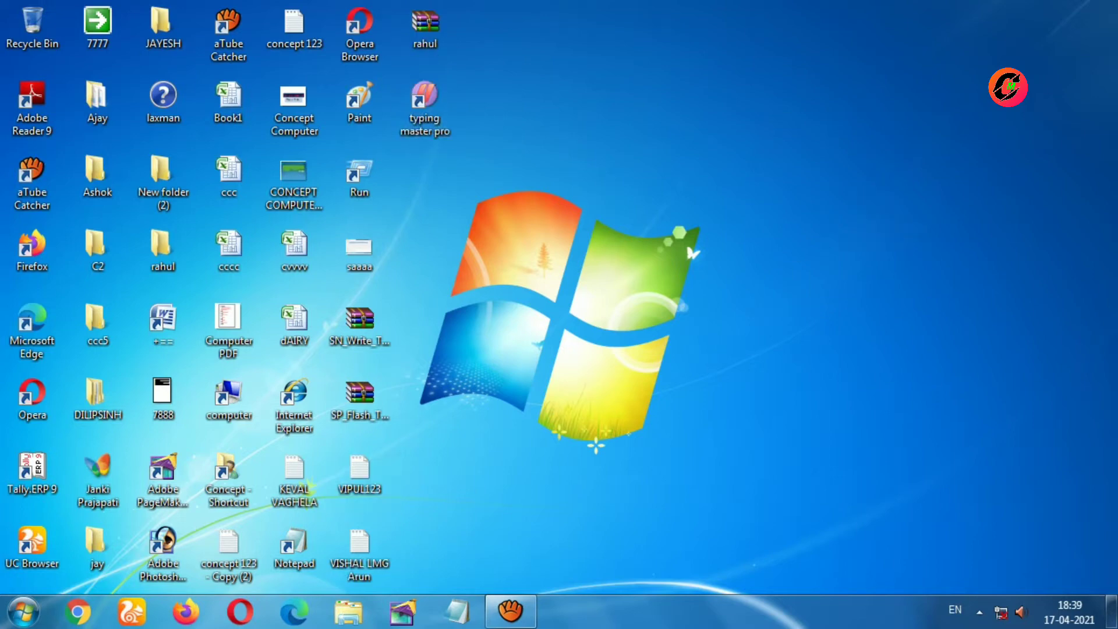
Turn off automatic icon arrangement and move the typing master pro icon to the empty area right of the wallpaper logo.
right_click(773, 128)
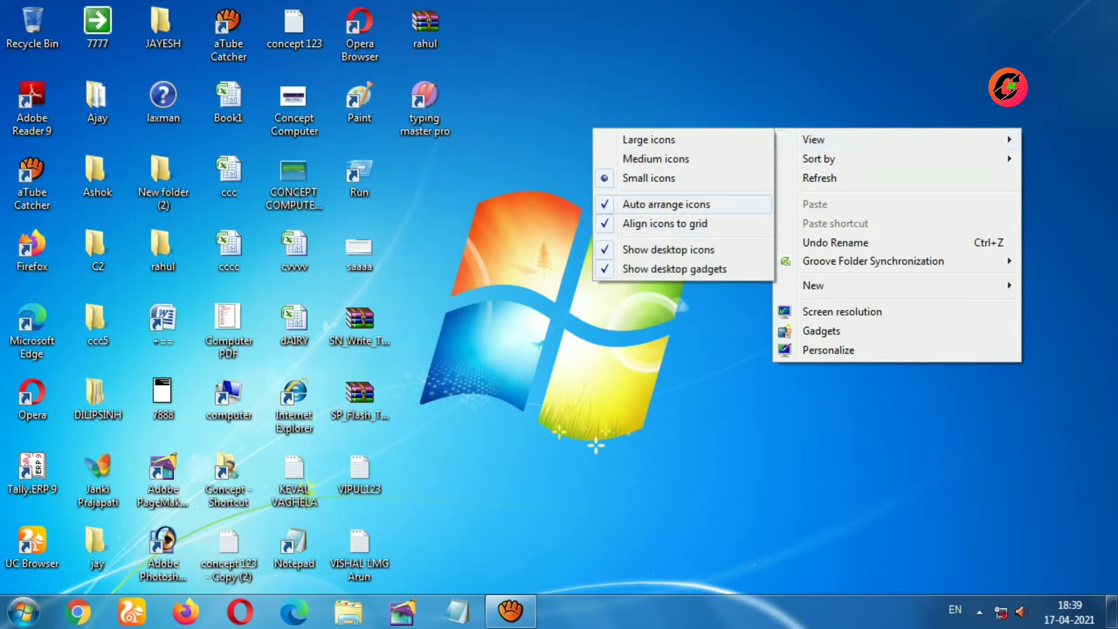
click(666, 203)
drag(425, 96, 883, 175)
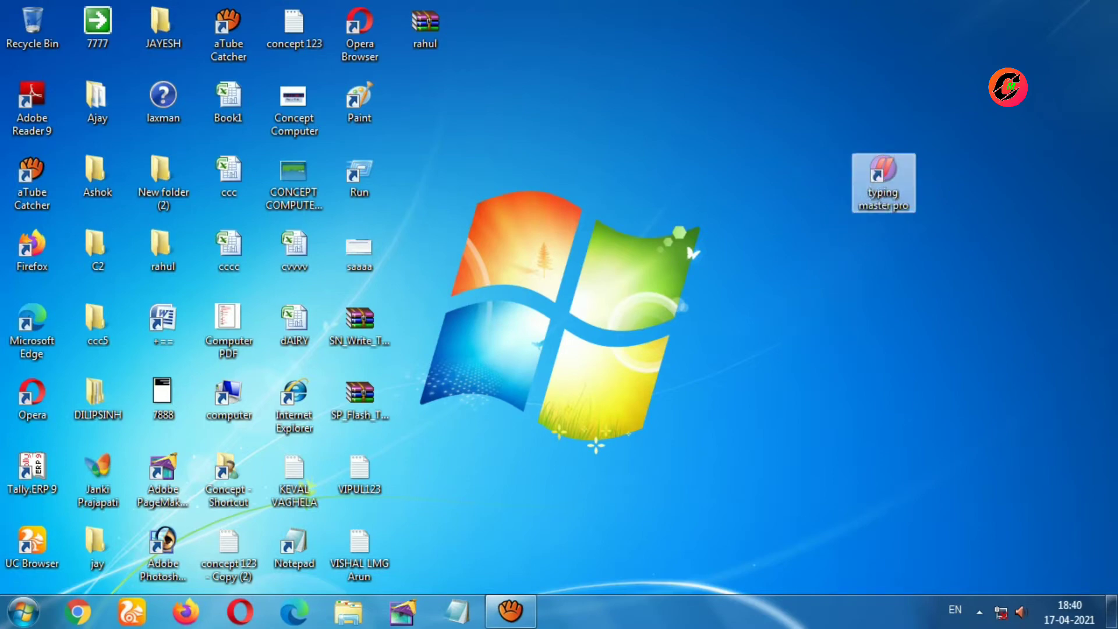
drag(883, 174, 860, 210)
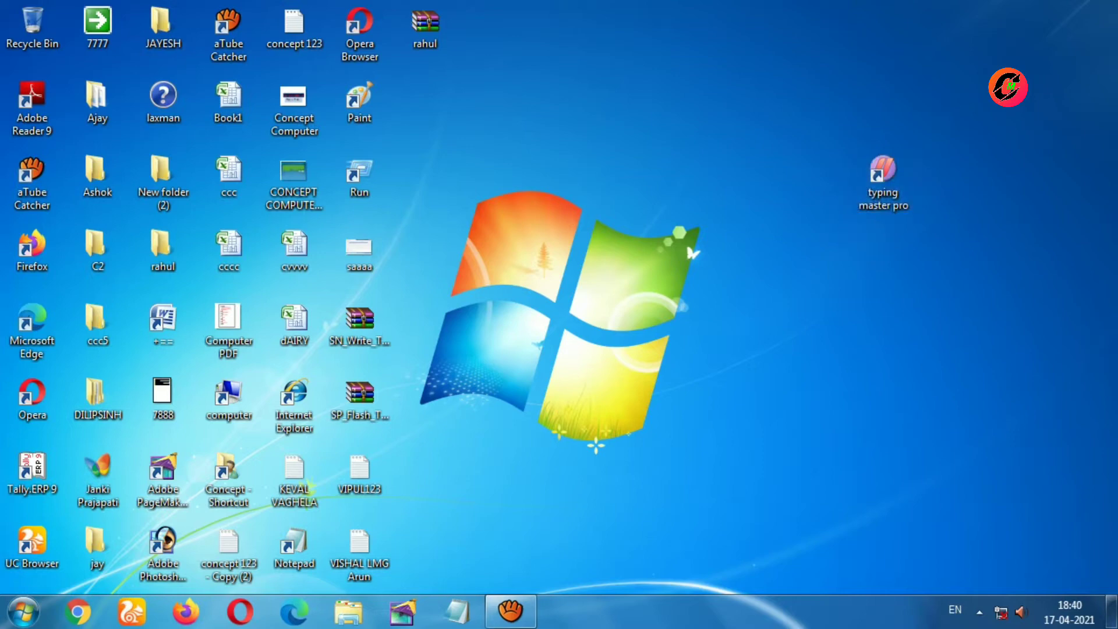
Turn off aligning icons to the grid and move the typing master pro icon freely to just right of Paint.
right_click(821, 185)
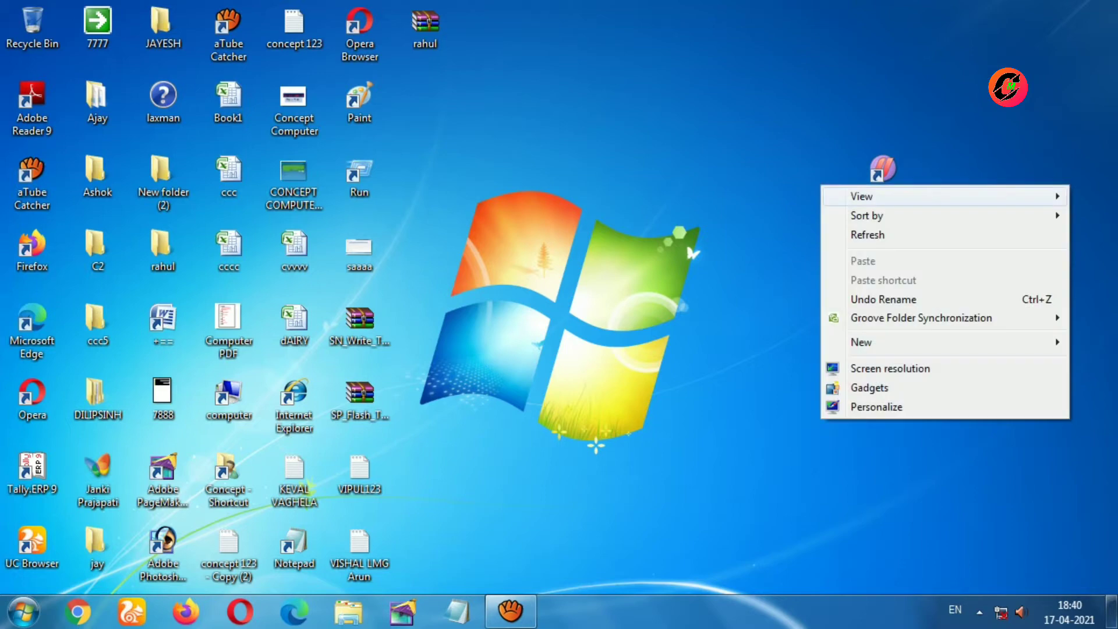
mouse_move(861, 196)
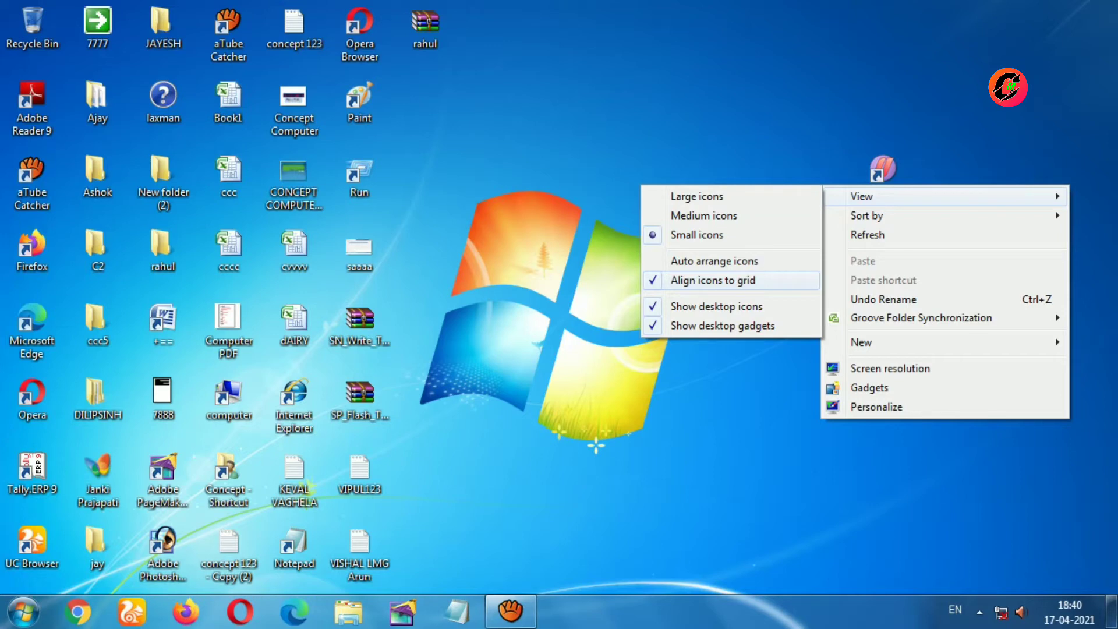
click(712, 280)
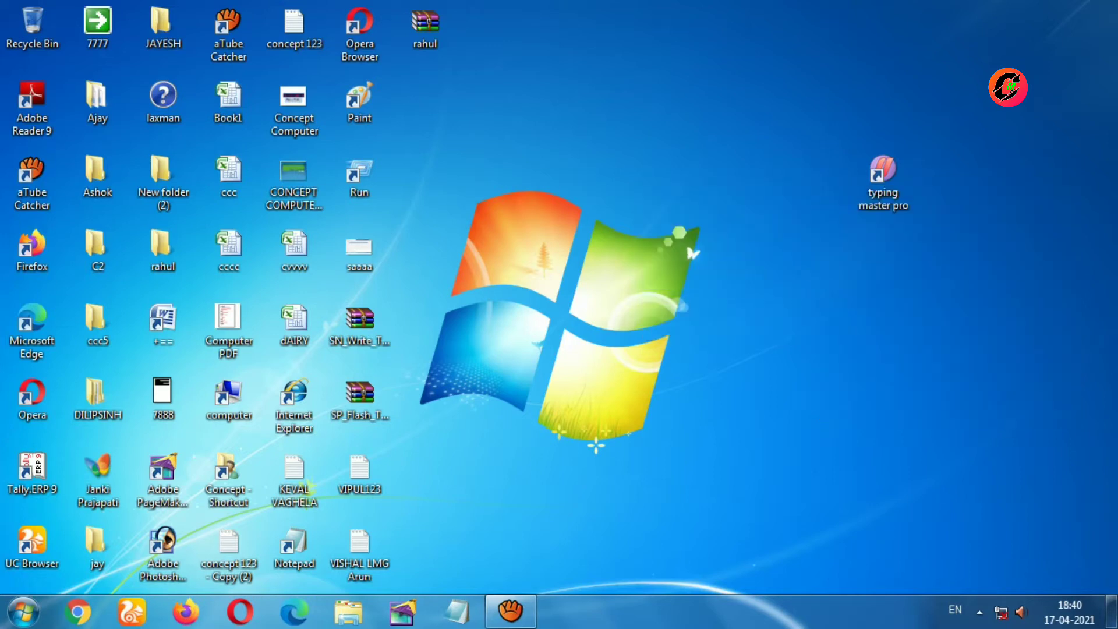
drag(883, 172, 895, 233)
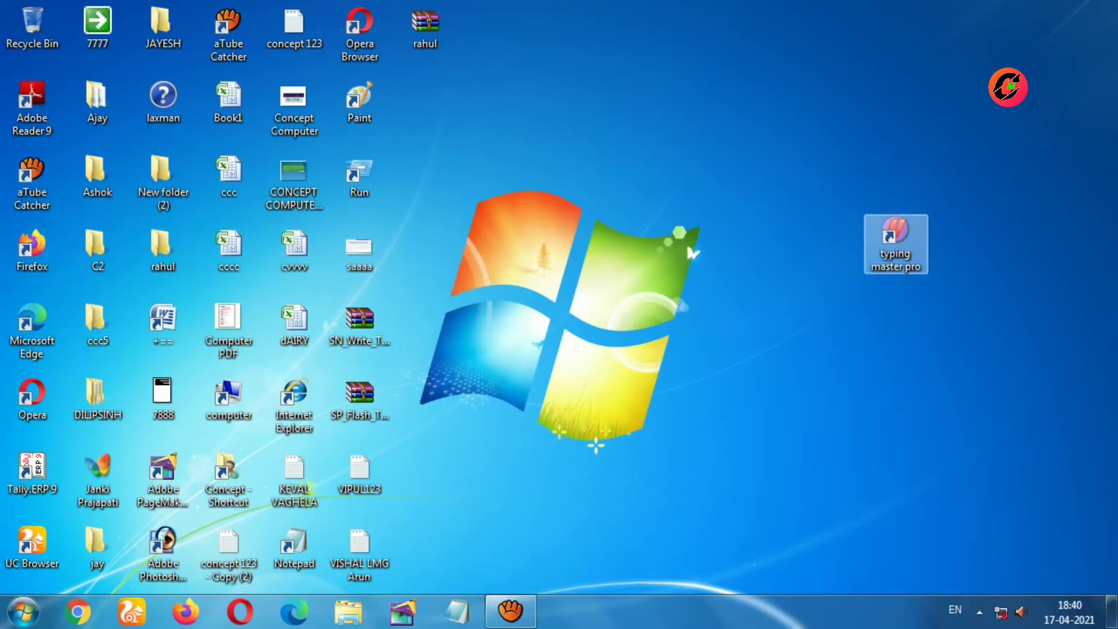
drag(895, 238, 456, 112)
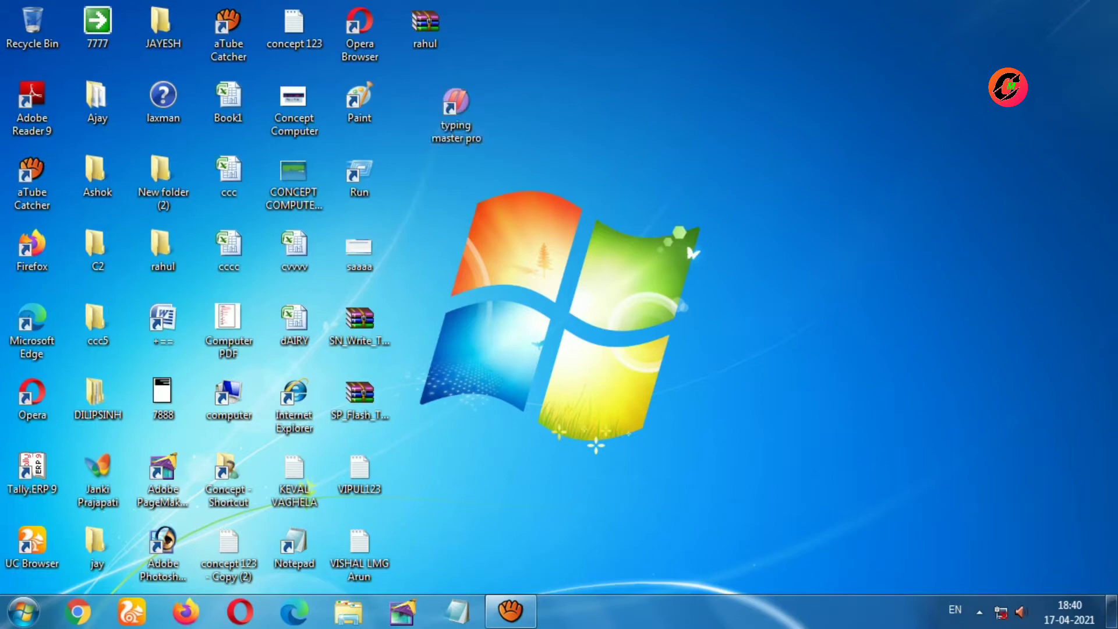
Hide all icons on the desktop.
right_click(868, 114)
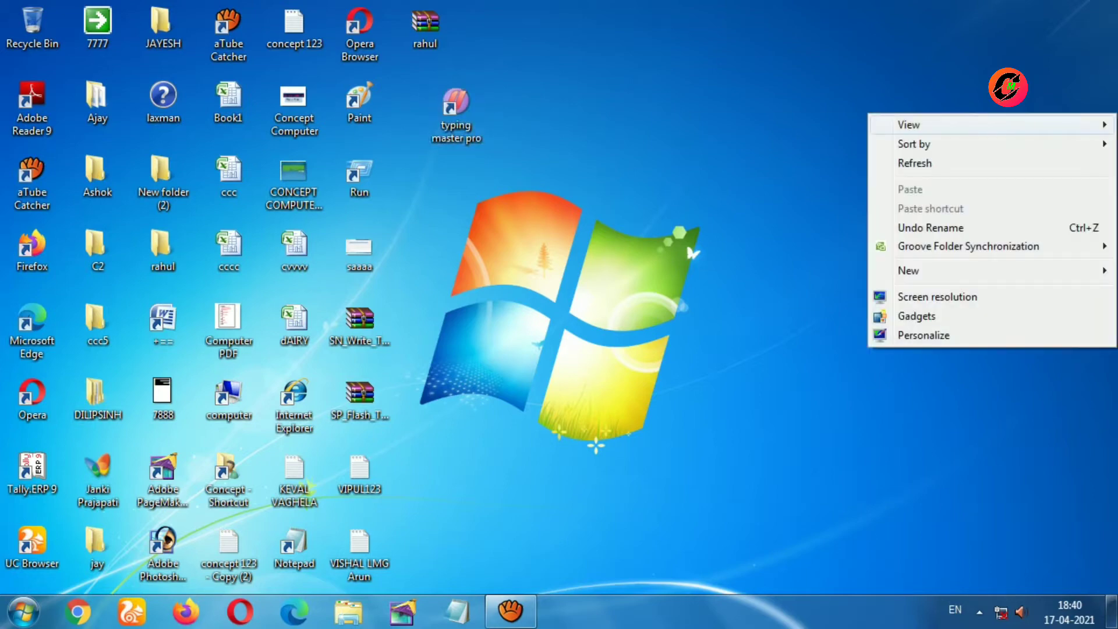
mouse_move(908, 125)
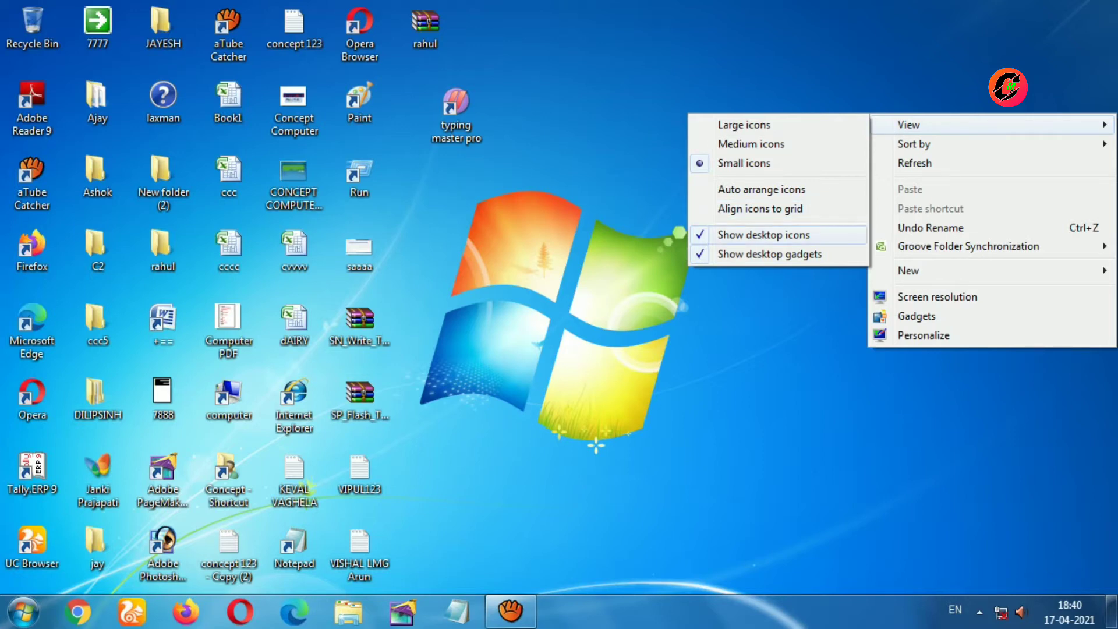
click(693, 253)
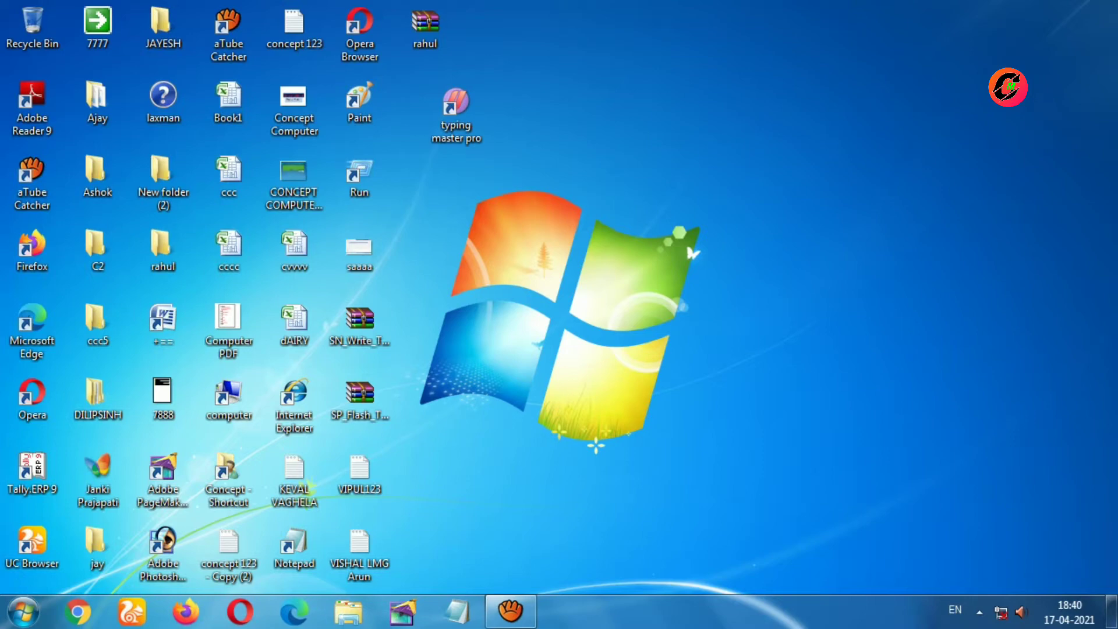
right_click(842, 121)
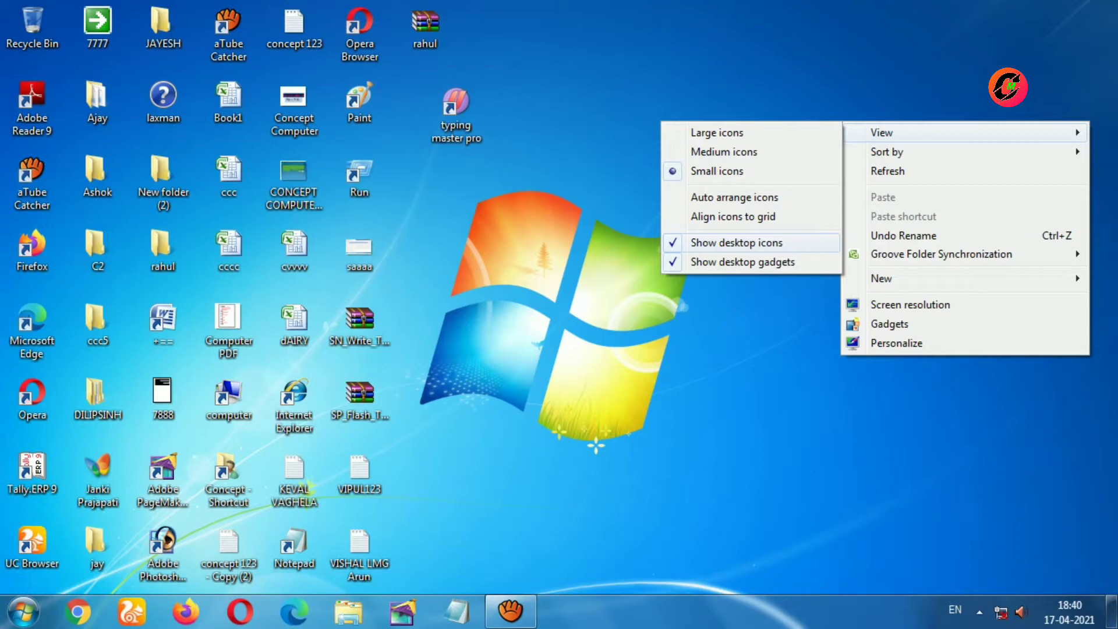
click(737, 242)
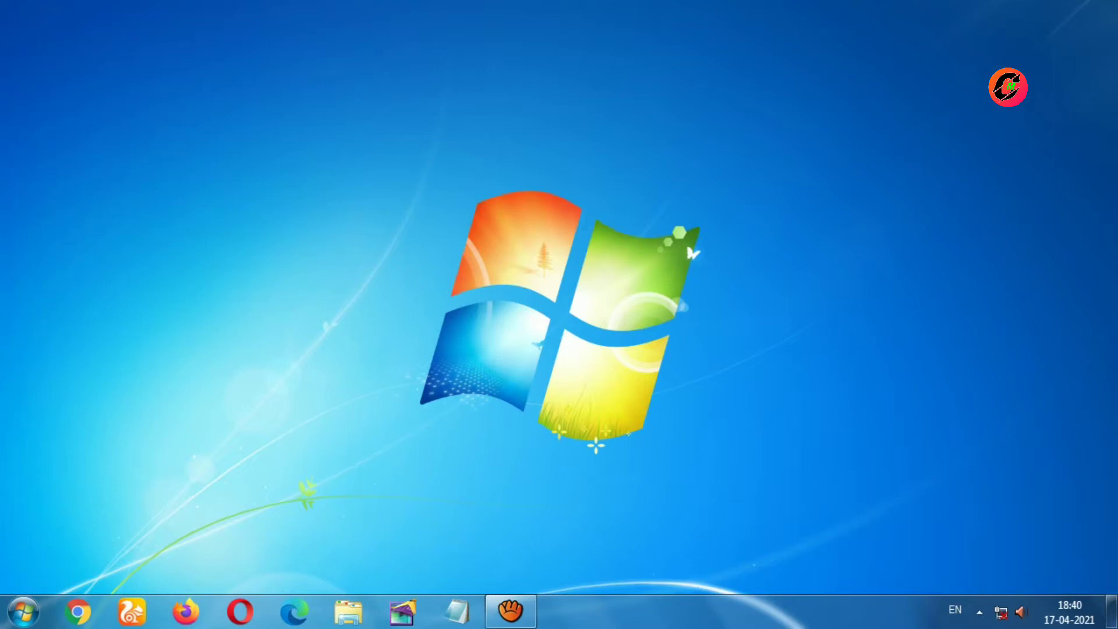
Show the desktop icons again.
key(shift+F10)
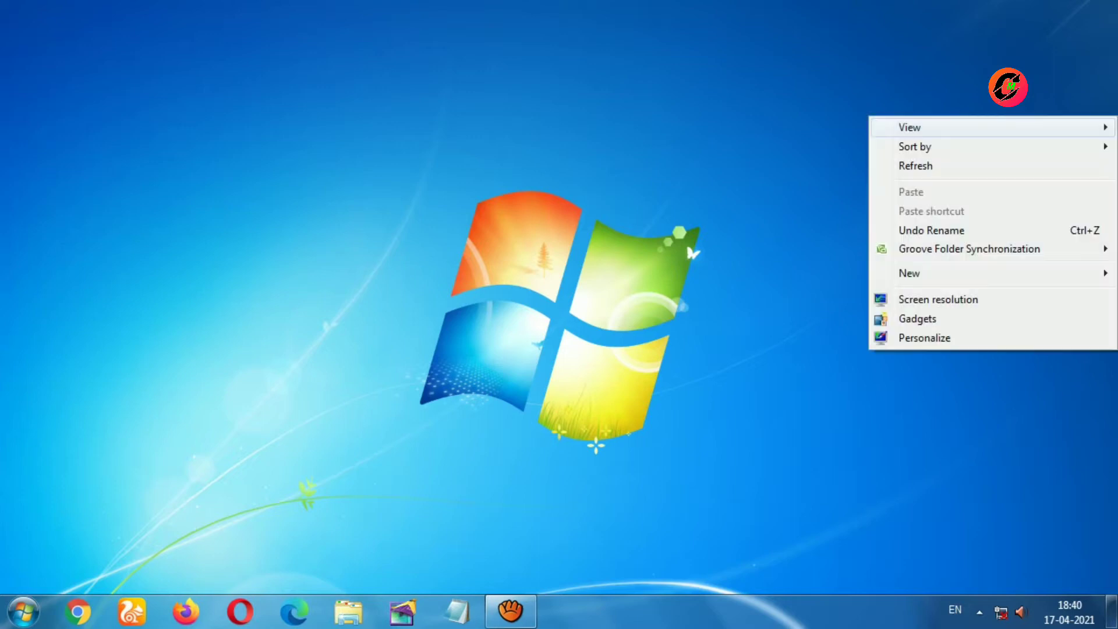
key(Right)
key(Down)
key(Down)
key(Down)
key(Down)
key(Down)
key(Down)
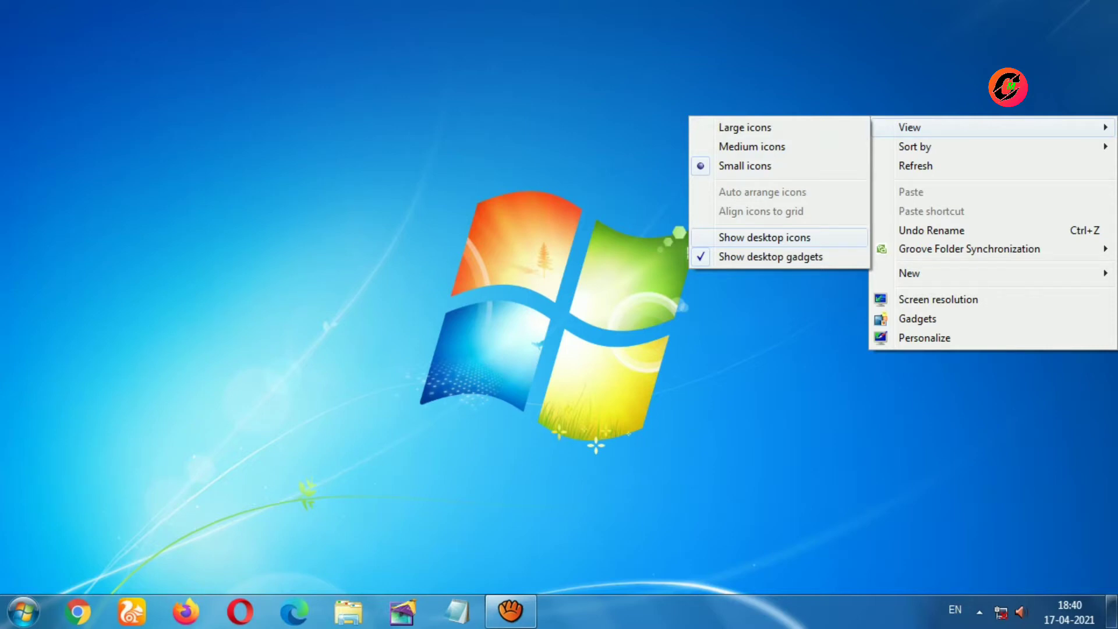
key(Return)
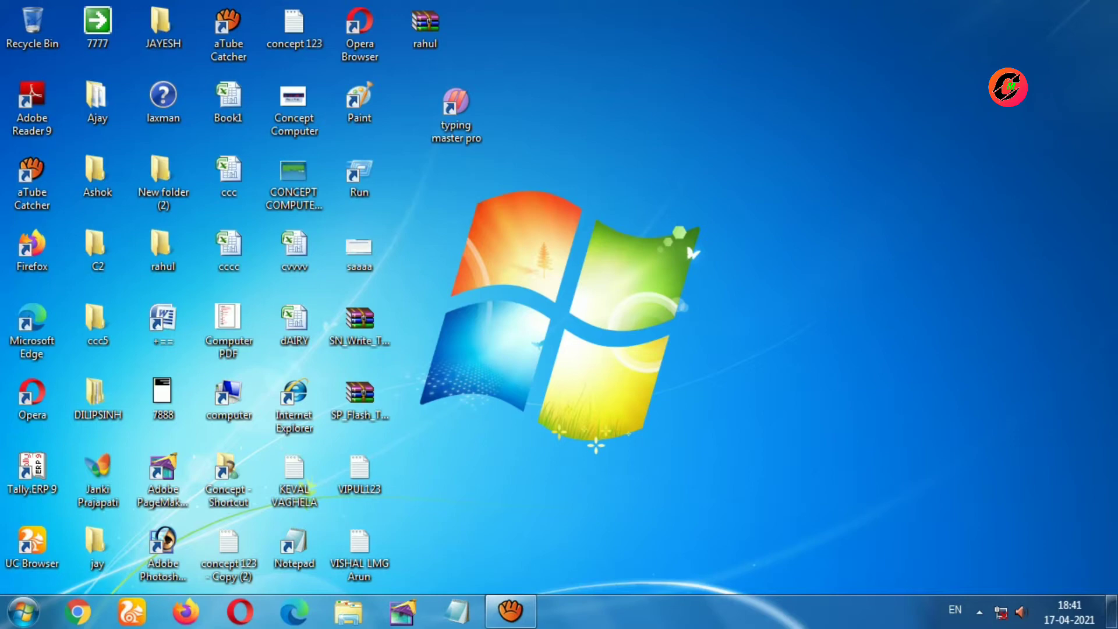
Turn off the display of desktop gadgets and turn it back on.
right_click(764, 171)
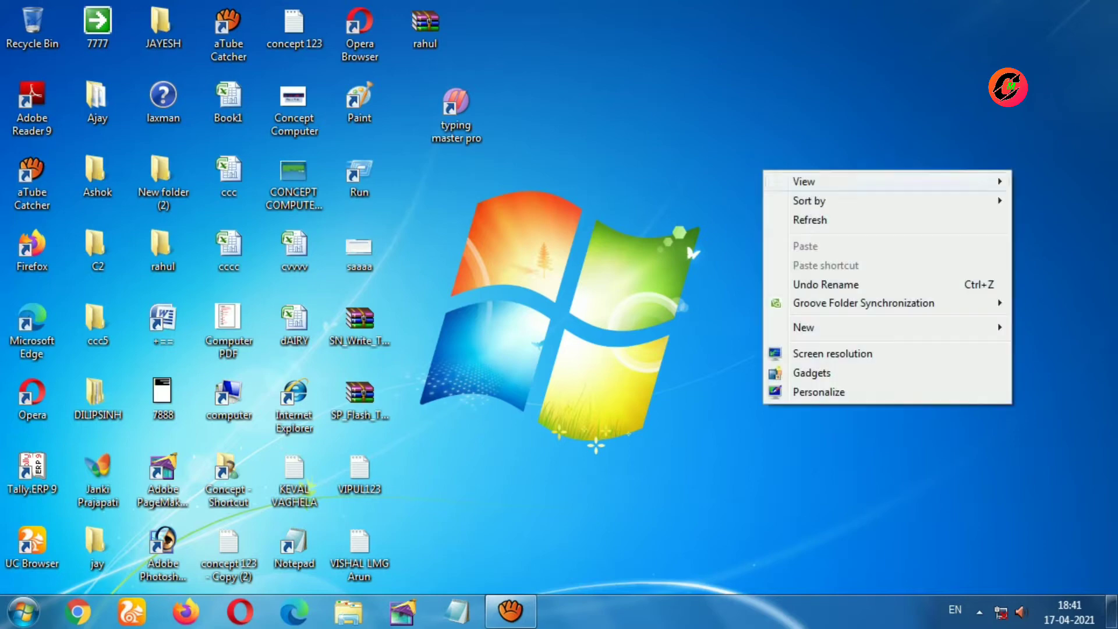
mouse_move(803, 181)
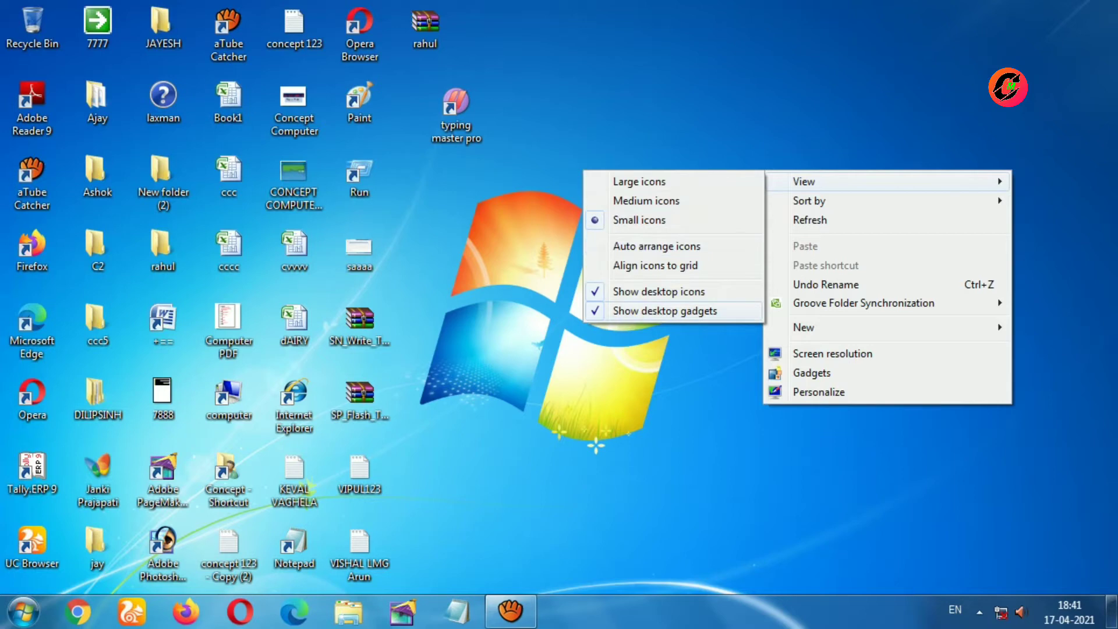
click(664, 310)
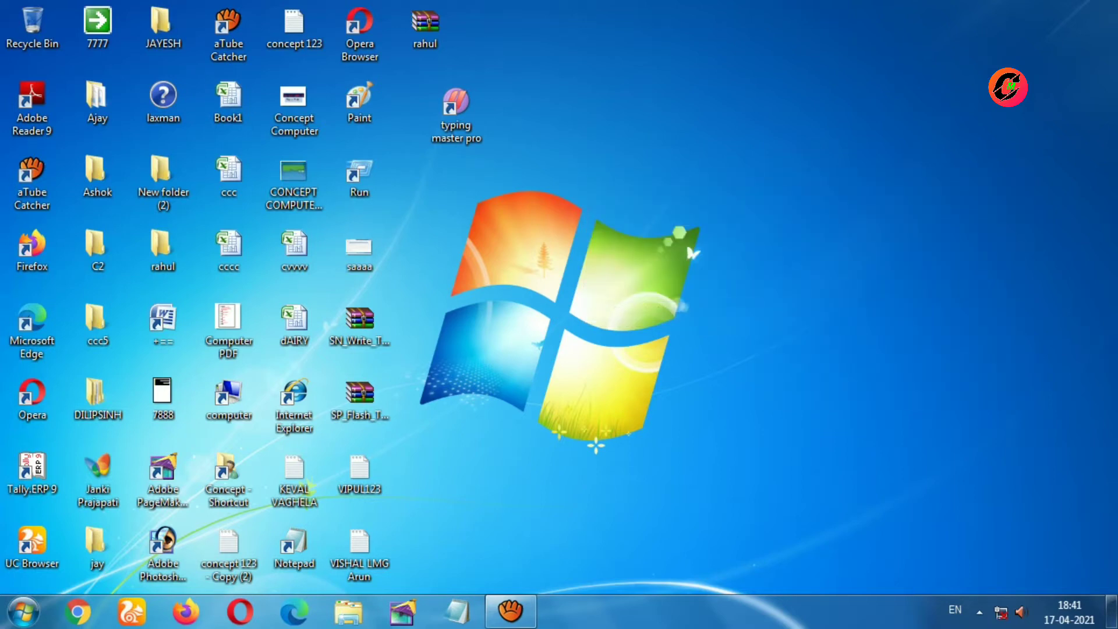
right_click(731, 136)
mouse_move(751, 146)
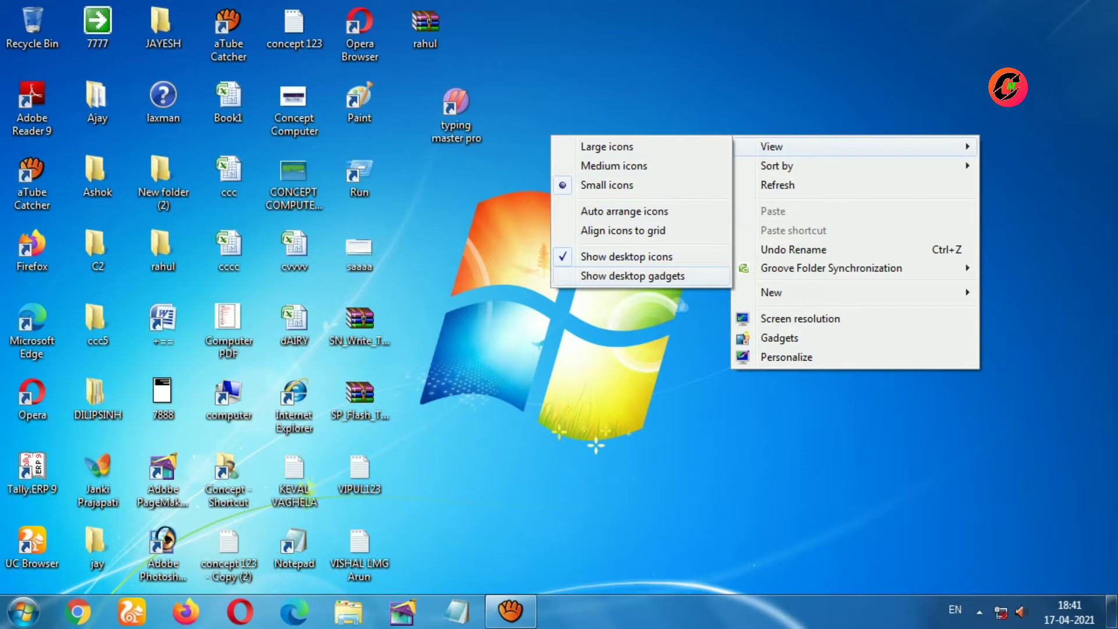
click(633, 275)
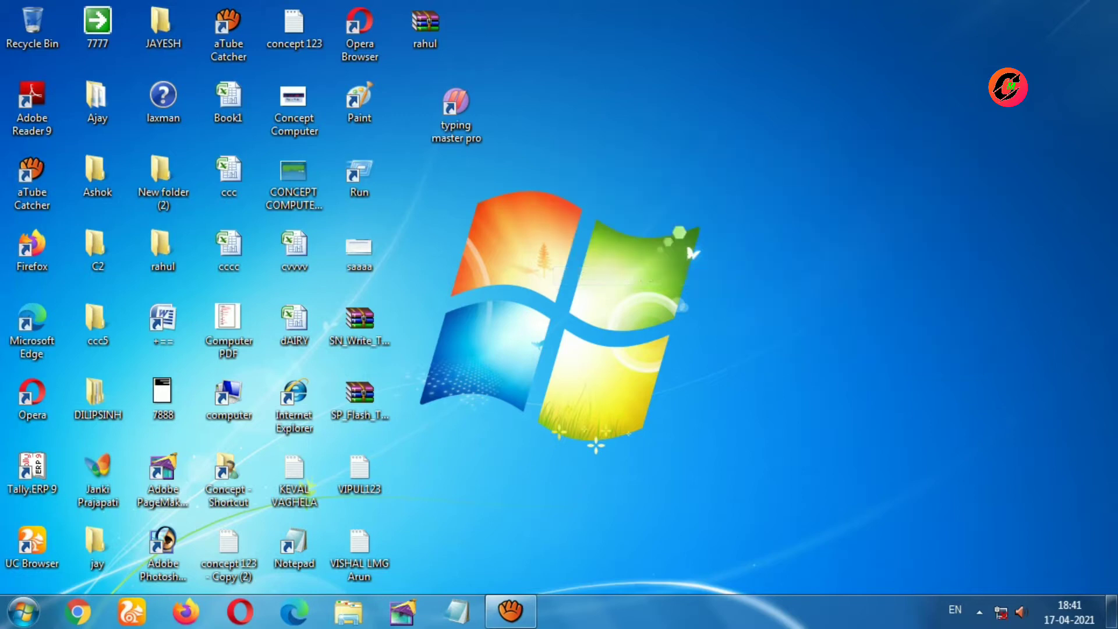
Sort the desktop icons by name.
right_click(700, 134)
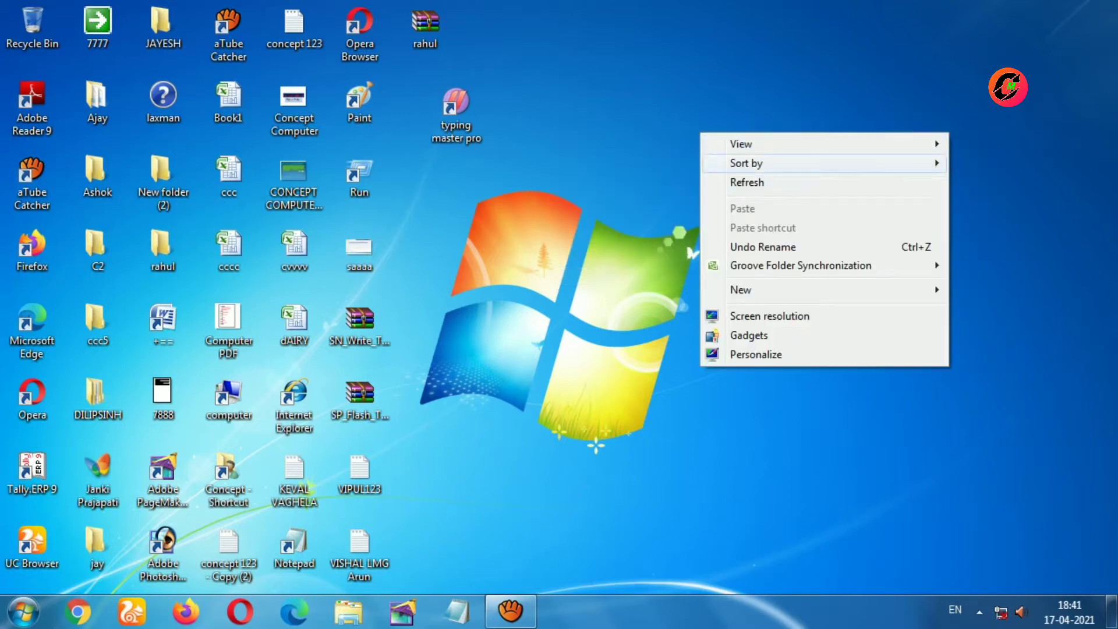
mouse_move(741, 144)
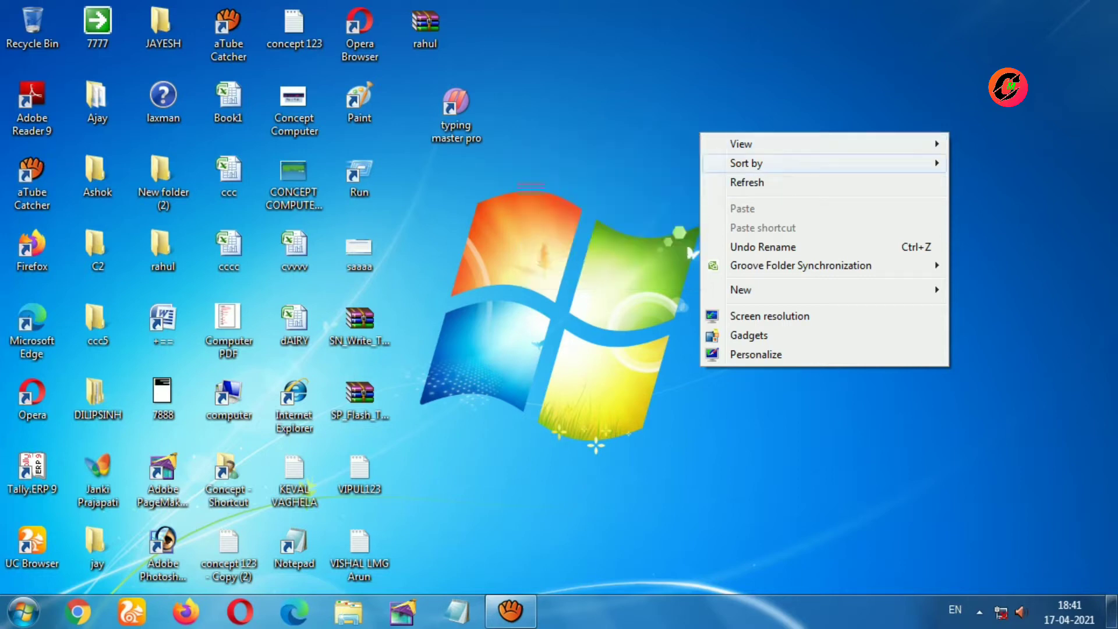
mouse_move(815, 163)
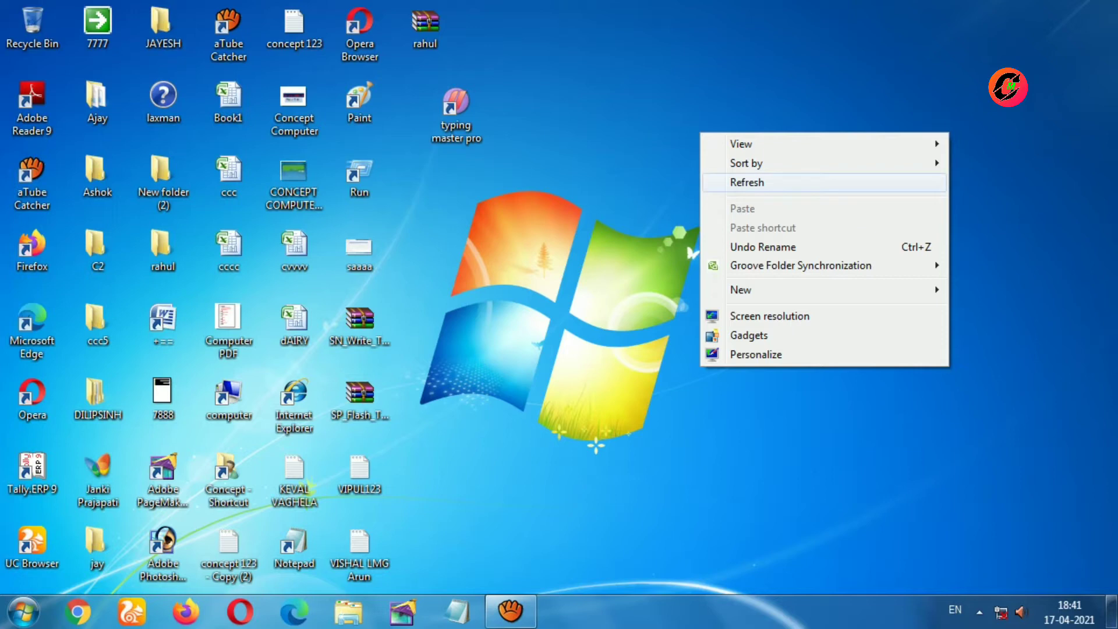
mouse_move(757, 163)
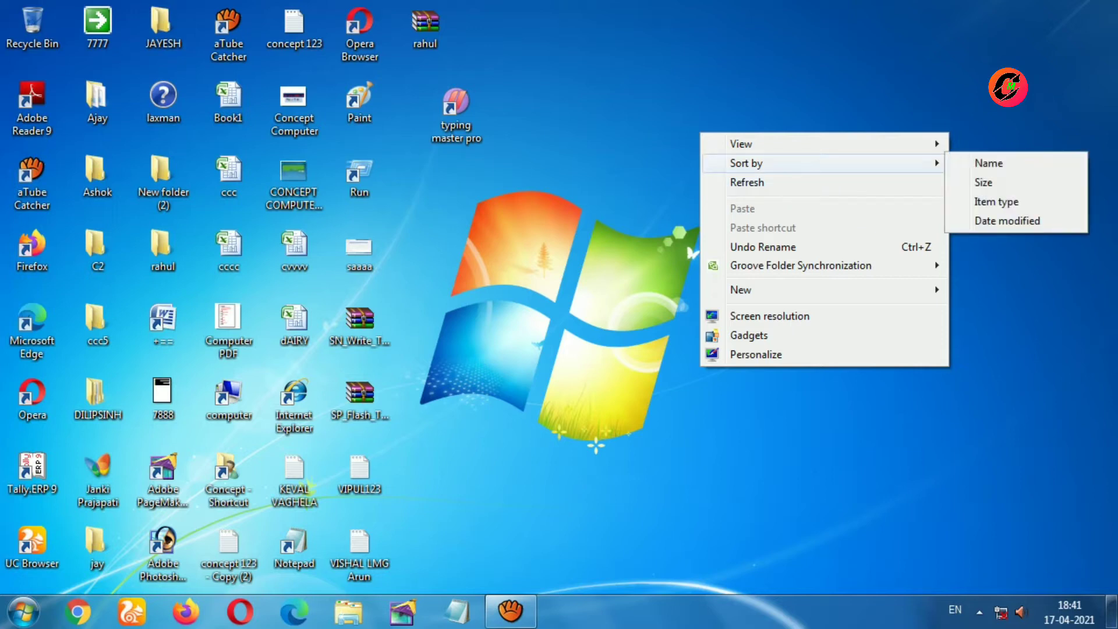
click(989, 163)
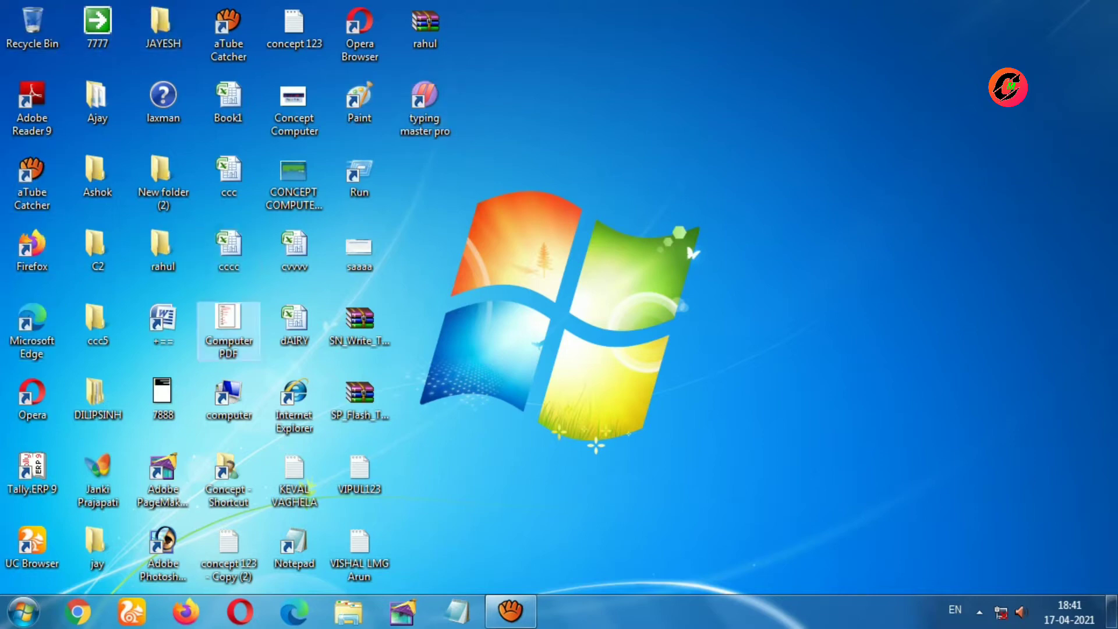
Sort the desktop icons by size.
right_click(795, 96)
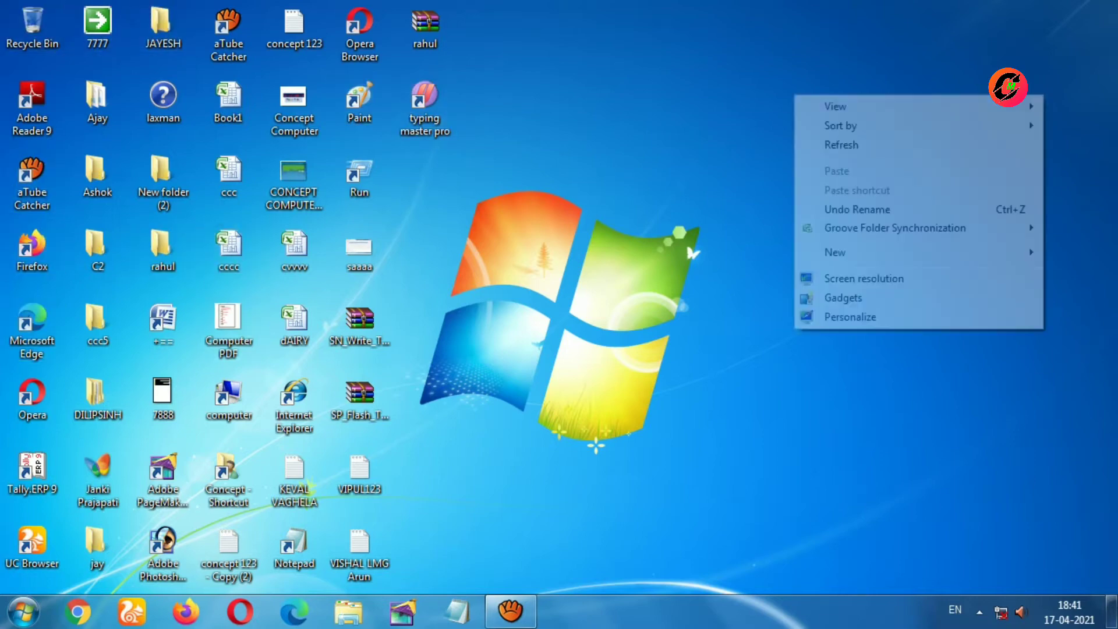
mouse_move(840, 125)
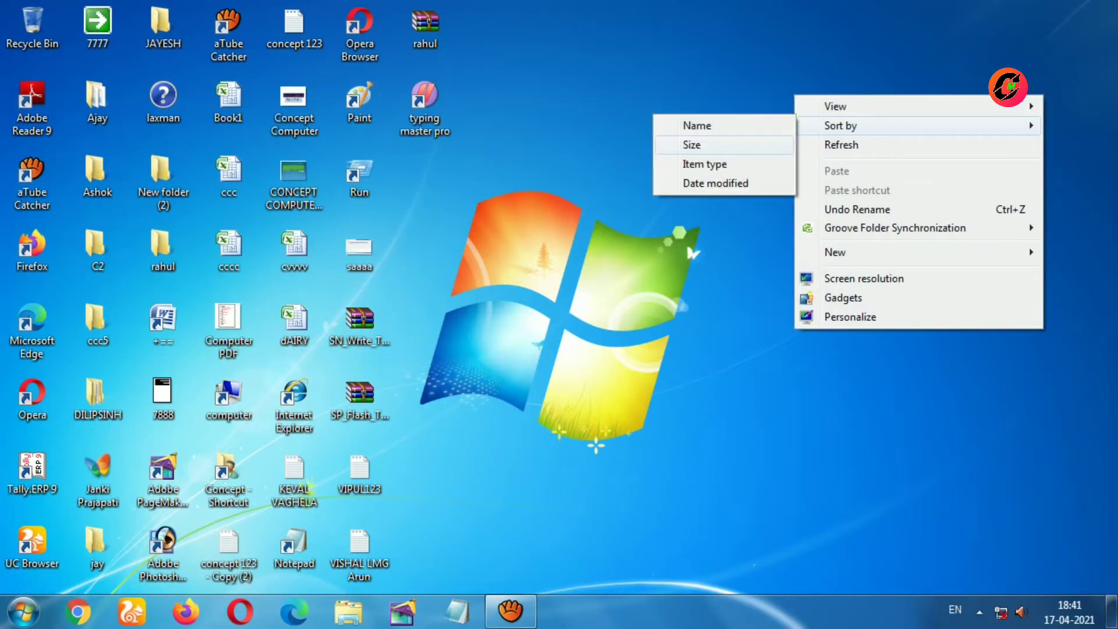
click(692, 144)
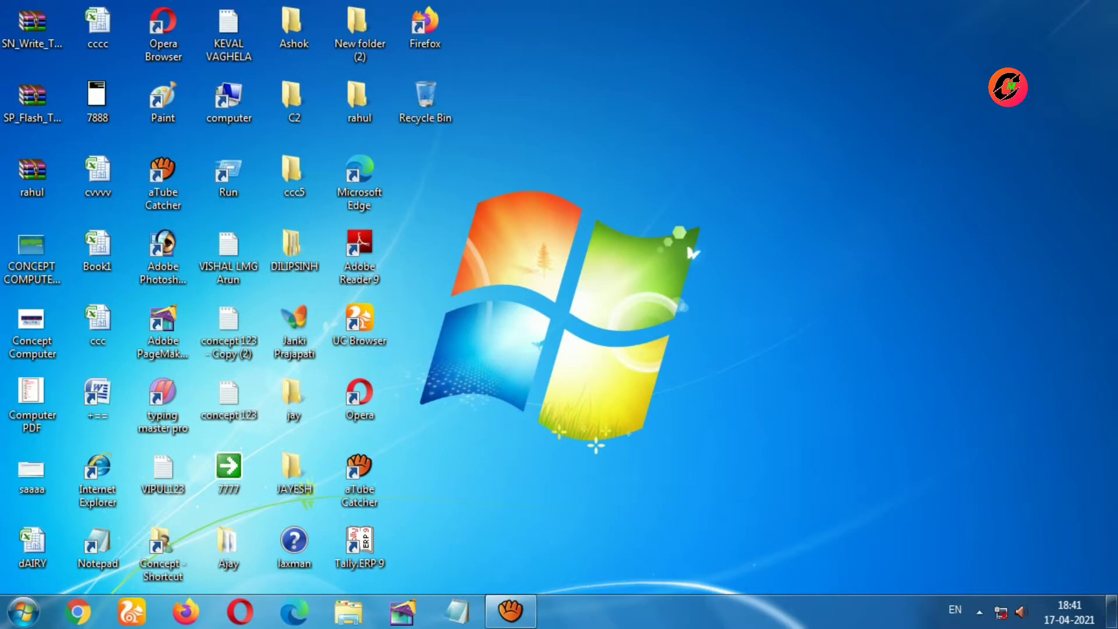
Sort the desktop icons by item type.
right_click(817, 168)
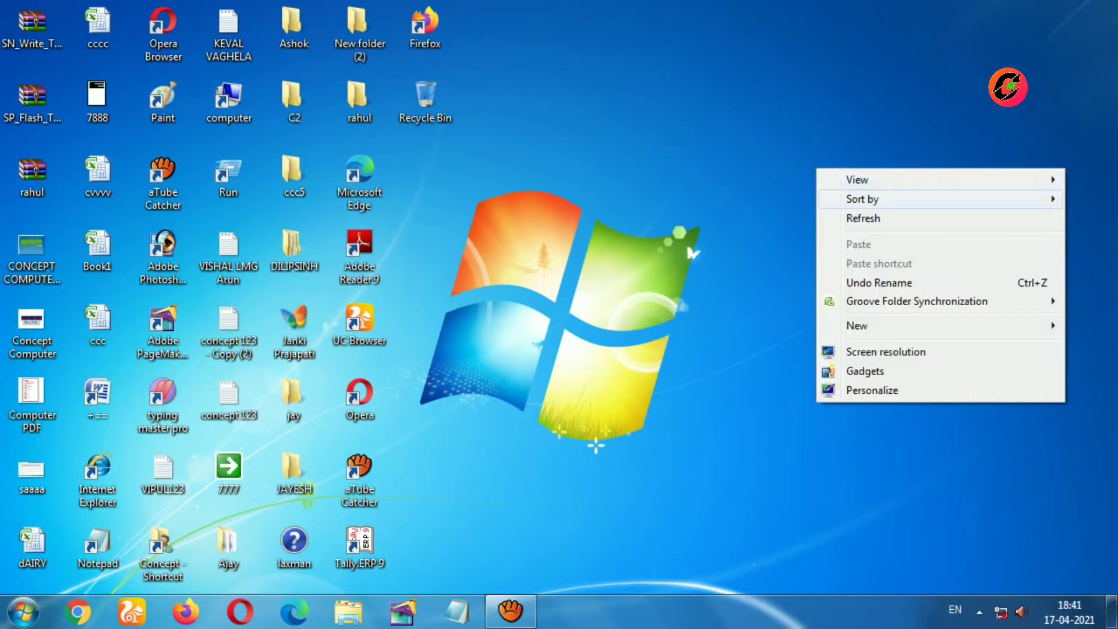
mouse_move(862, 198)
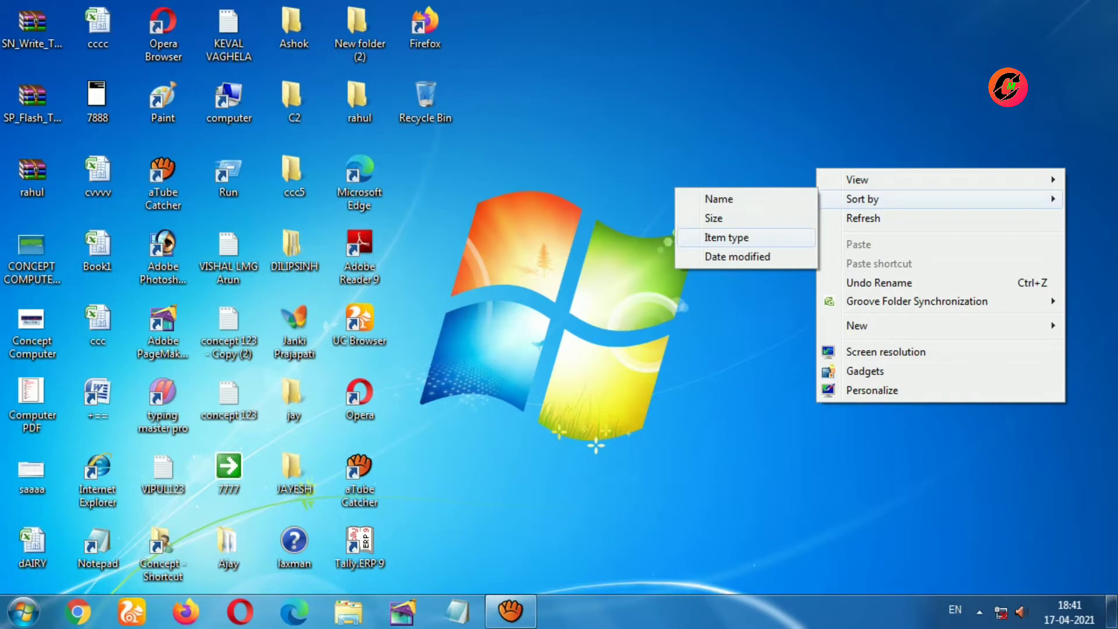
click(693, 238)
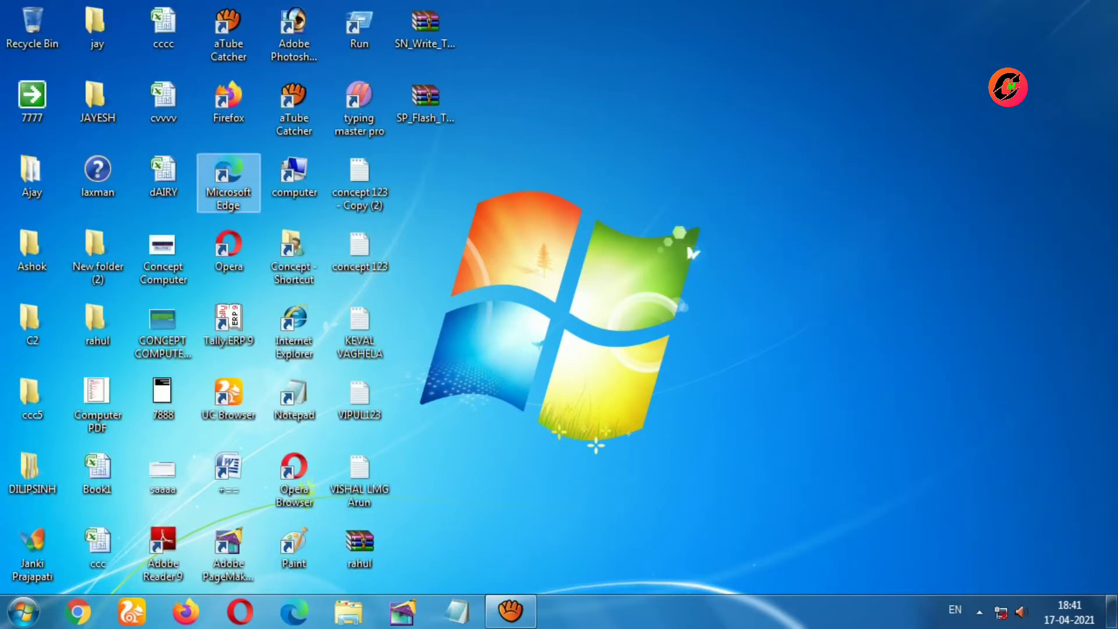
key(Home)
key(Down)
key(Down)
key(Down)
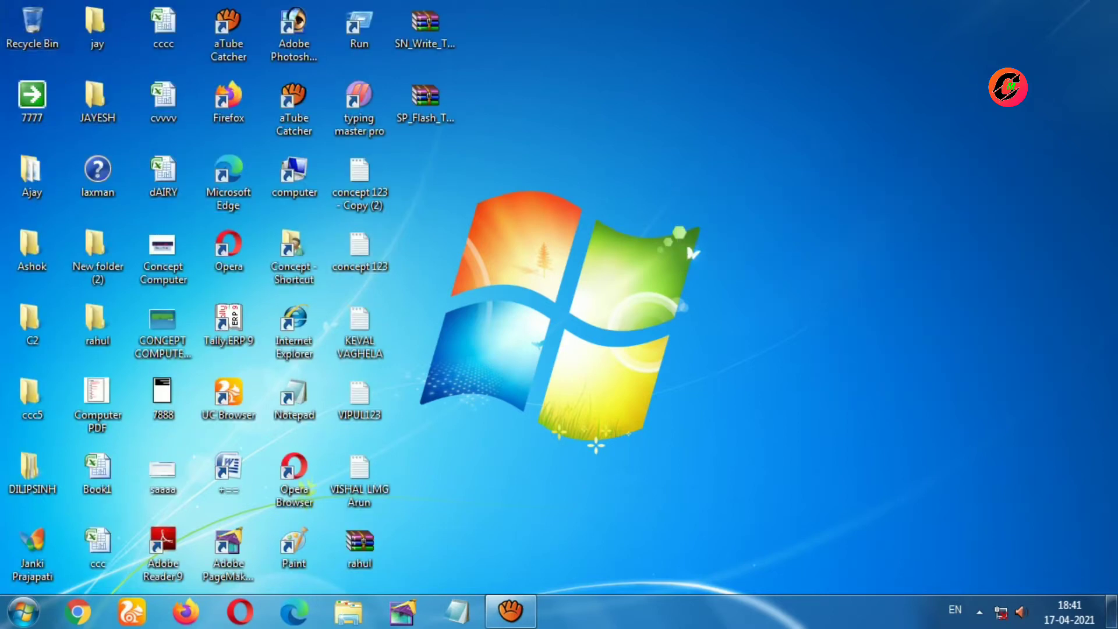
key(Down)
key(Down)
Change the desktop icon sorting from item type to name.
right_click(829, 120)
mouse_move(873, 151)
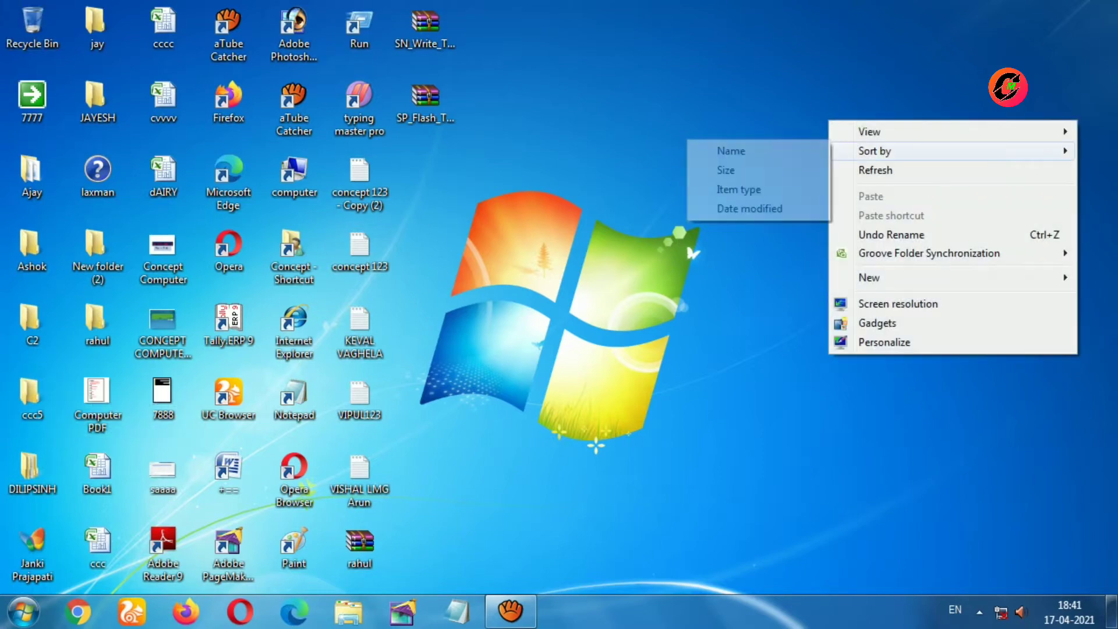
key(Down)
key(Down)
key(Down)
key(Down)
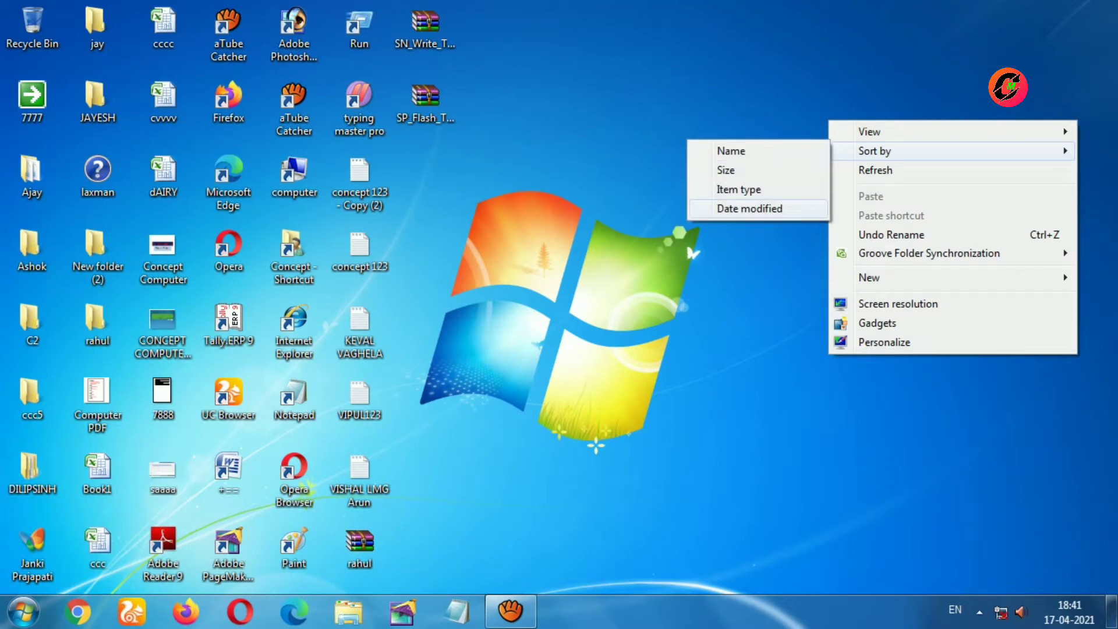
key(Up)
key(Up)
key(Up)
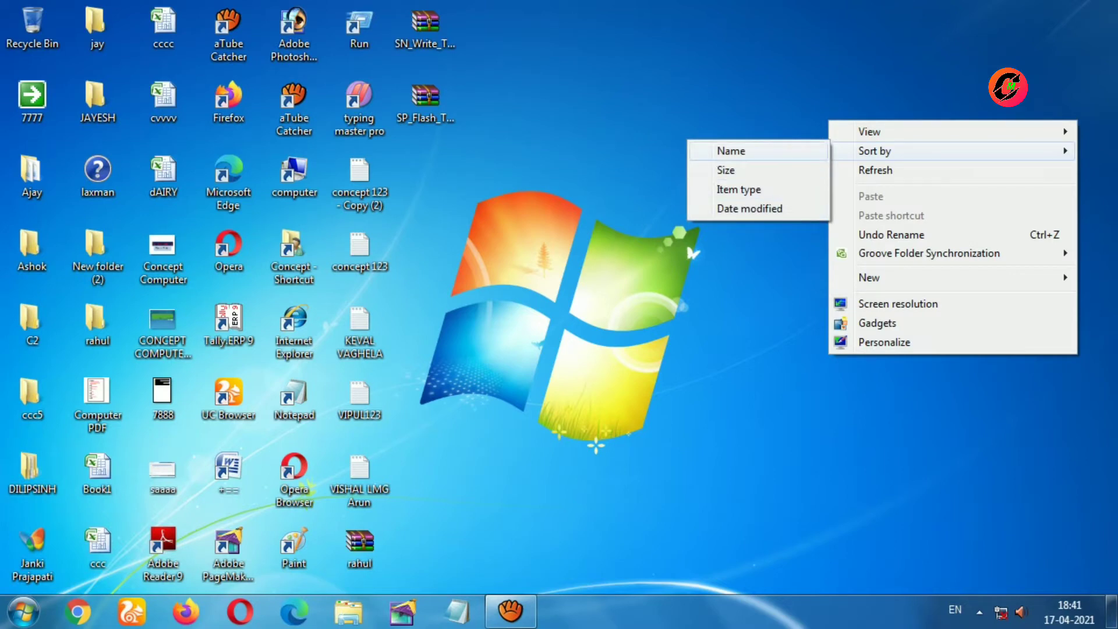
key(Return)
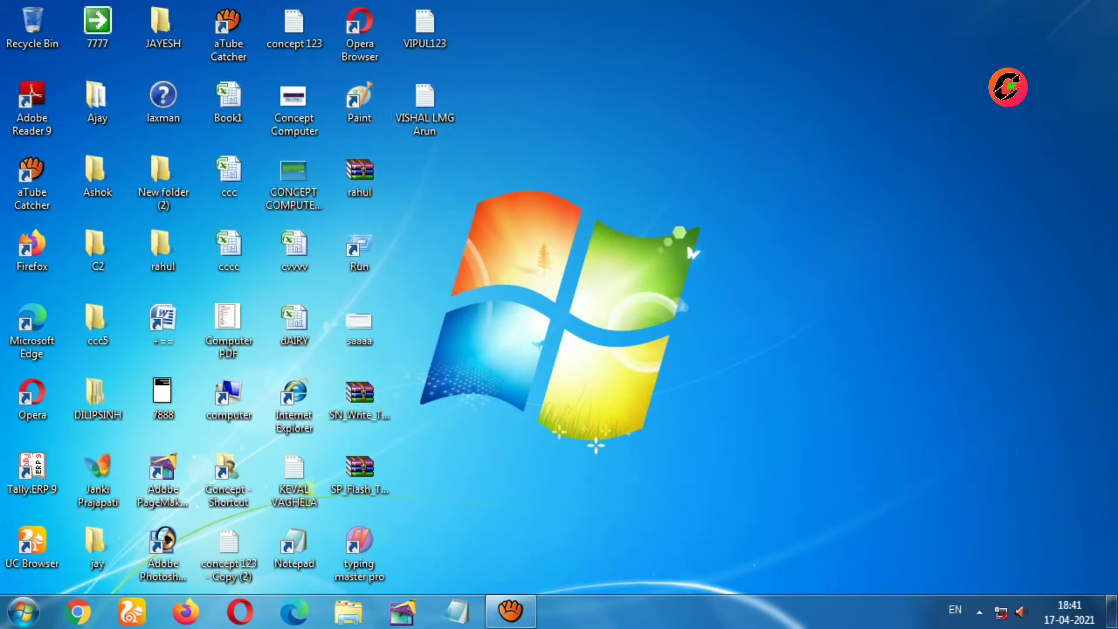
Refresh the desktop several times in a row.
right_click(801, 110)
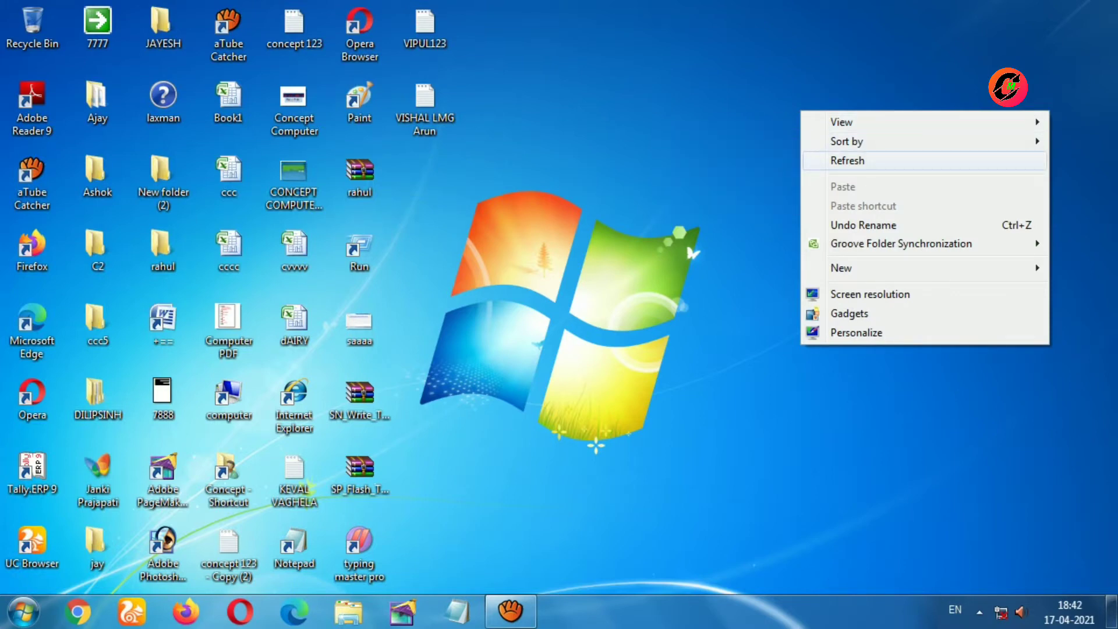
click(847, 160)
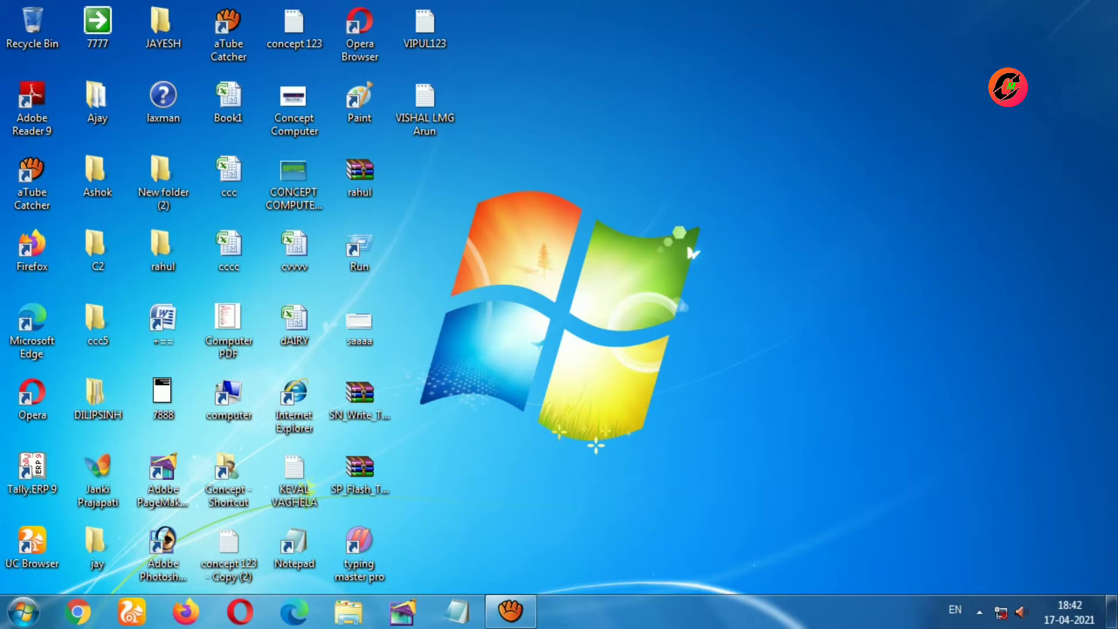
right_click(756, 92)
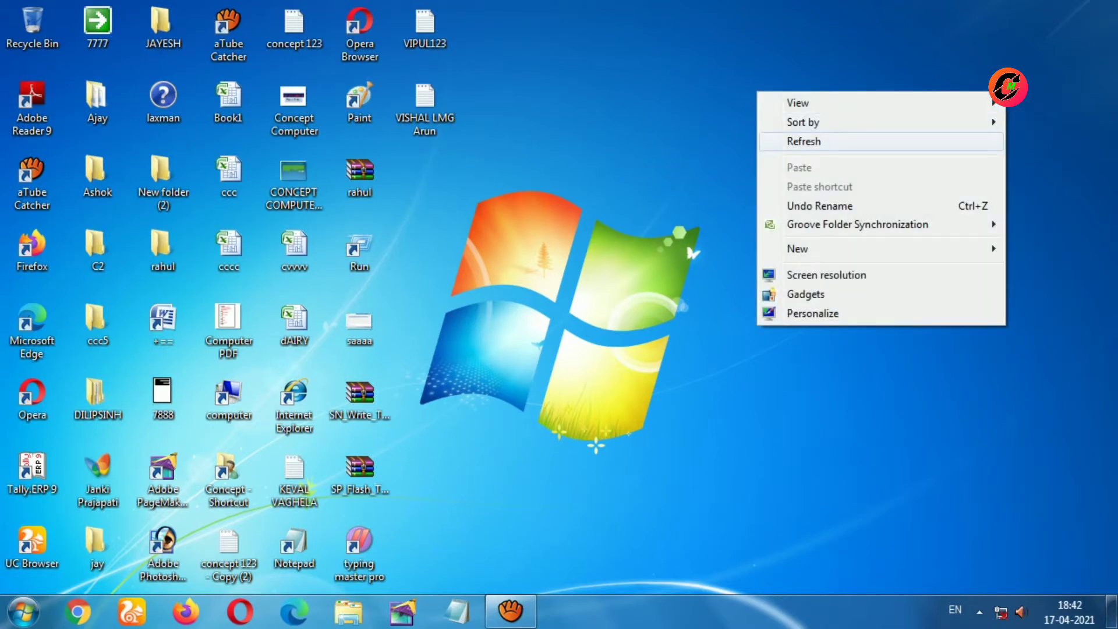
click(804, 141)
right_click(760, 95)
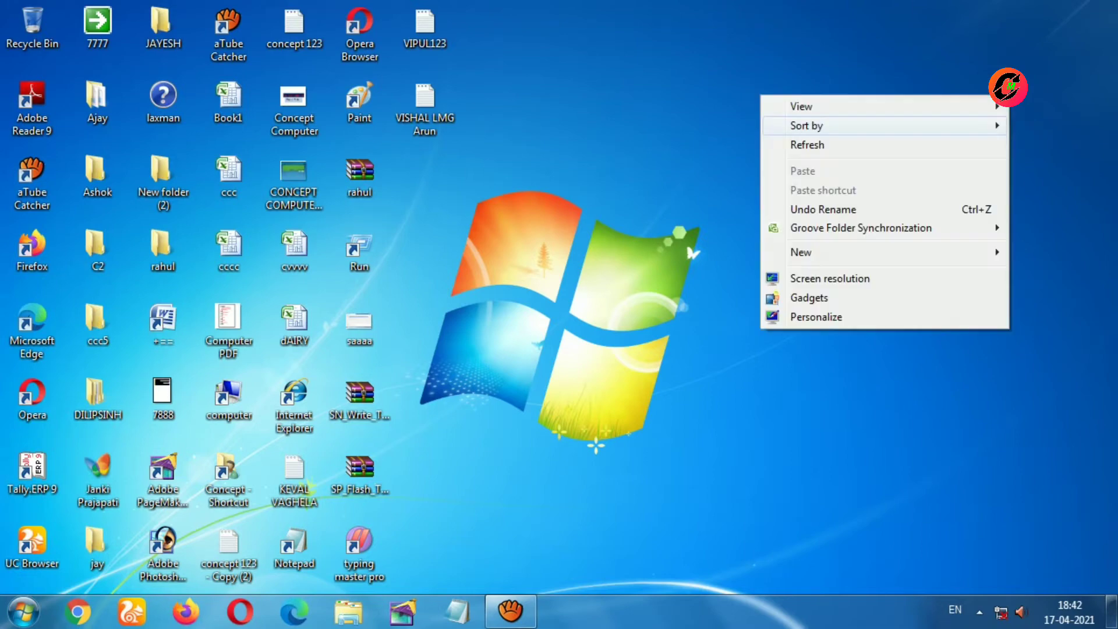
click(807, 144)
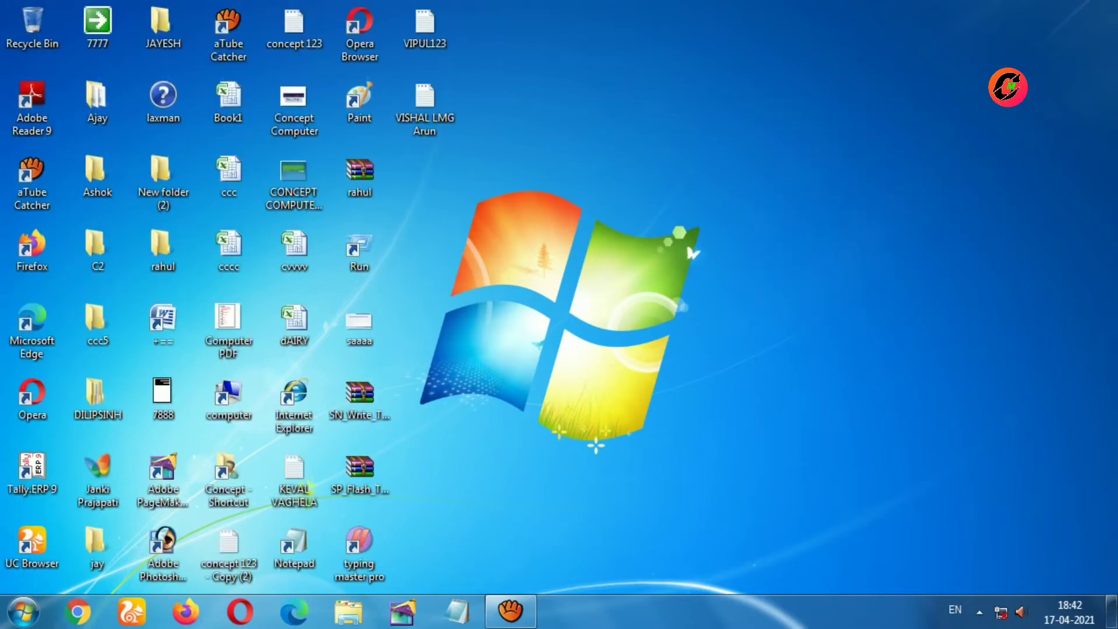
right_click(780, 92)
click(827, 141)
key(F5)
key(F5)
Examine the desktop's Paste, Paste shortcut, Undo Rename and New options, including the item types that can be created.
key(shift+F10)
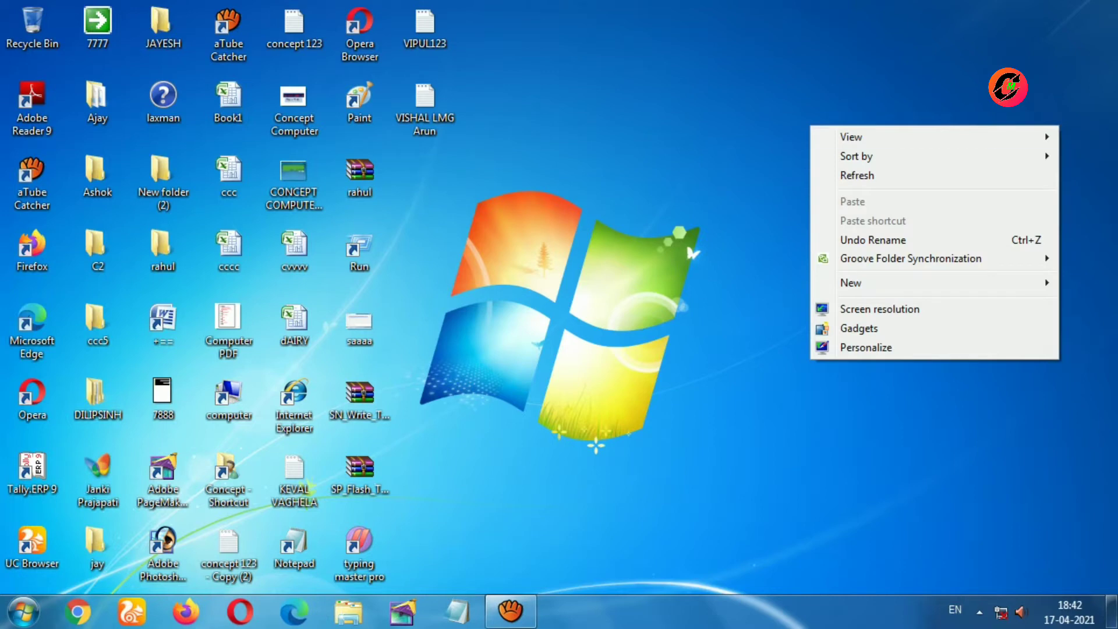
key(Down)
key(Down)
key(Down)
key(Down)
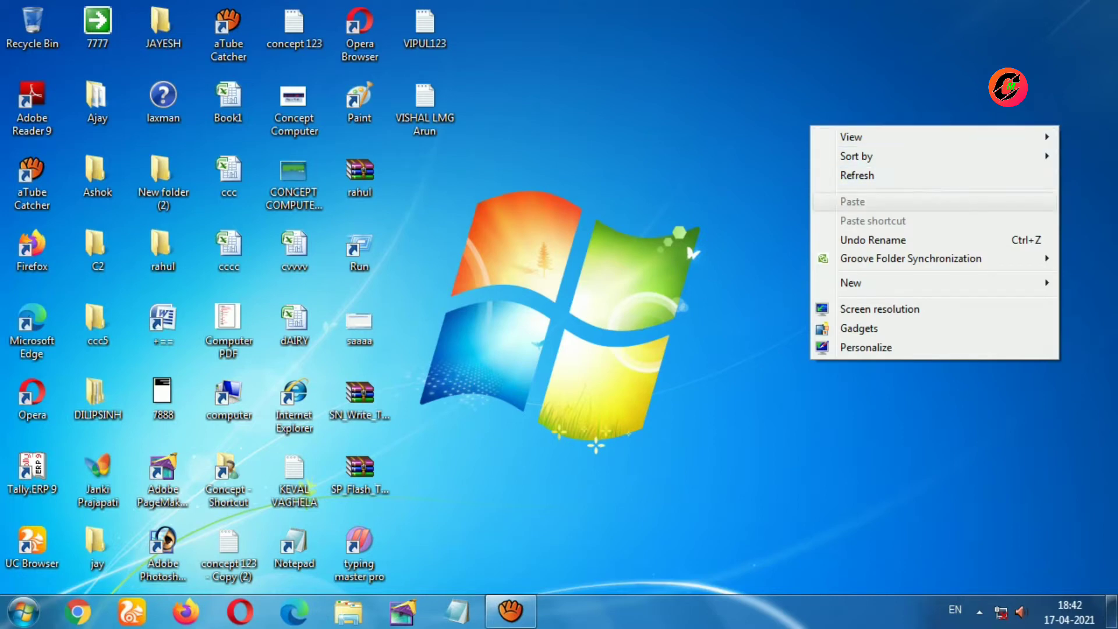
key(Down)
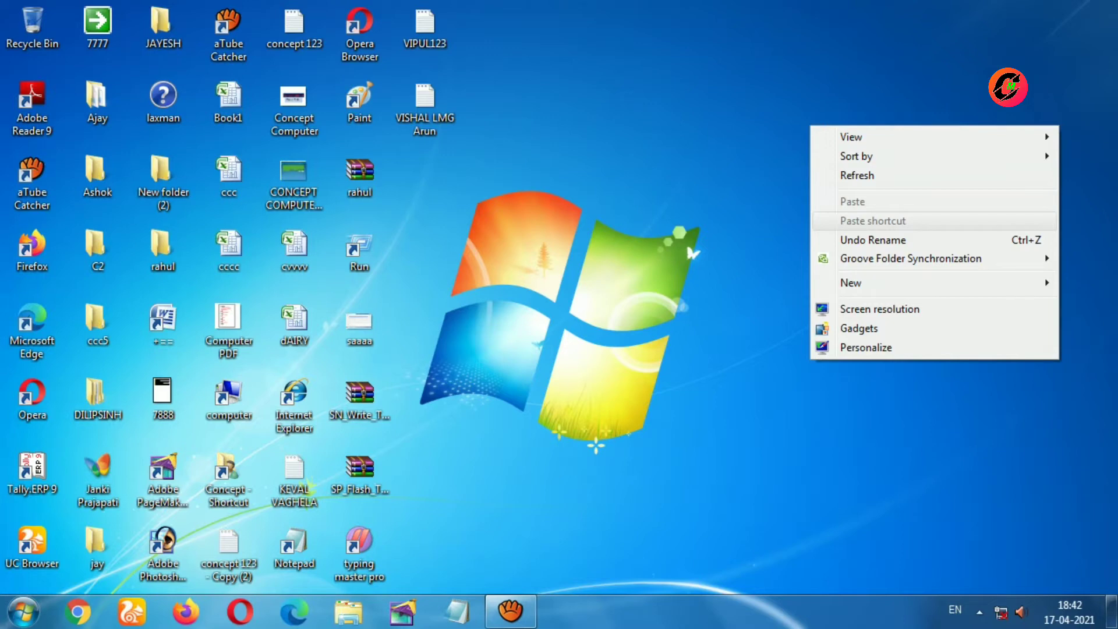
key(Down)
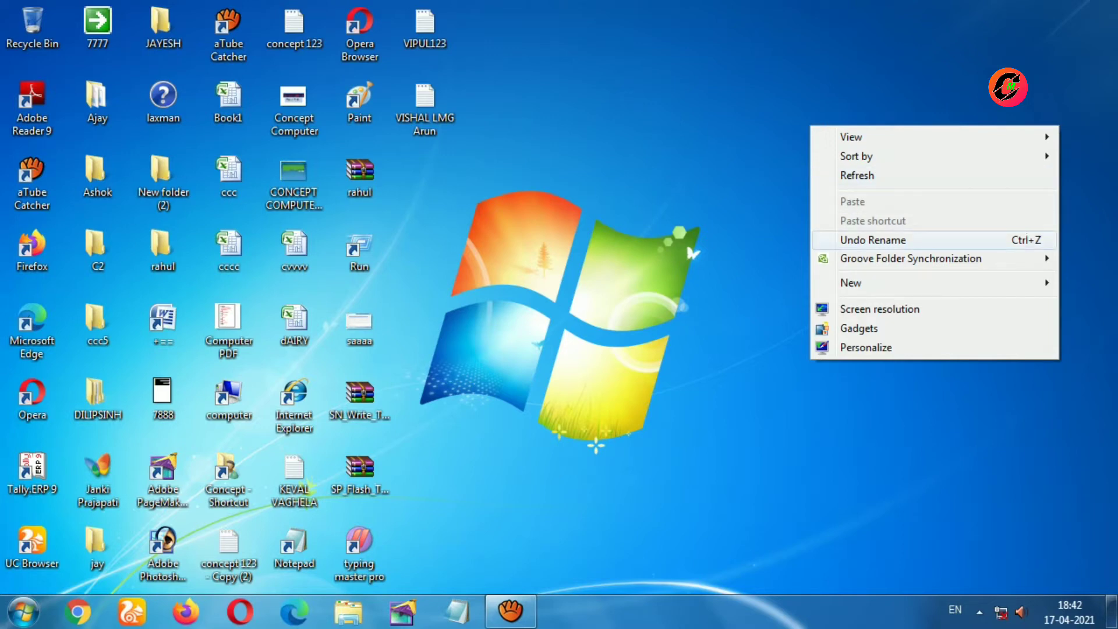
key(Down)
key(Down)
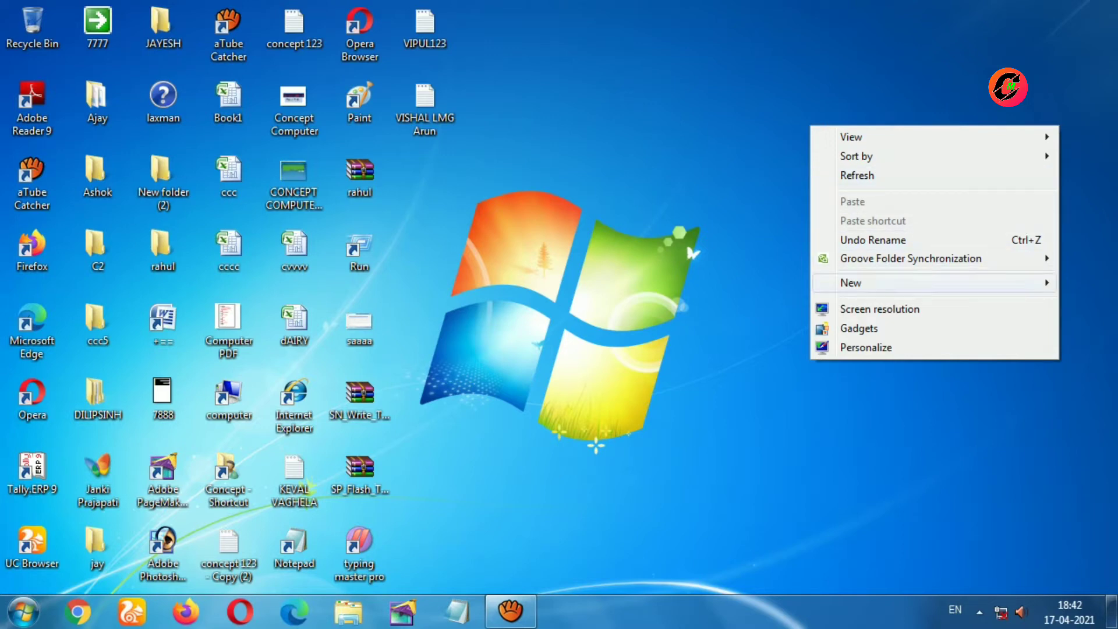
key(Right)
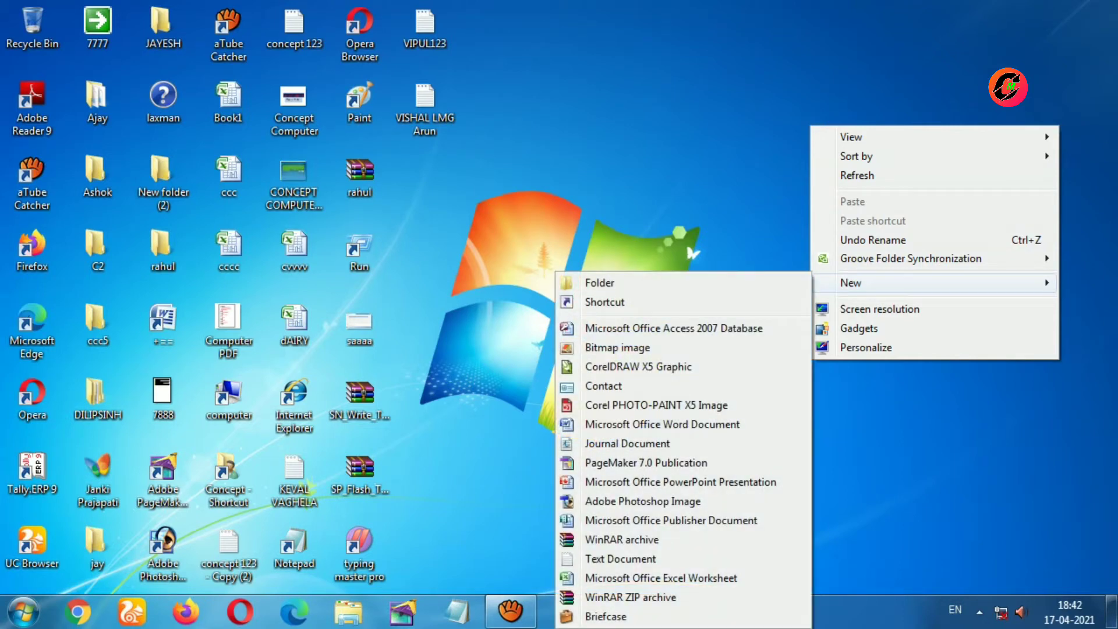
key(Down)
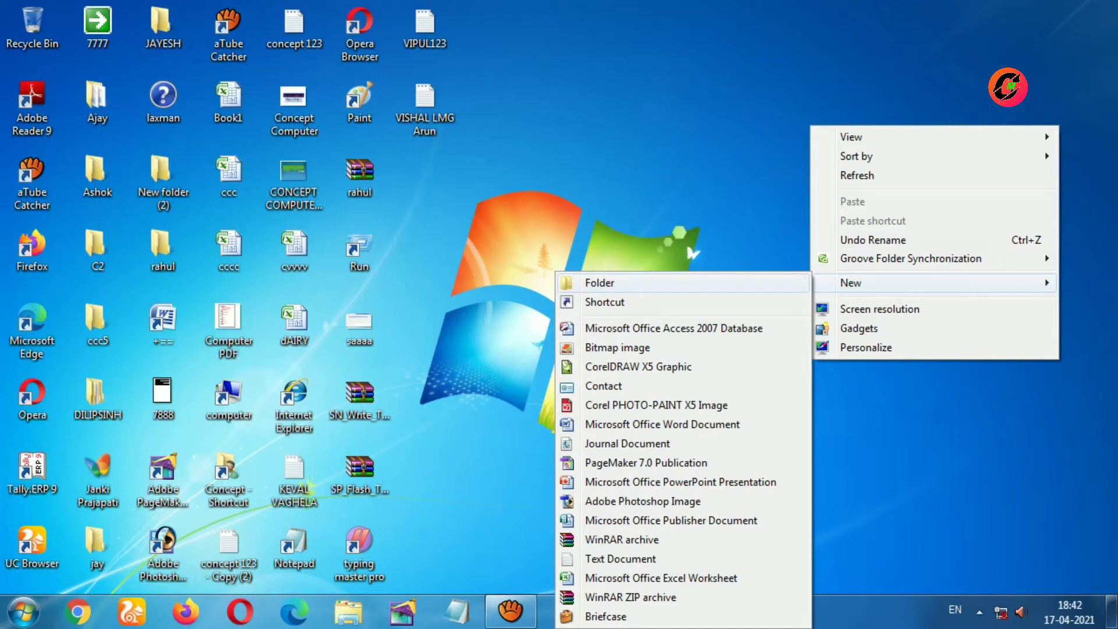
key(Return)
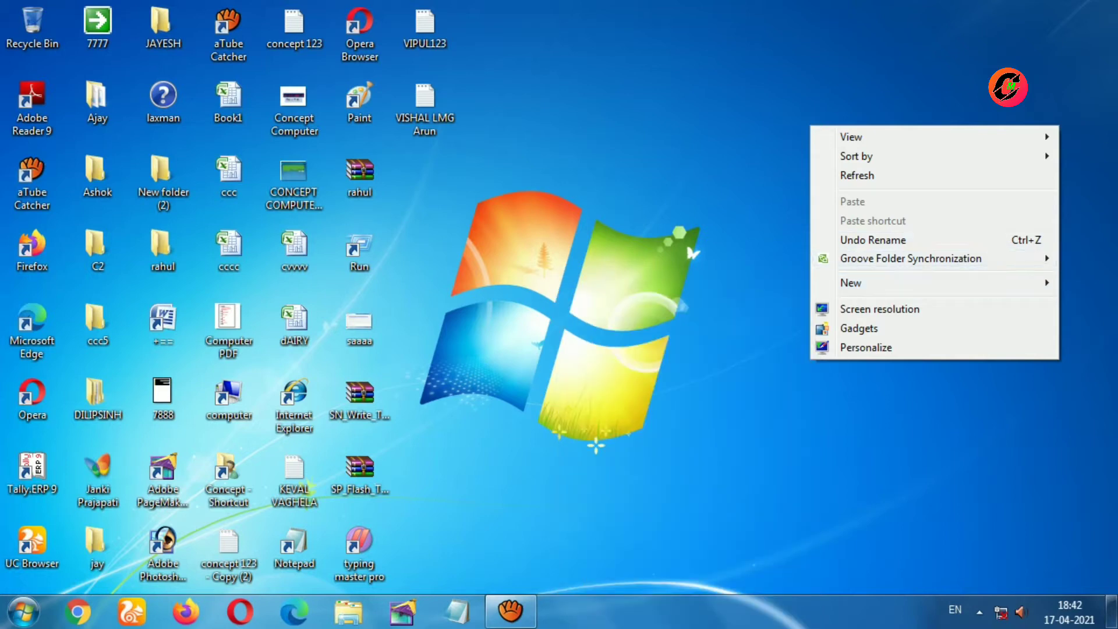
Create a new folder on the empty desktop area and try to name it C2, declining to merge it with the existing folder.
right_click(759, 133)
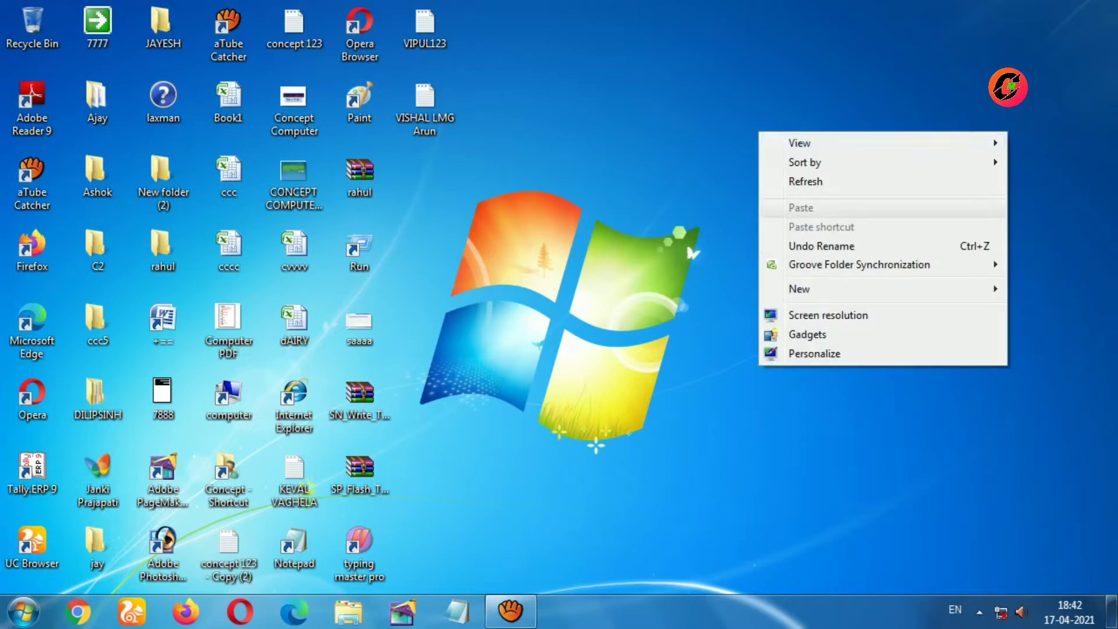
mouse_move(799, 288)
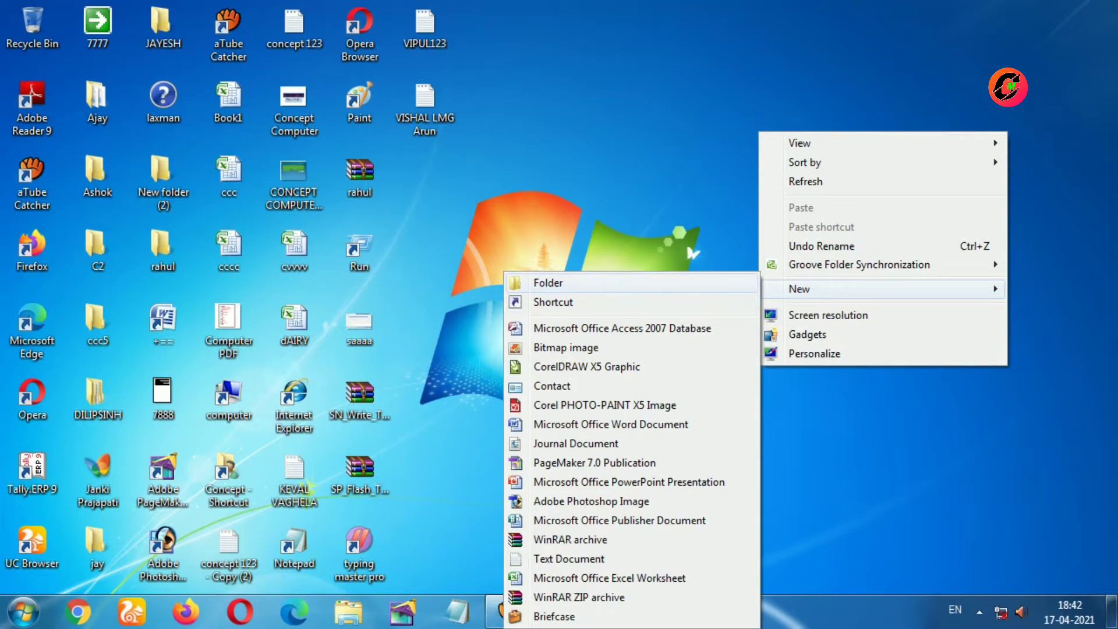
click(547, 283)
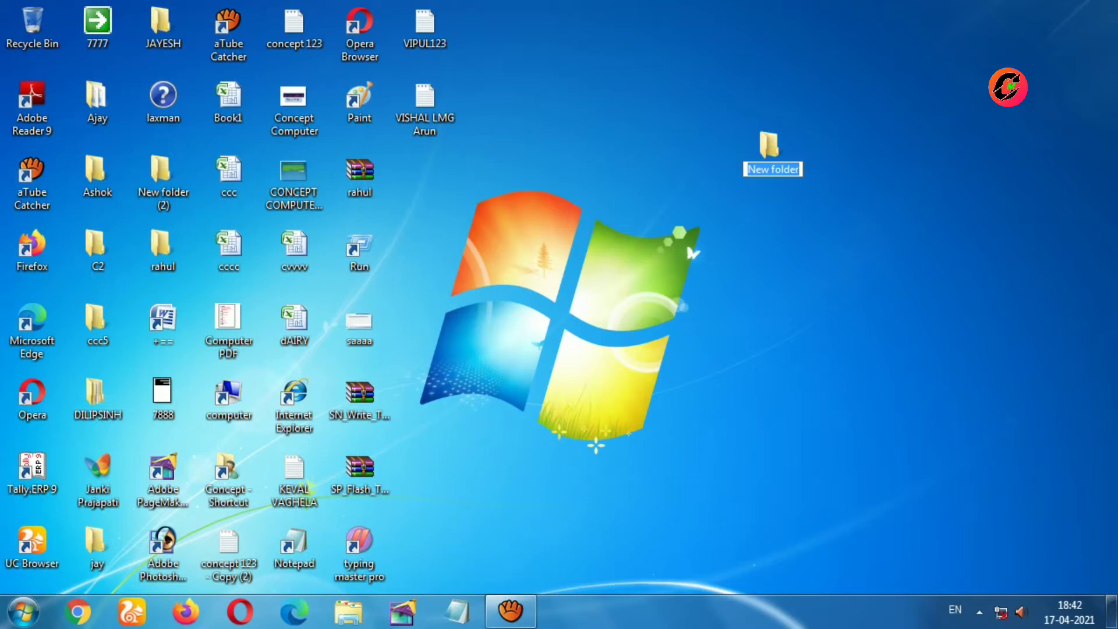
key(BackSpace)
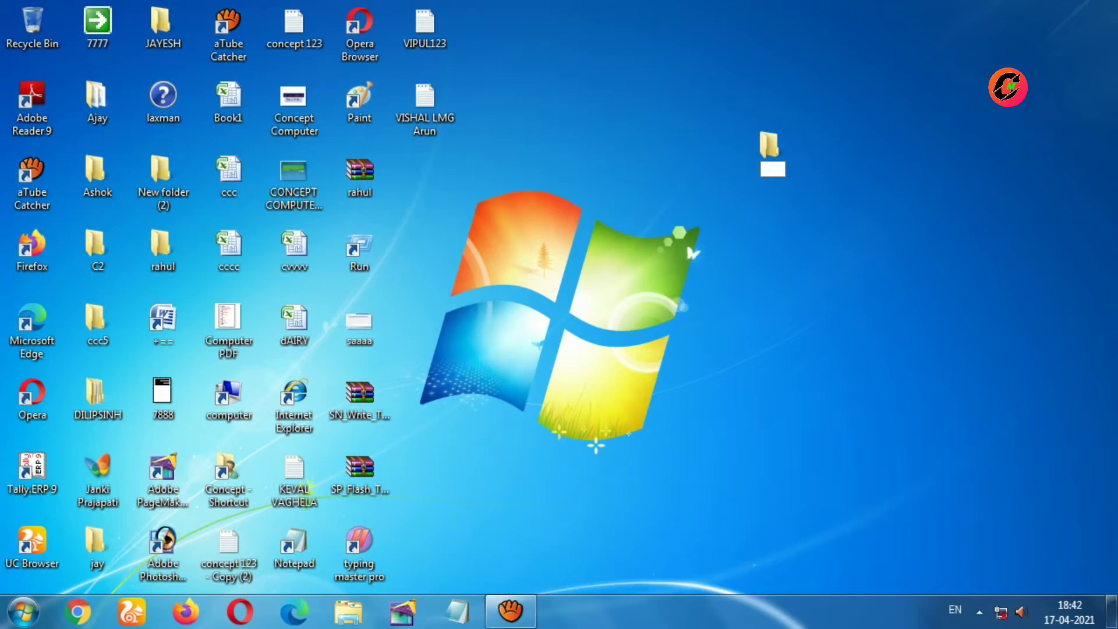
text(c2)
key(Return)
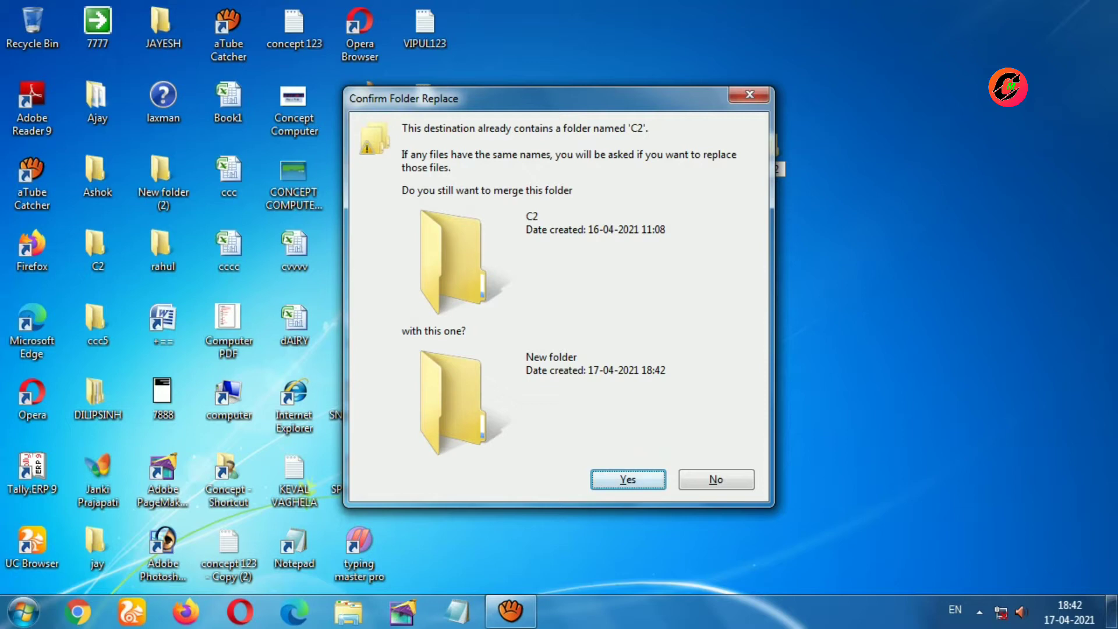
click(716, 479)
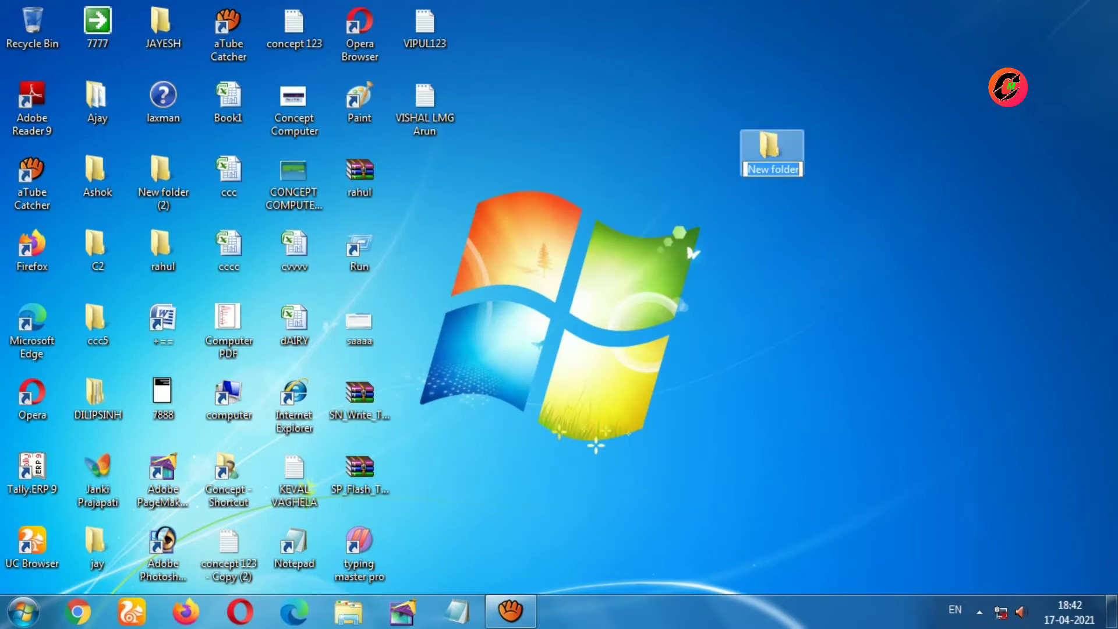
Name the new desktop folder CC2.
key(BackSpace)
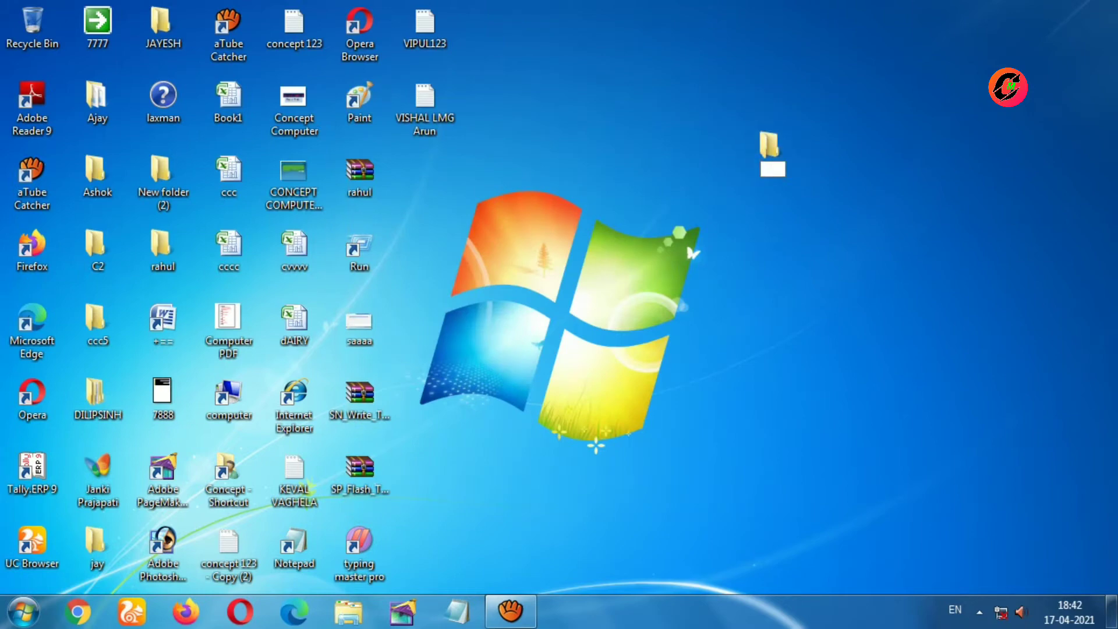
text(cc2)
key(Return)
click(771, 150)
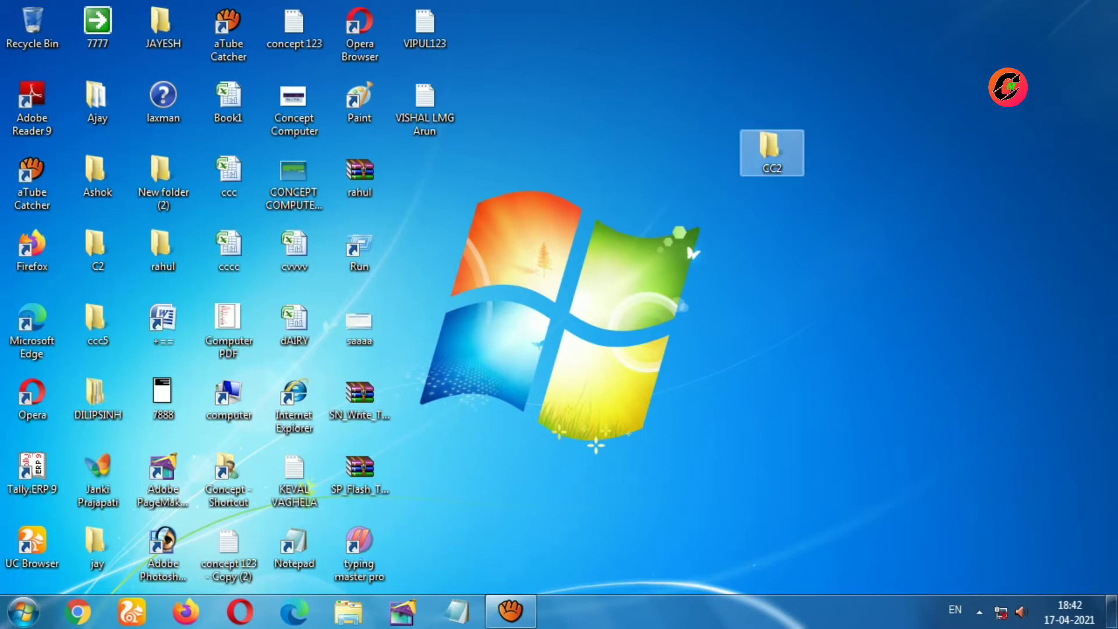
Check the existing C2 folder's details, and look inside the CC2 folder before closing its window.
click(98, 250)
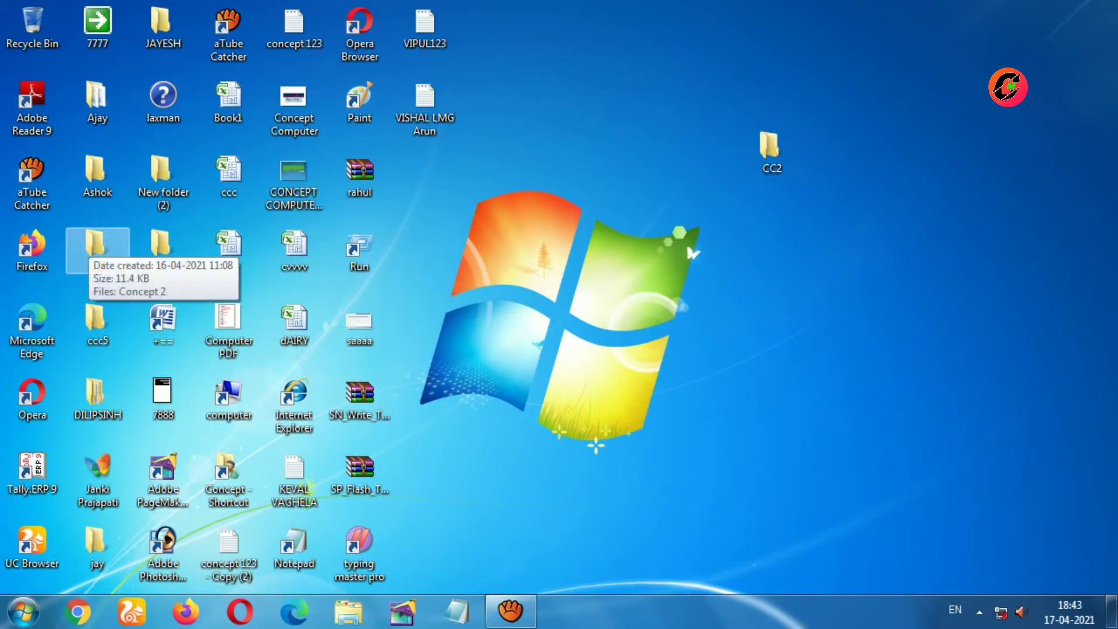
click(256, 289)
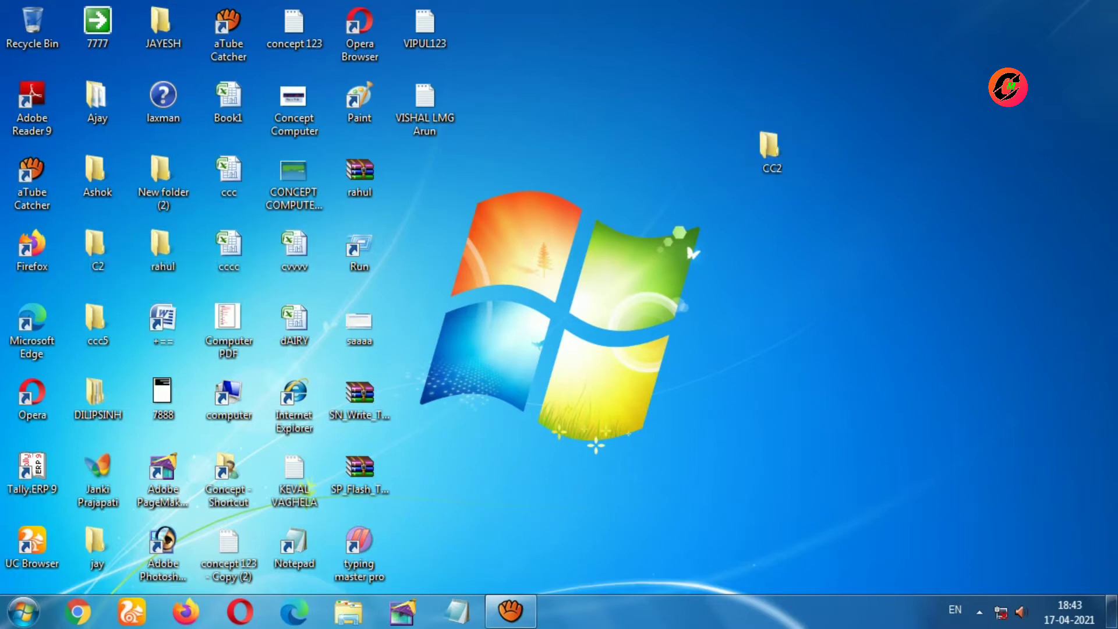
double_click(769, 148)
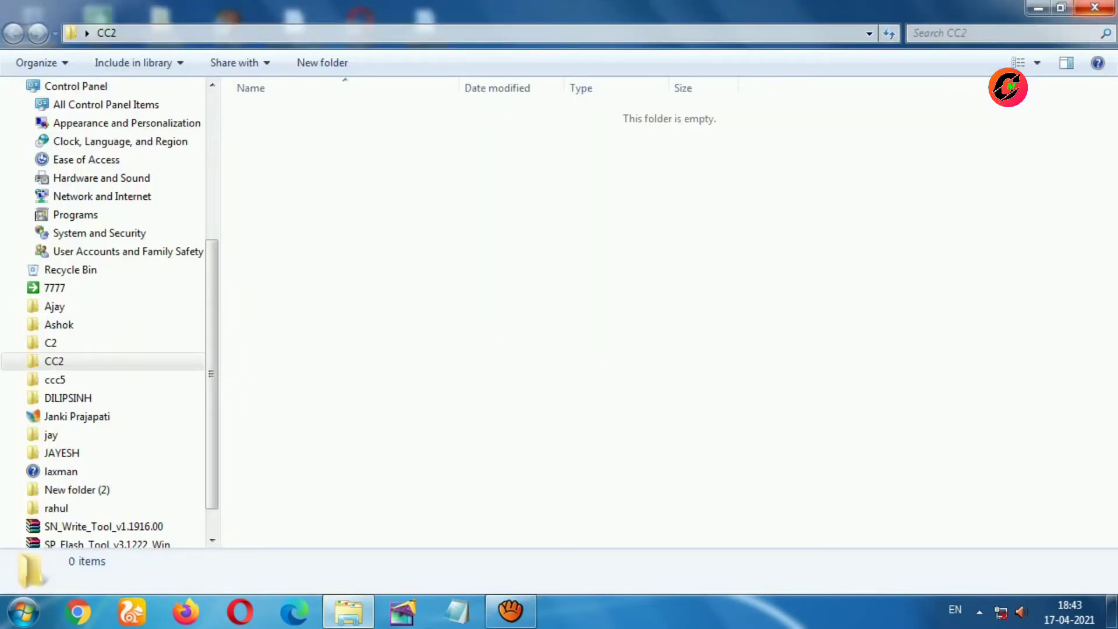
click(1095, 7)
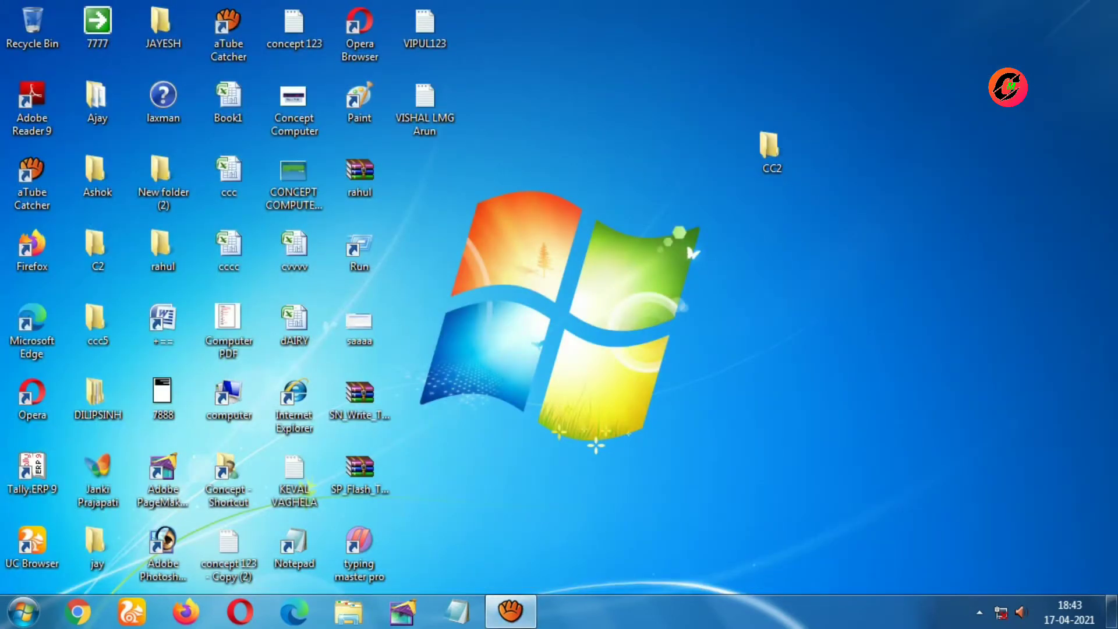
Review the file and shortcut types that can be newly created on the desktop.
click(771, 151)
key(shift+F10)
key(Down)
key(Down)
key(Down)
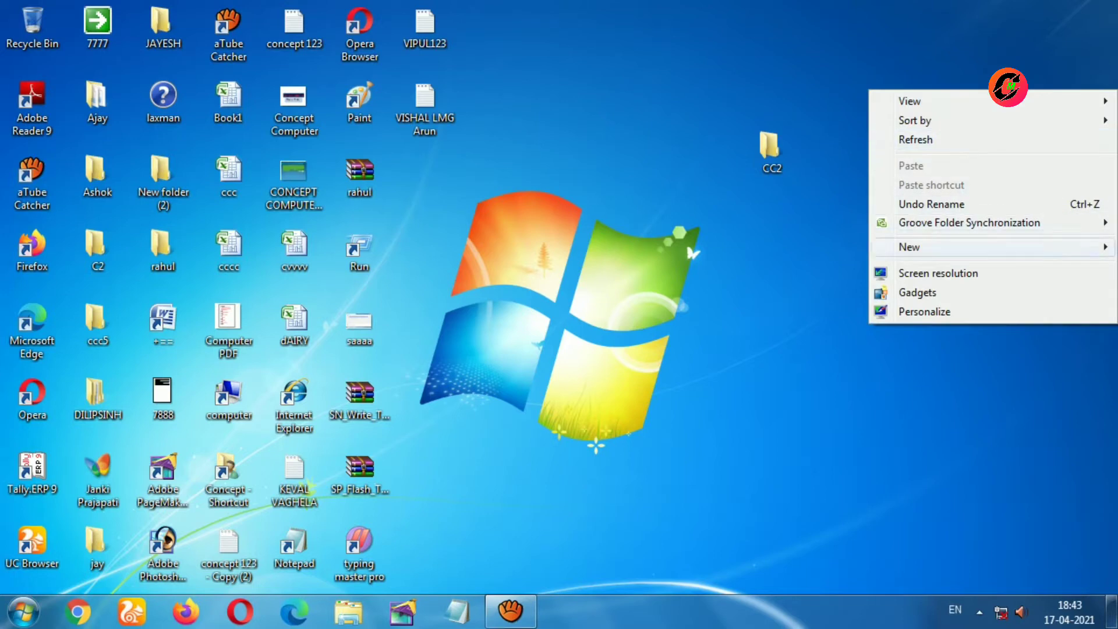
key(Right)
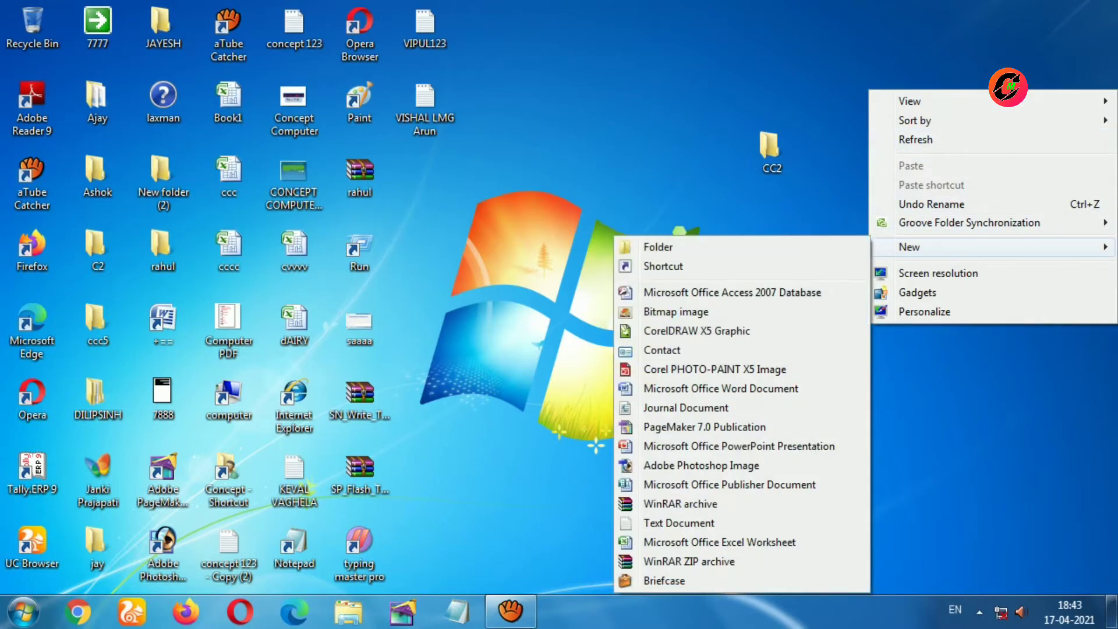
View the available resolutions in the Screen Resolution settings and close them without changing anything.
key(Down)
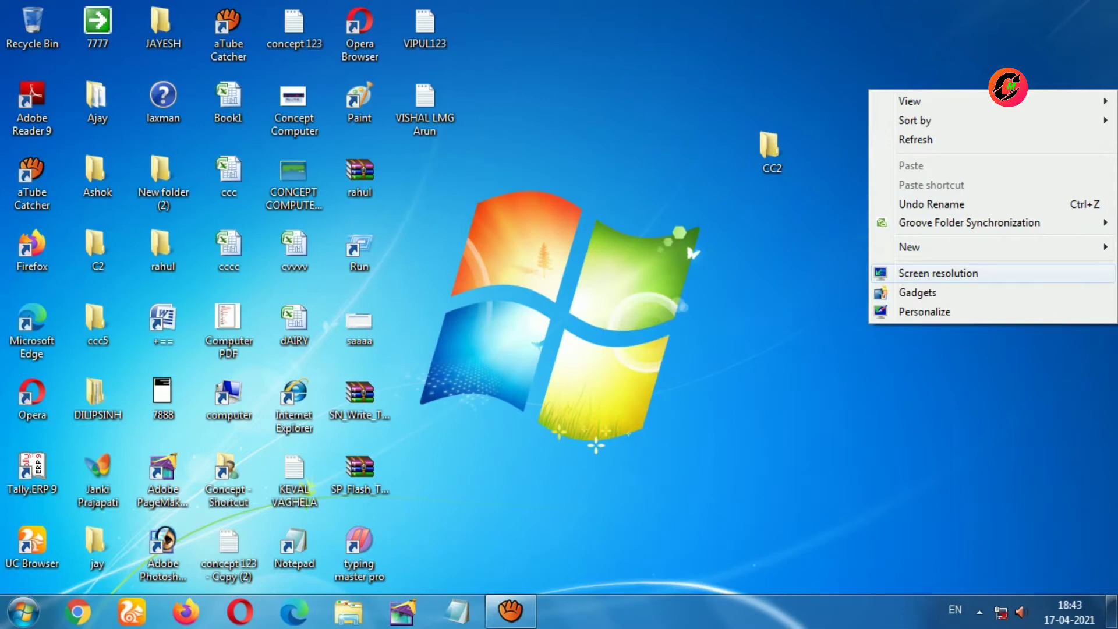
key(Return)
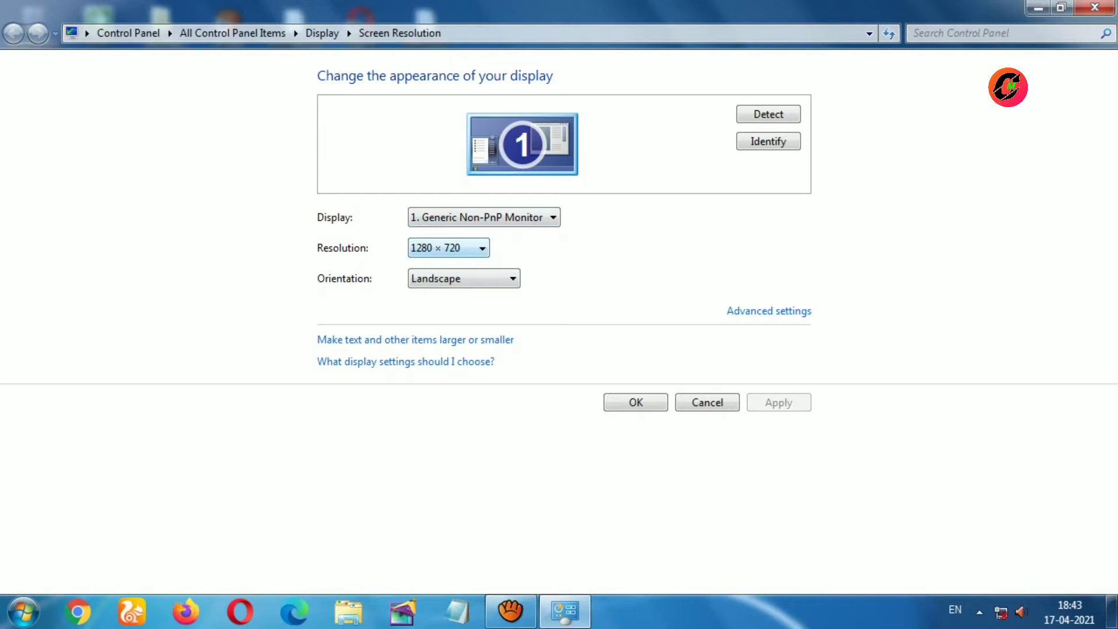
key(alt+Down)
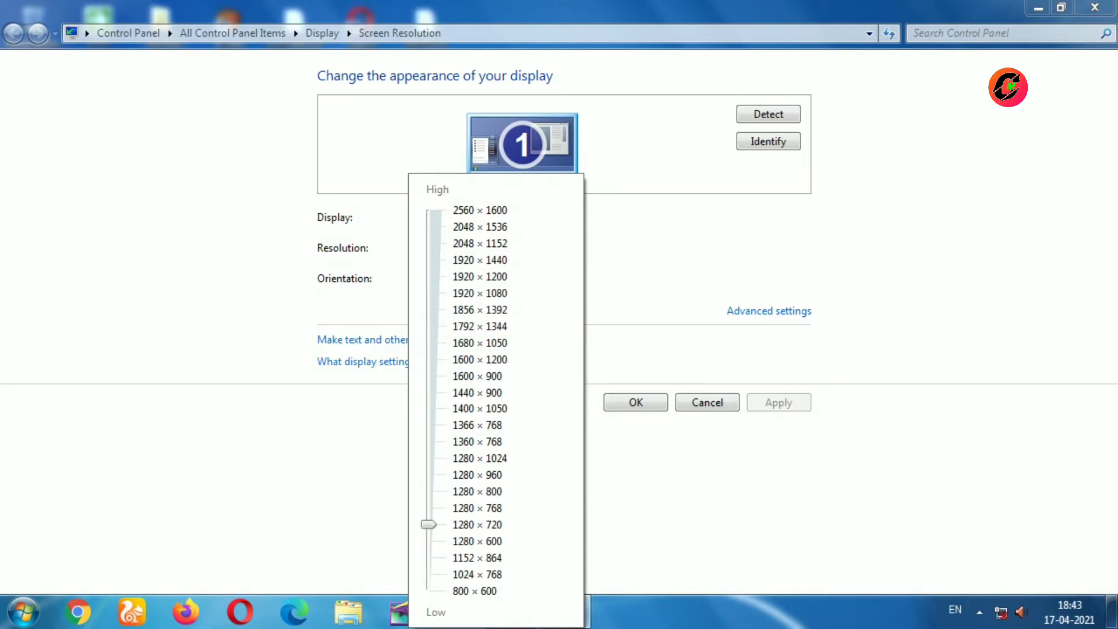
key(Return)
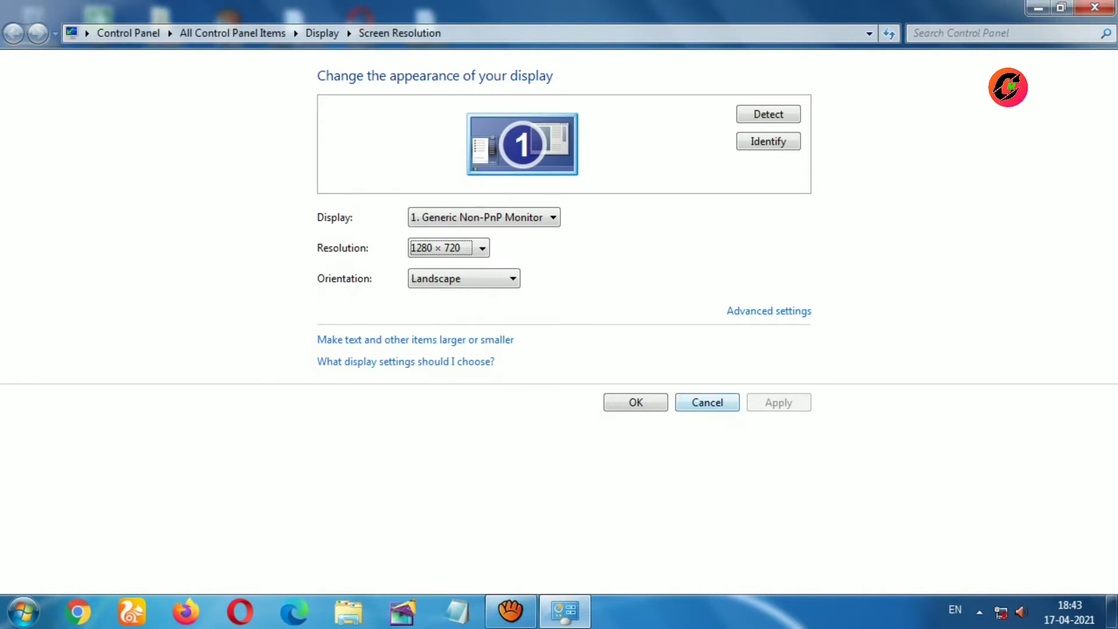
key(Escape)
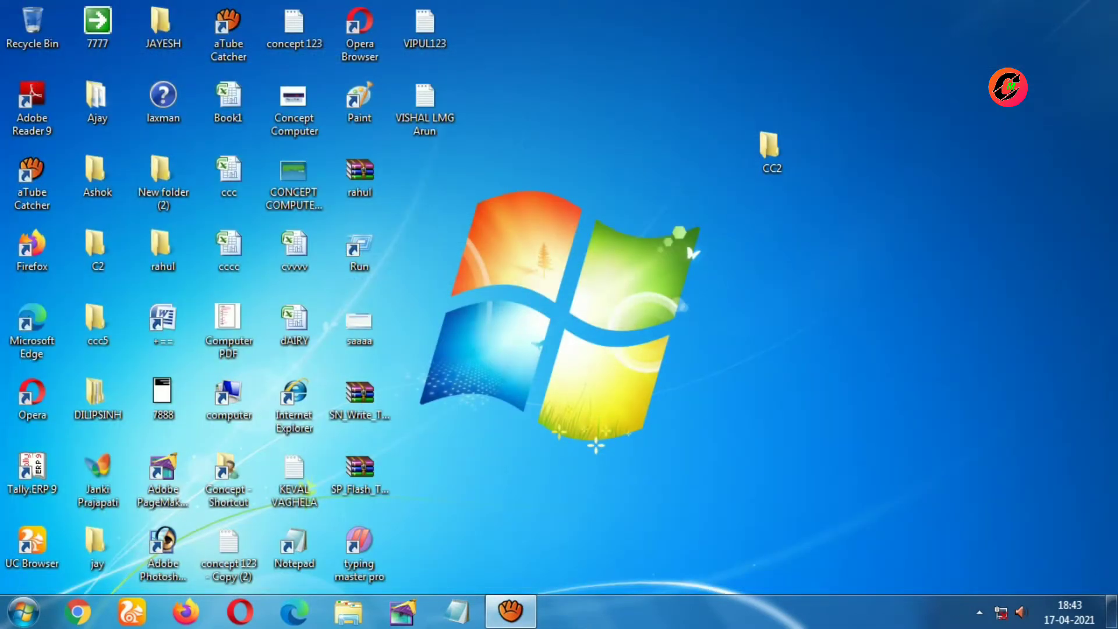
Open the desktop gadget gallery and move its window to the area below the CC2 folder.
right_click(863, 115)
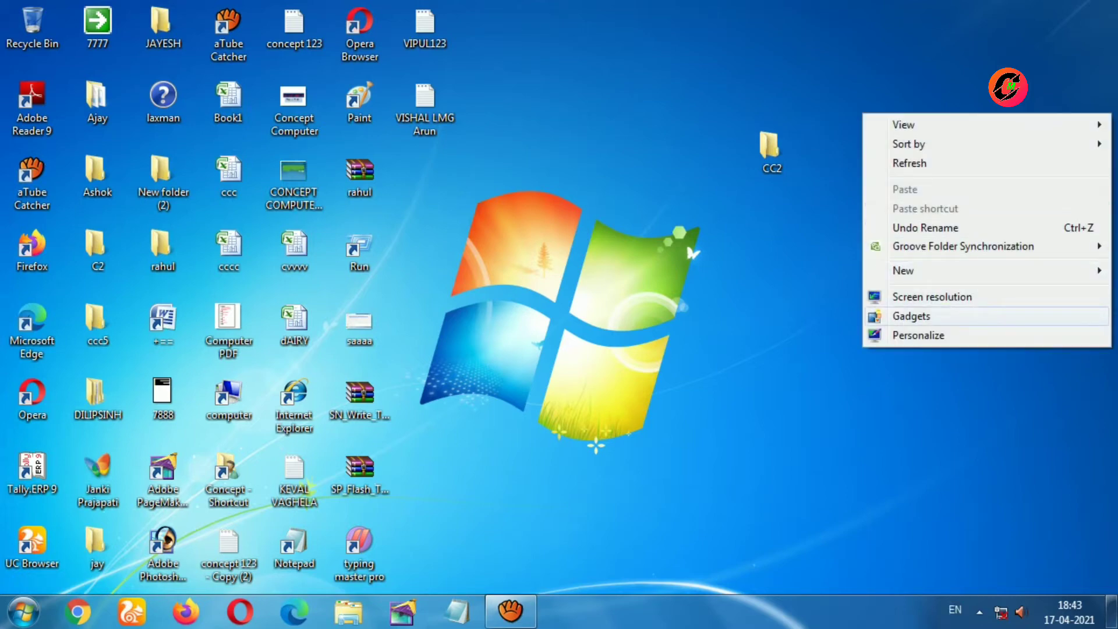
click(911, 315)
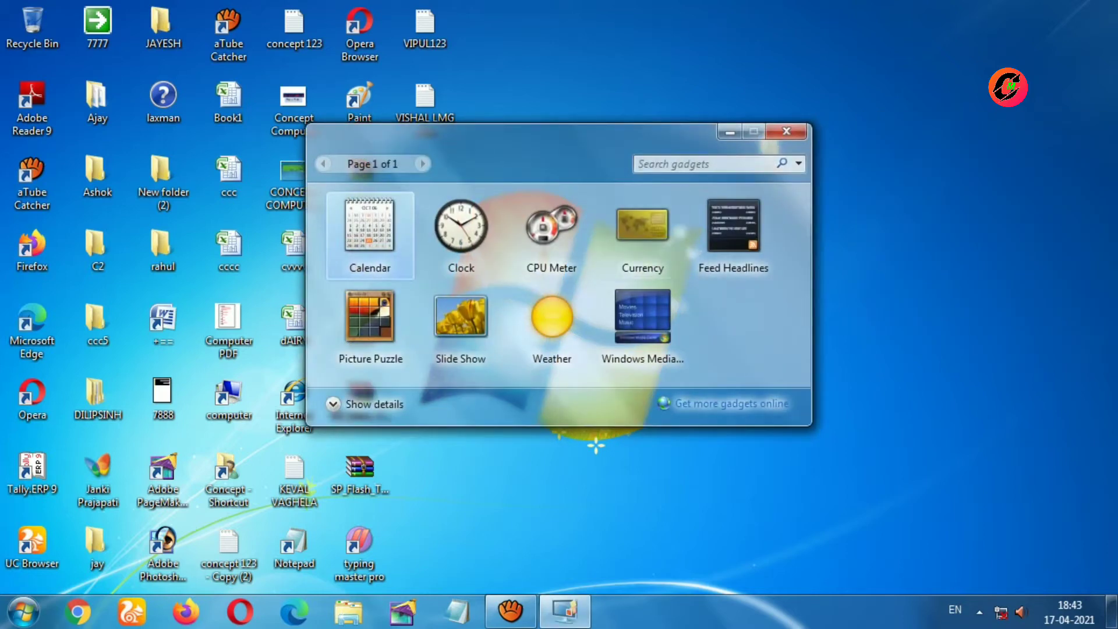
drag(460, 273, 685, 346)
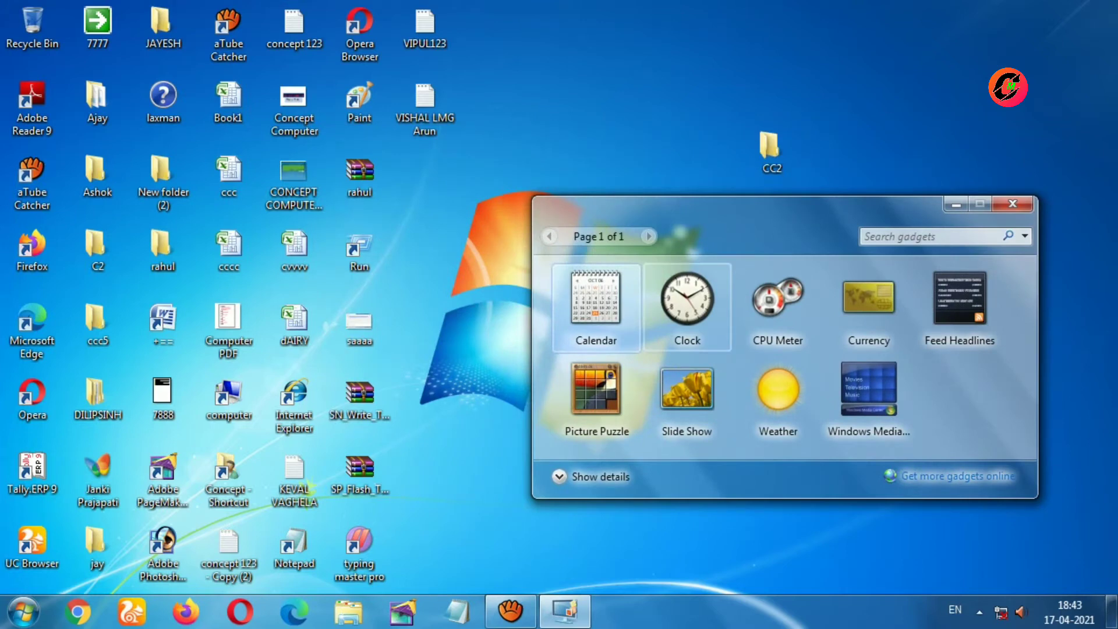
Add the Clock and Calendar gadgets to the desktop, close the gallery, and move both gadgets further down with a gap between them.
click(686, 306)
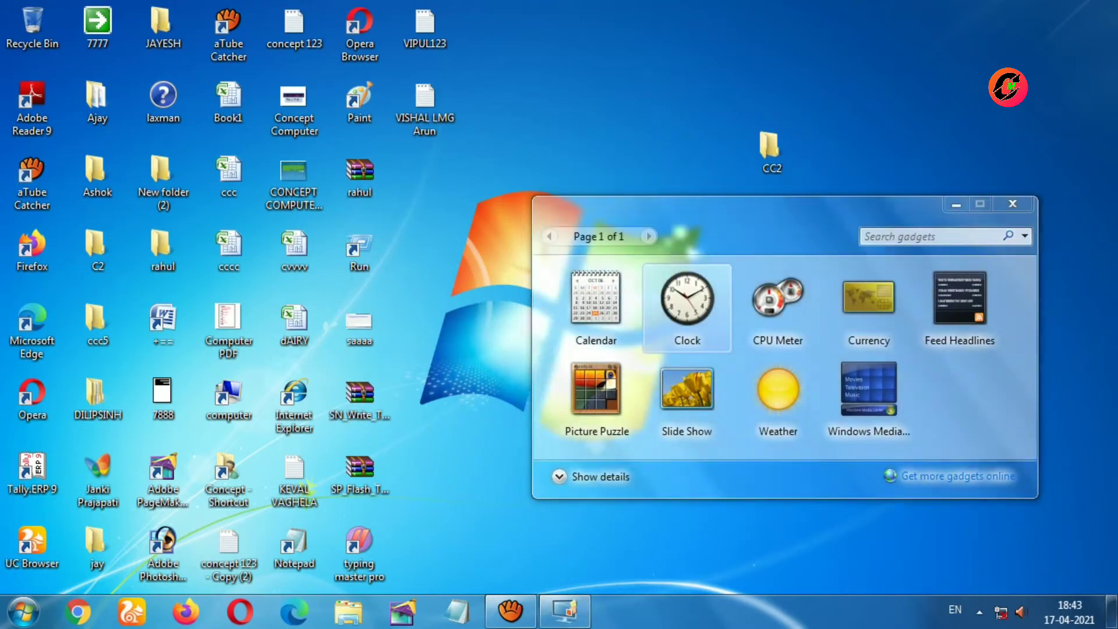
mouse_move(1008, 86)
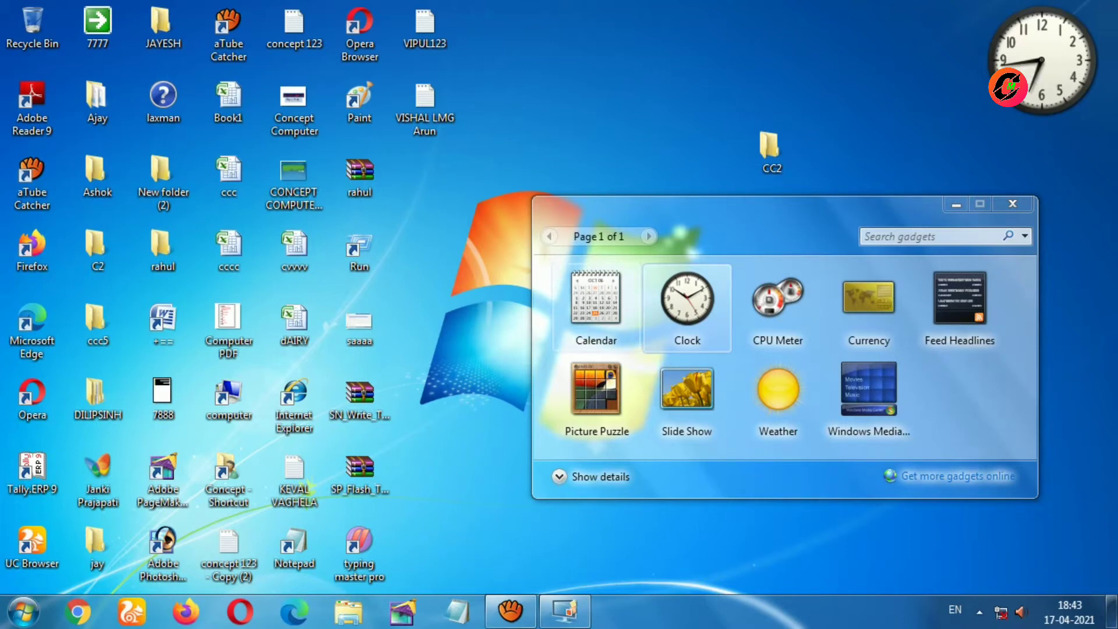
click(595, 308)
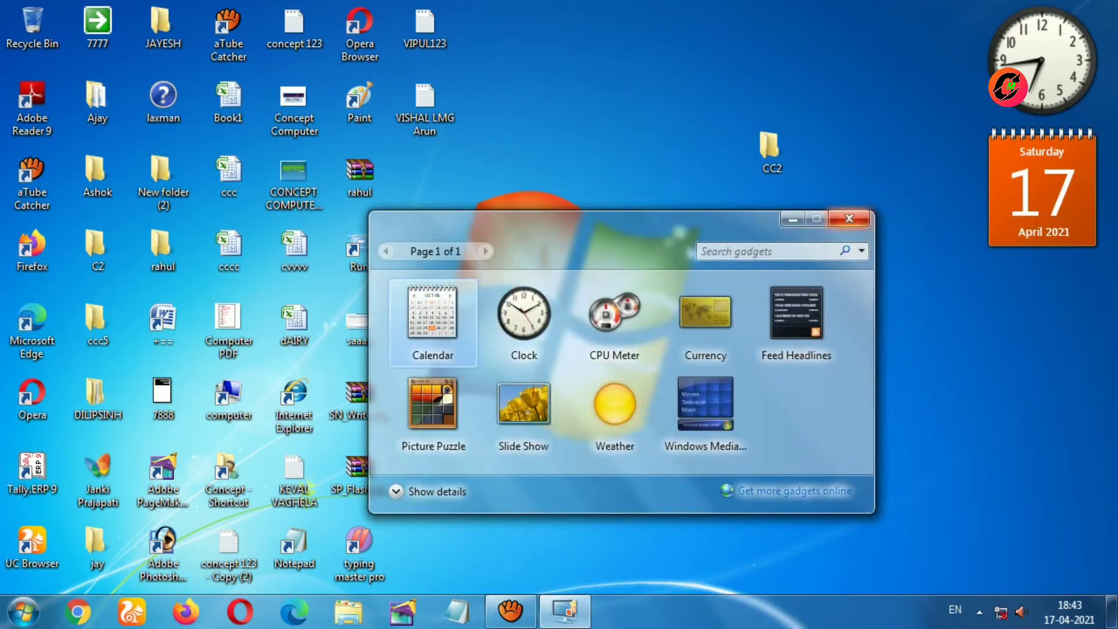
click(848, 218)
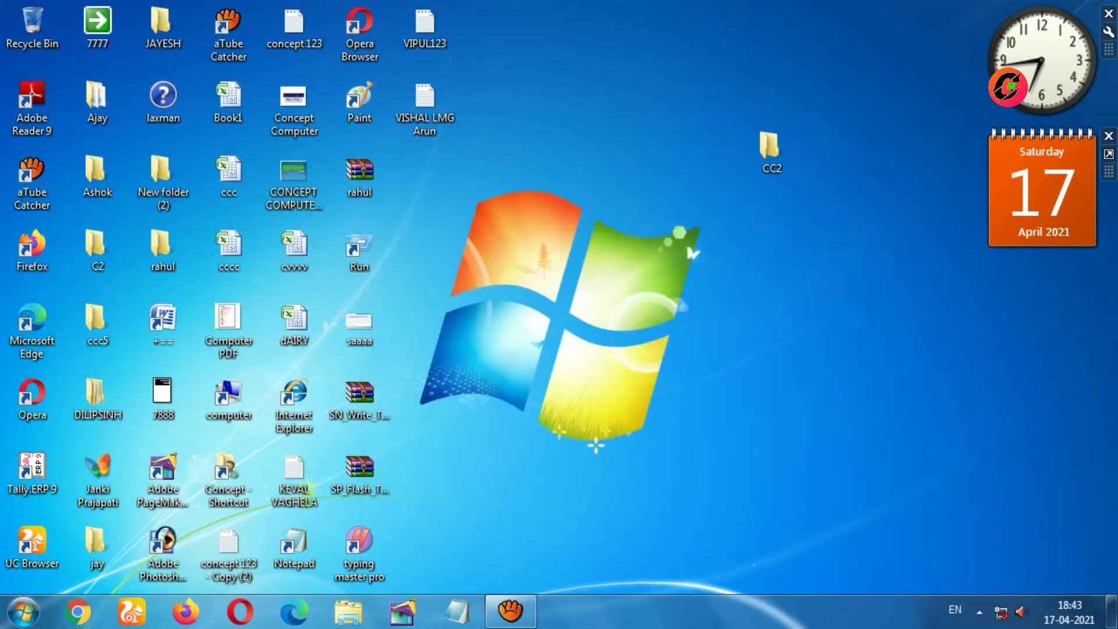
drag(1108, 172, 1109, 294)
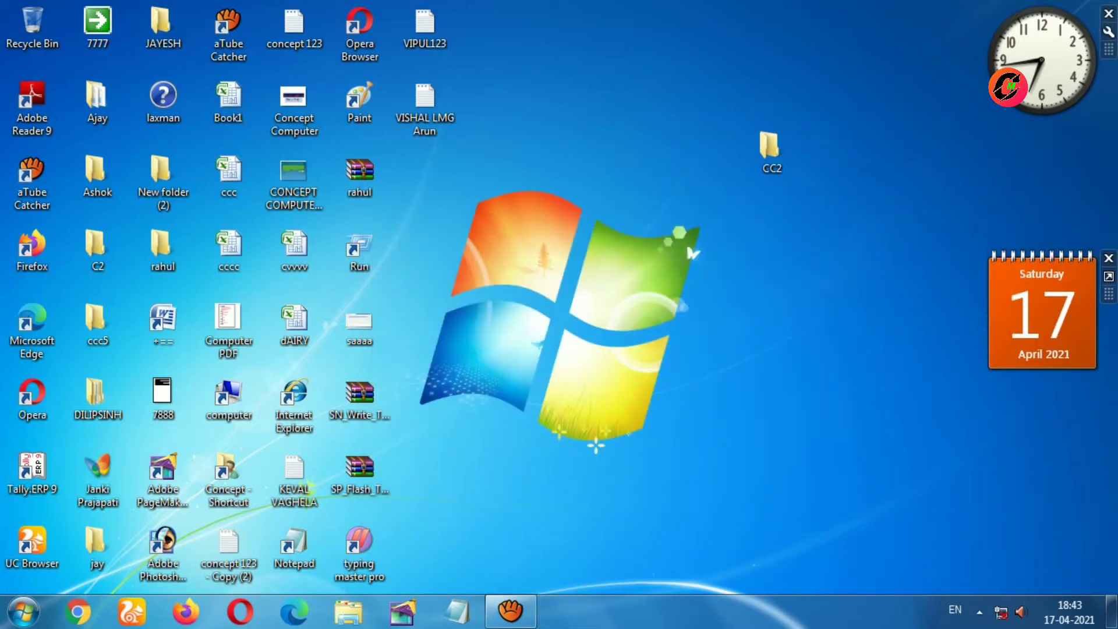
drag(1109, 50, 1108, 137)
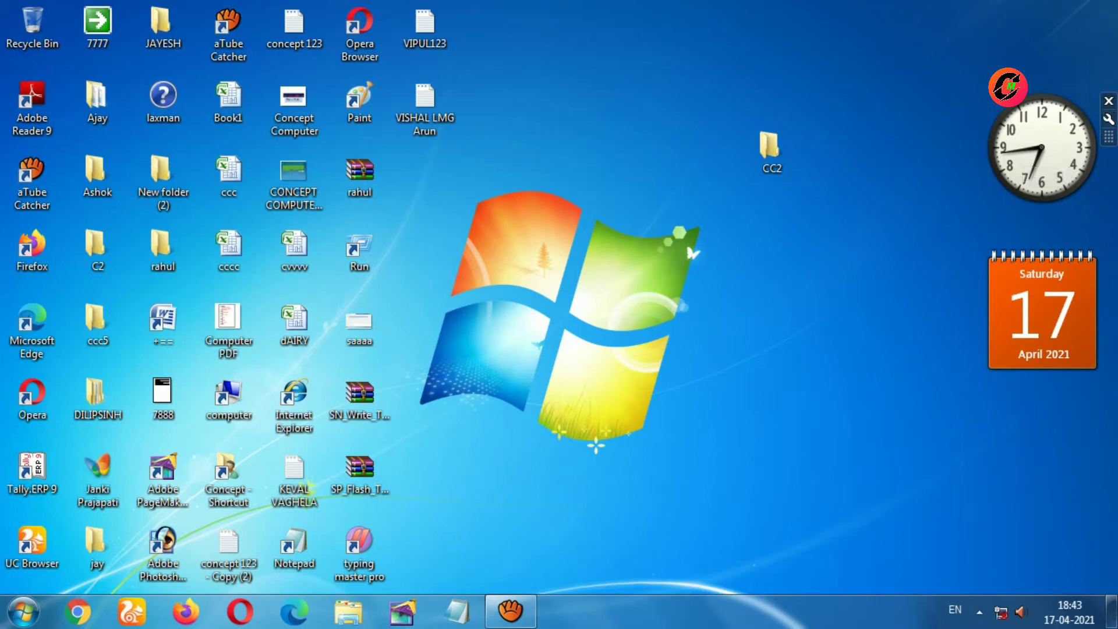
Change the clock gadget's design to the white daisy, style 5 of 8.
click(1108, 120)
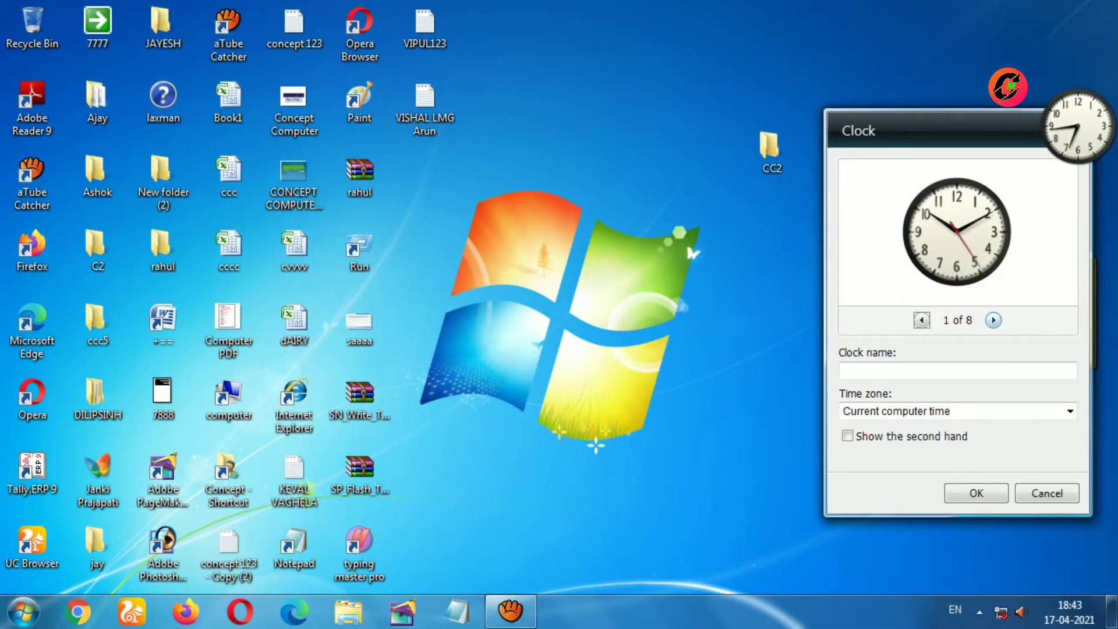
click(993, 320)
click(993, 320)
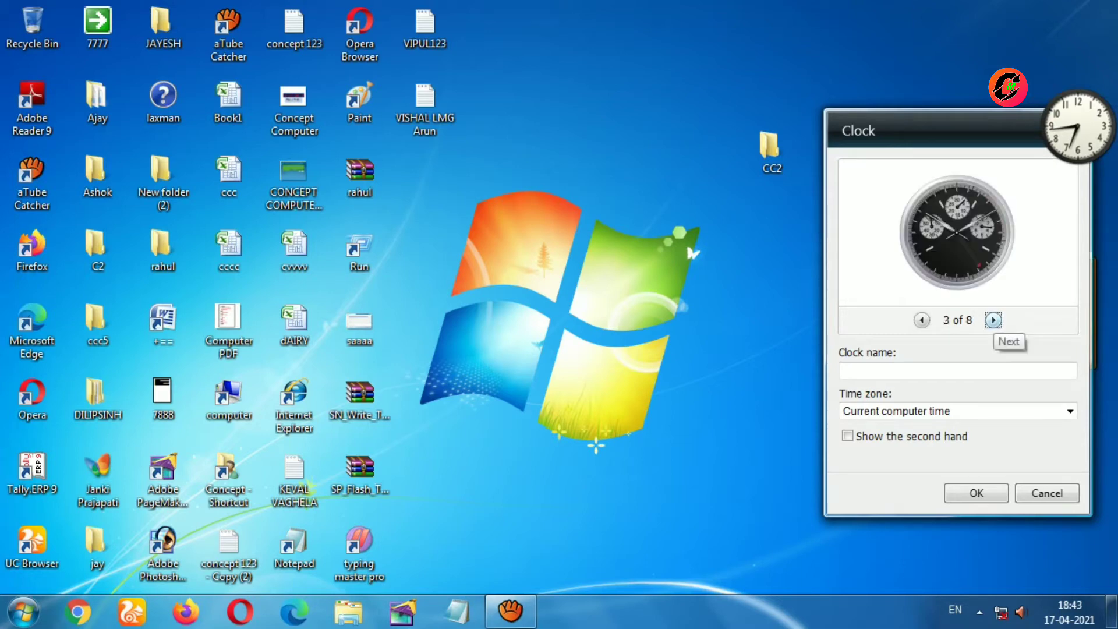
click(993, 319)
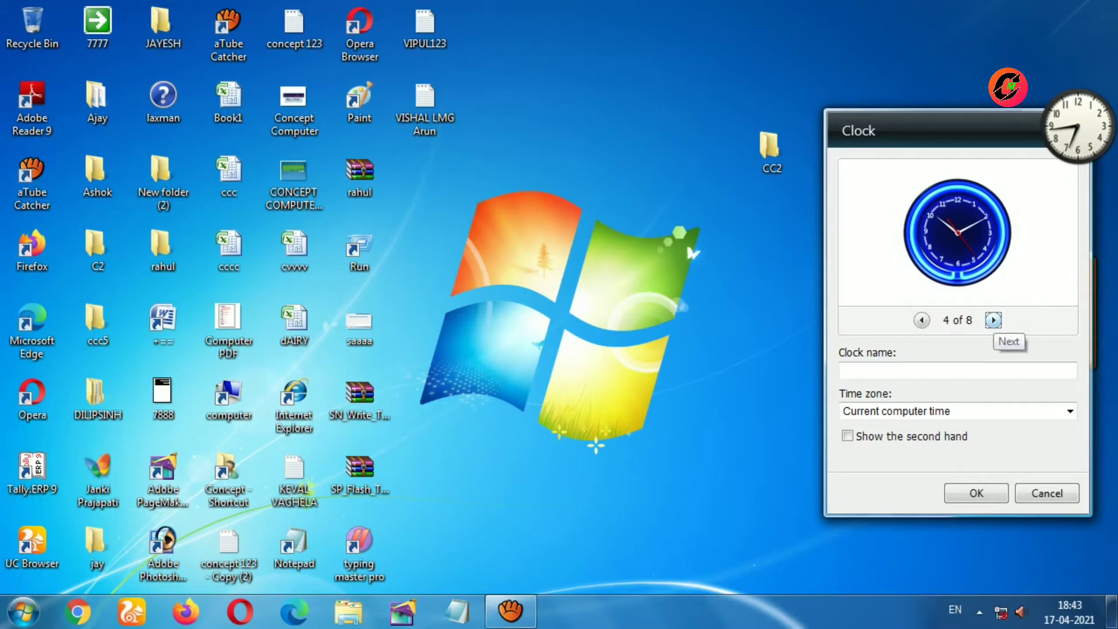
click(993, 320)
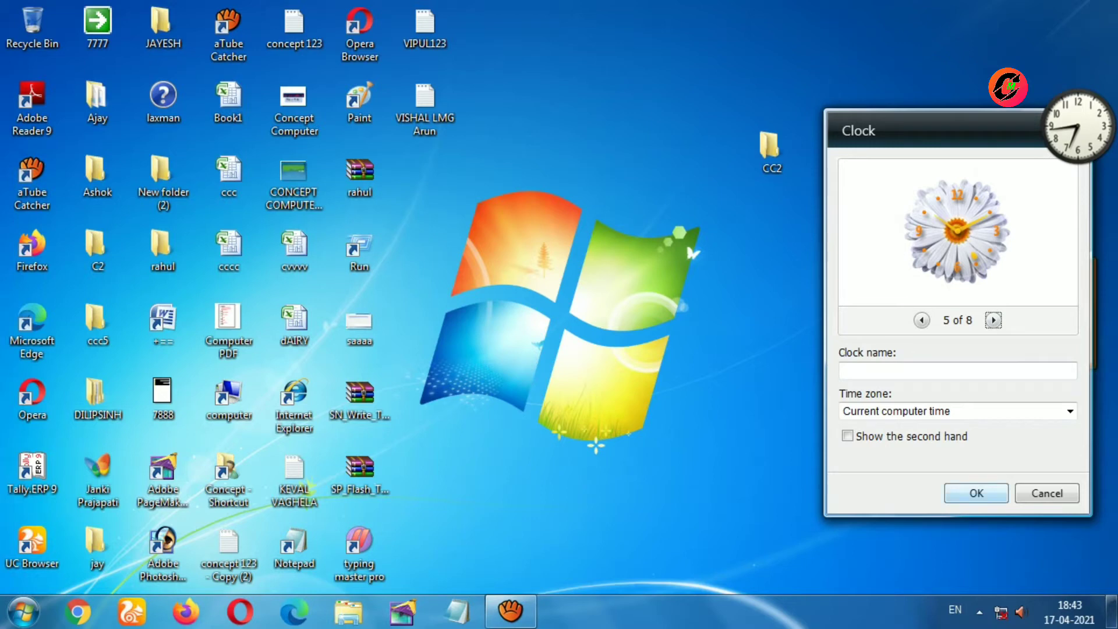
key(Return)
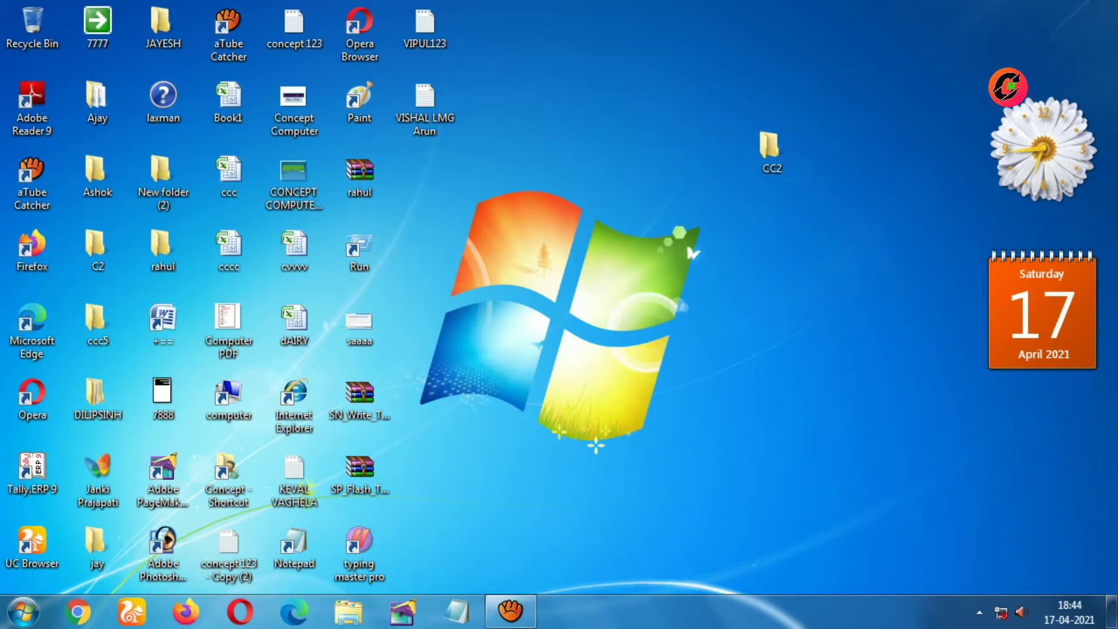
Hide all desktop gadgets and show them again.
right_click(617, 117)
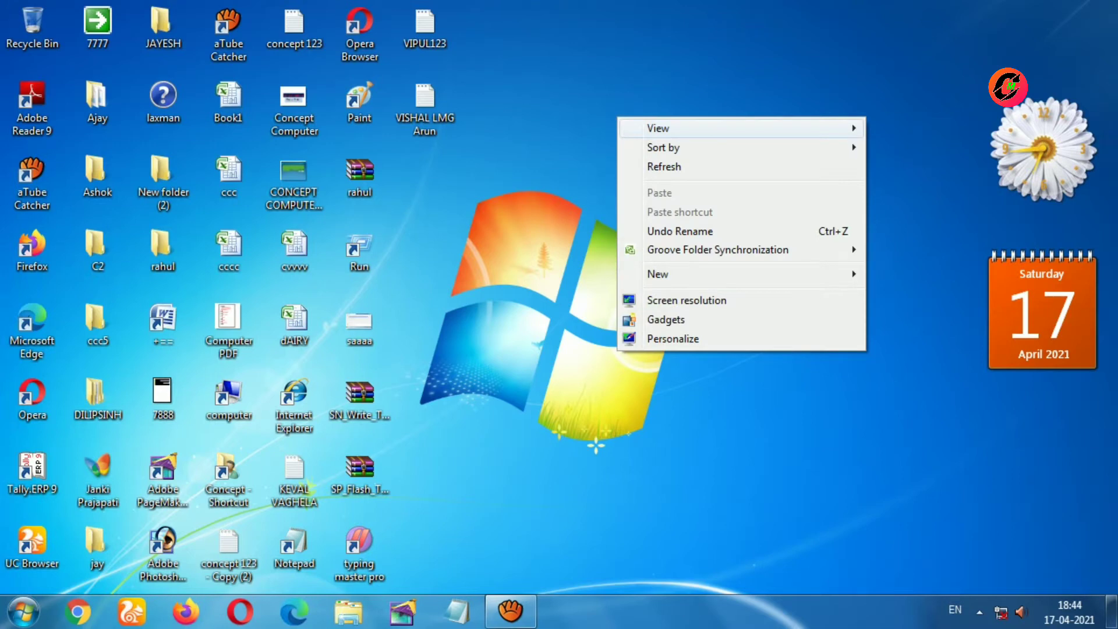
mouse_move(658, 128)
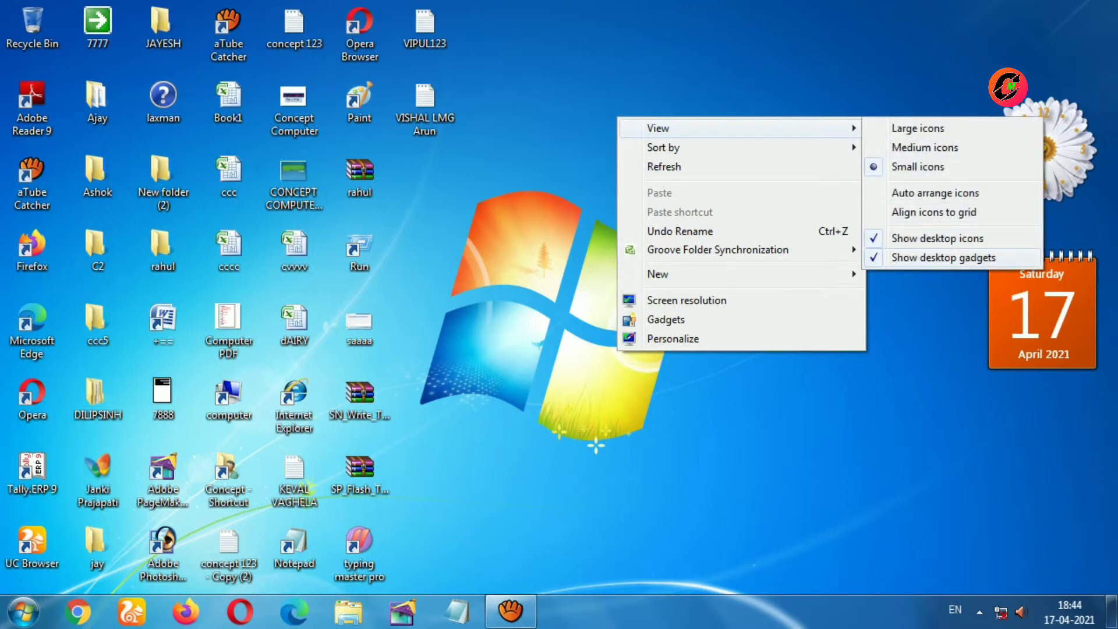
click(943, 257)
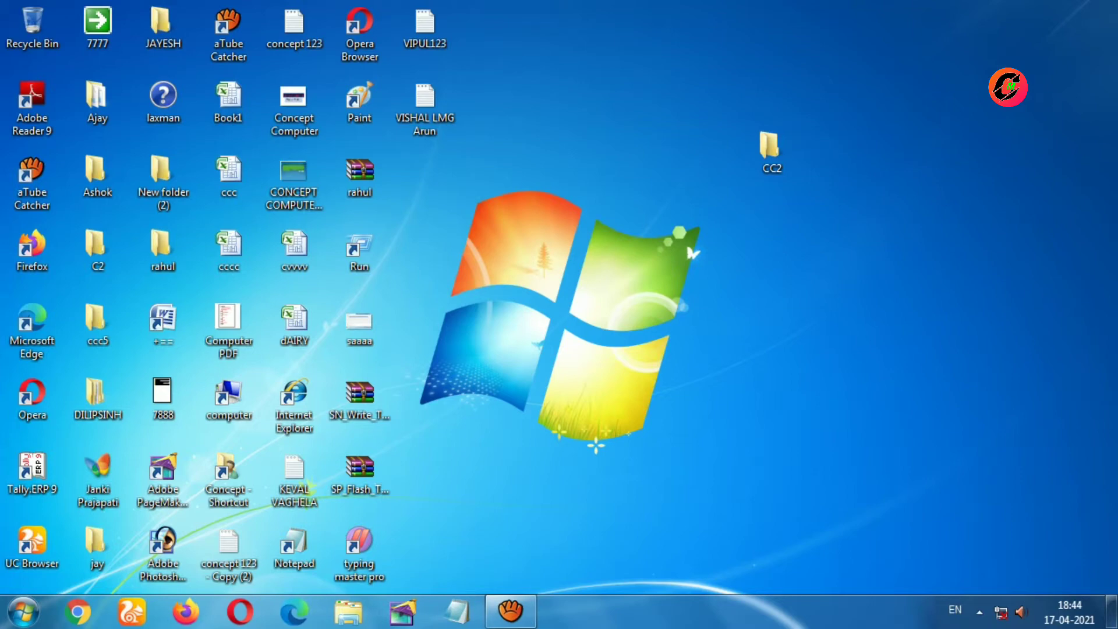
right_click(625, 170)
mouse_move(699, 181)
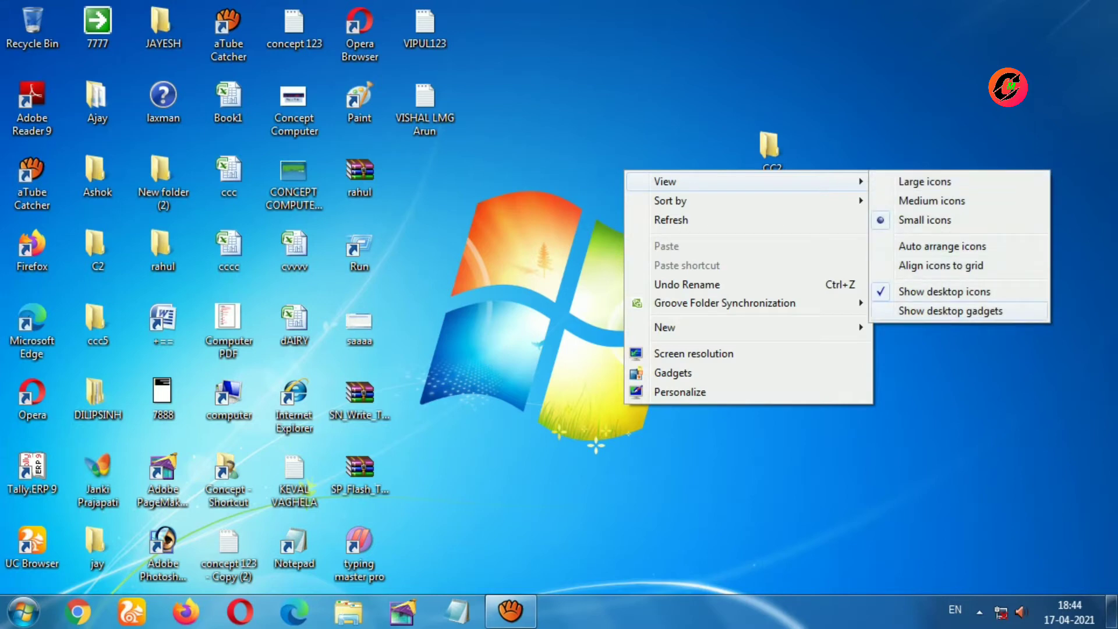
click(950, 311)
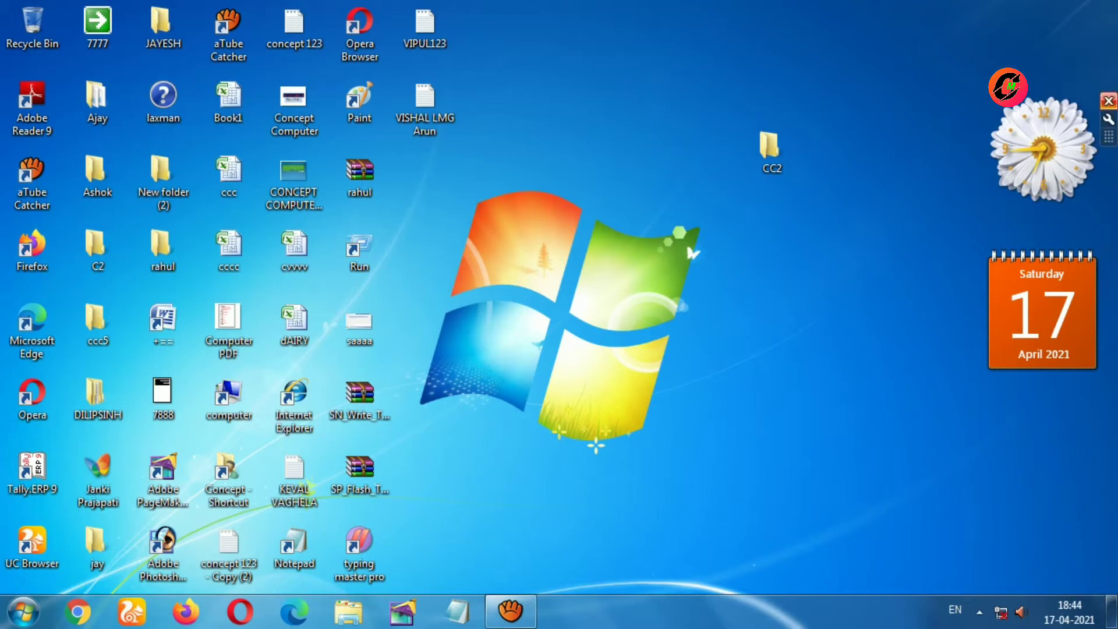
Remove the daisy clock and calendar gadgets from the desktop.
click(1108, 100)
mouse_move(1107, 258)
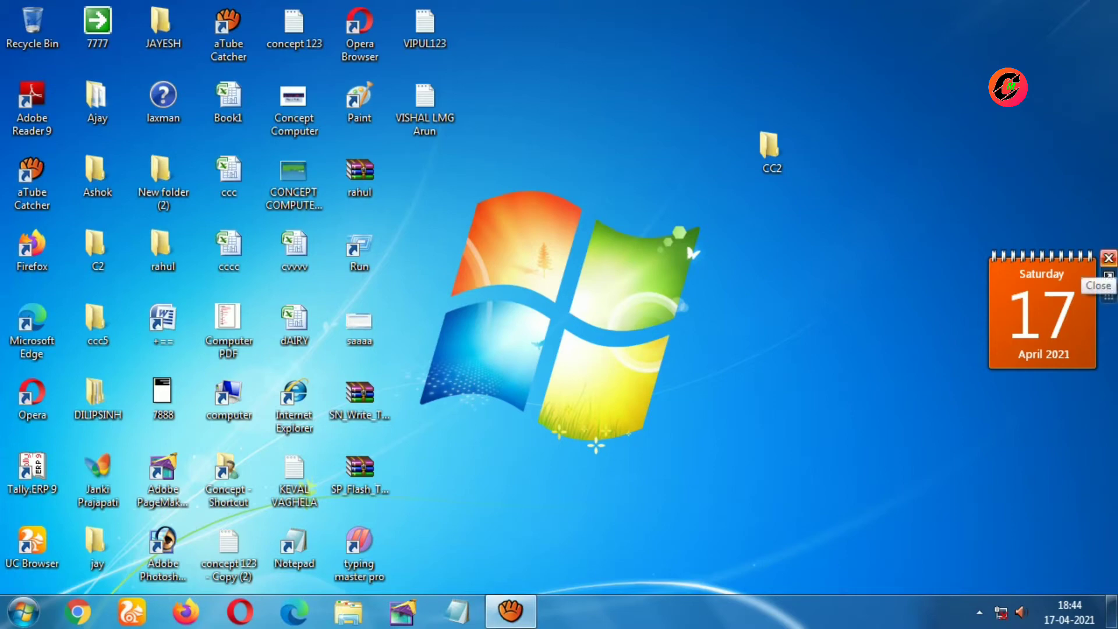
click(1108, 257)
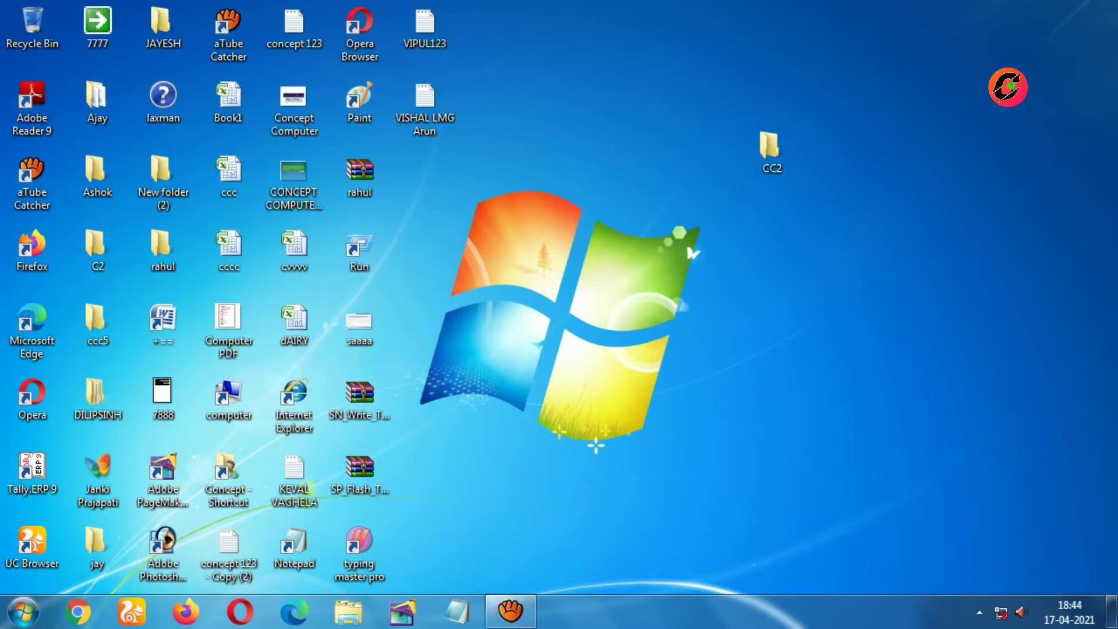
Set the desktop background to the rock arch picture from the Landscapes group and close the Personalization window.
right_click(868, 115)
key(Return)
right_click(868, 106)
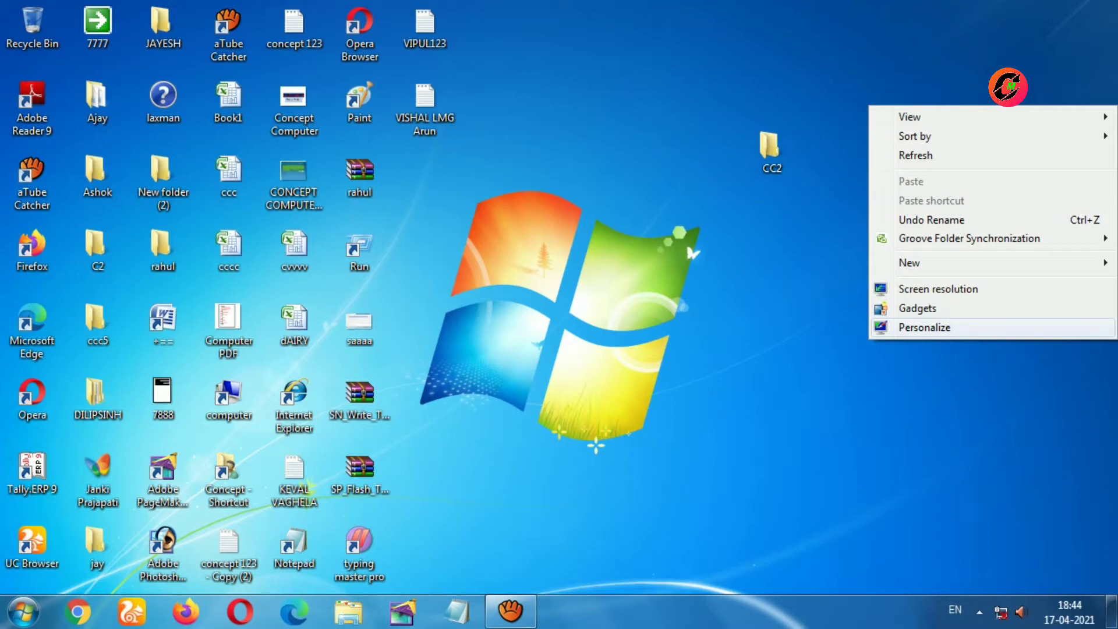
click(924, 327)
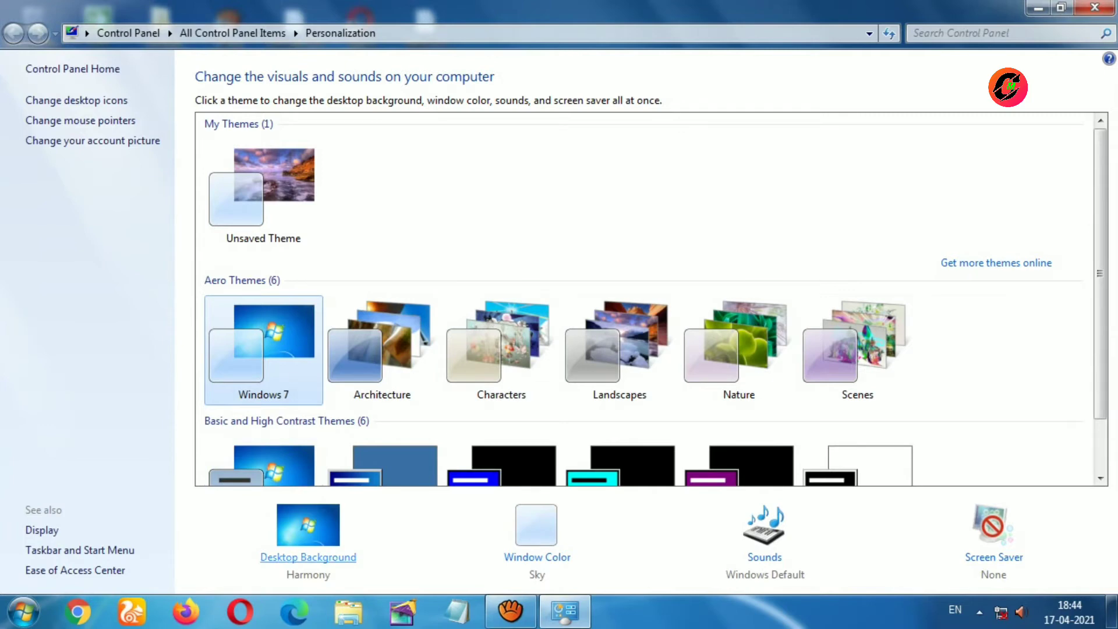
click(308, 557)
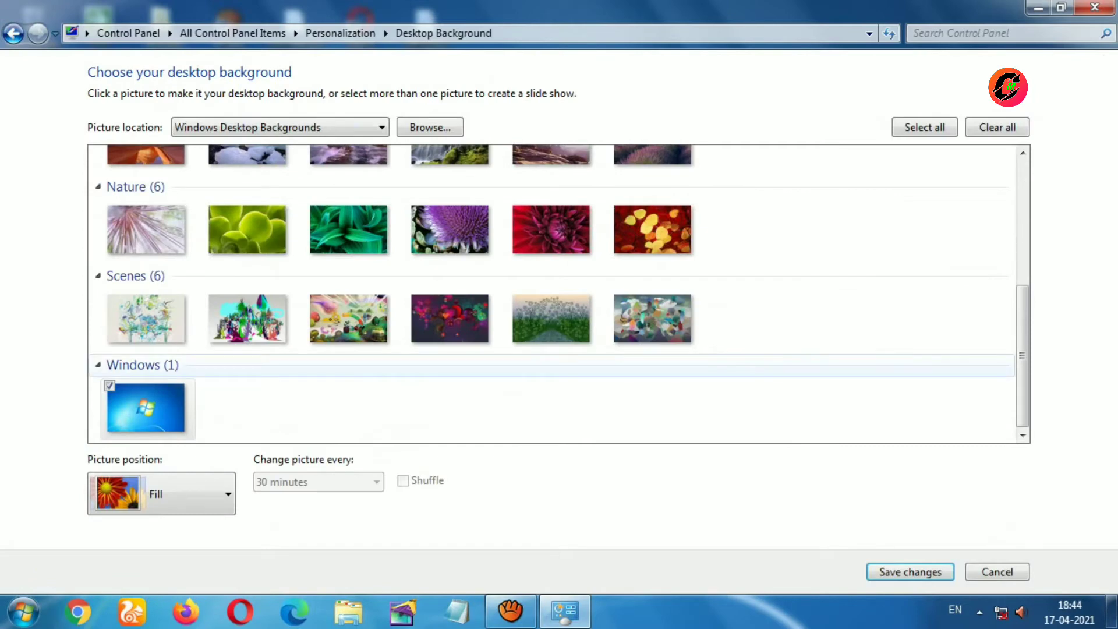
scroll(908, 349, up, 3)
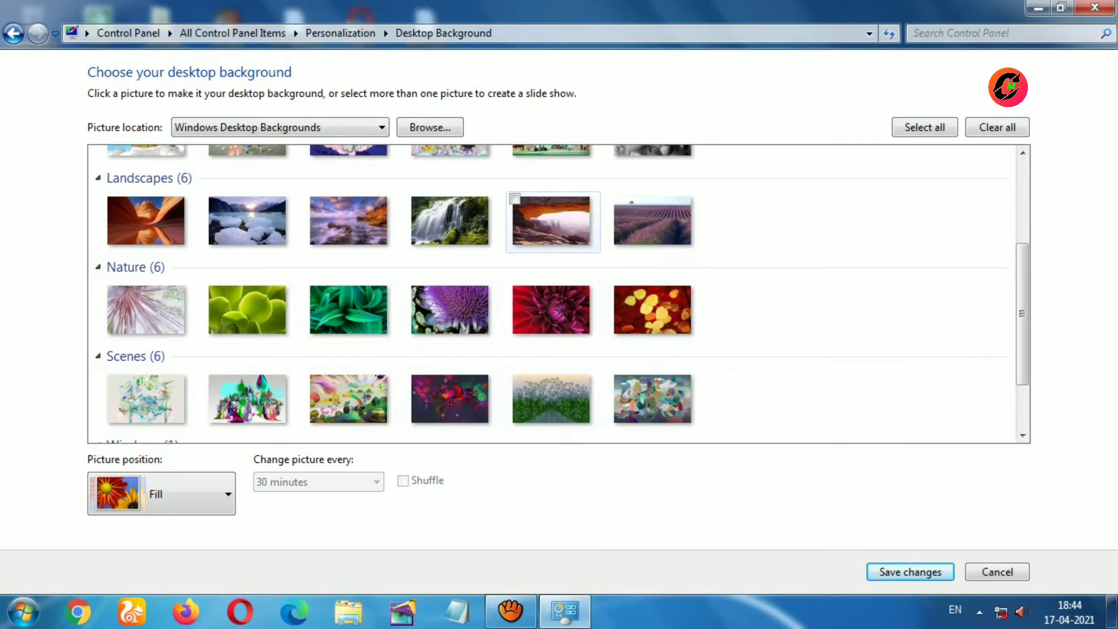
click(14, 33)
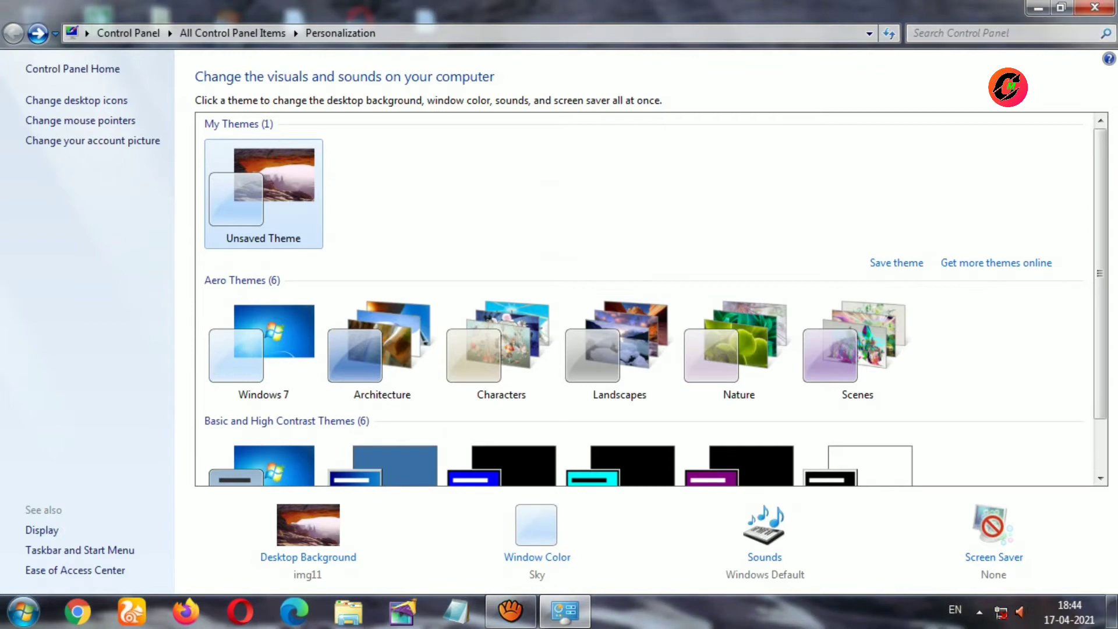
click(1094, 7)
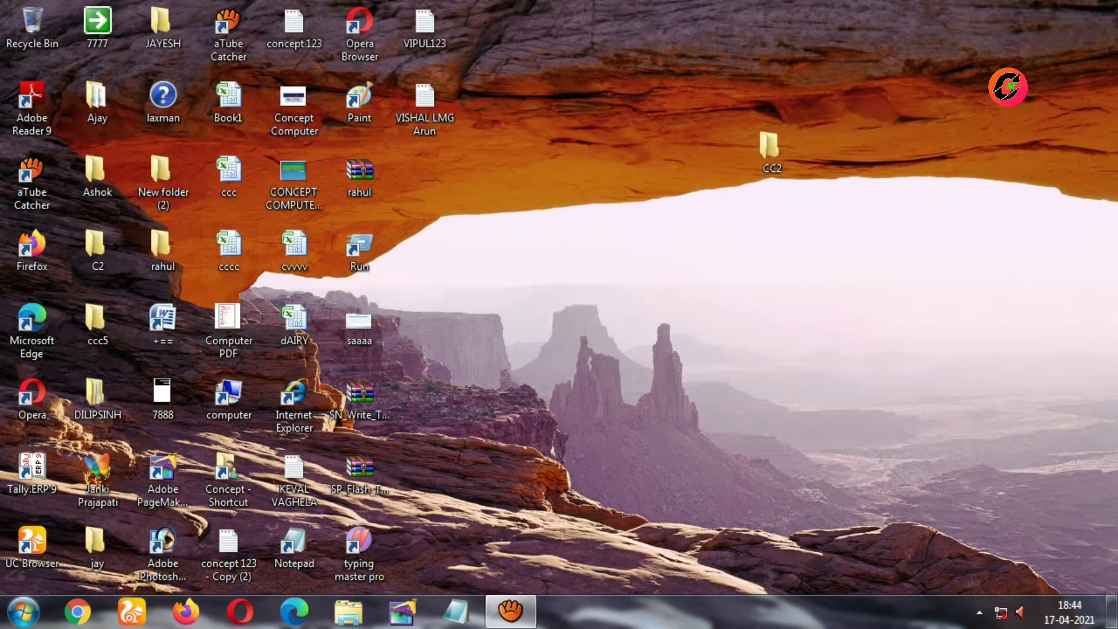
Set the desktop background to the rocky seashore picture from the Landscapes group, save it, and close the Personalization window.
right_click(863, 150)
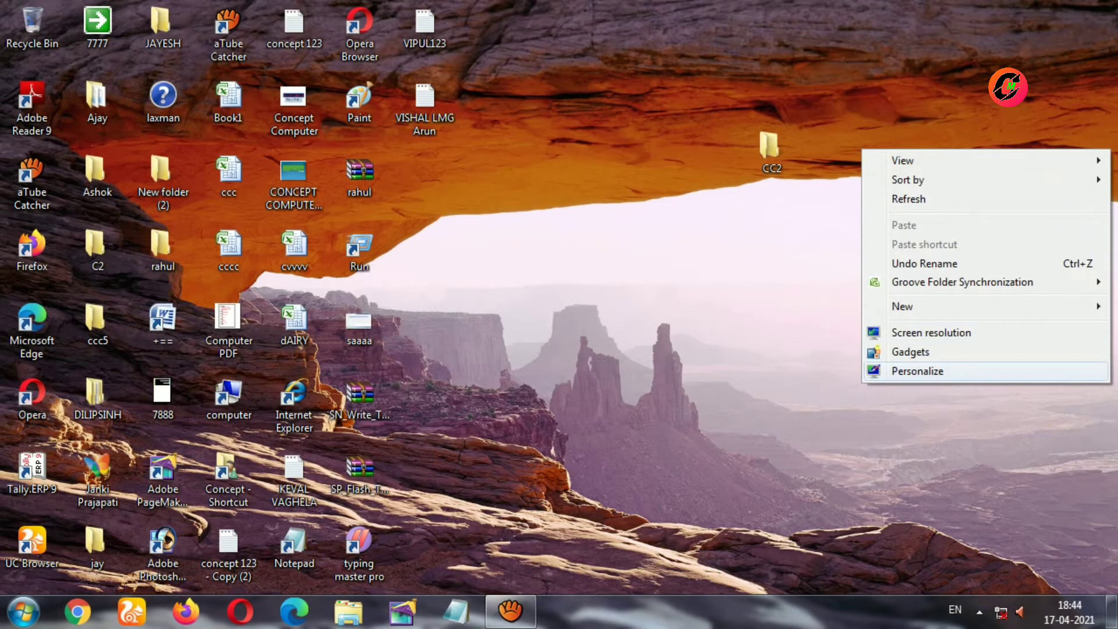
click(917, 371)
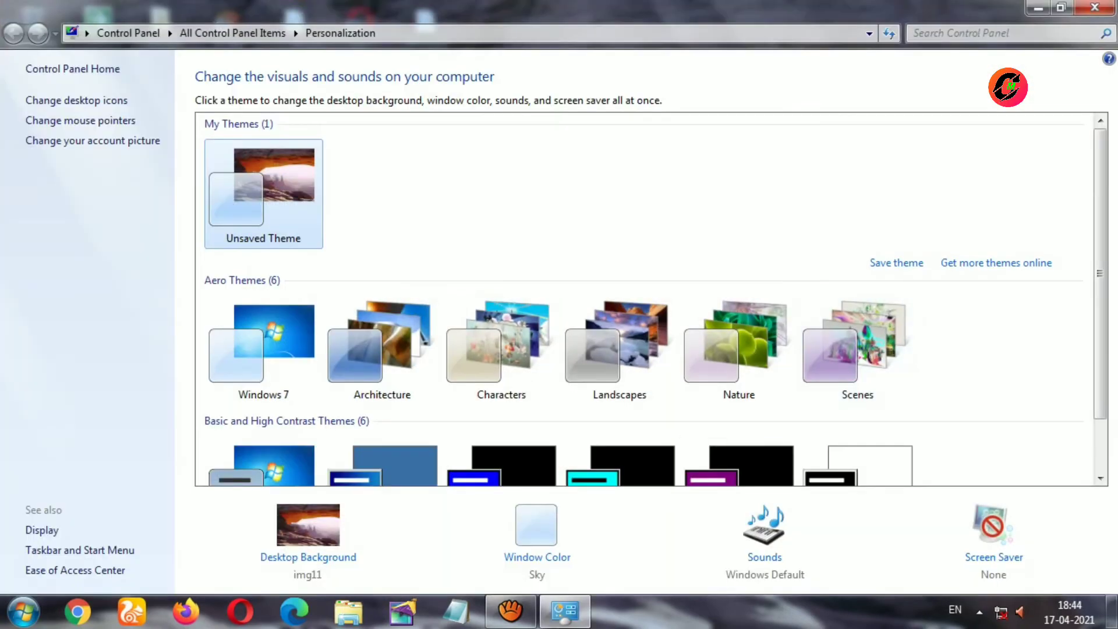
click(308, 557)
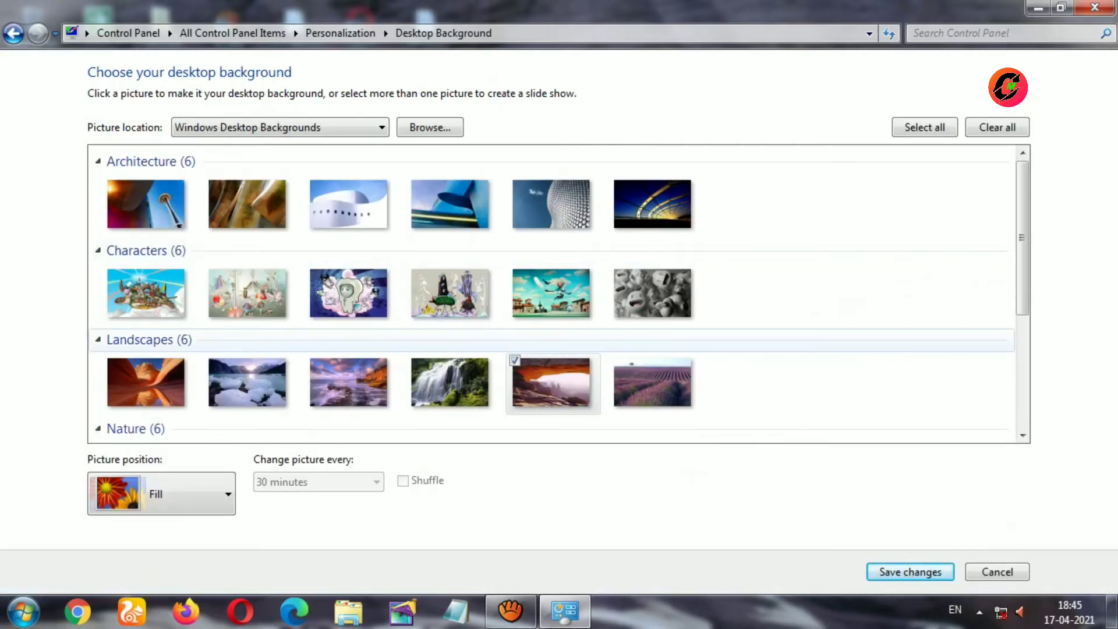
click(514, 360)
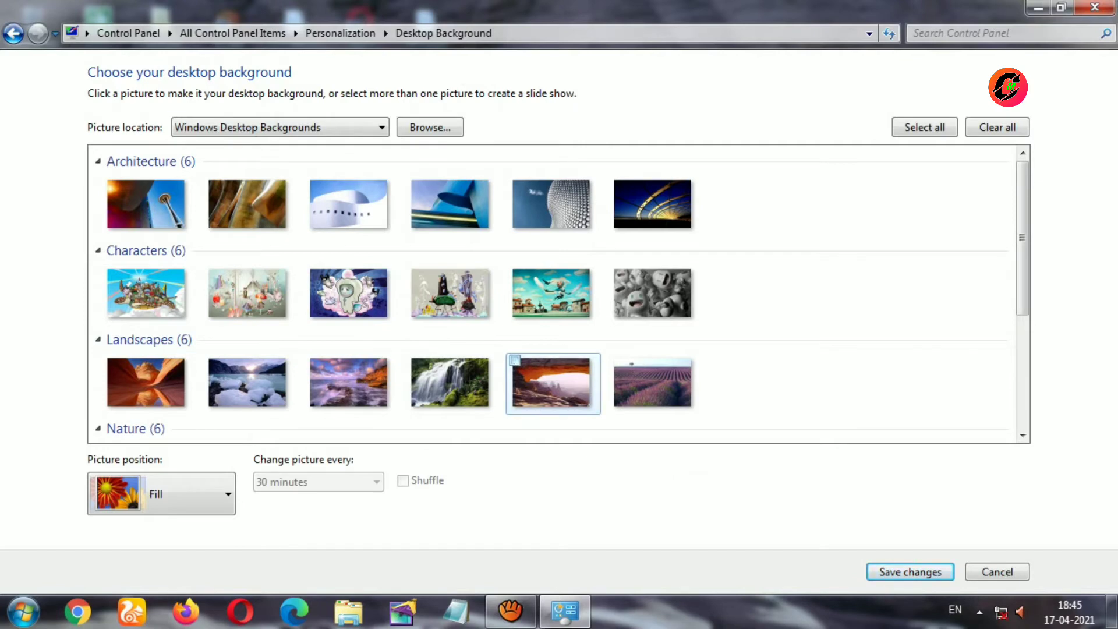
scroll(524, 349, down, 3)
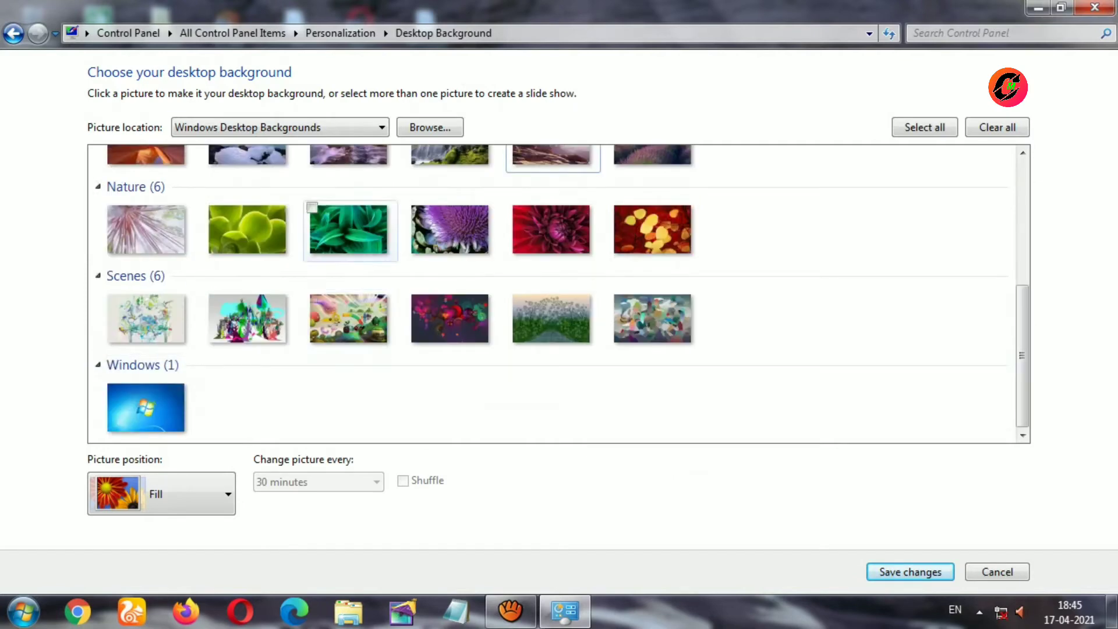
scroll(349, 262, up, 5)
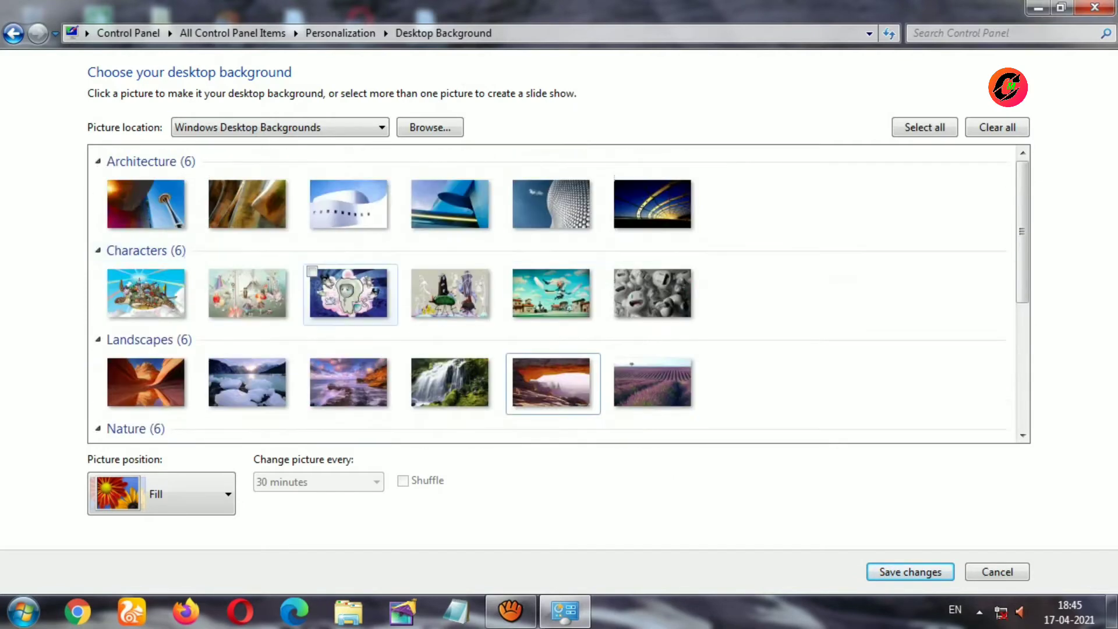
click(348, 382)
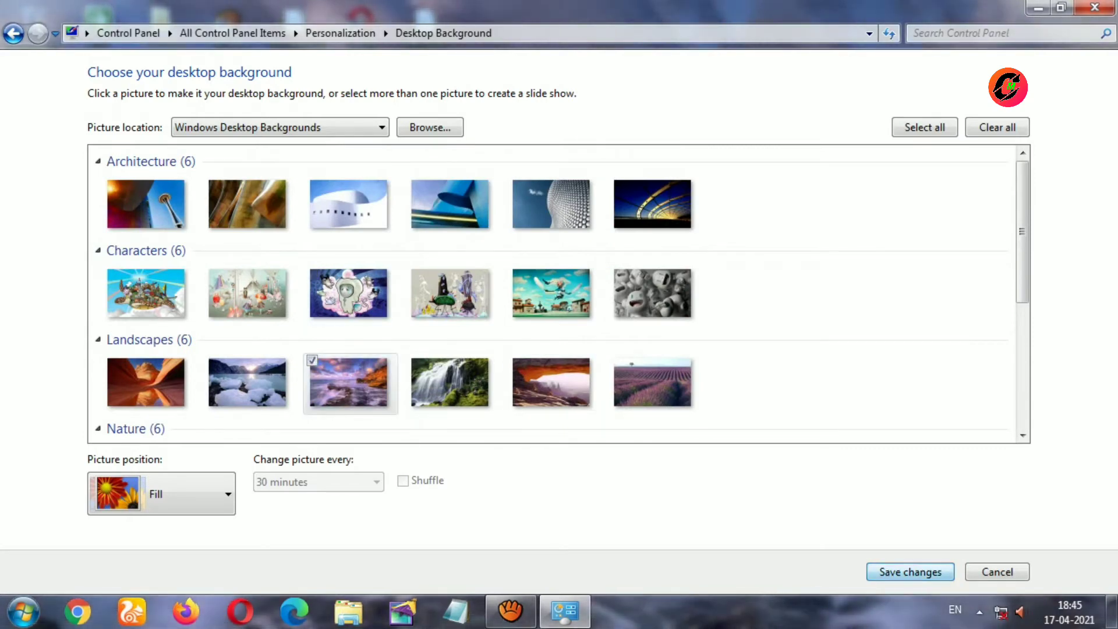
key(Return)
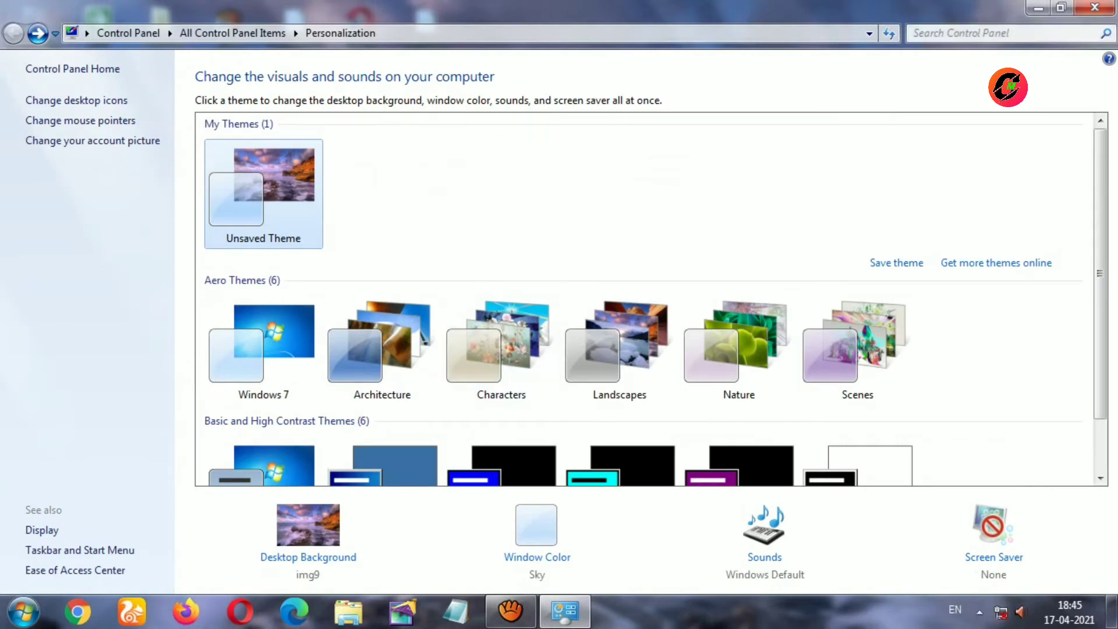
click(1094, 7)
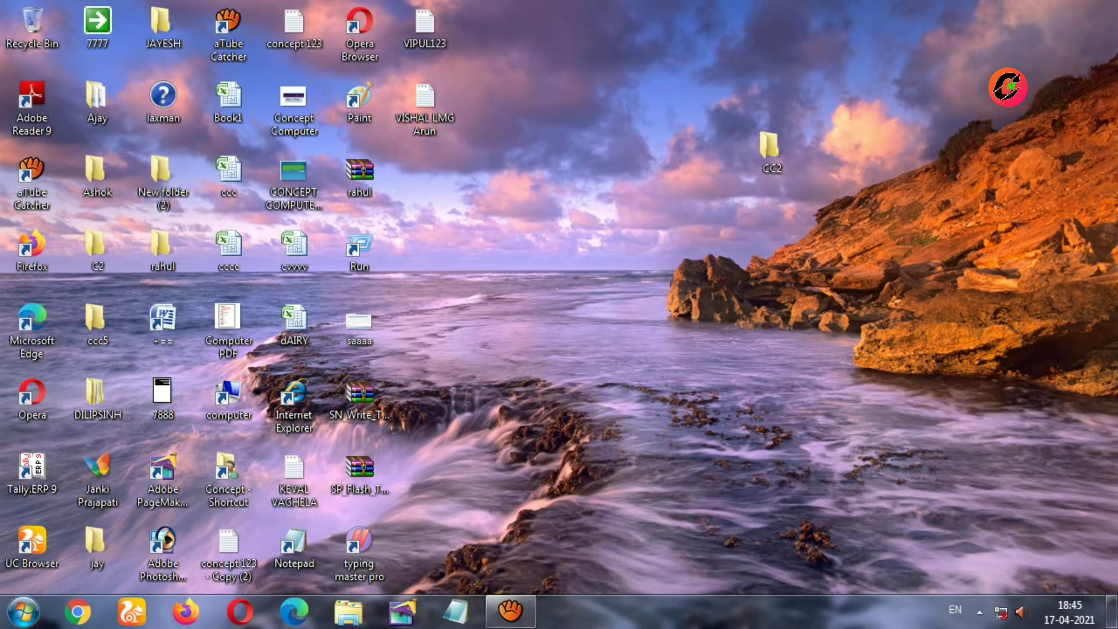
Apply the Windows 7 Aero theme to the desktop and close the Personalization window.
right_click(662, 134)
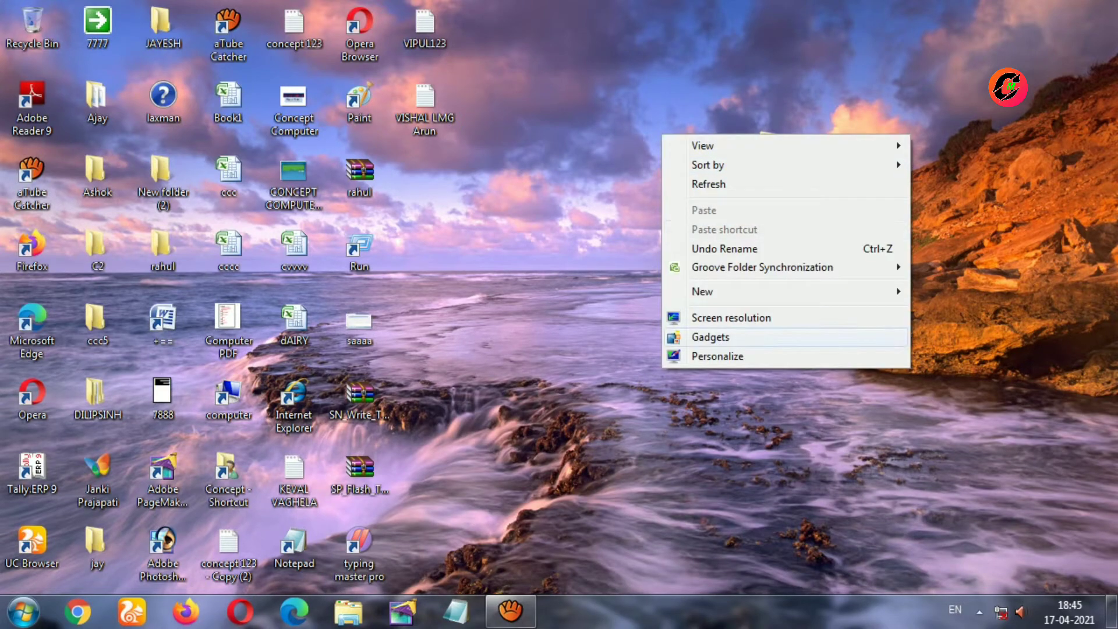
click(669, 356)
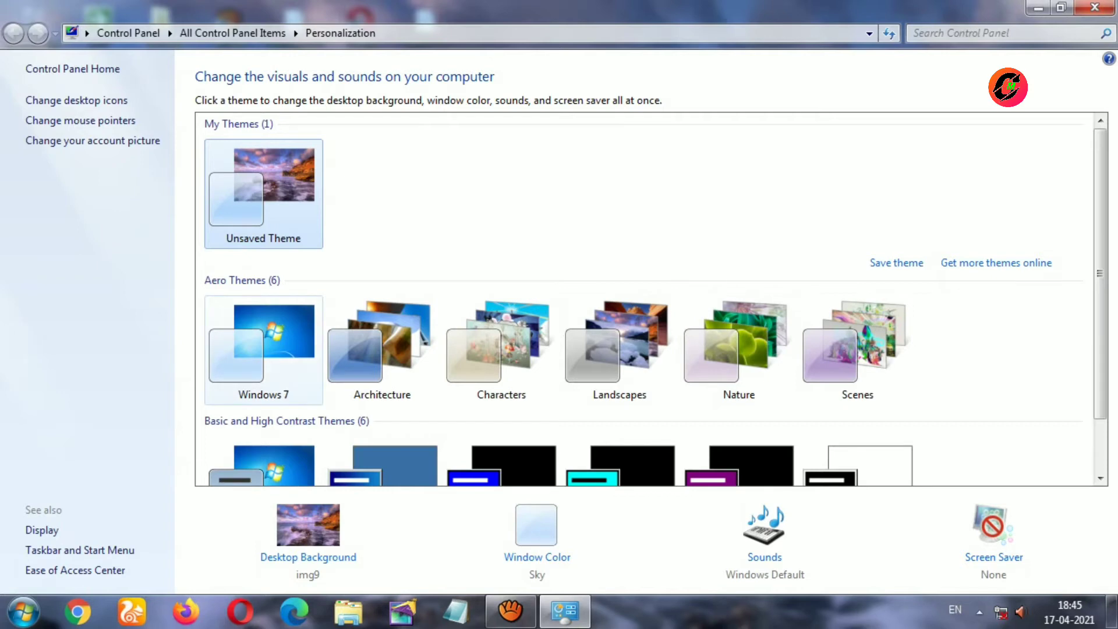
click(263, 349)
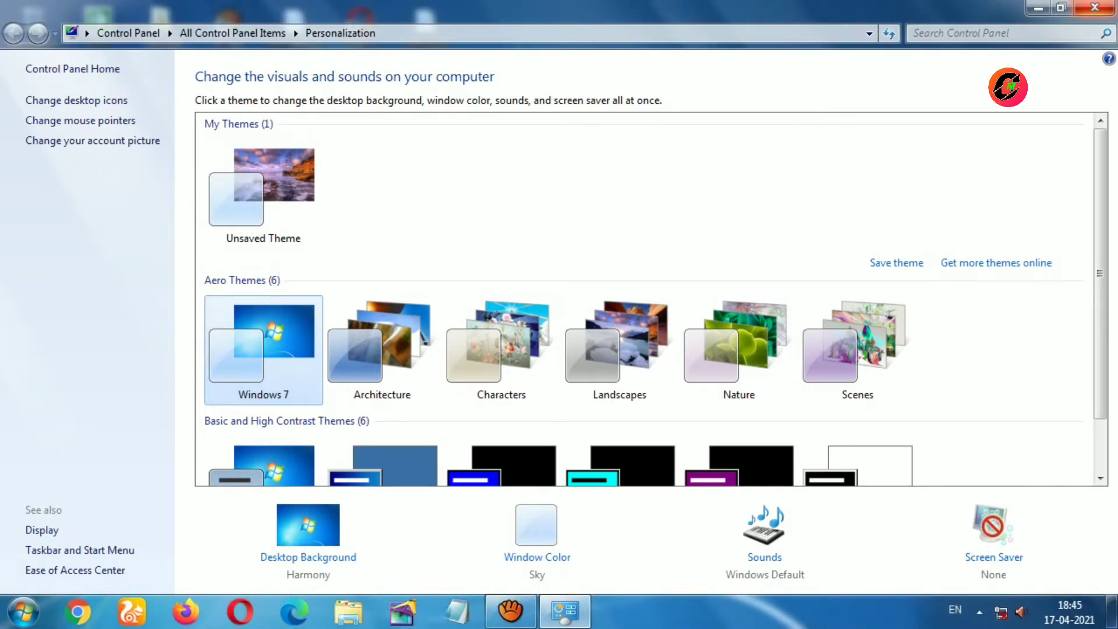
click(1094, 7)
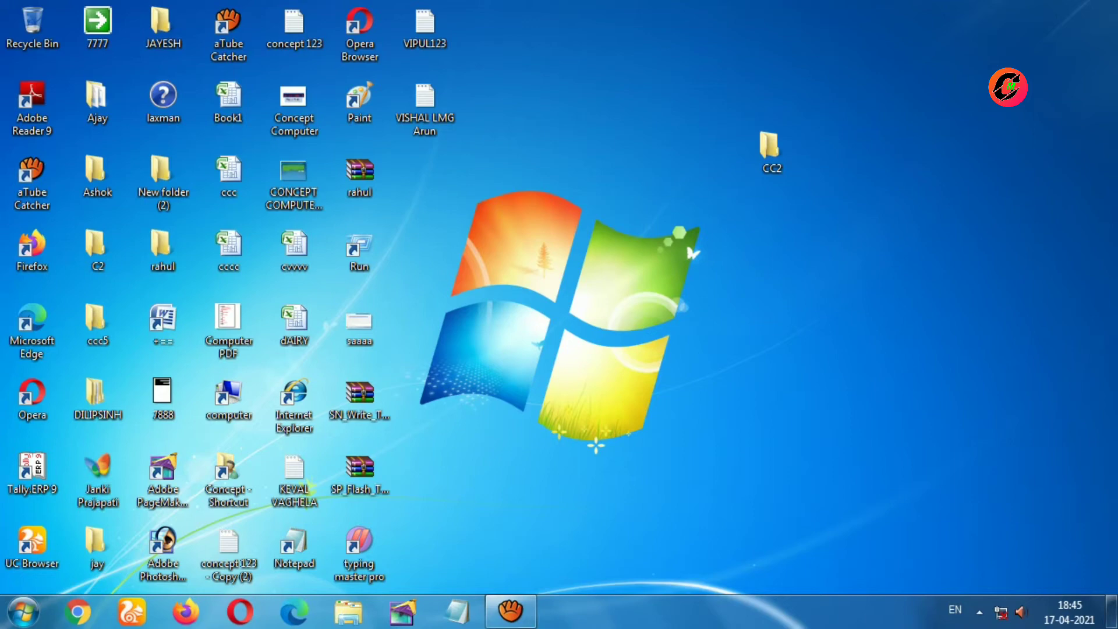
Open the screen saver settings from desktop personalization and select the Bubbles screen saver.
right_click(862, 132)
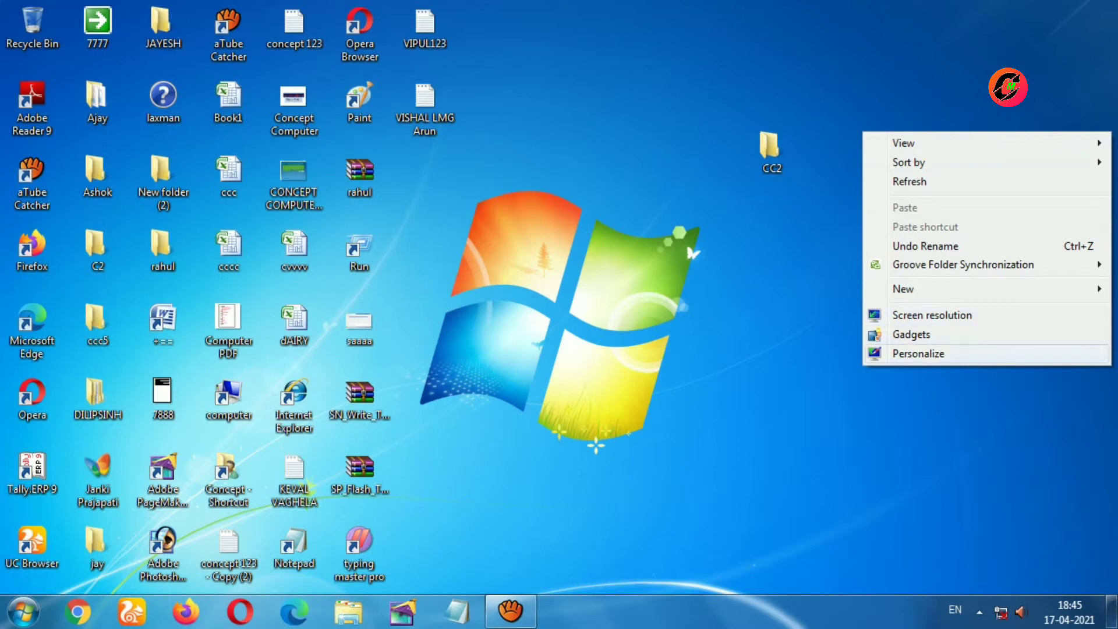
click(918, 354)
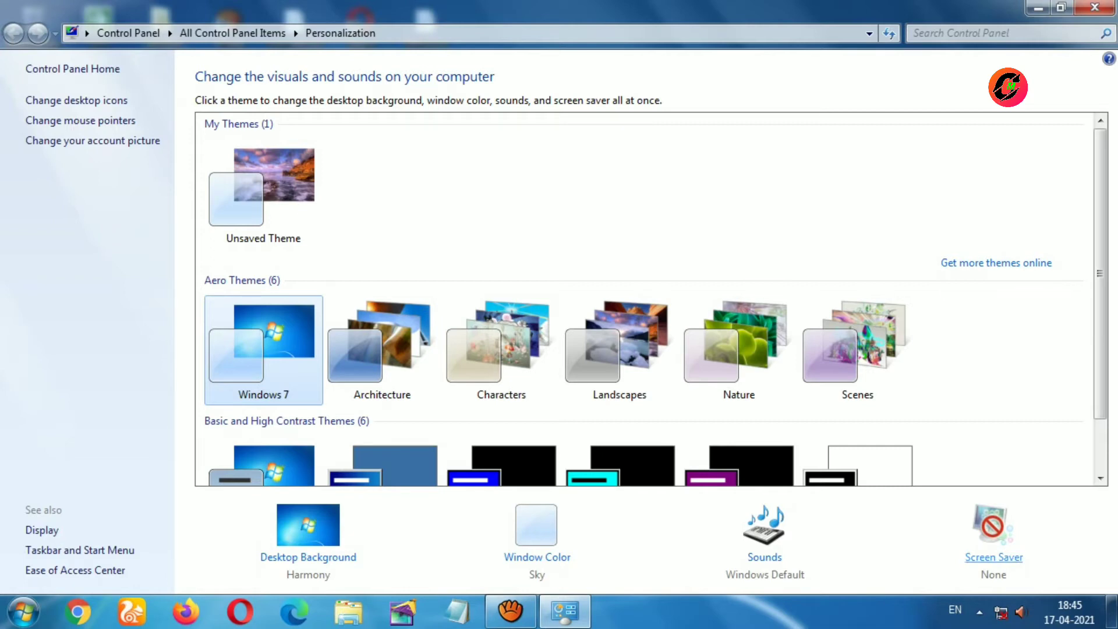
click(993, 557)
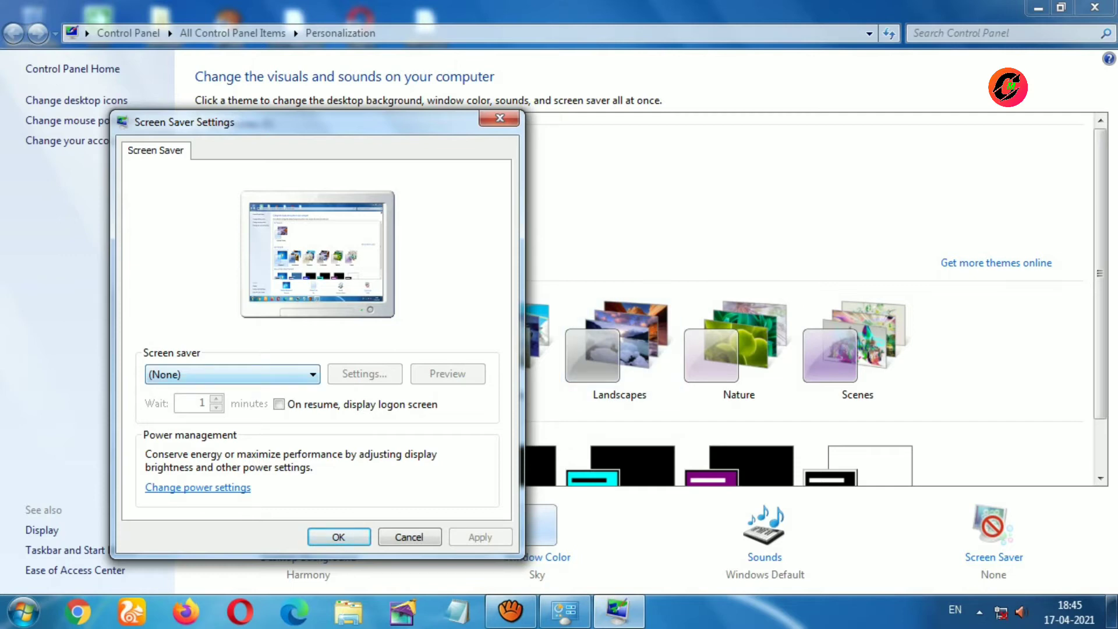
click(313, 373)
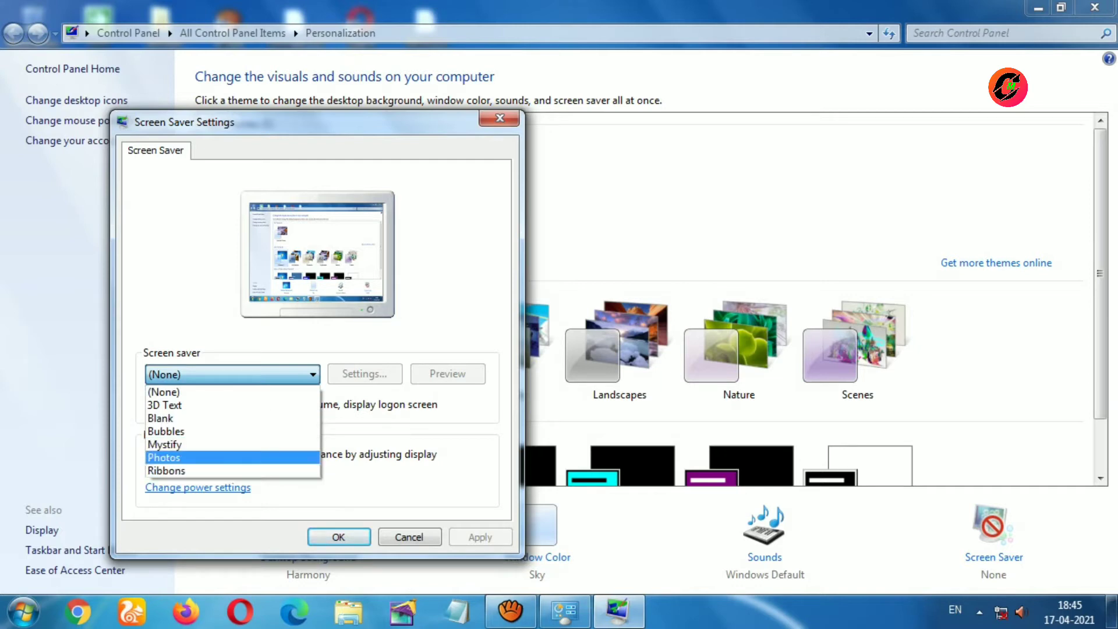
click(166, 431)
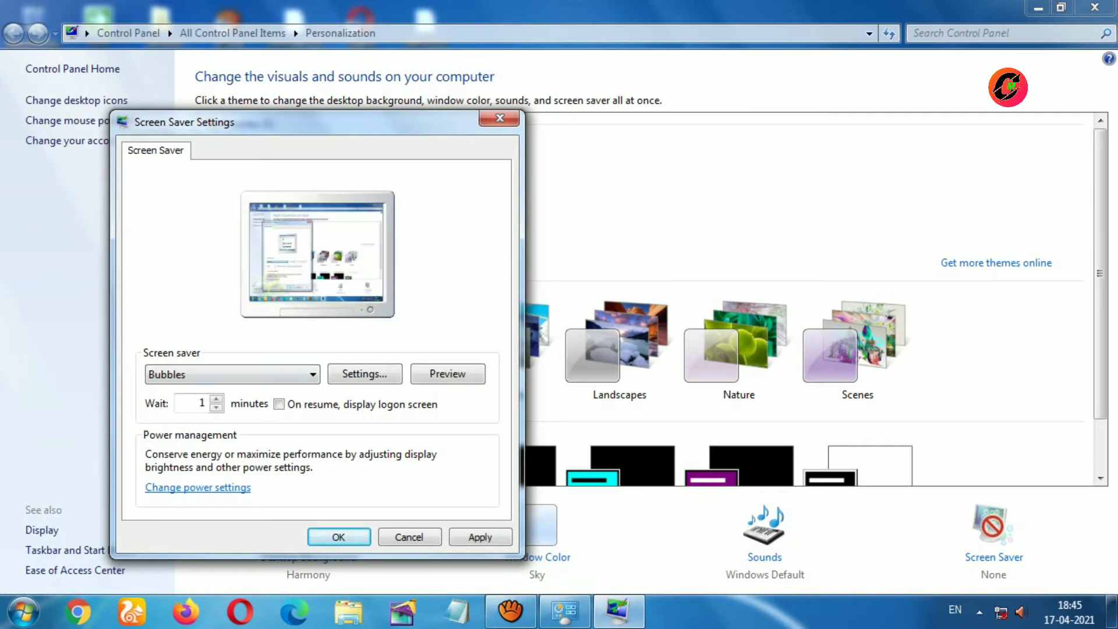
Preview the Bubbles screen saver in full screen twice, ending each preview.
click(447, 373)
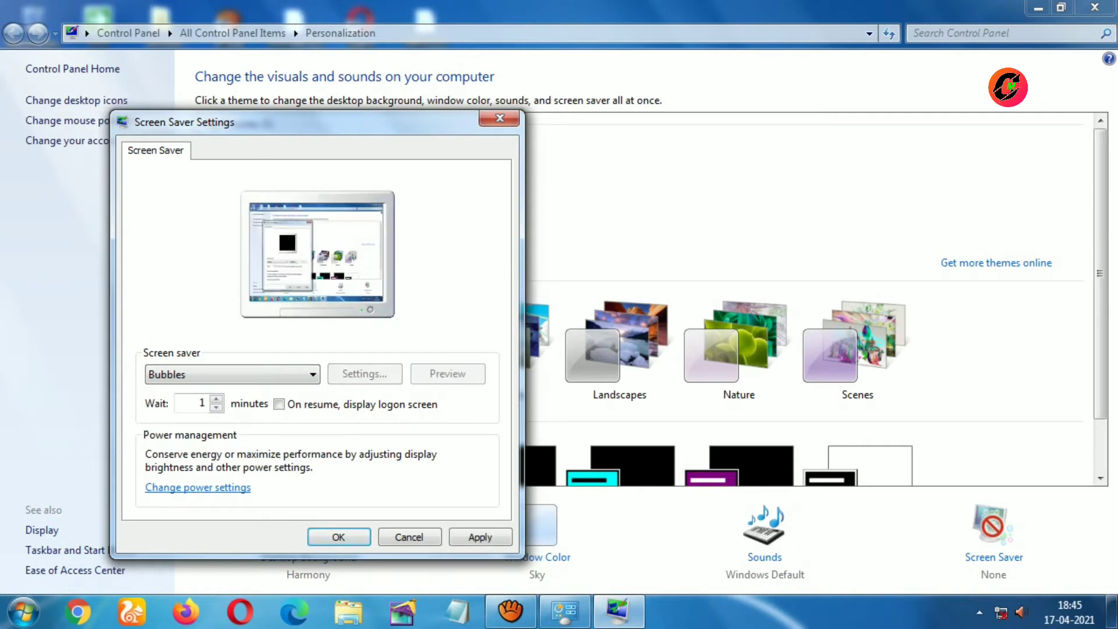
key(Escape)
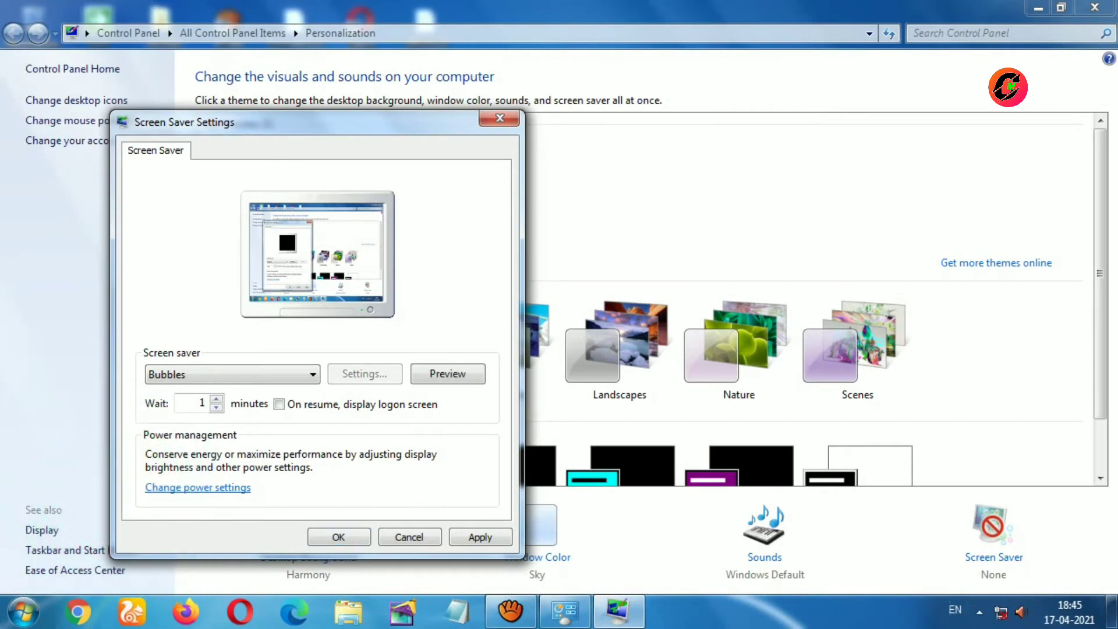
click(447, 373)
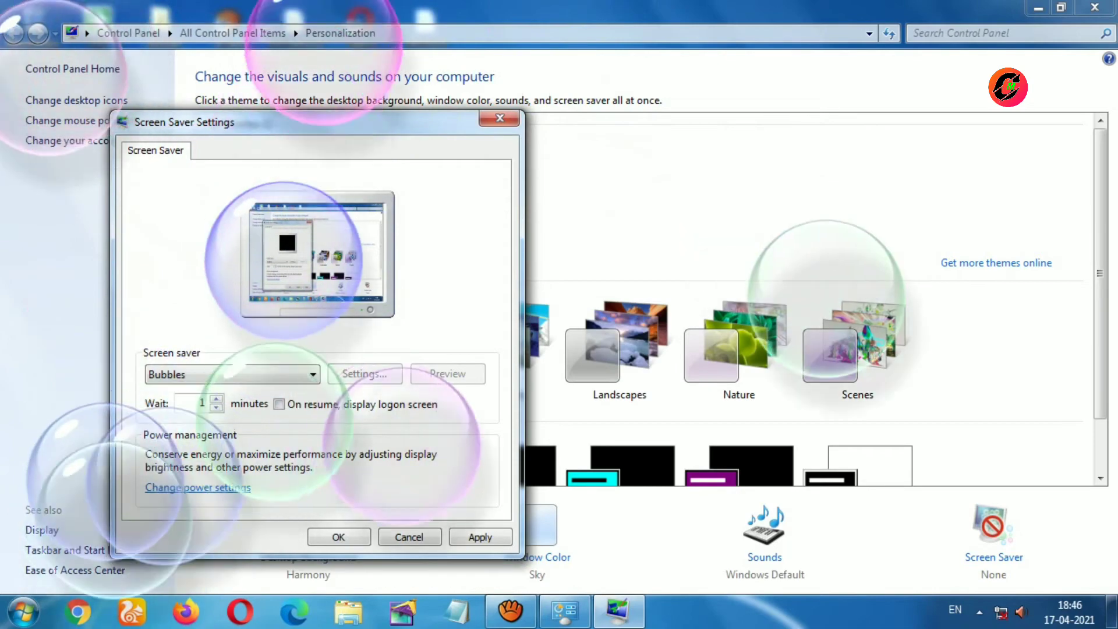
key(Escape)
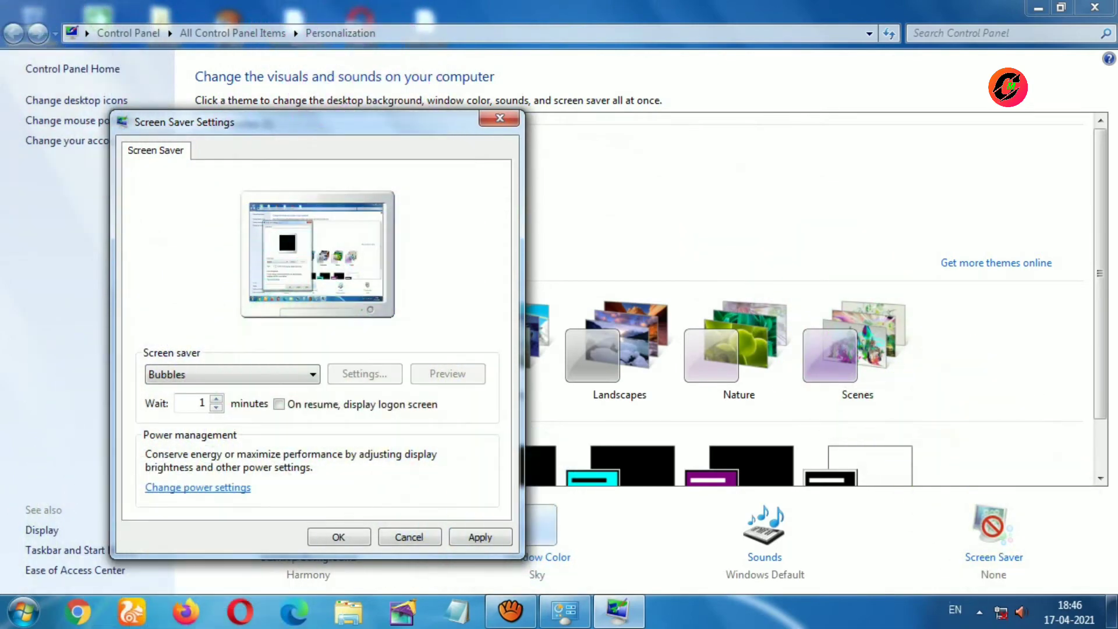
Change the screen saver to Ribbons and preview it in full screen.
key(alt+Down)
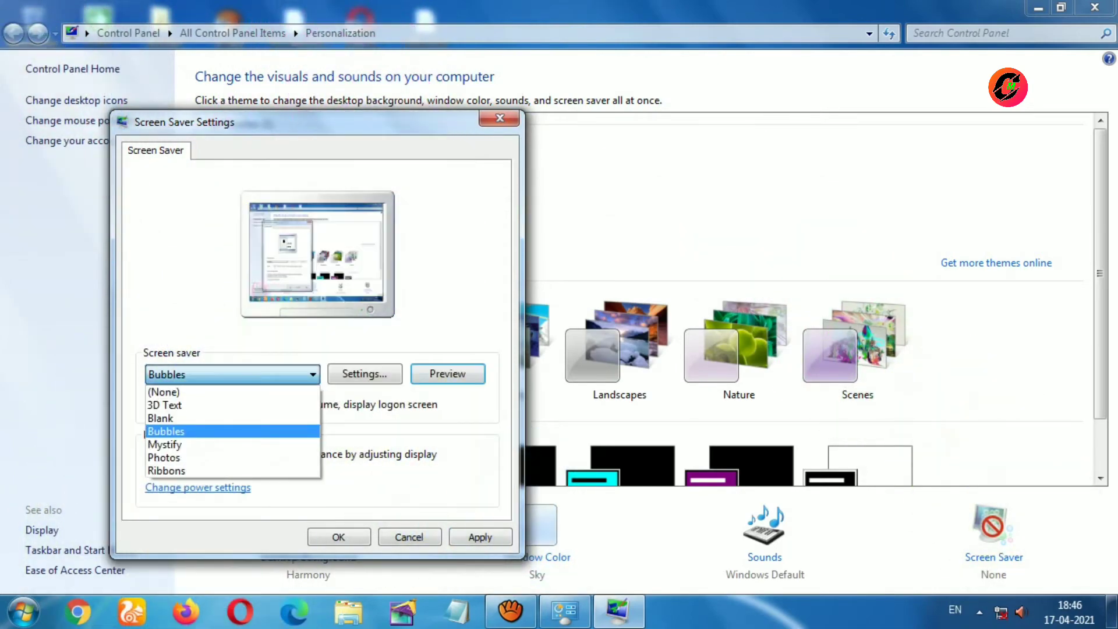
key(Down)
key(Down)
key(Down)
key(Down)
key(Down)
key(Down)
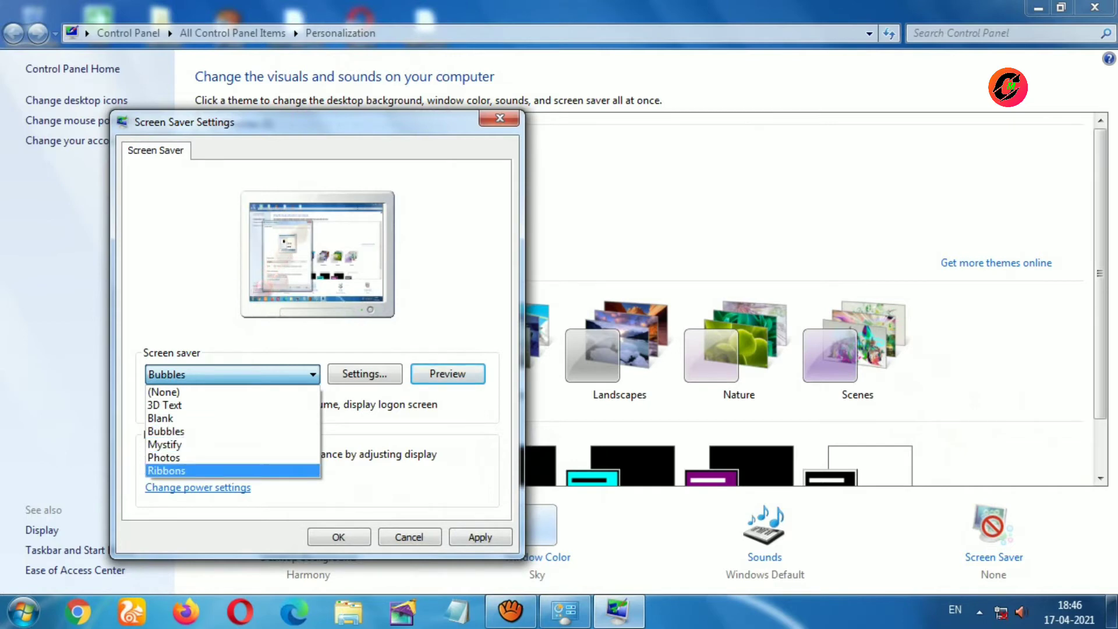
key(Return)
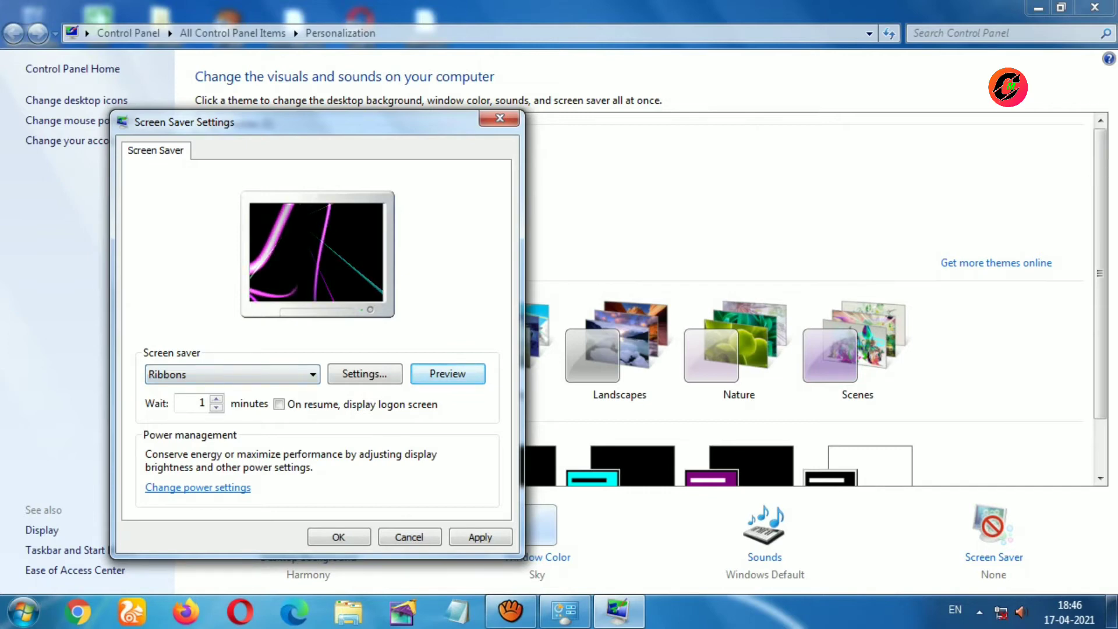
click(447, 373)
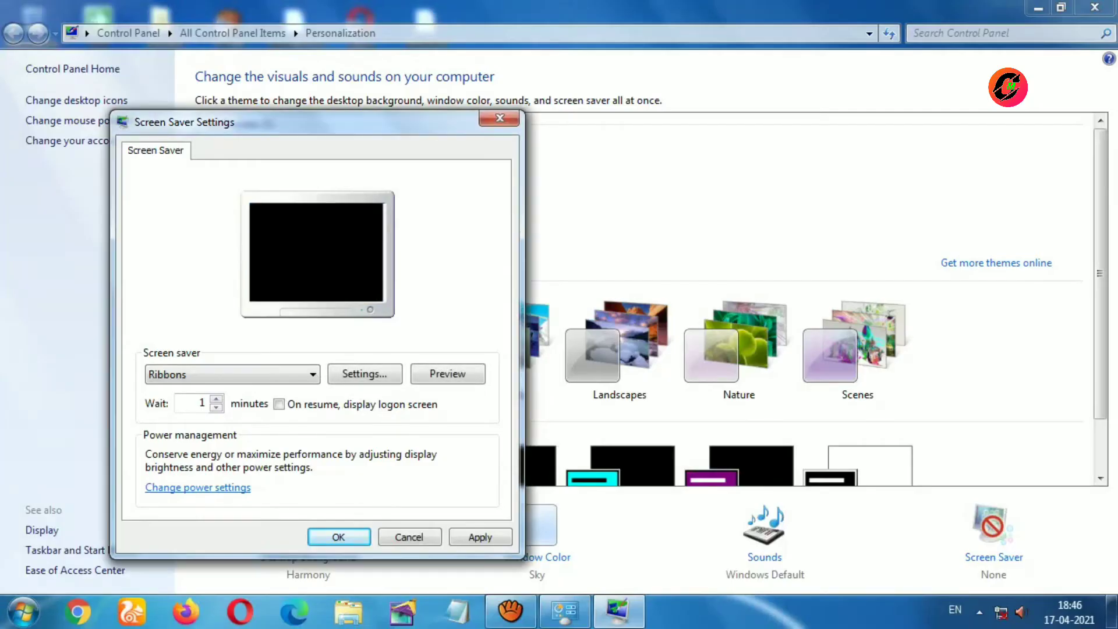
Select the 3D Text screen saver and set its custom text to "Computer" in its settings.
click(232, 374)
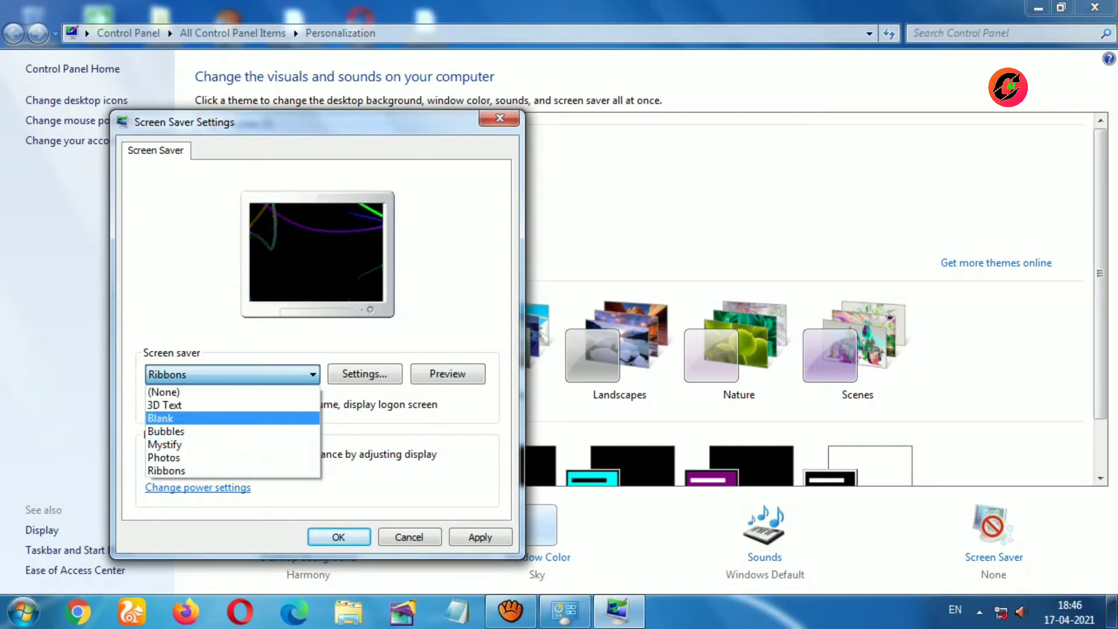
click(174, 405)
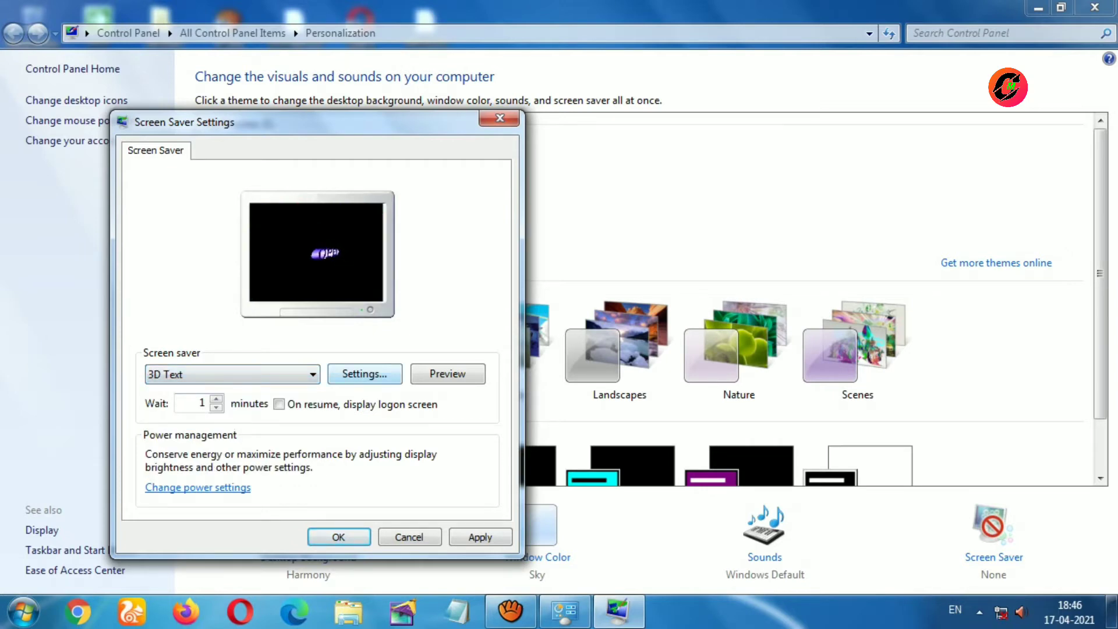
click(365, 373)
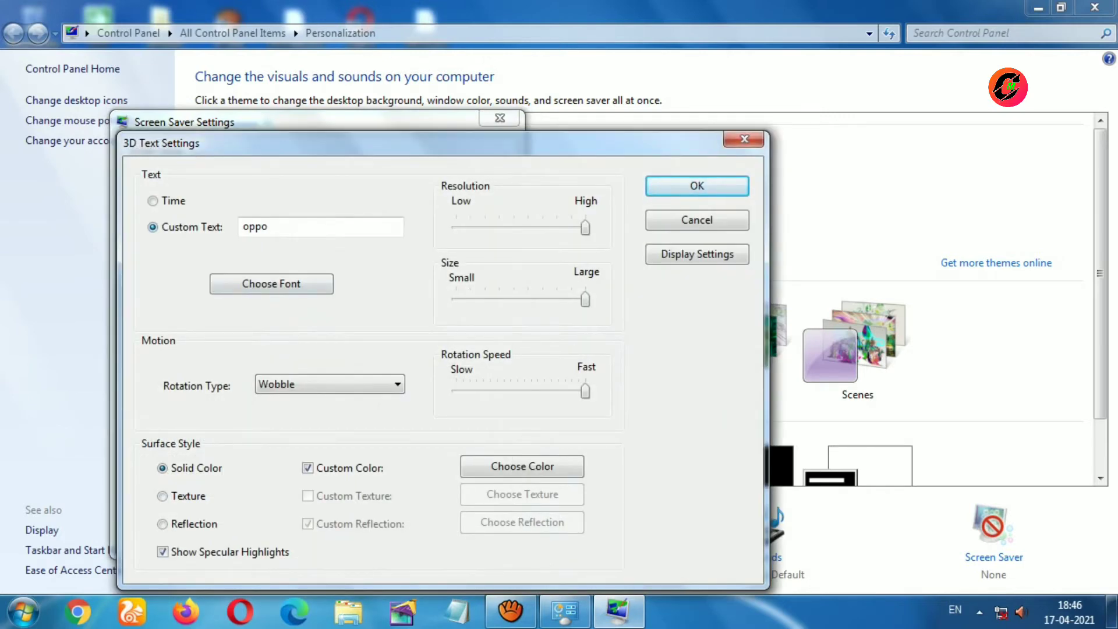
drag(268, 226, 241, 226)
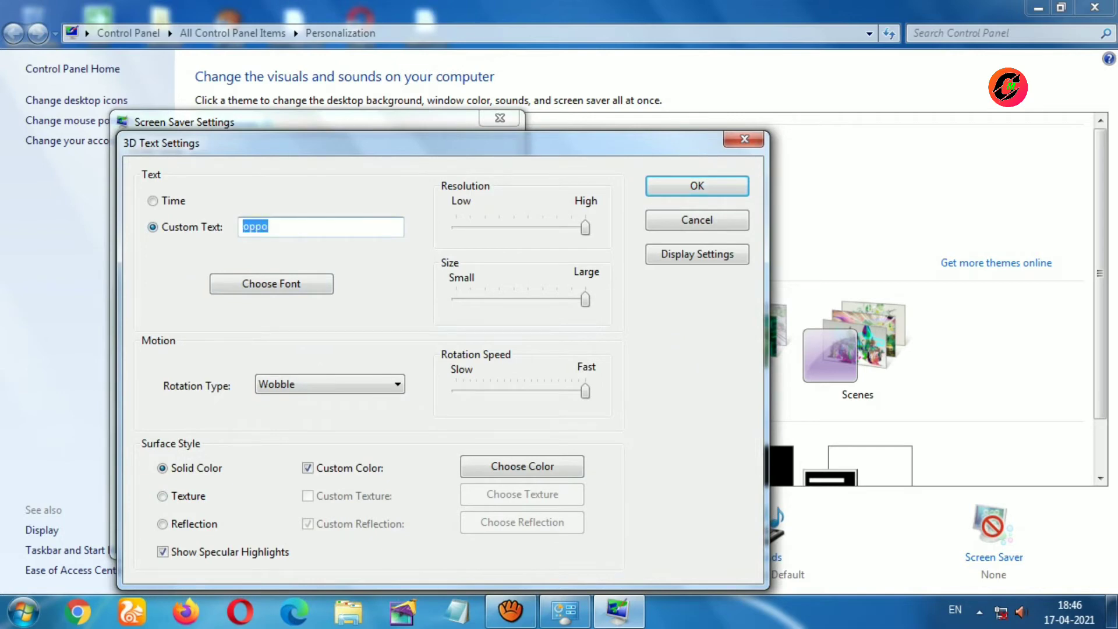
key(BackSpace)
text(Computer)
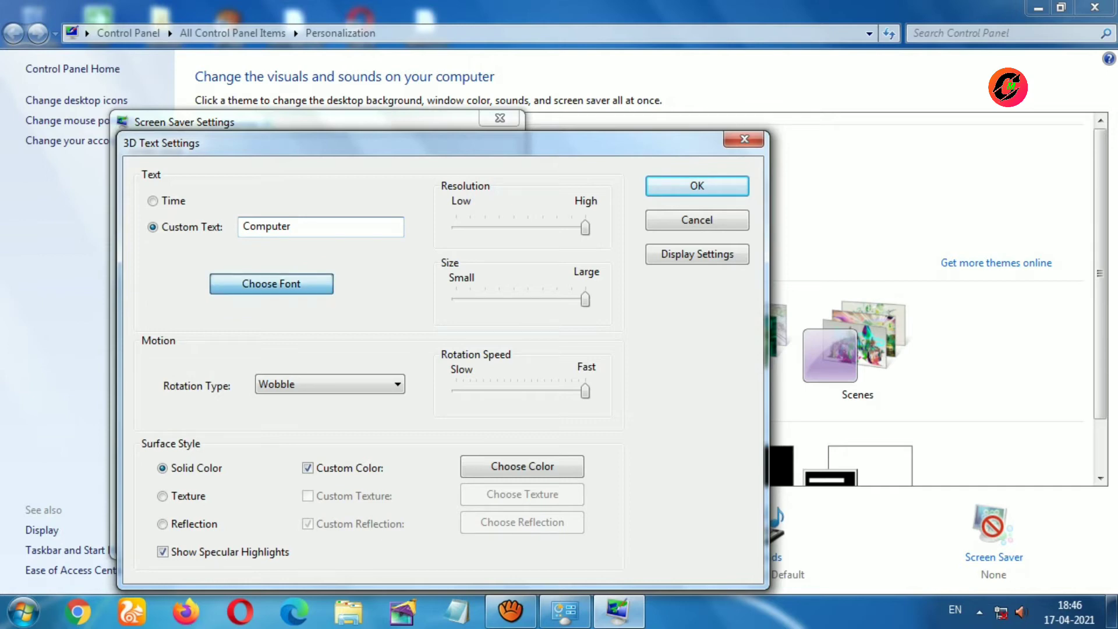
Set the 3D text's font to Franklin Gothic with the Cond Medium style, after trying several other fonts.
click(272, 283)
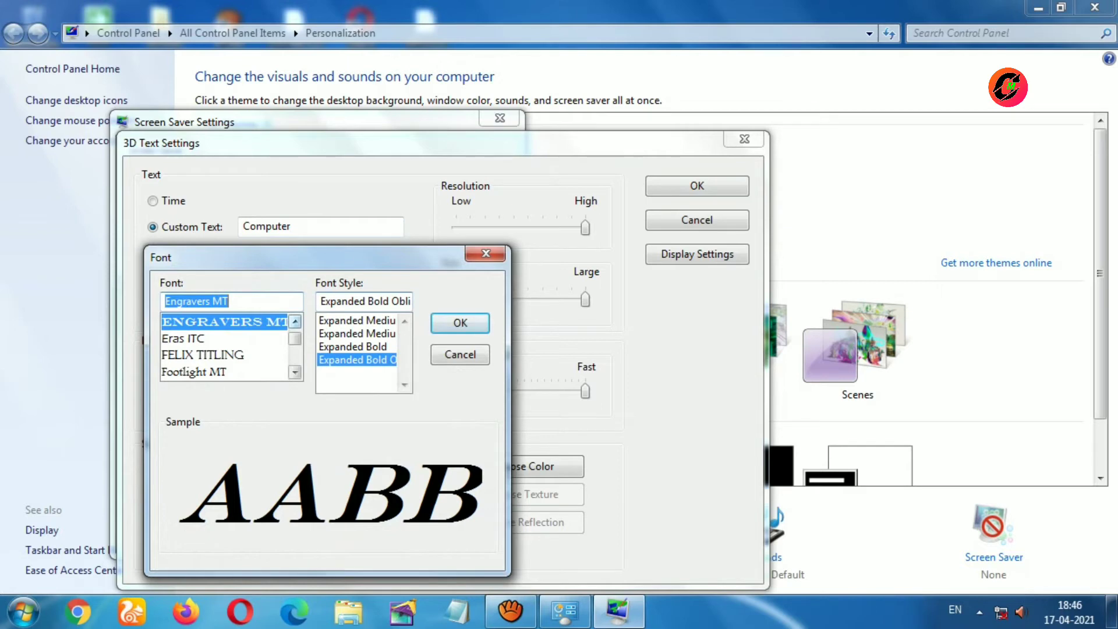
click(202, 355)
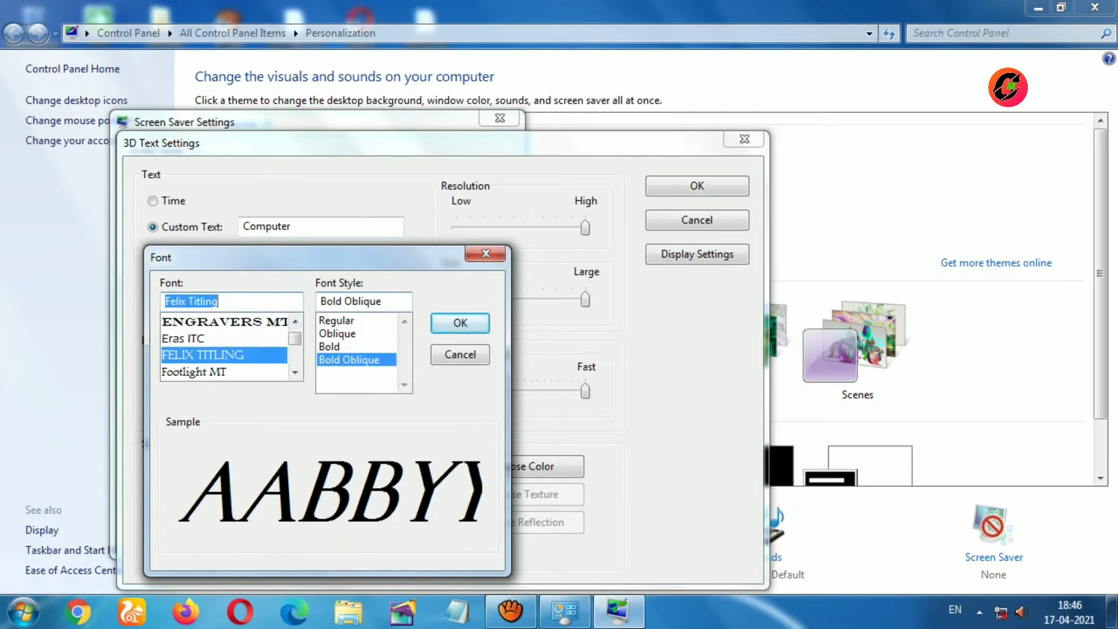
click(183, 338)
click(194, 371)
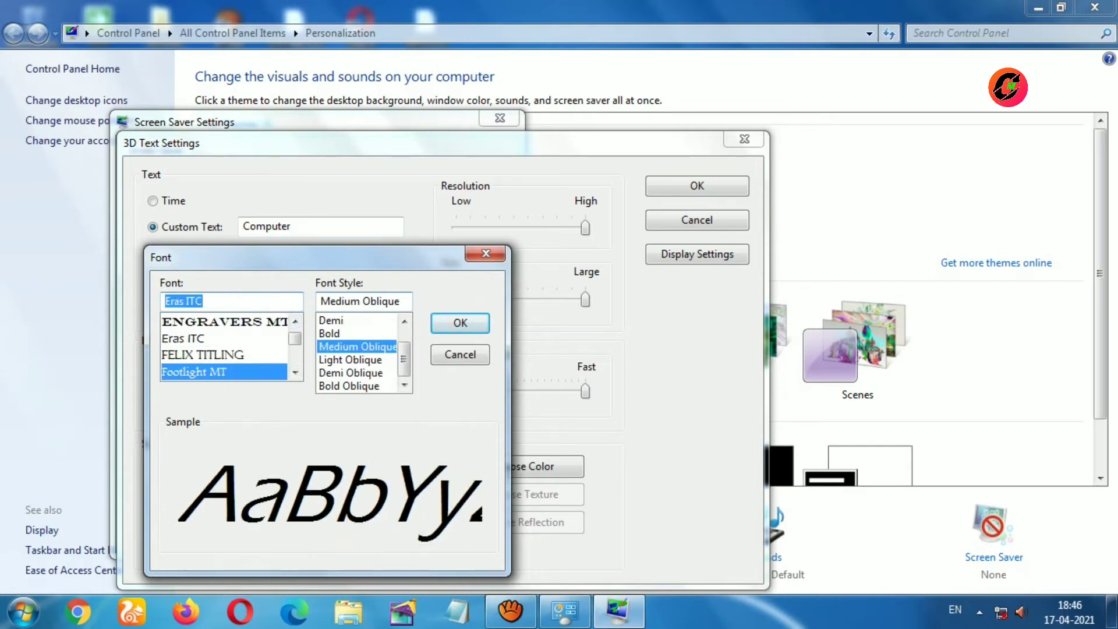
scroll(224, 346, down, 1)
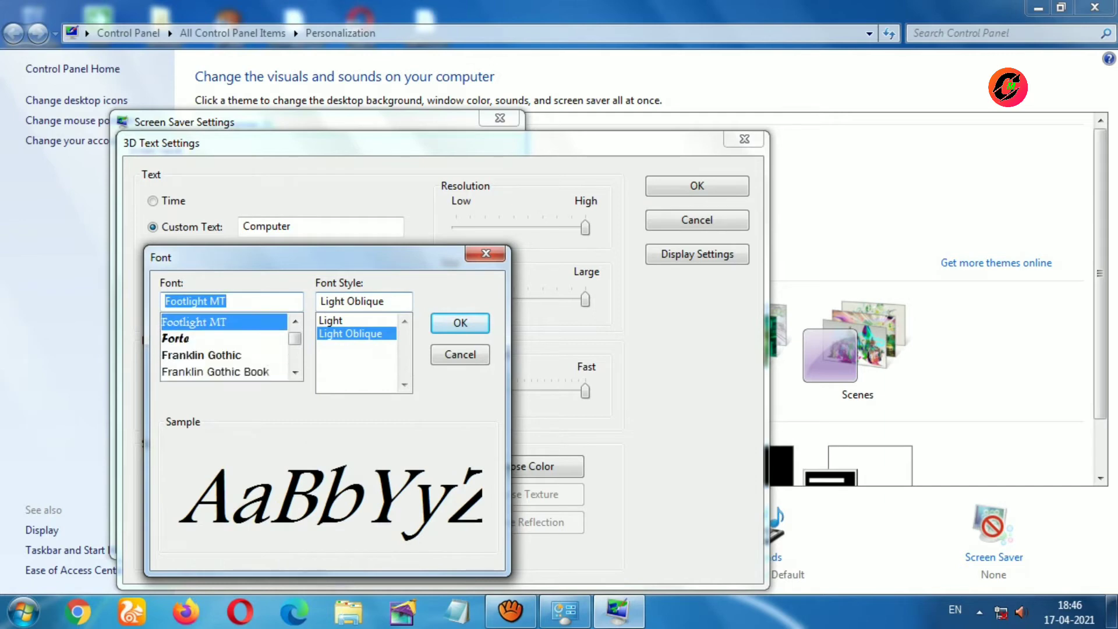
click(192, 338)
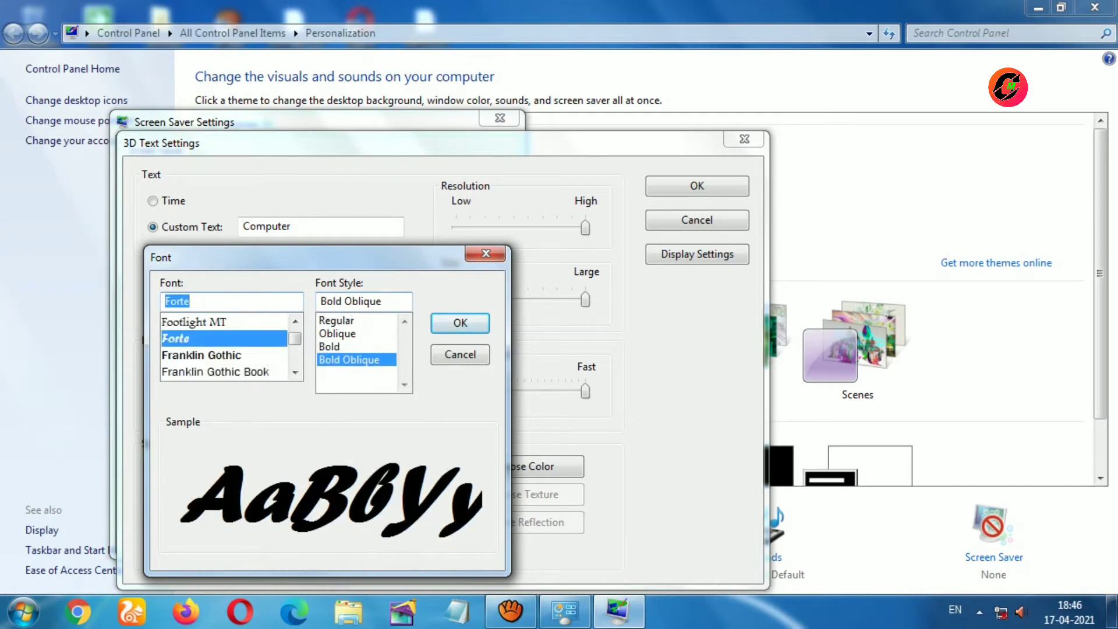
click(201, 355)
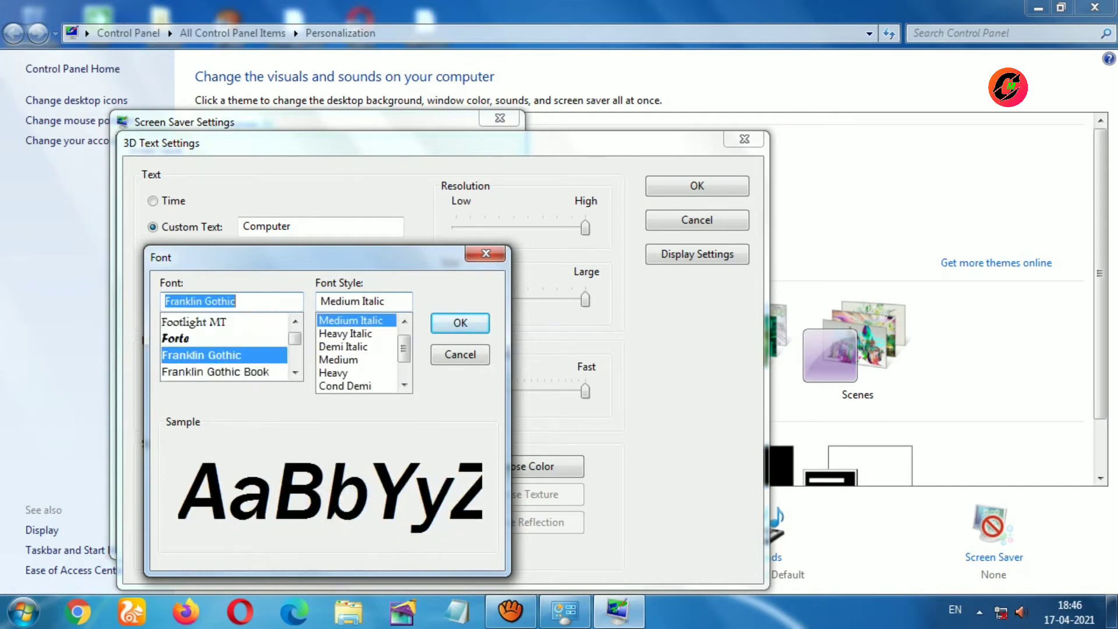
scroll(358, 352, up, 1)
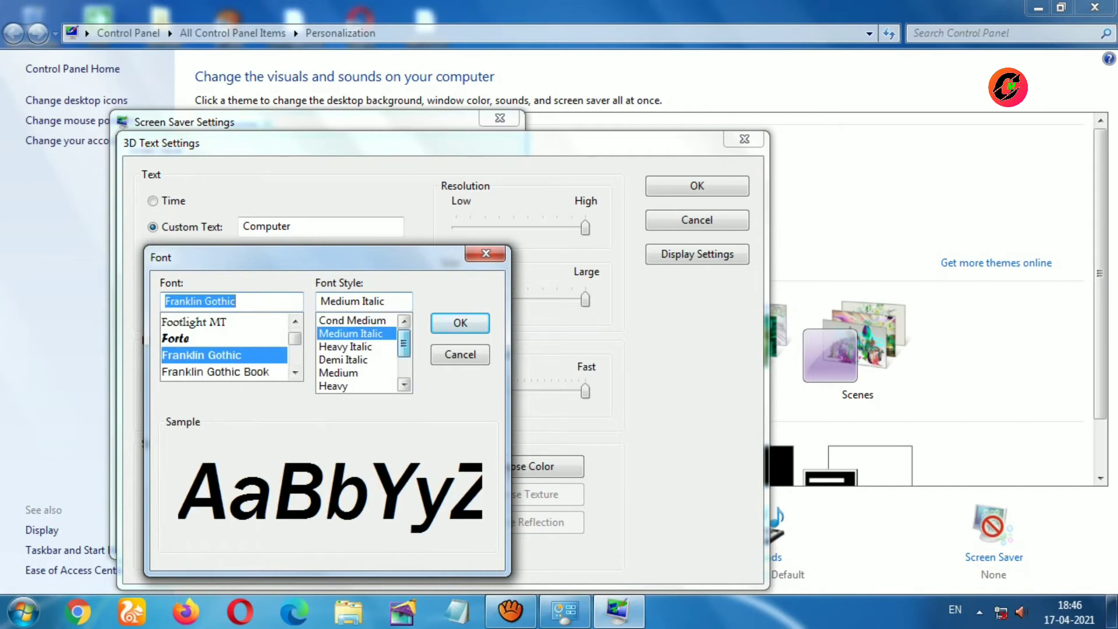
click(353, 320)
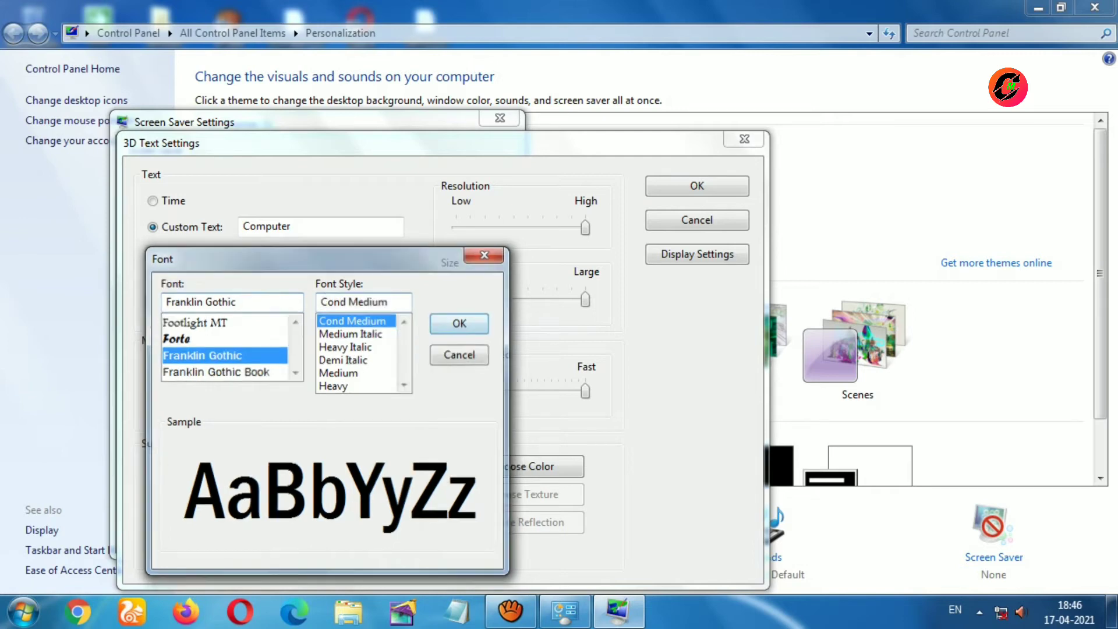
key(Return)
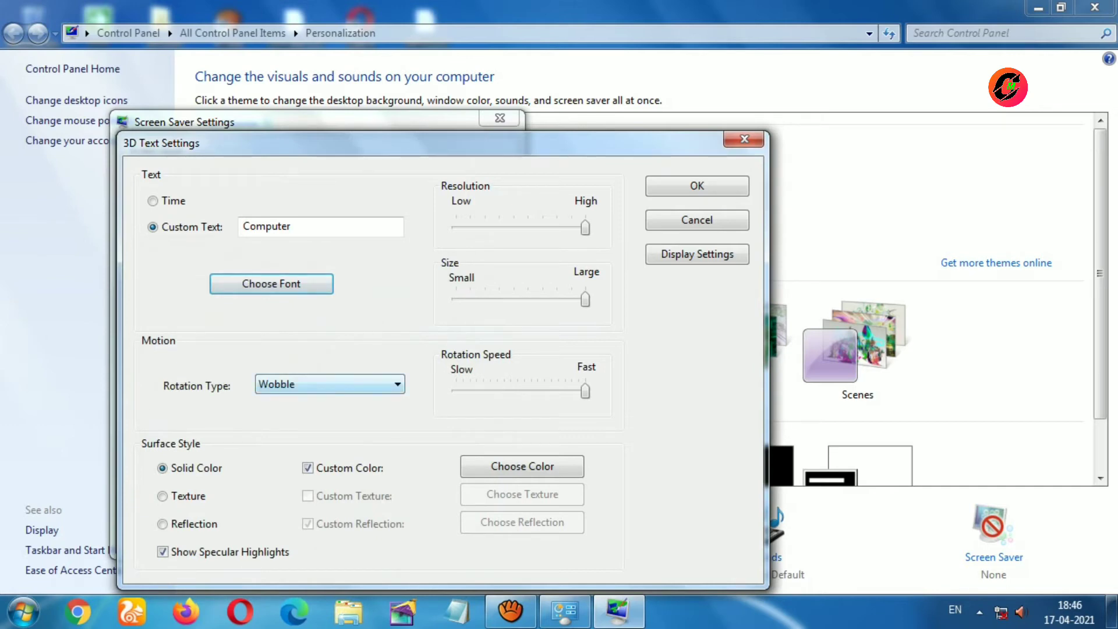
Set the 3D text's rotation type to Spin and its custom color to bright green (red 13, green 255, blue 0).
click(328, 384)
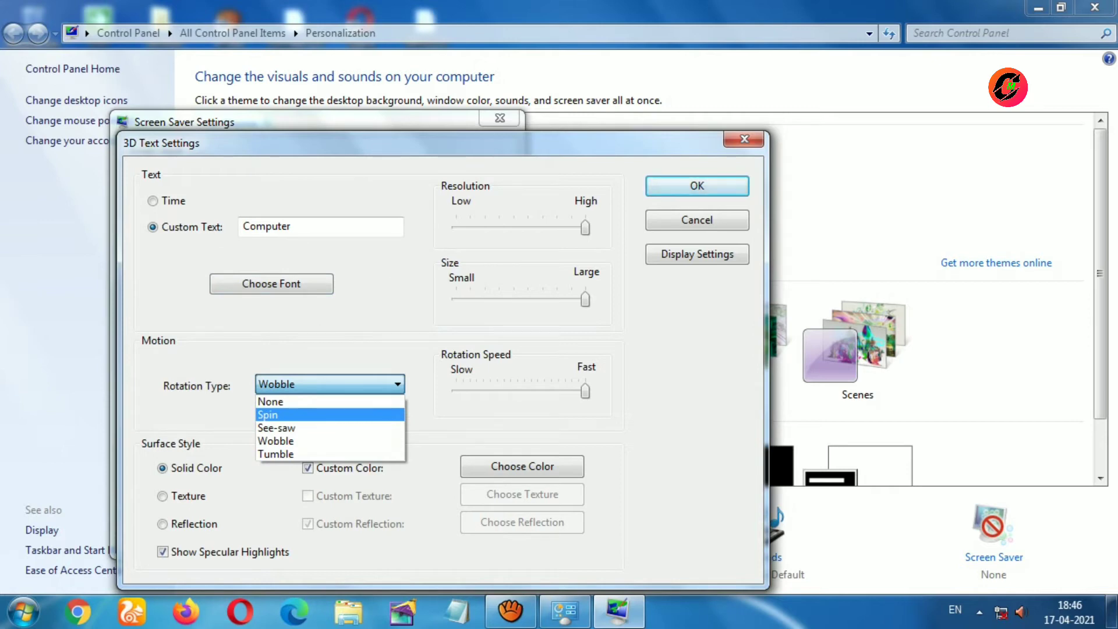
click(272, 415)
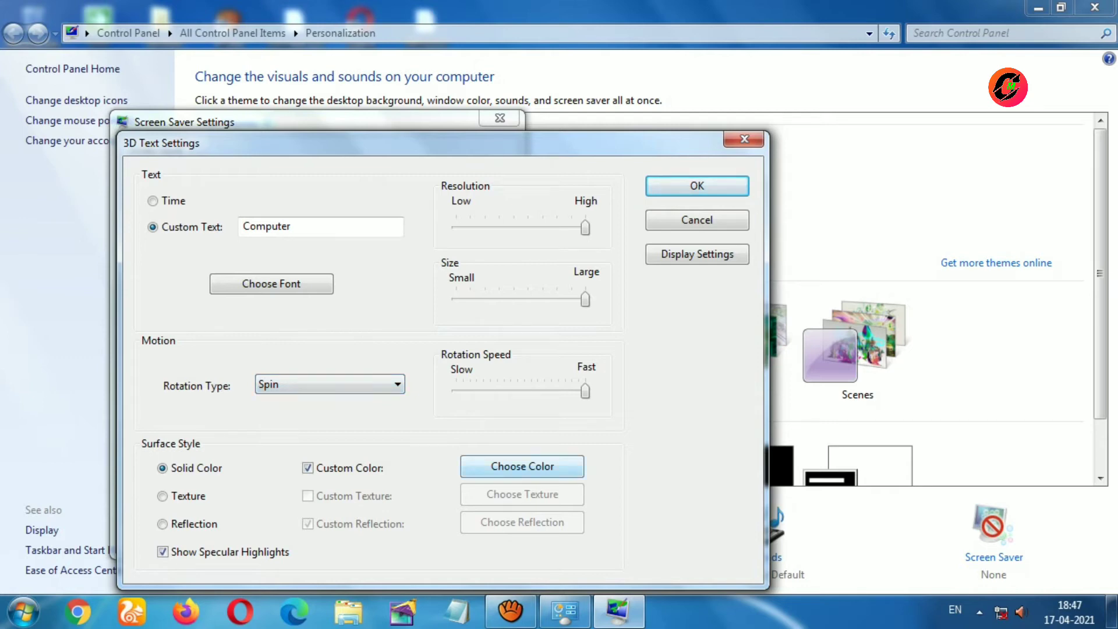
click(522, 466)
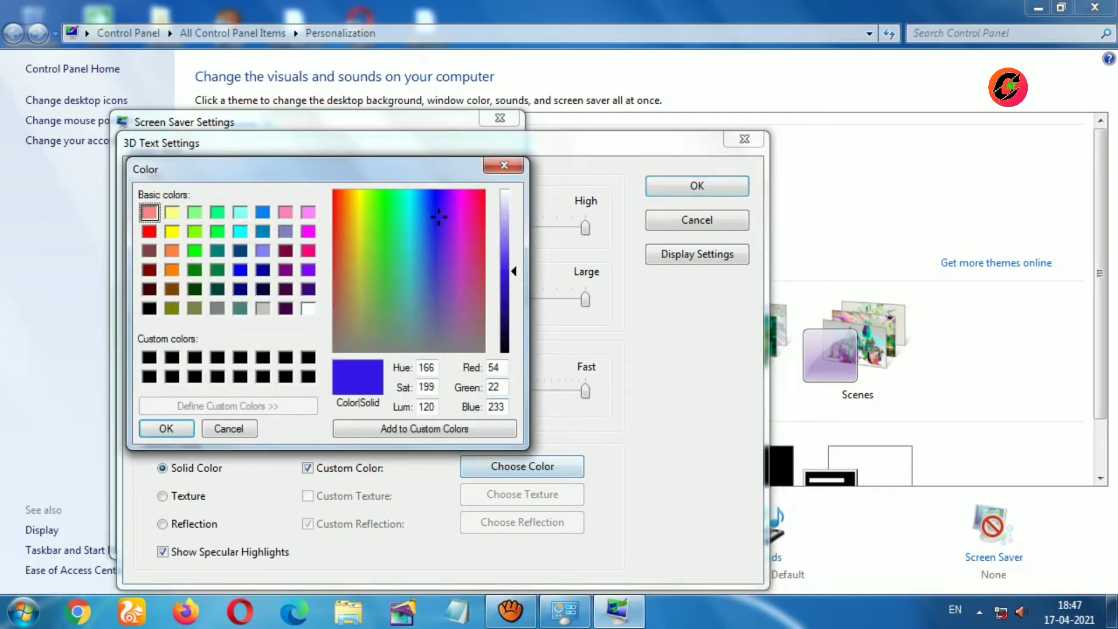
click(365, 216)
drag(364, 217, 387, 191)
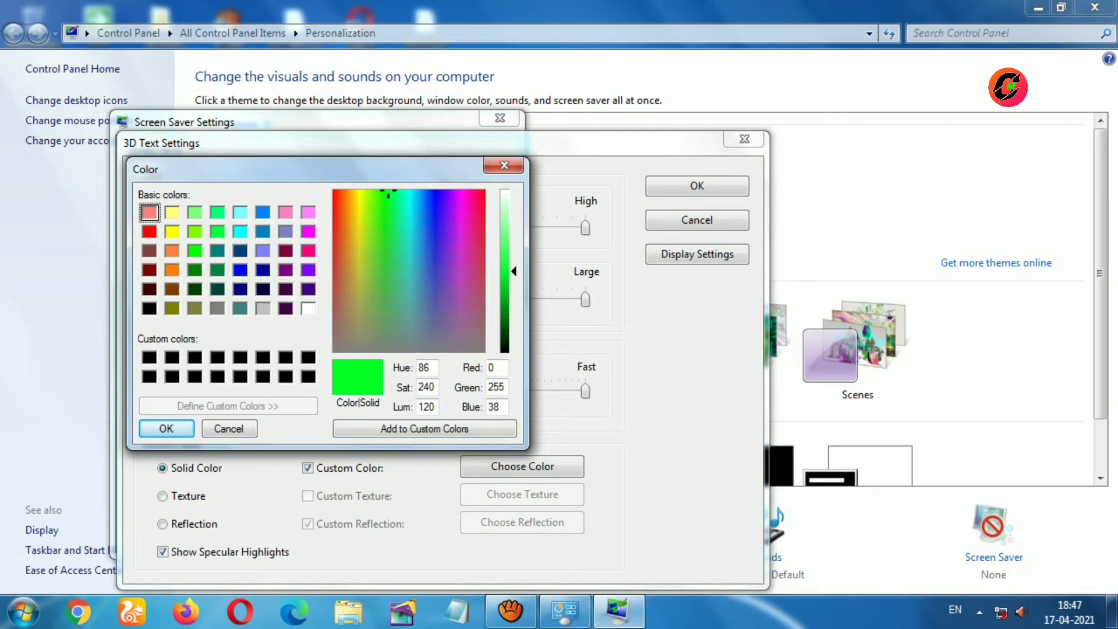
drag(387, 194, 382, 191)
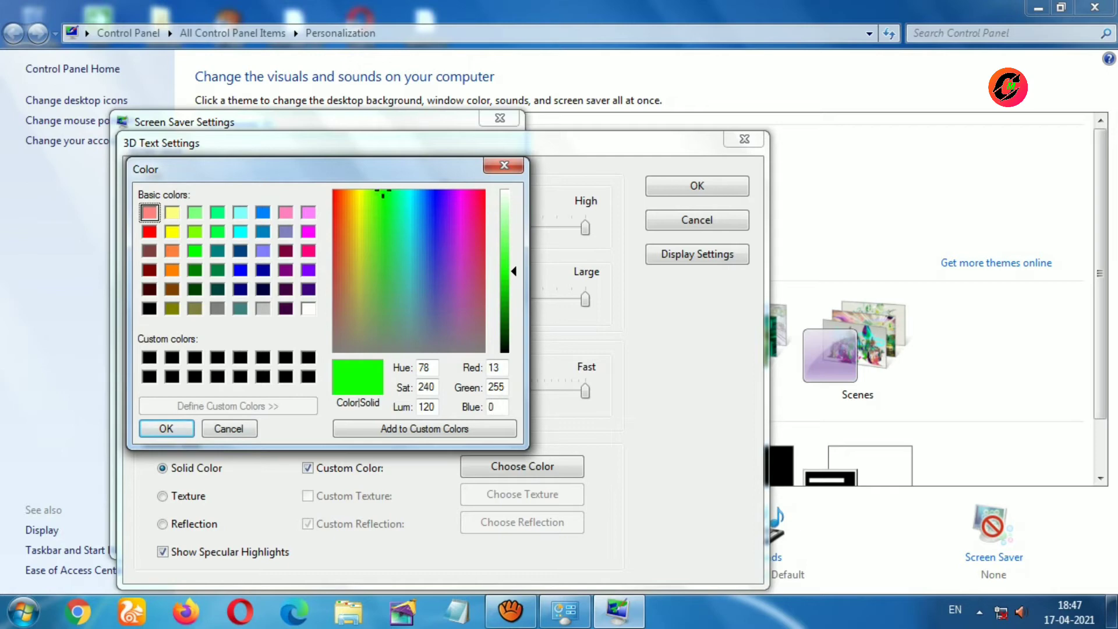
key(Return)
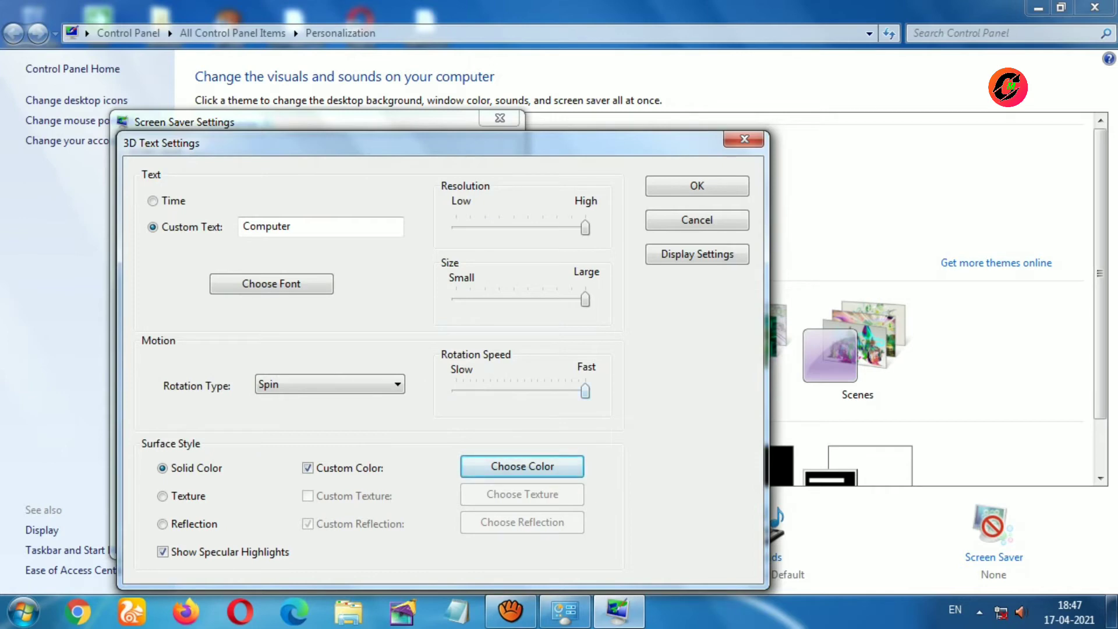
Reduce the 3D text's rotation speed to slightly above the middle of its range, after trying slower and faster settings.
key(shift+Tab)
key(Left)
key(Left)
key(Left)
key(Left)
key(Left)
key(Left)
key(Left)
key(Left)
key(Left)
key(Left)
key(Left)
key(Left)
key(Left)
key(Left)
key(Left)
key(Left)
key(Left)
key(Left)
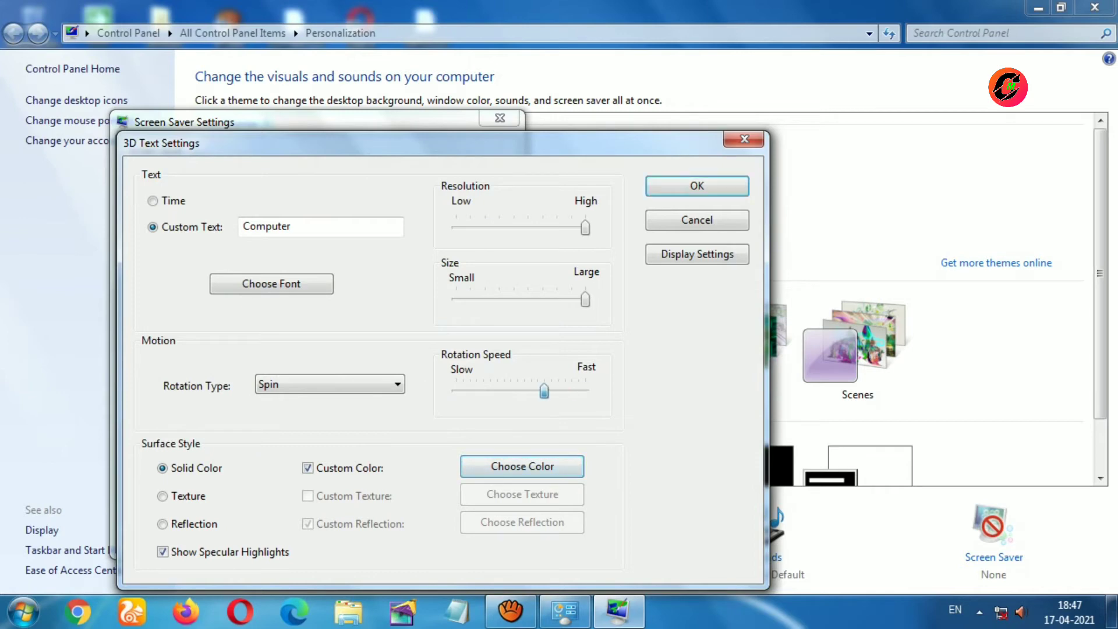
key(Right)
key(Right)
key(Right)
key(Right)
key(Right)
key(Right)
key(Right)
key(Right)
key(Right)
key(Right)
key(Right)
key(Right)
key(Right)
key(Right)
key(Right)
key(Right)
key(Right)
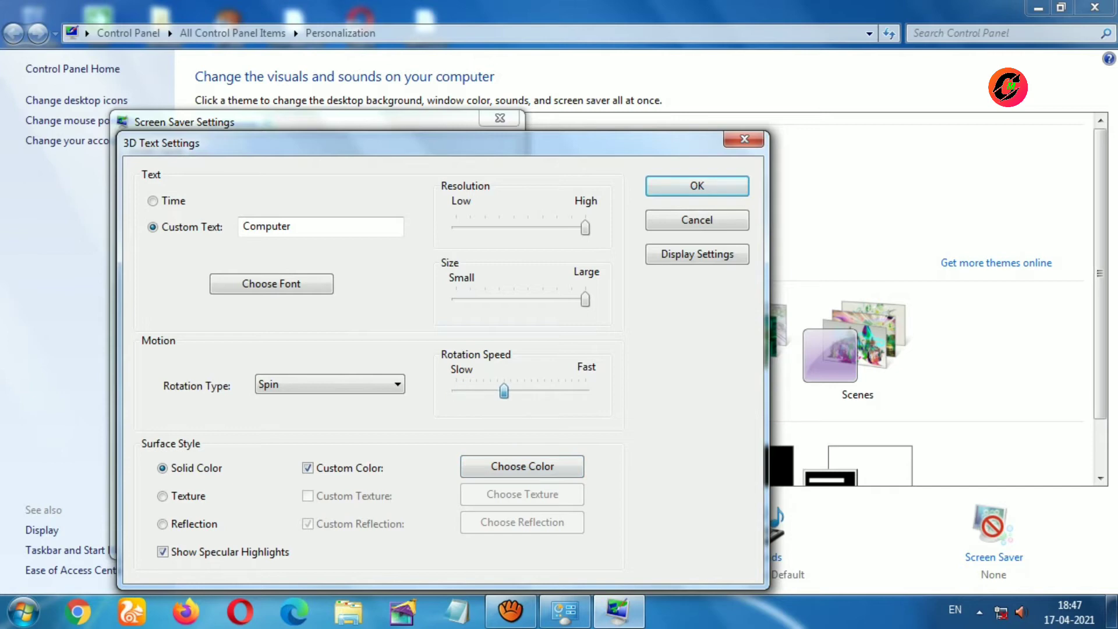
key(Left)
key(Left)
key(Left)
key(Left)
key(Left)
key(Left)
key(Left)
key(Left)
key(Left)
key(Left)
key(Left)
key(Left)
key(Left)
key(Left)
key(Left)
key(Left)
key(Left)
key(Right)
key(Right)
key(Right)
key(Right)
key(Right)
key(Right)
key(Right)
key(Right)
key(Right)
key(Right)
Lower the 3D text's size and resolution to about three quarters of their ranges and accept the settings.
drag(585, 299, 456, 299)
key(Right)
key(Right)
key(Right)
key(Right)
key(Right)
key(Right)
key(Right)
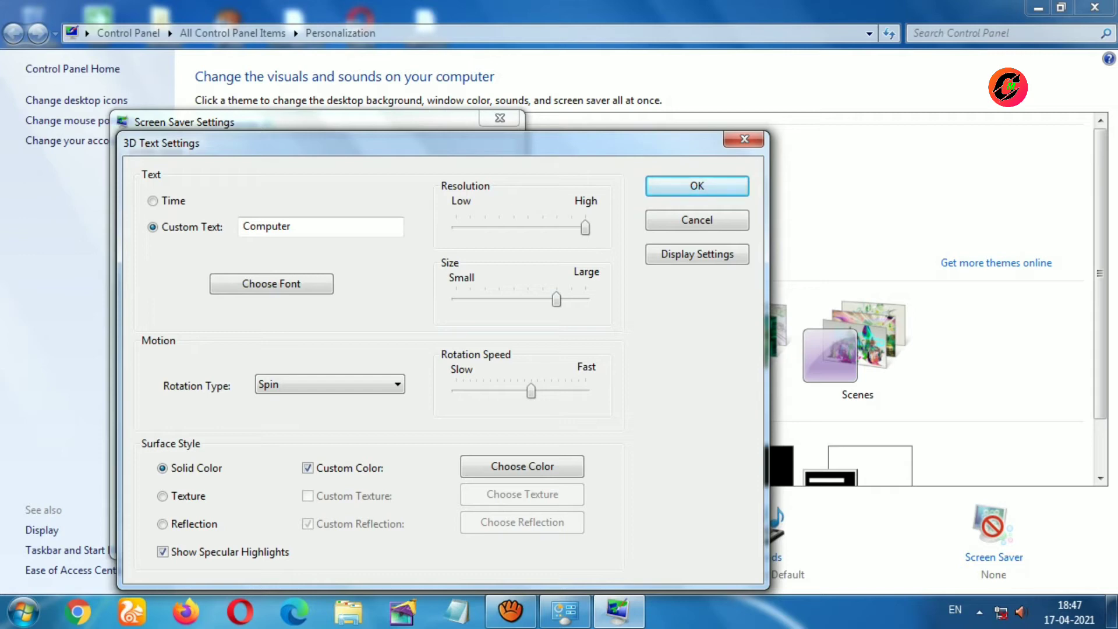
drag(585, 228, 556, 228)
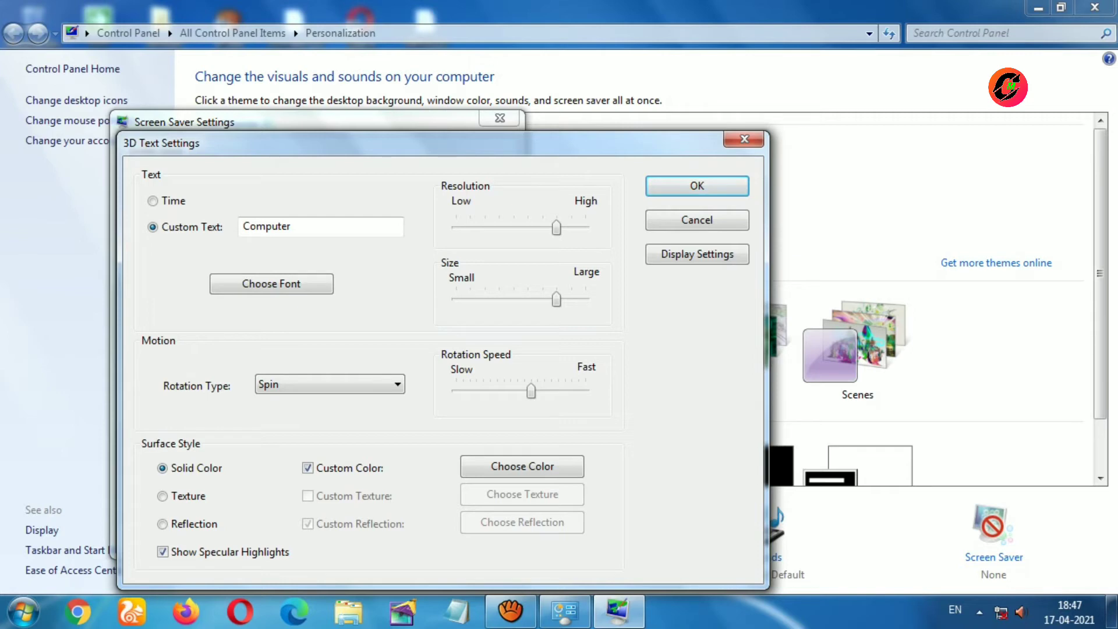
key(Return)
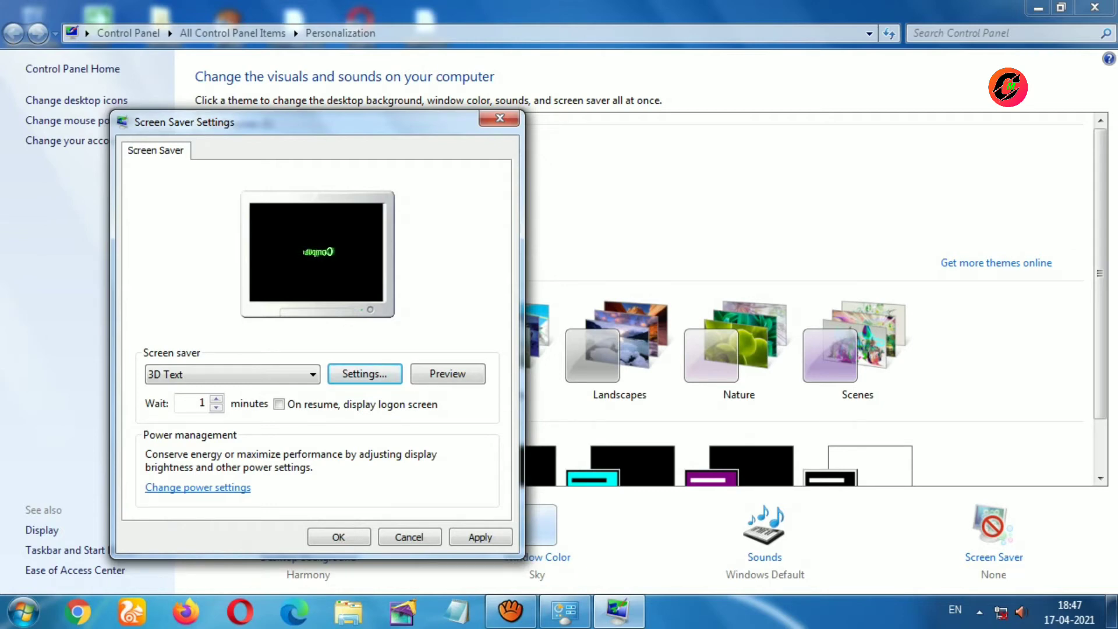
Preview the 3D Text screen saver in full screen, apply it with a wait of 1 minute and close the Personalization window.
click(447, 373)
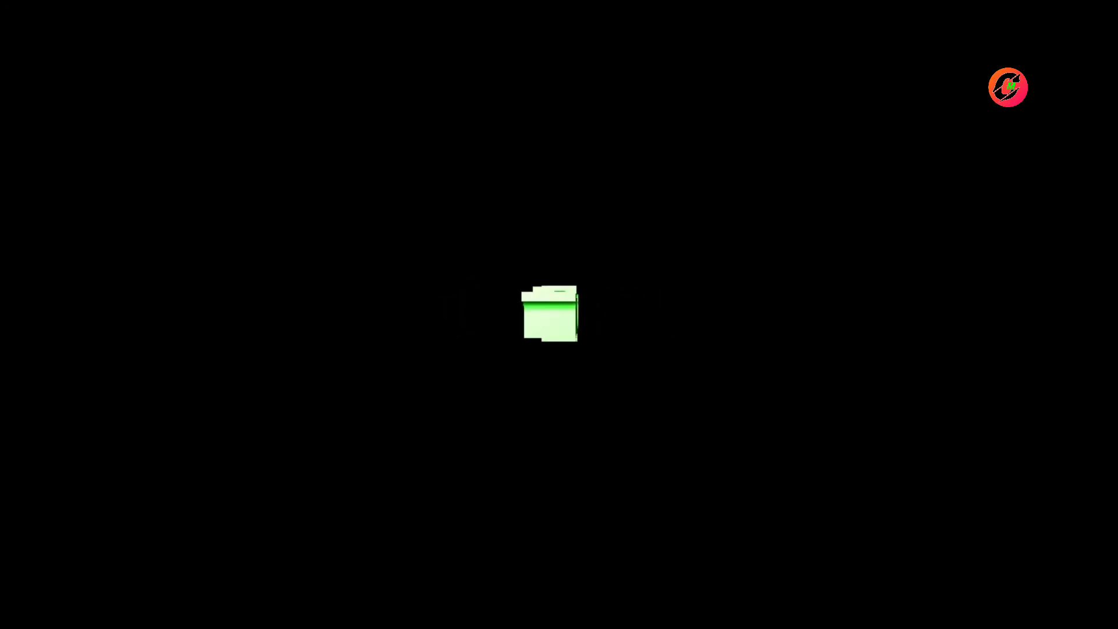
mouse_move(619, 350)
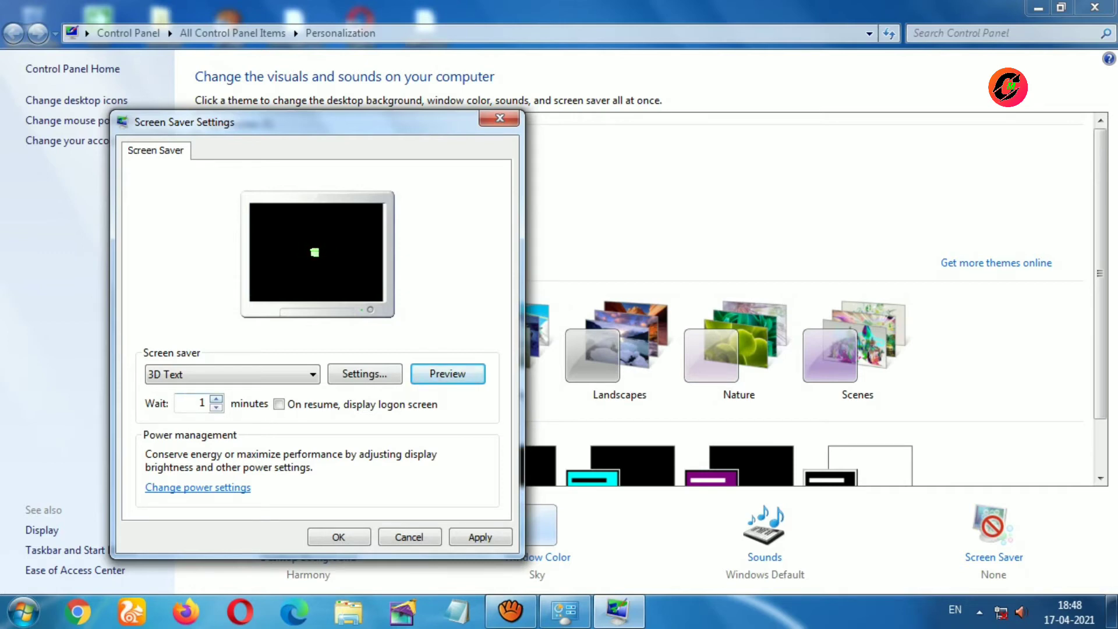
click(216, 399)
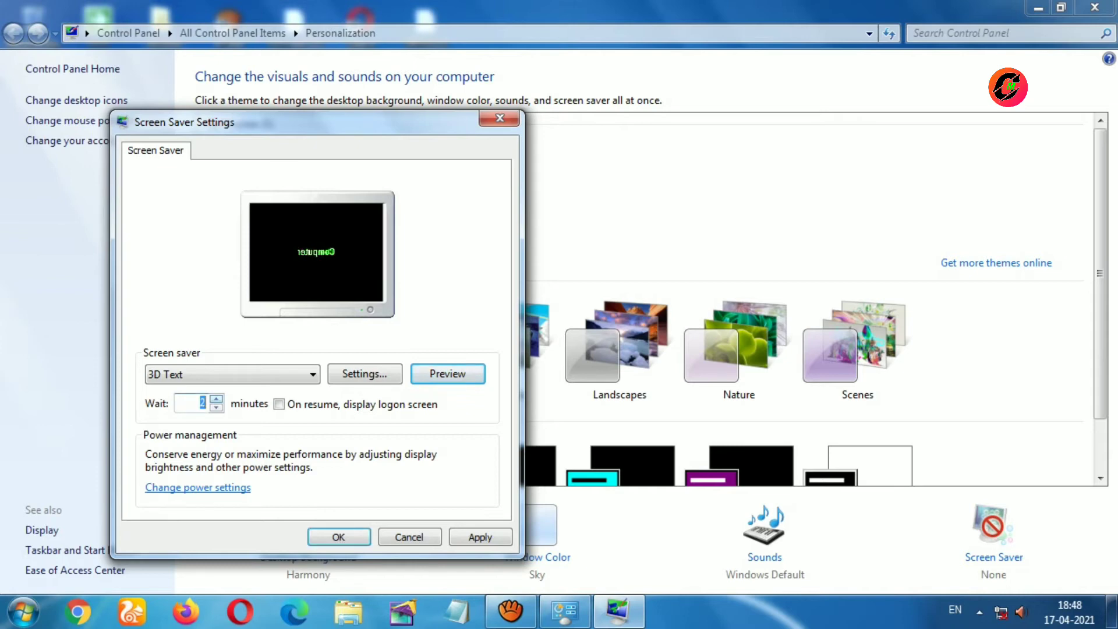
click(216, 407)
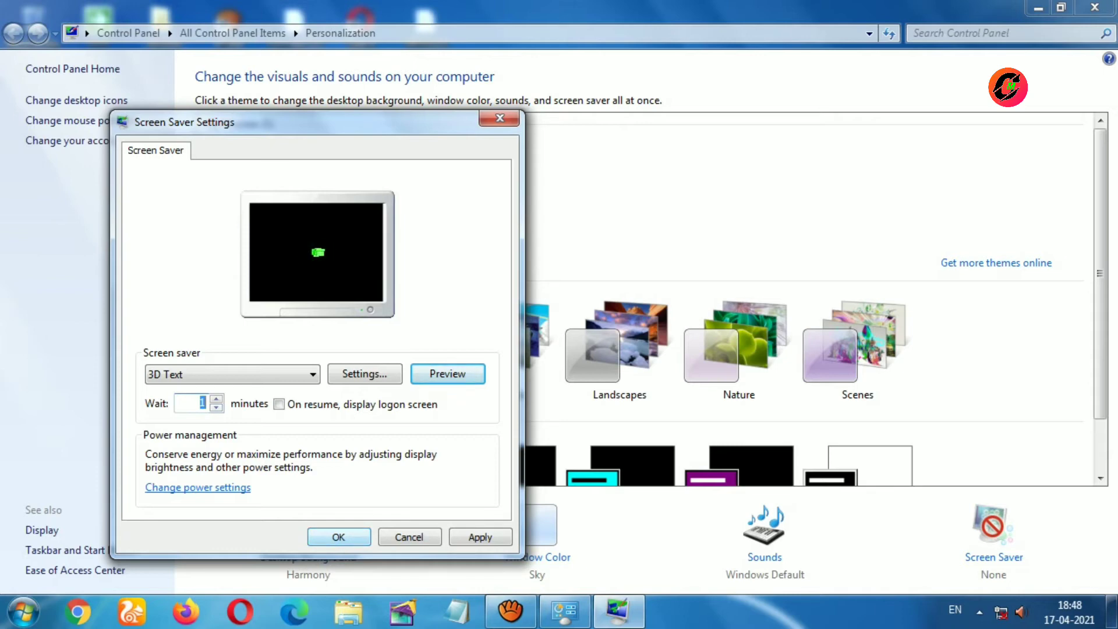
key(Return)
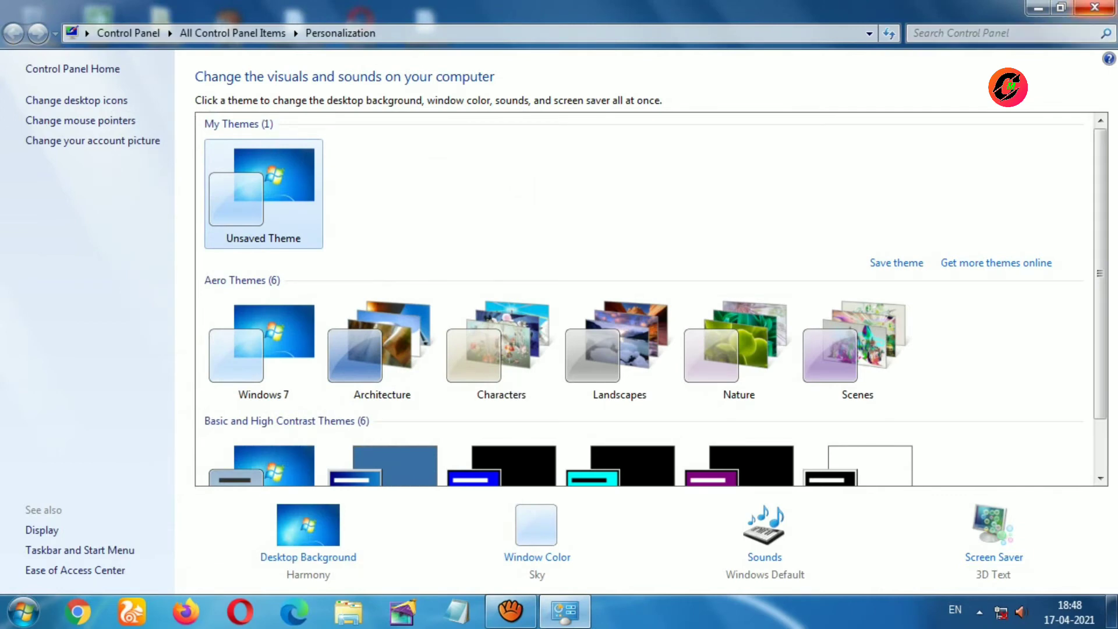
click(1094, 7)
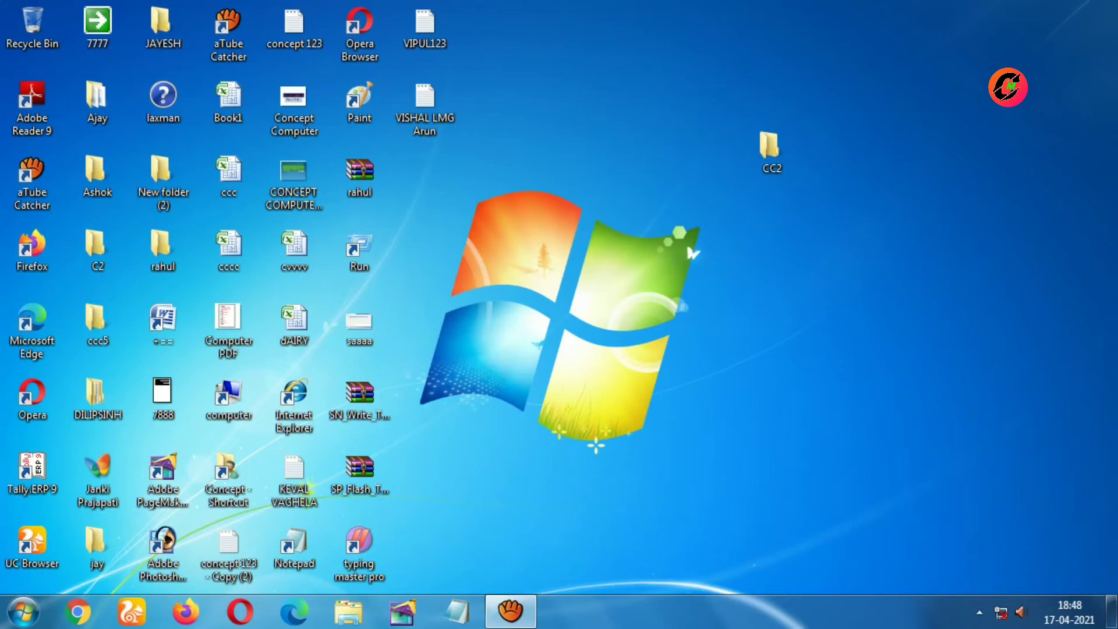
Reopen the desktop's personalization options, set the screen saver to (None) and close the window.
right_click(869, 146)
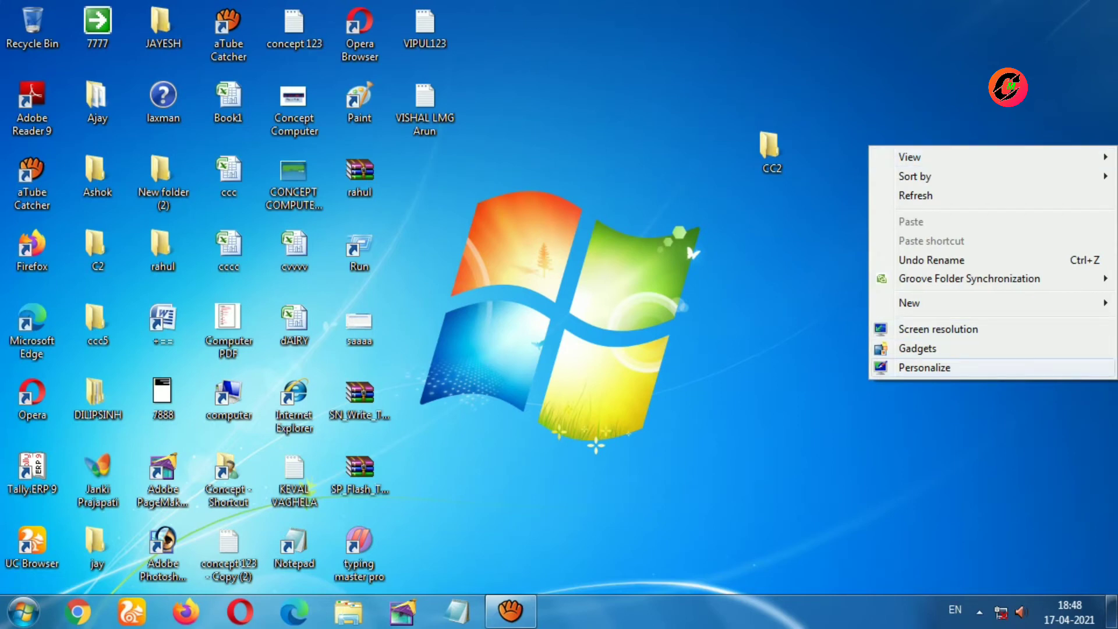
click(924, 367)
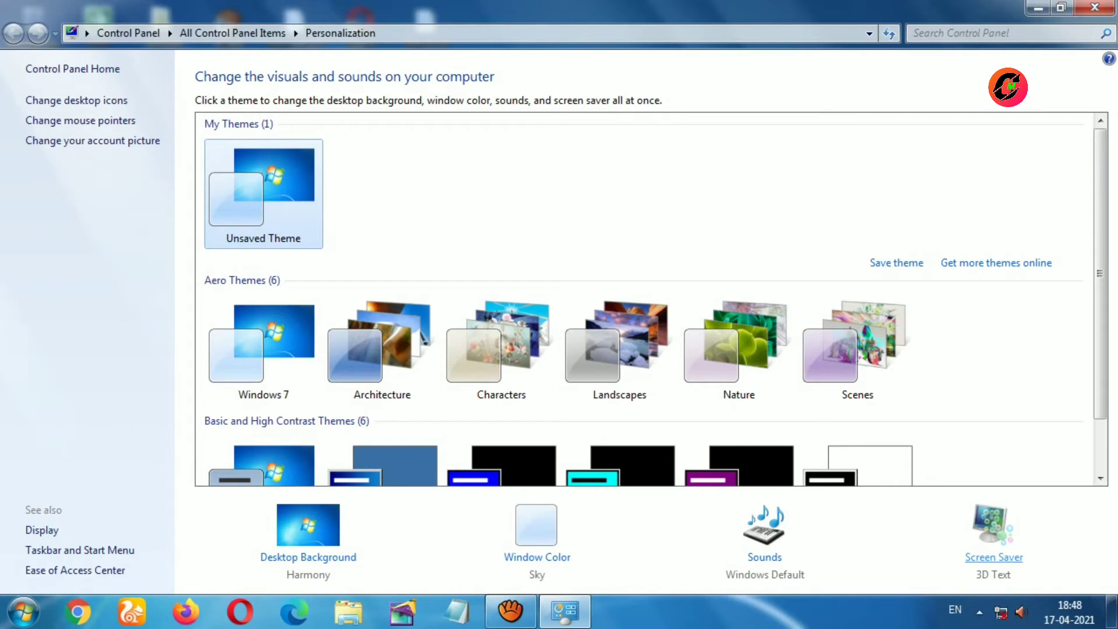
click(993, 556)
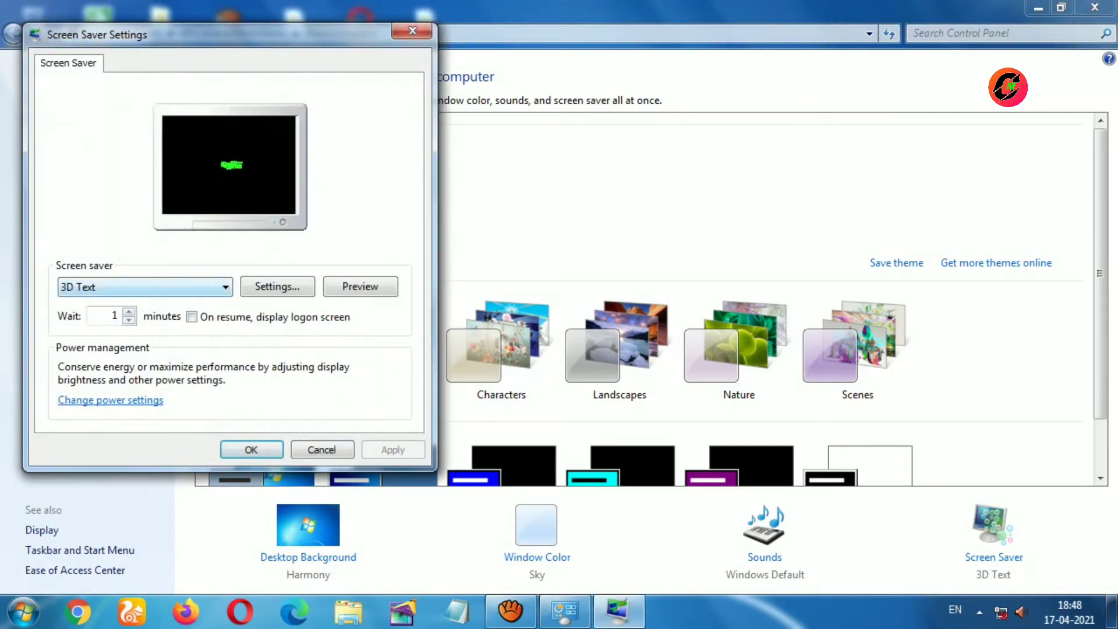
key(alt+Down)
key(Up)
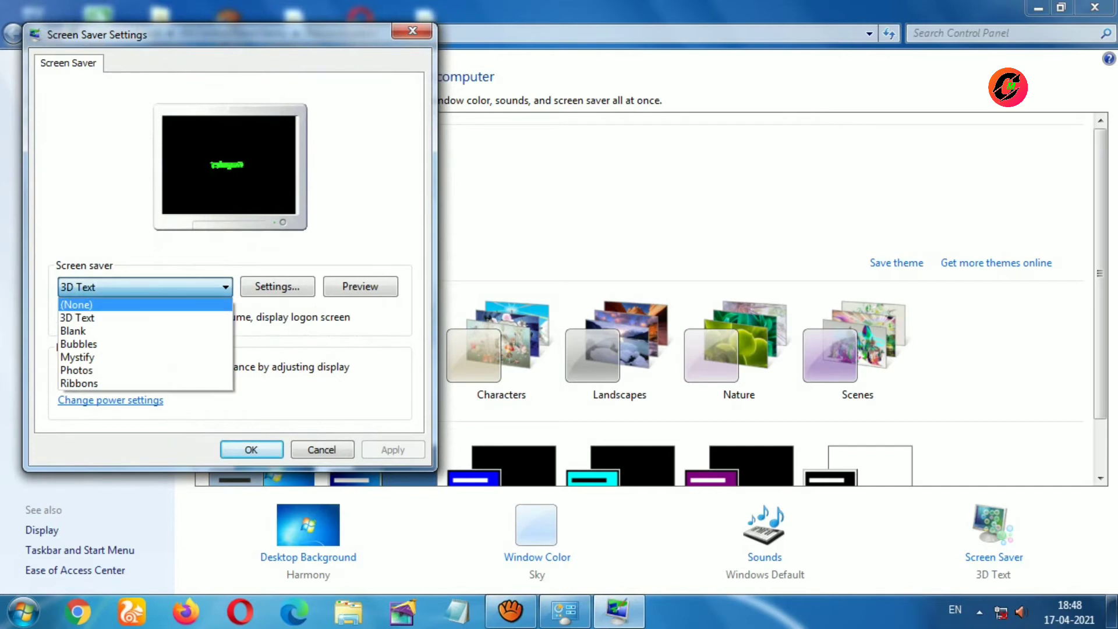
key(Return)
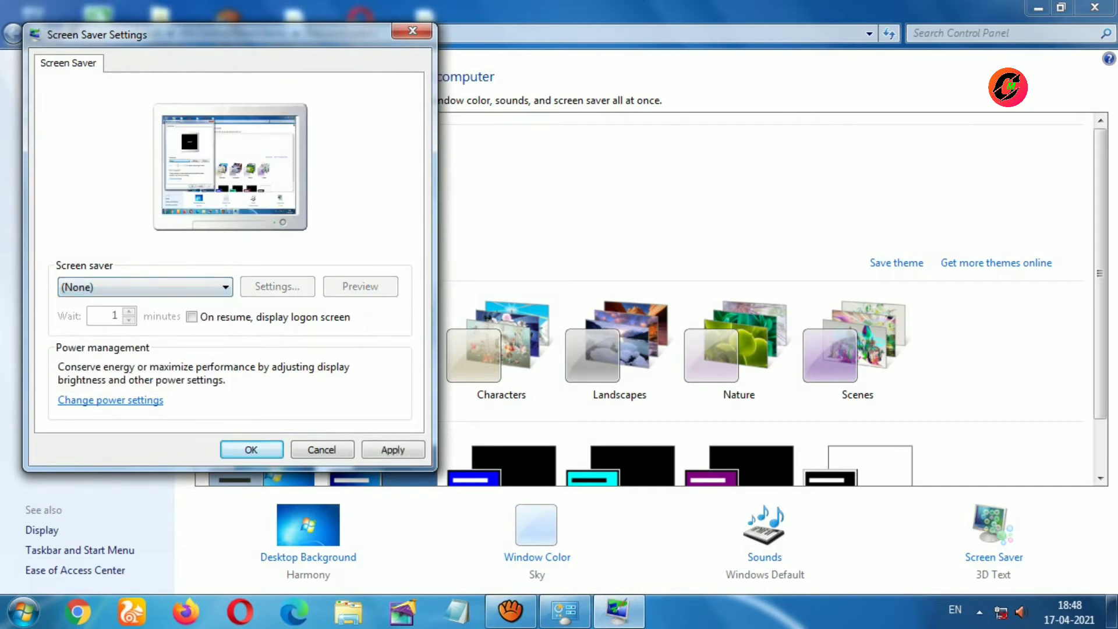
key(Return)
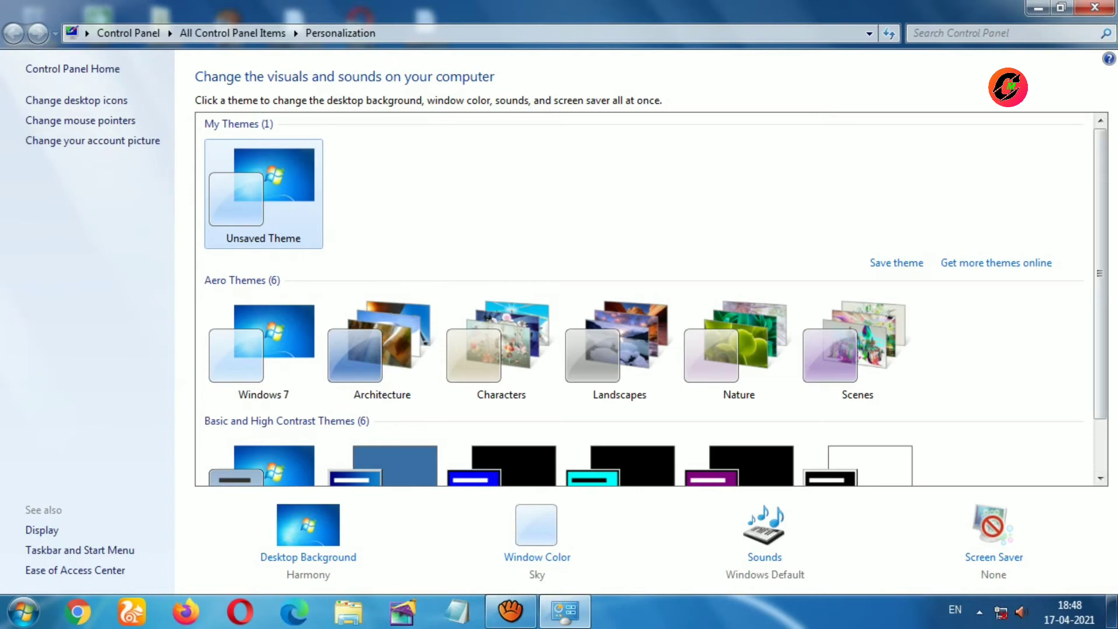
click(1094, 7)
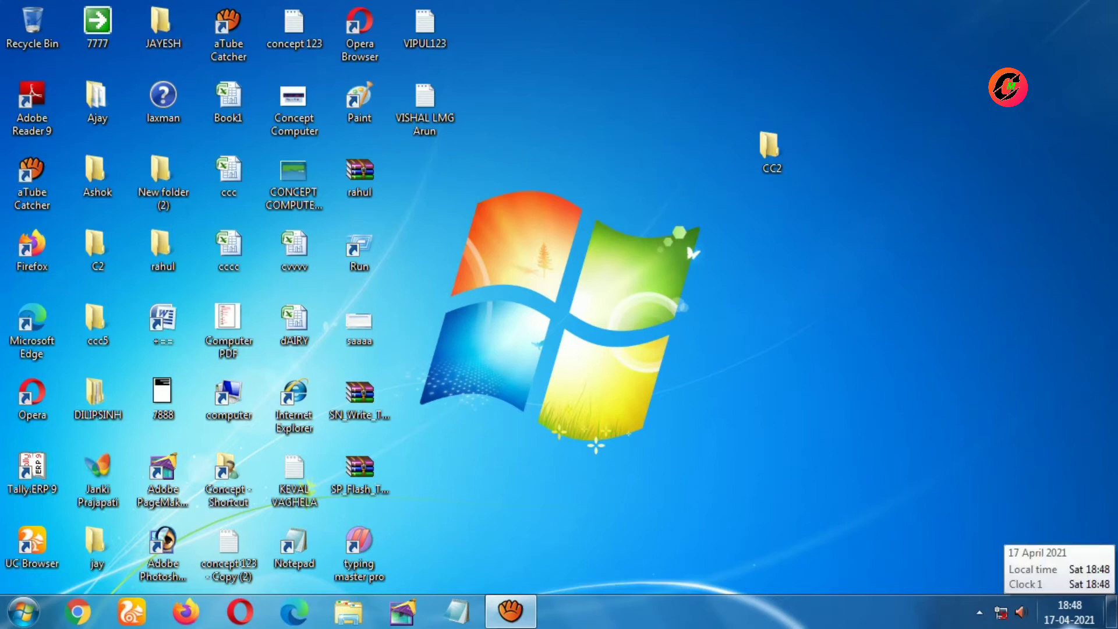
Open the system's Date and Time settings for changing the date and time.
right_click(1069, 612)
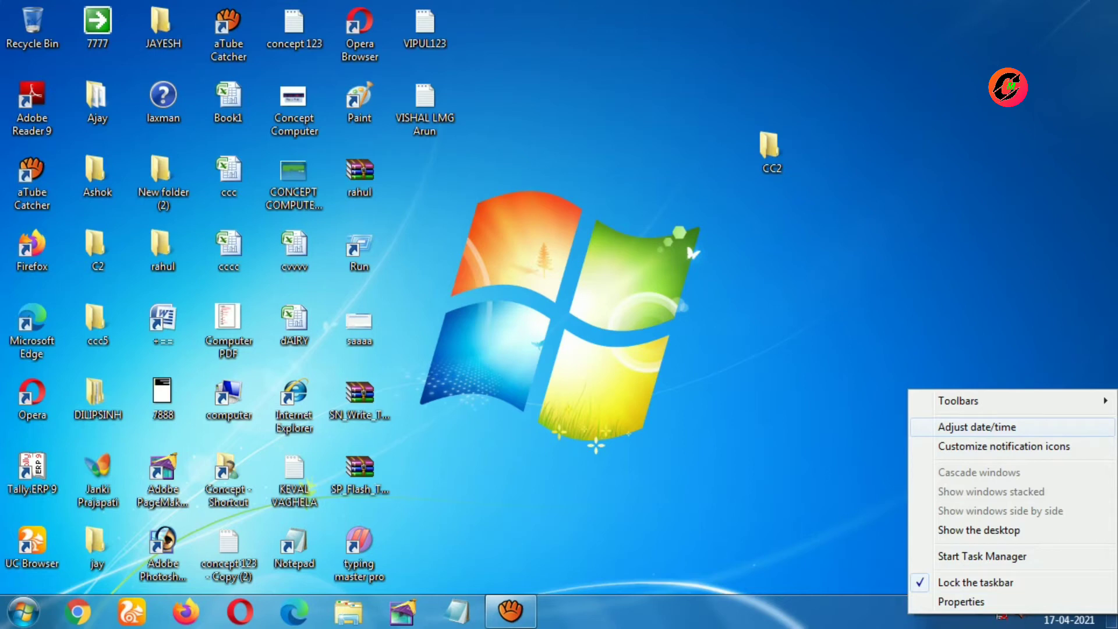
click(976, 426)
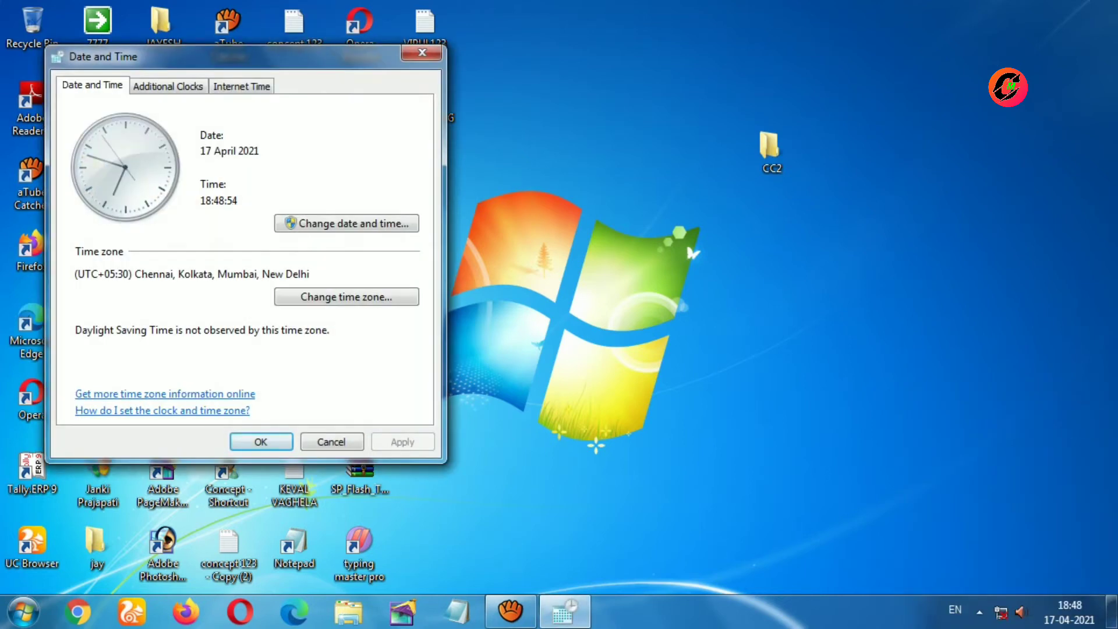
drag(291, 57, 499, 104)
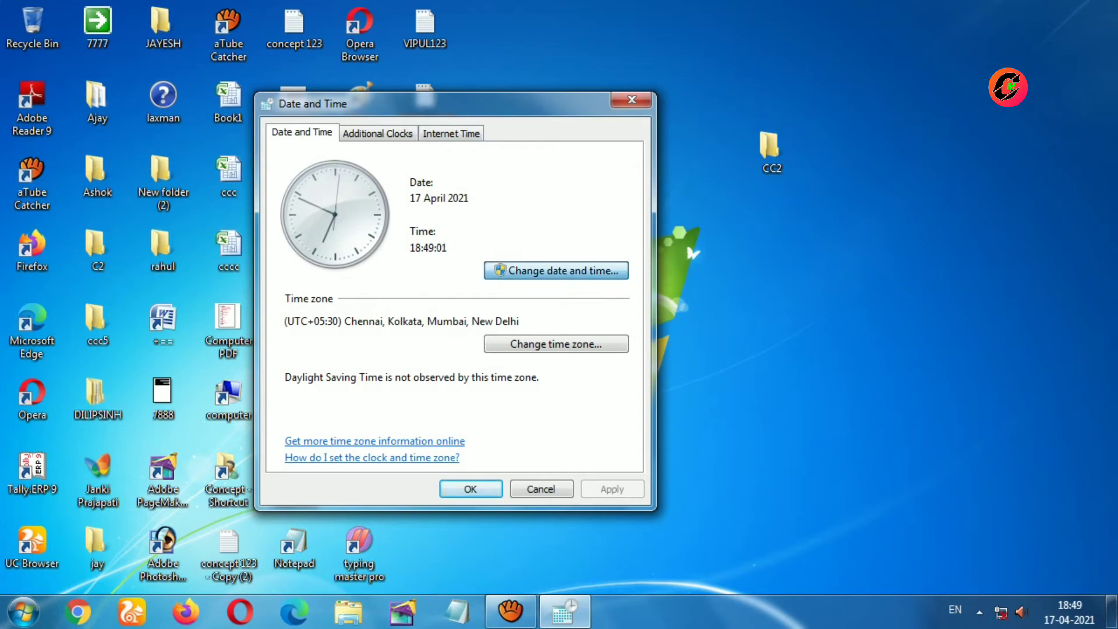
key(Return)
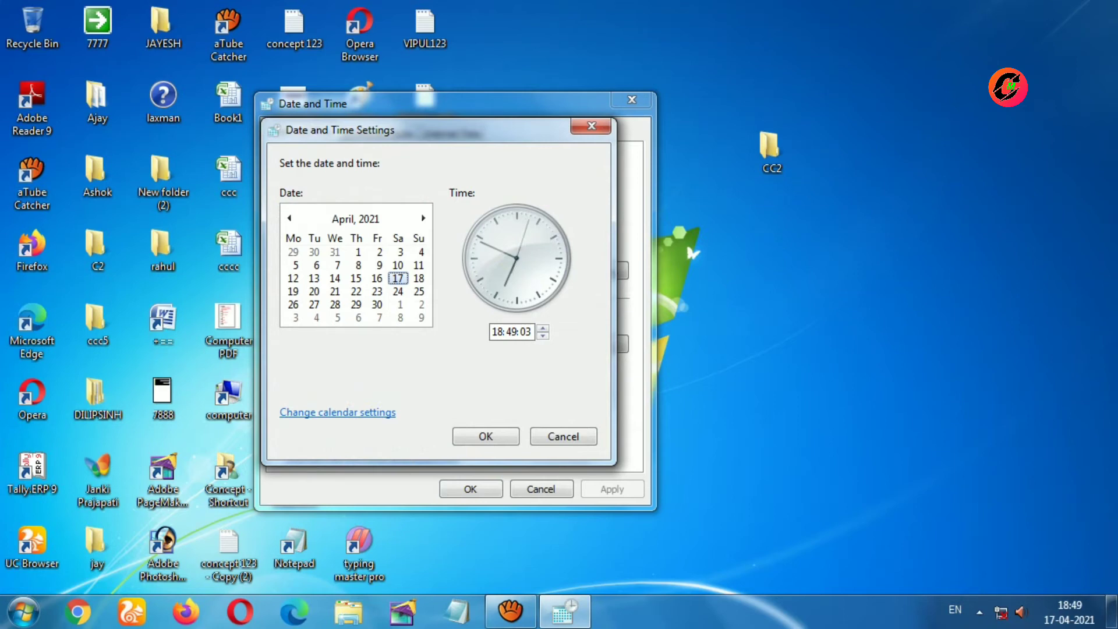
Set the hour of the system time to 6 in the date and time settings.
click(377, 278)
click(502, 332)
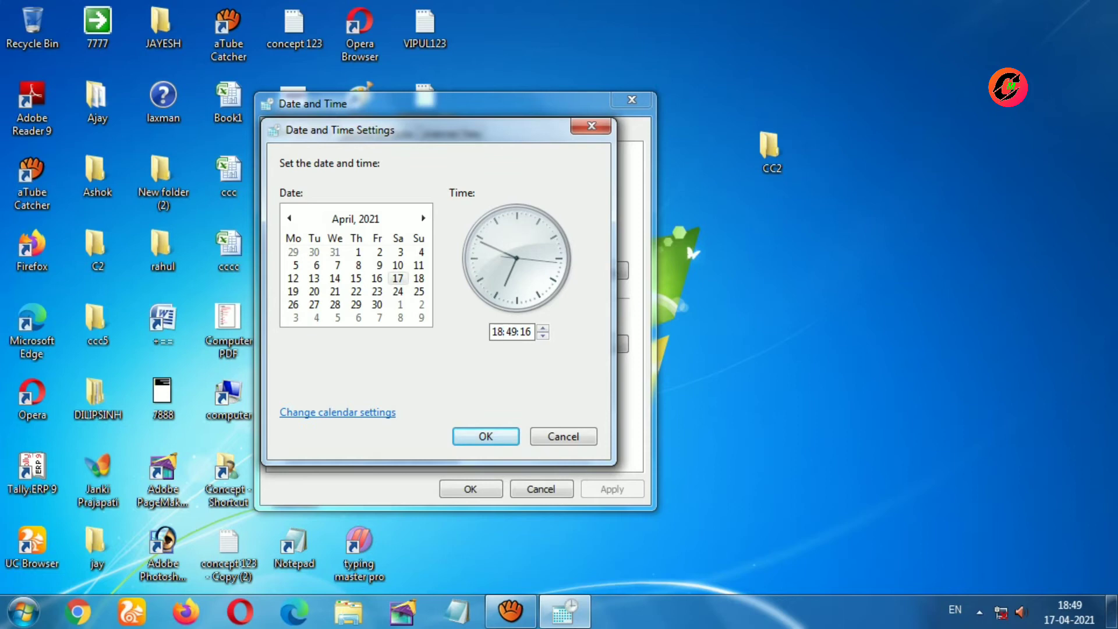
key(BackSpace)
key(BackSpace)
text(6)
Browse the calendar through its month, year and decade views and return to April 2021.
click(355, 218)
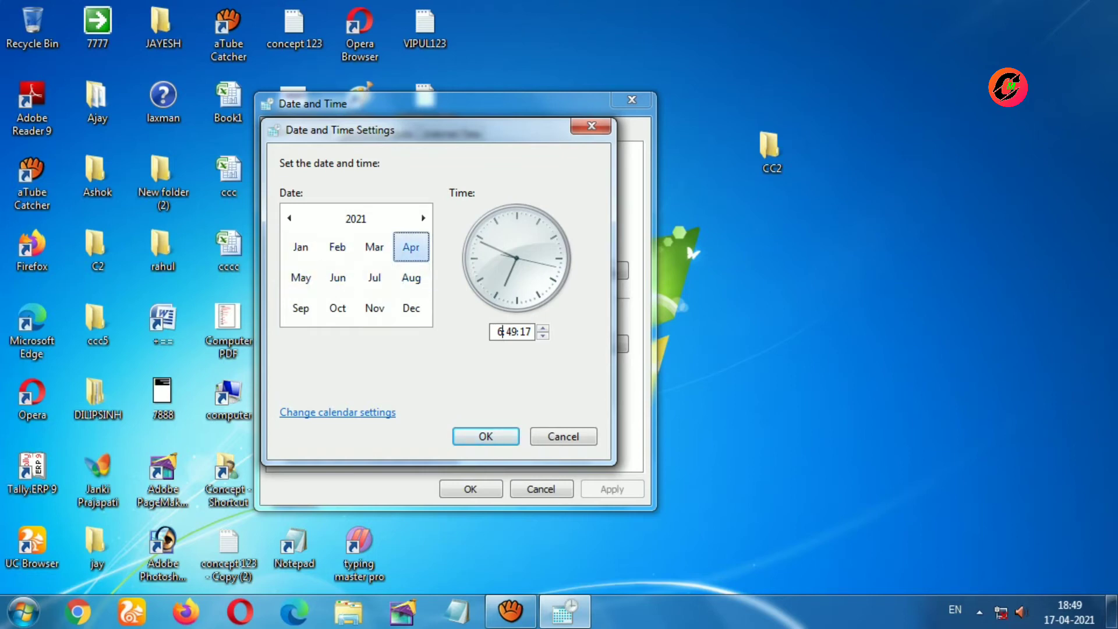
click(356, 219)
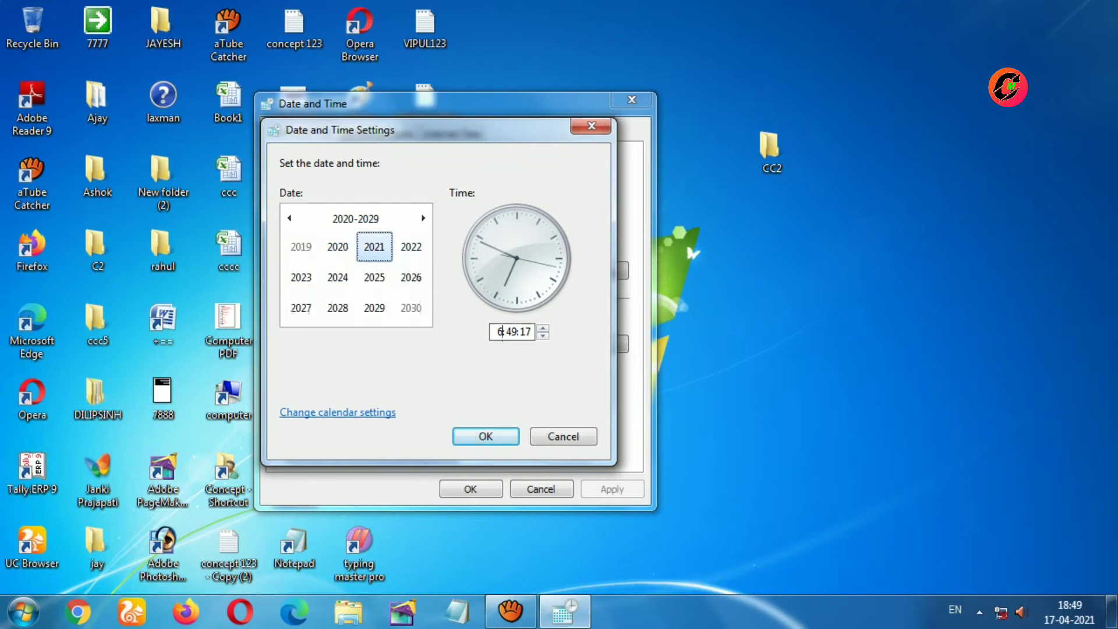
click(355, 218)
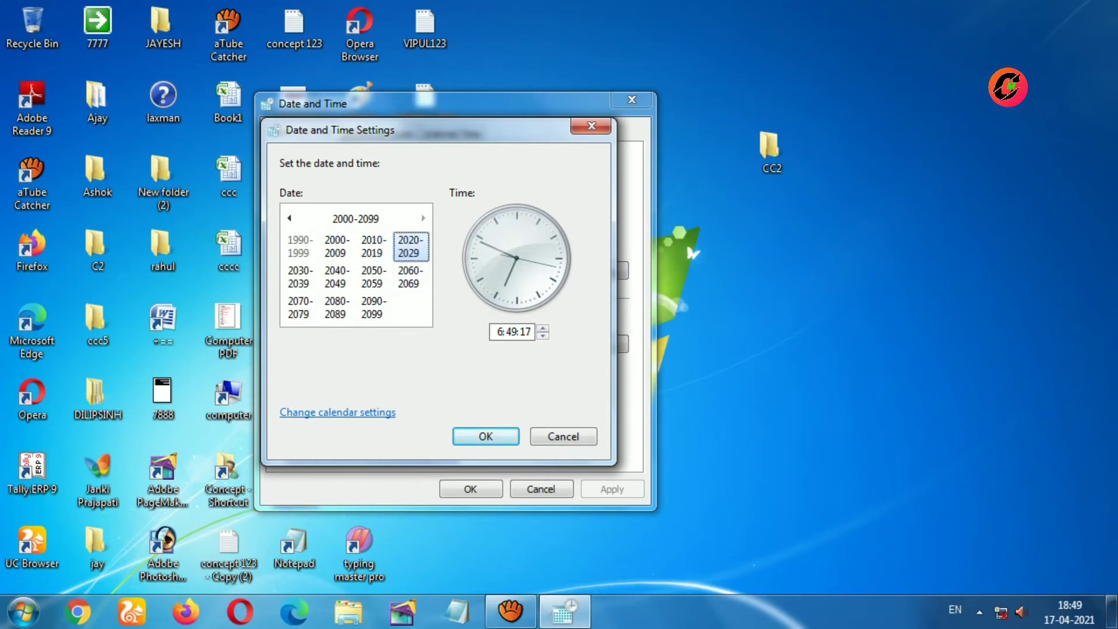
click(410, 246)
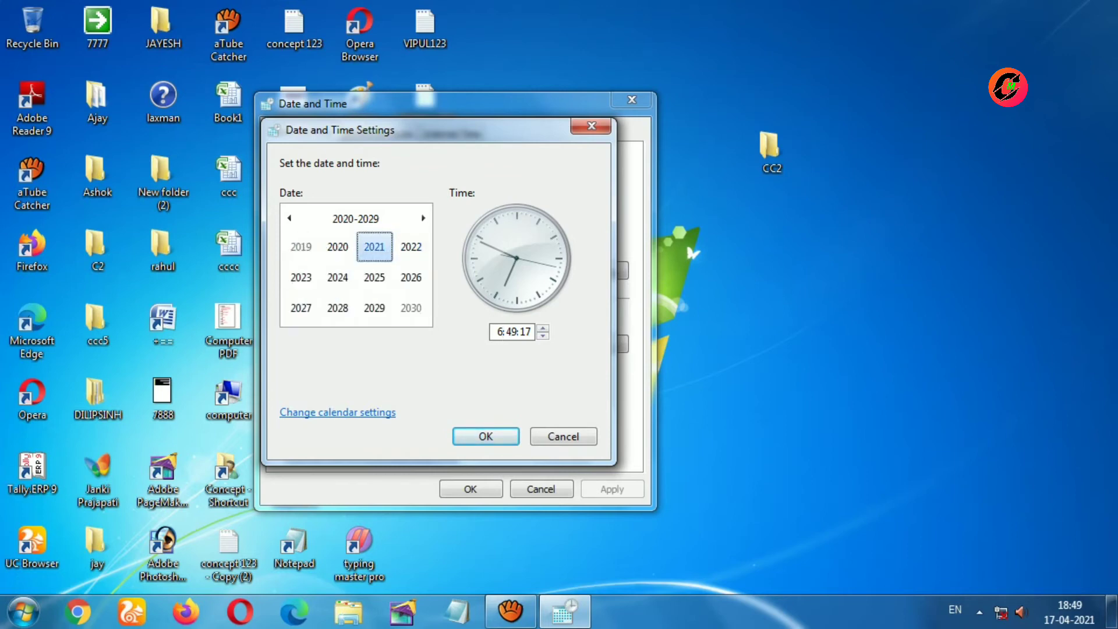
click(374, 247)
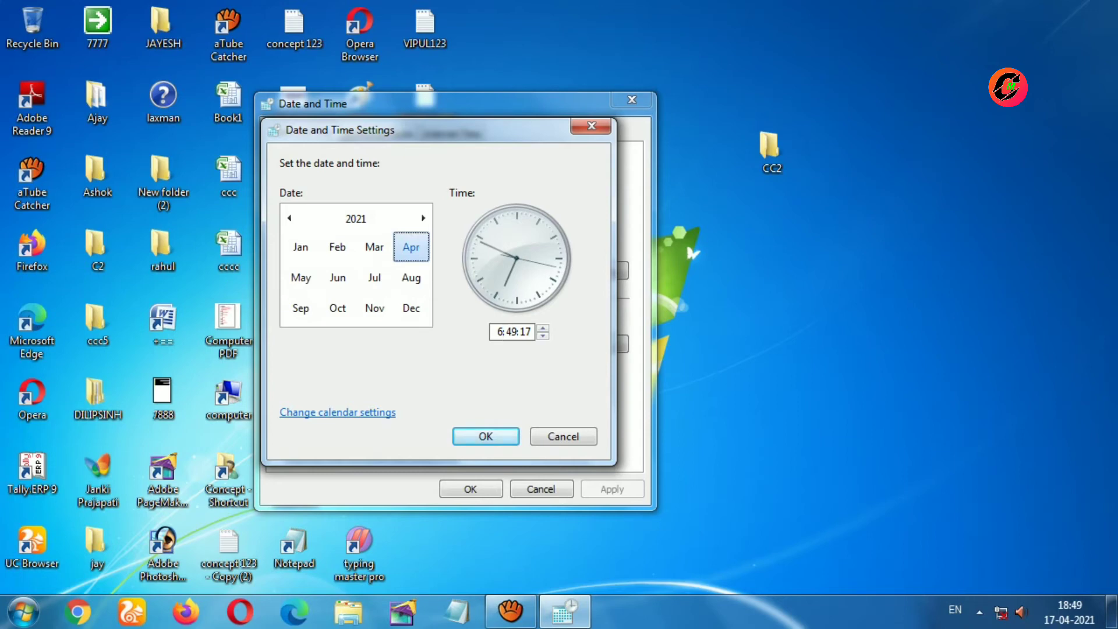
click(411, 246)
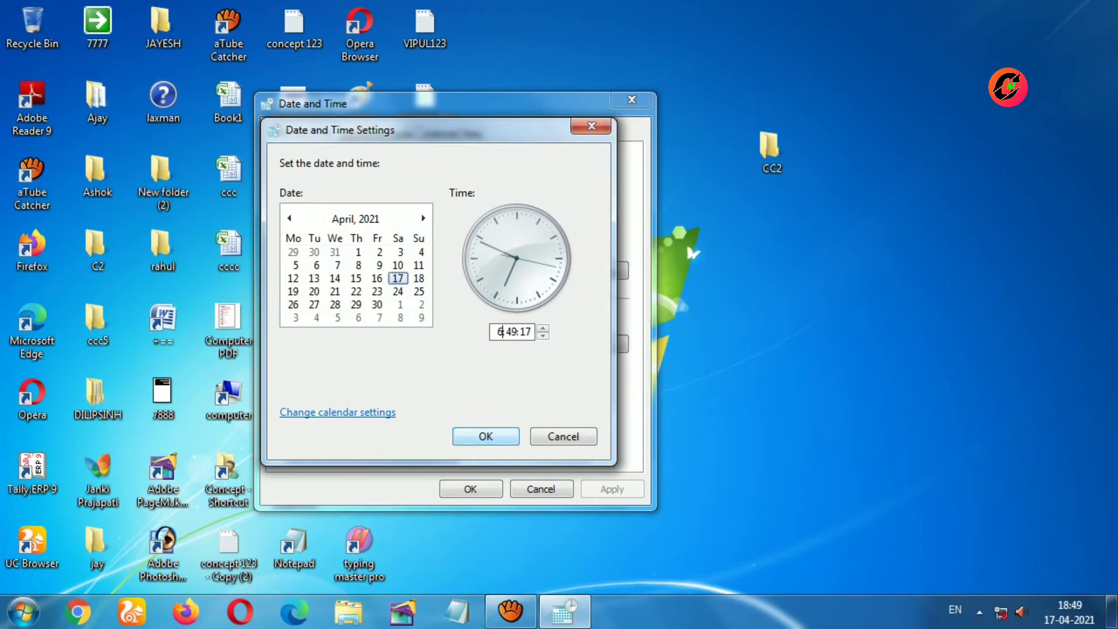
Apply the changed system time and close the Date and Time window.
key(Return)
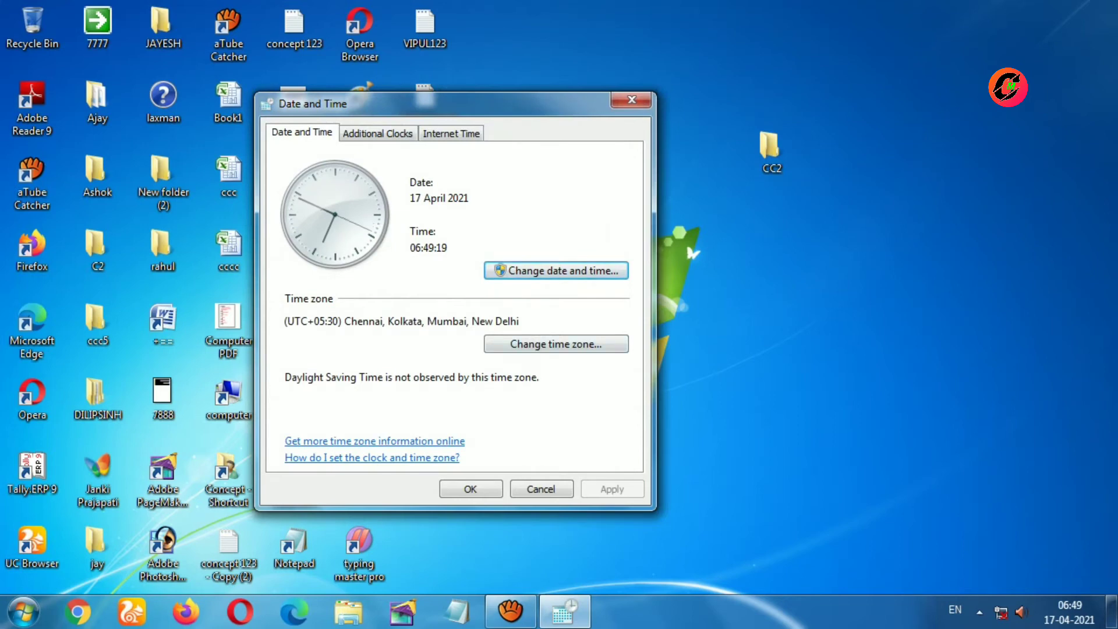
key(Return)
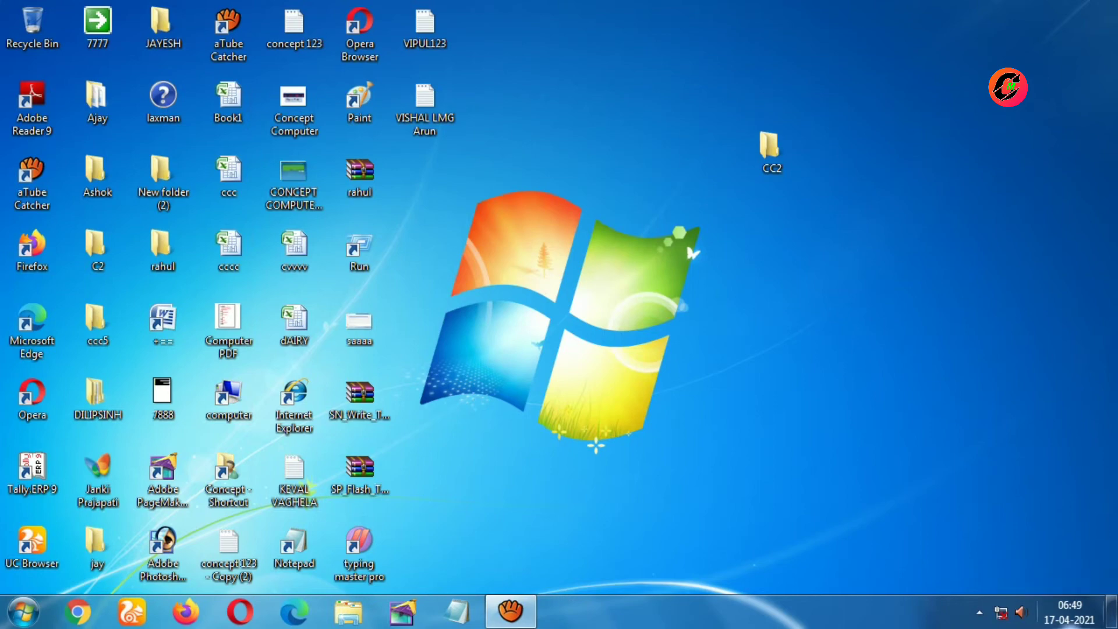
Reopen the date and time settings from the taskbar clock, view them and accept them without any change.
right_click(1070, 626)
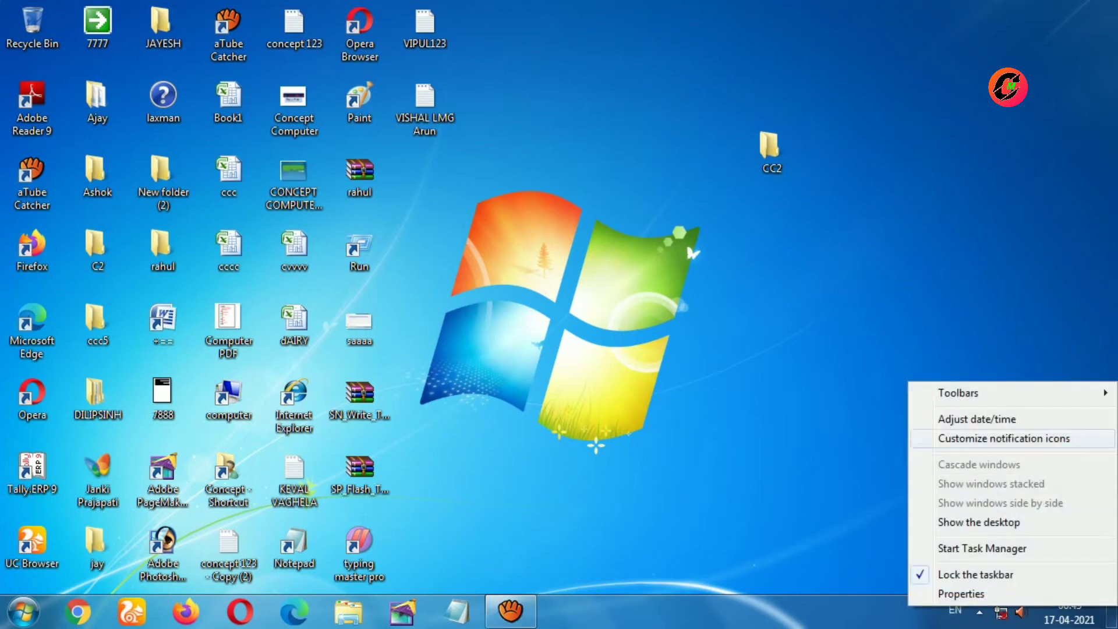
click(976, 418)
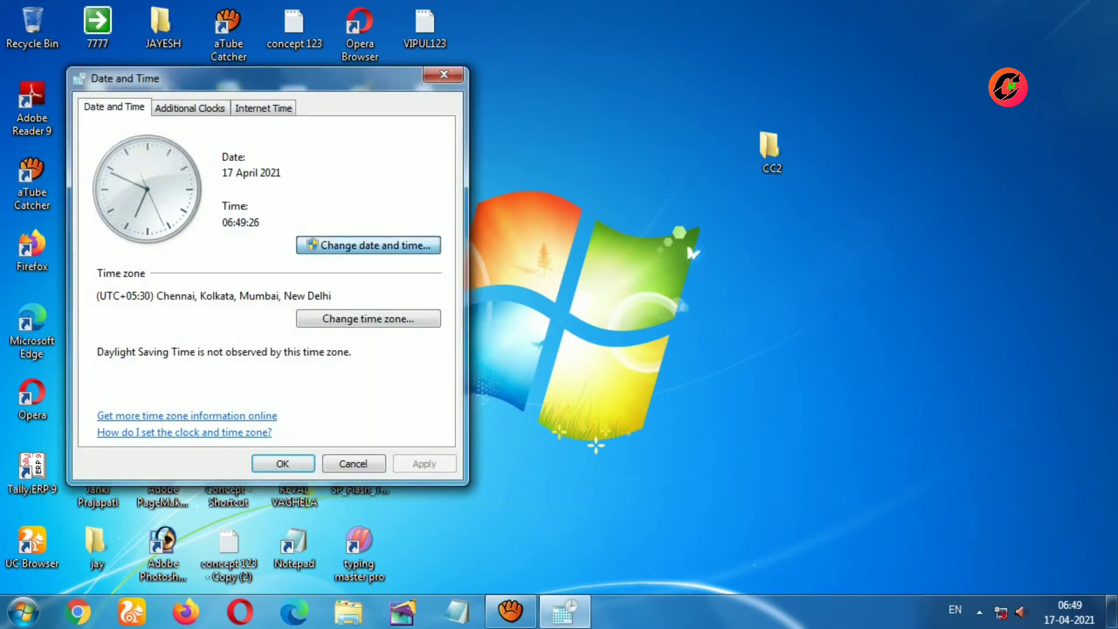
click(368, 245)
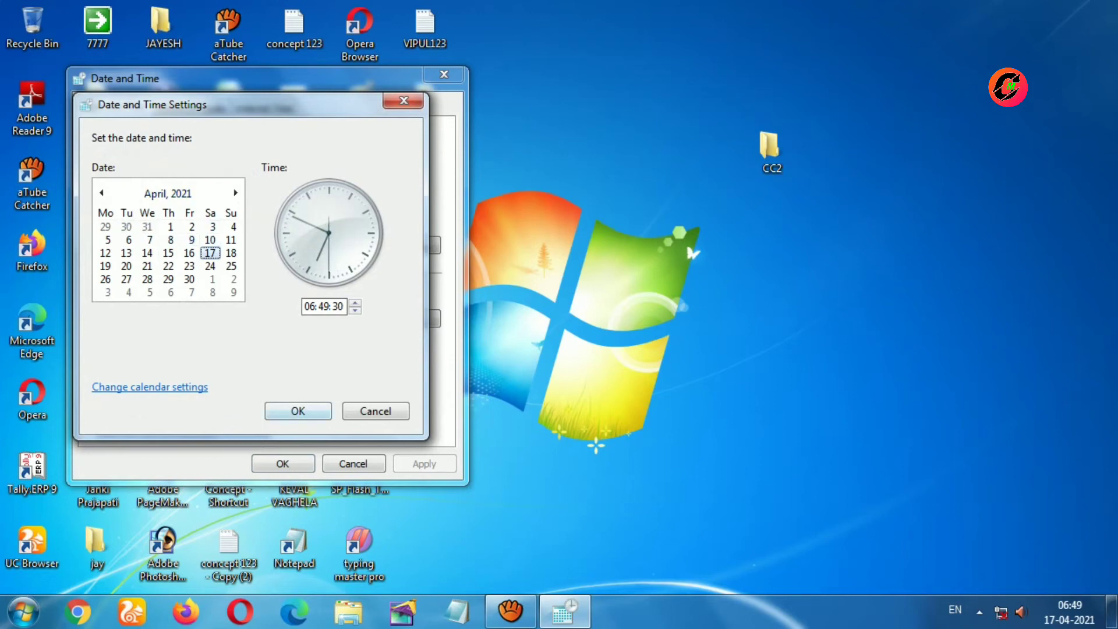
click(297, 411)
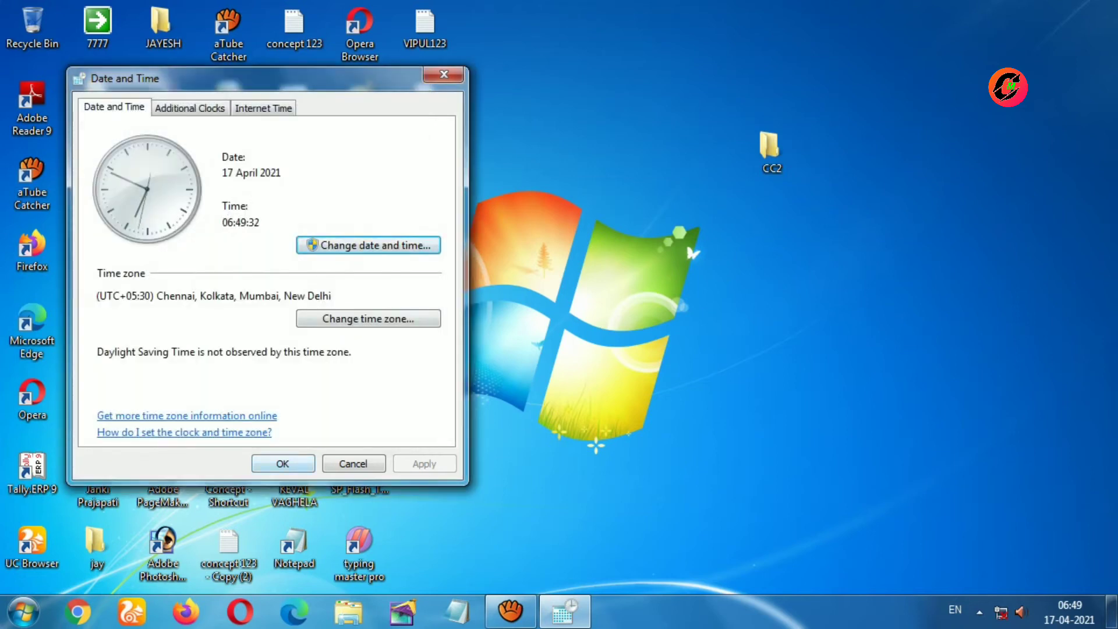
key(Return)
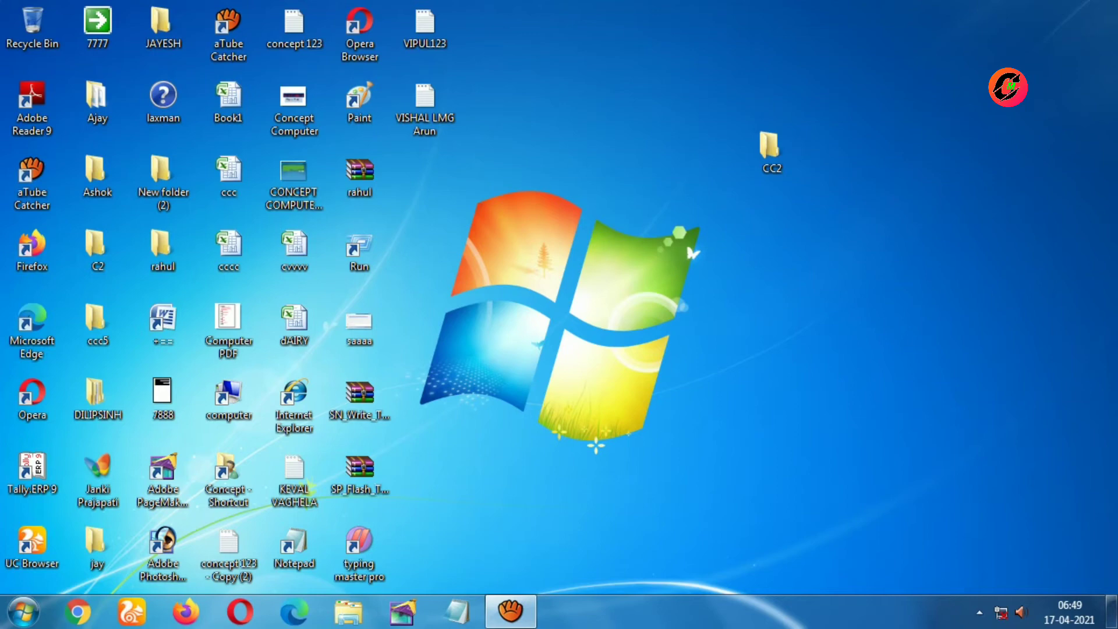
Refresh the desktop twice.
right_click(871, 156)
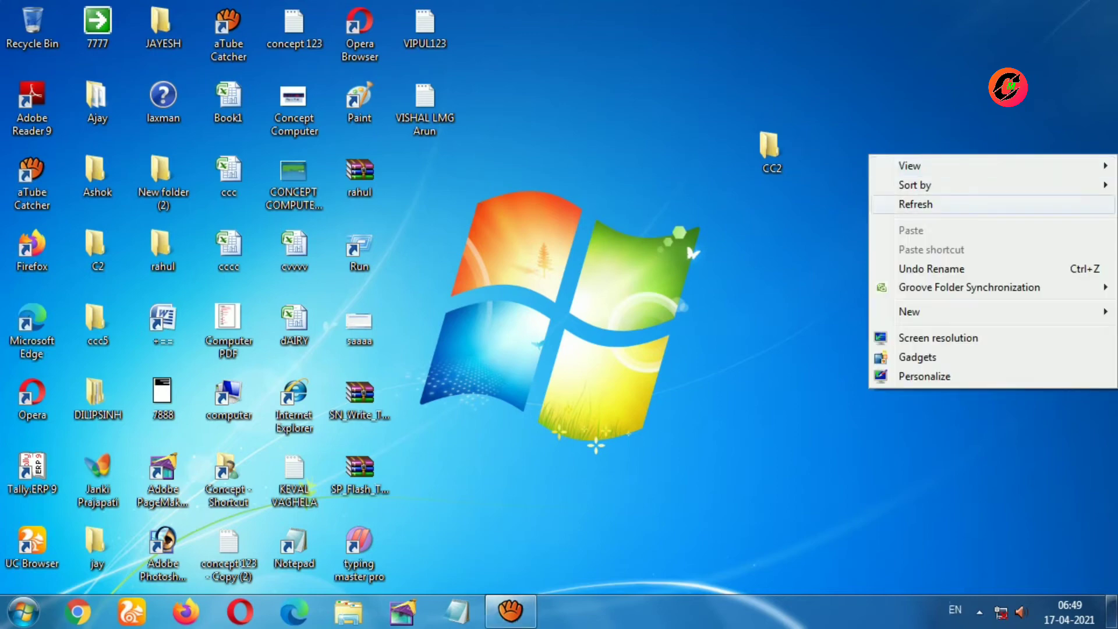
key(Return)
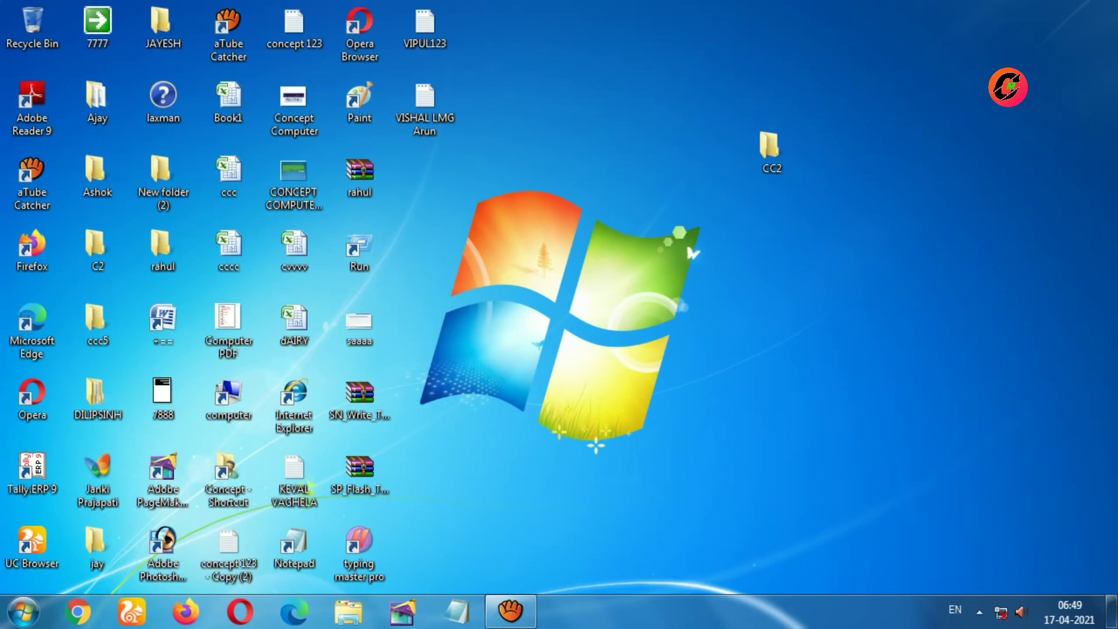
key(shift+F10)
key(Return)
Launch Notepad from the Start menu and move its window to the middle of the desktop.
key(super)
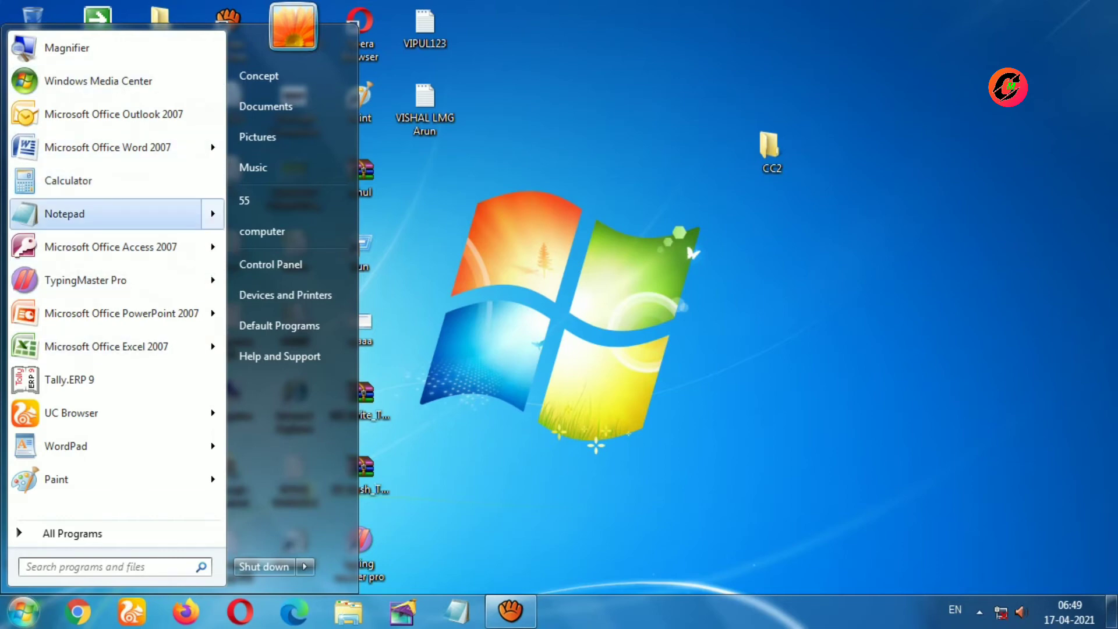
key(Right)
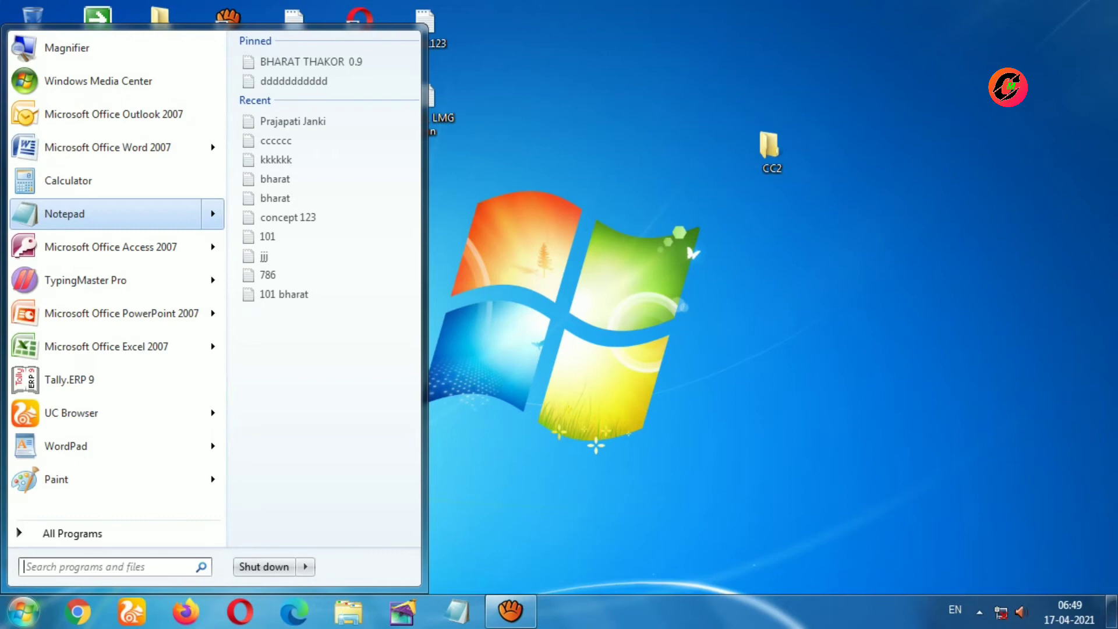
key(Return)
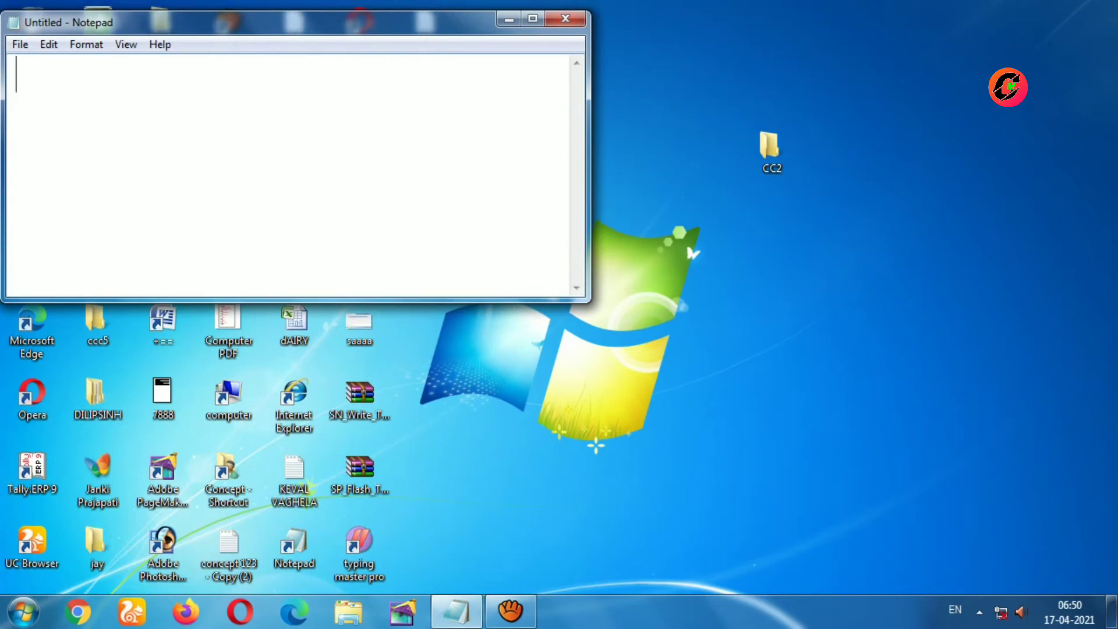
drag(291, 22, 563, 181)
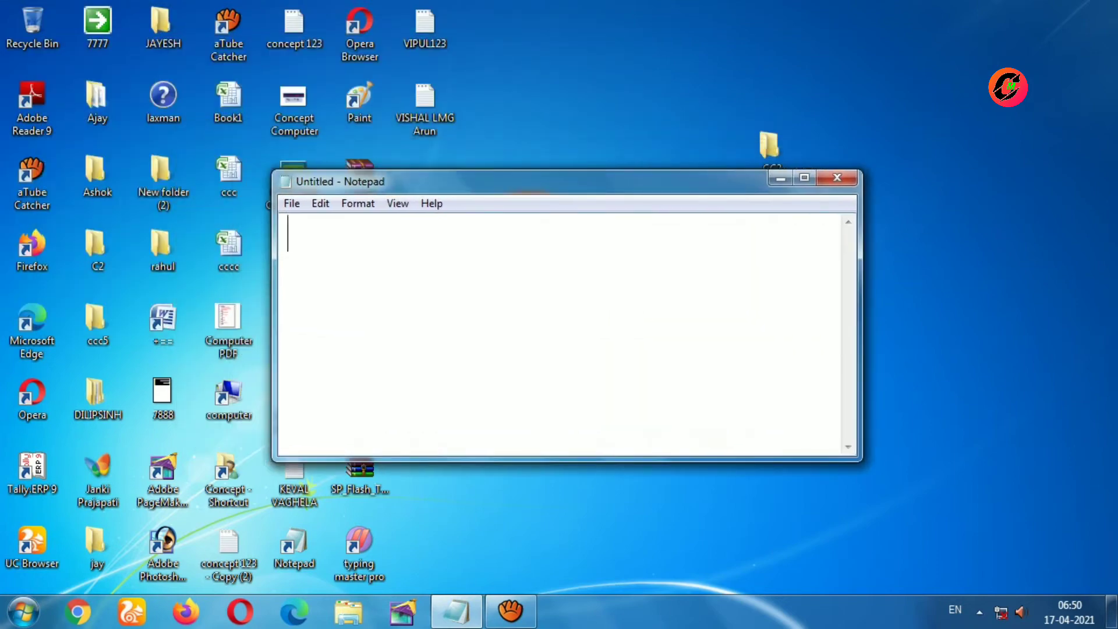
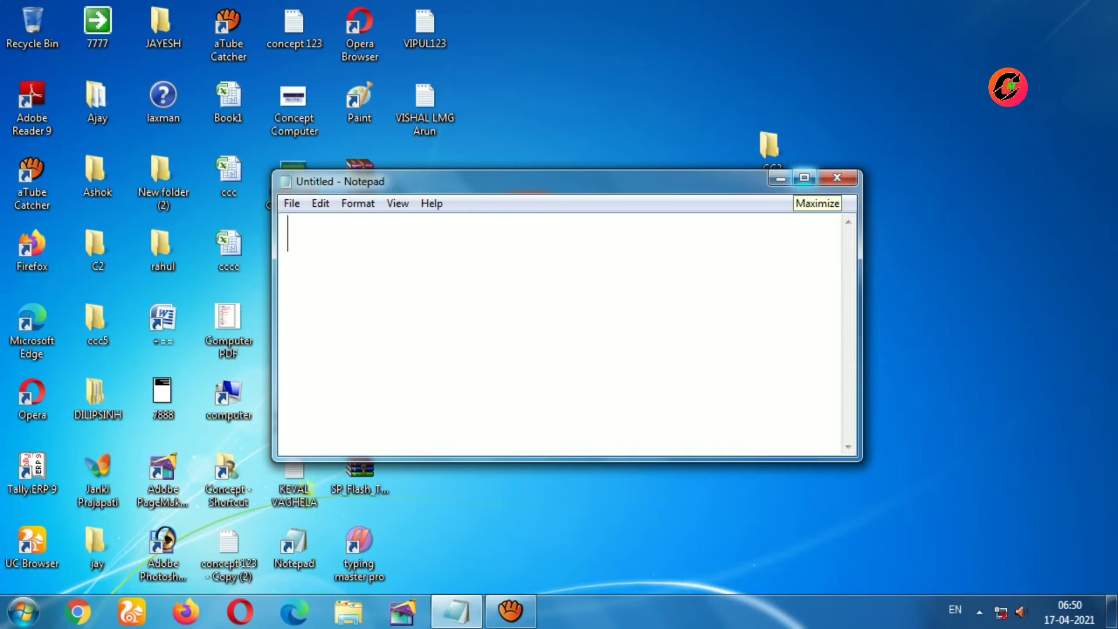
Maximize the Notepad window, minimize it to the taskbar, restore it and close it.
click(804, 177)
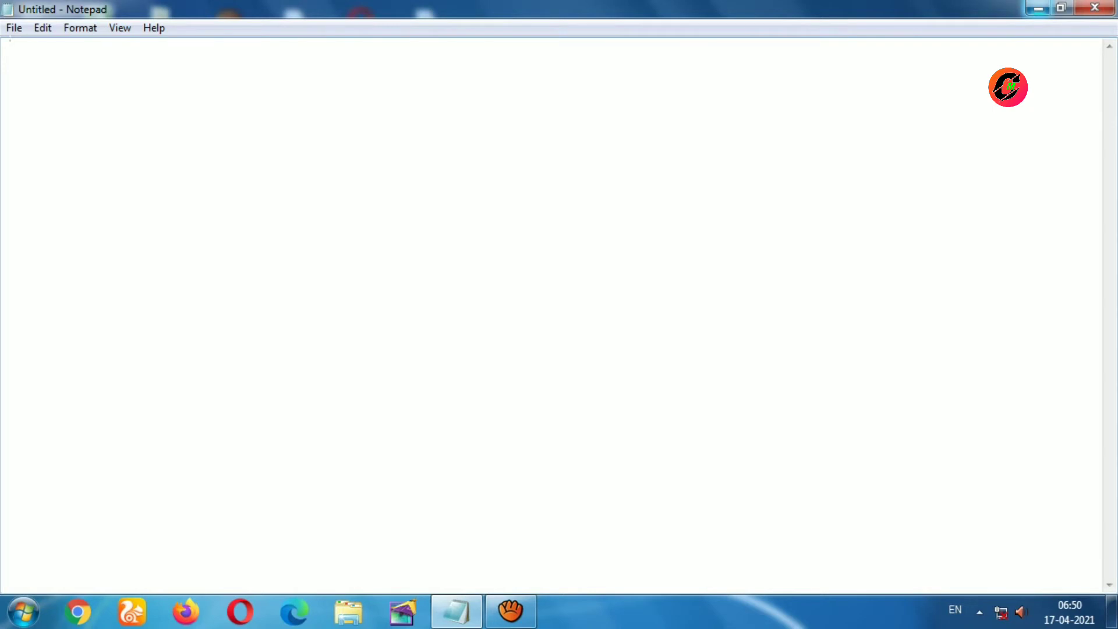
click(1037, 8)
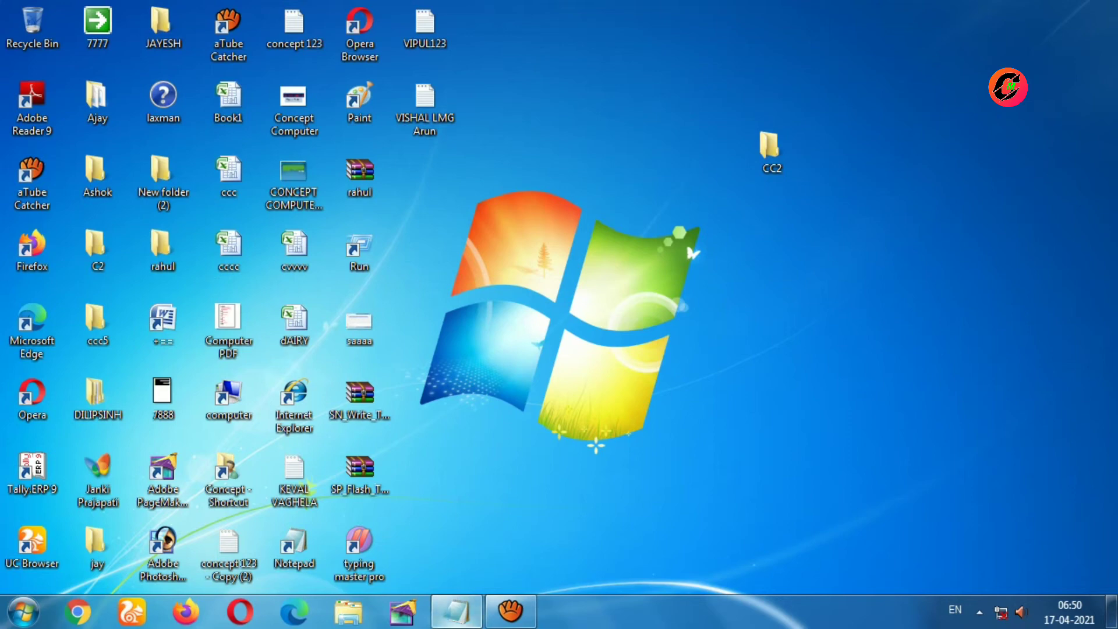
click(457, 611)
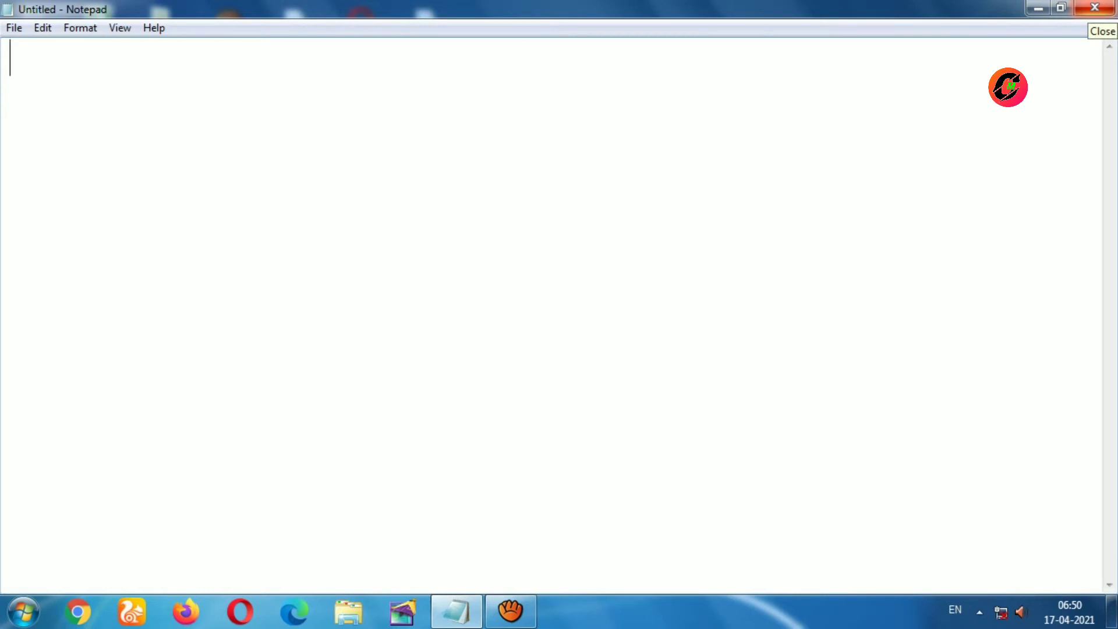
click(1094, 7)
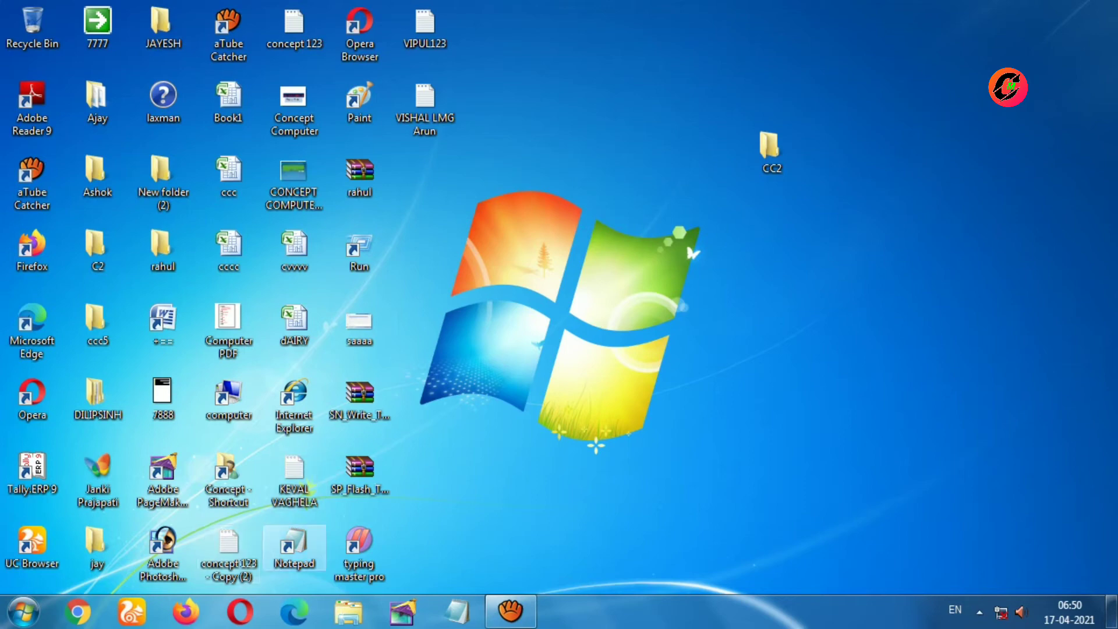
Reopen Notepad from its desktop shortcut with the window maximized and the page left blank.
double_click(294, 547)
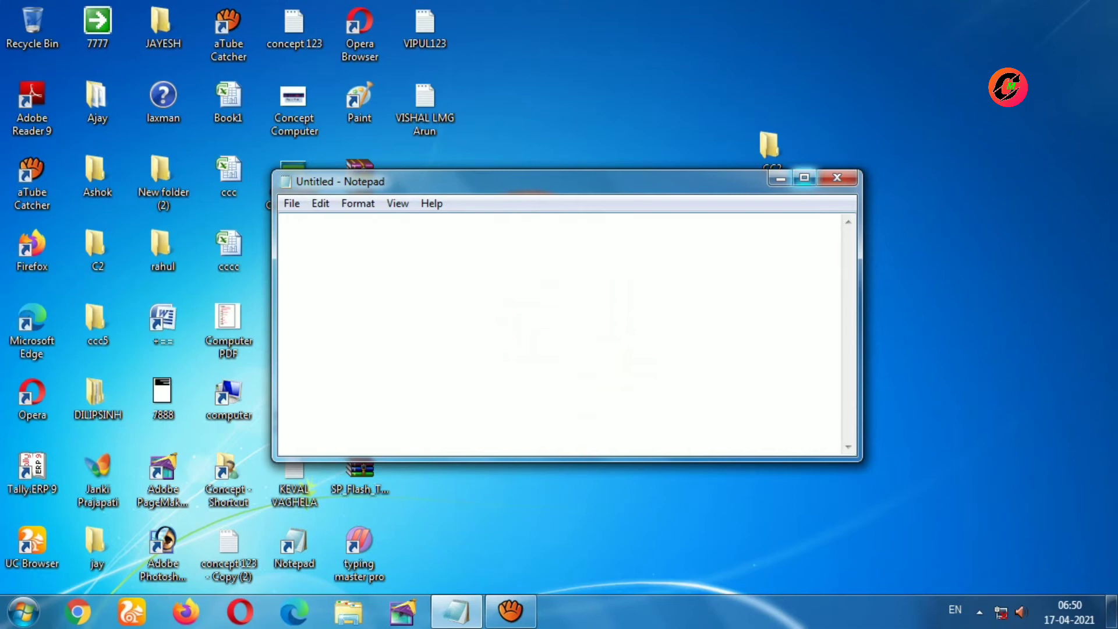
click(804, 178)
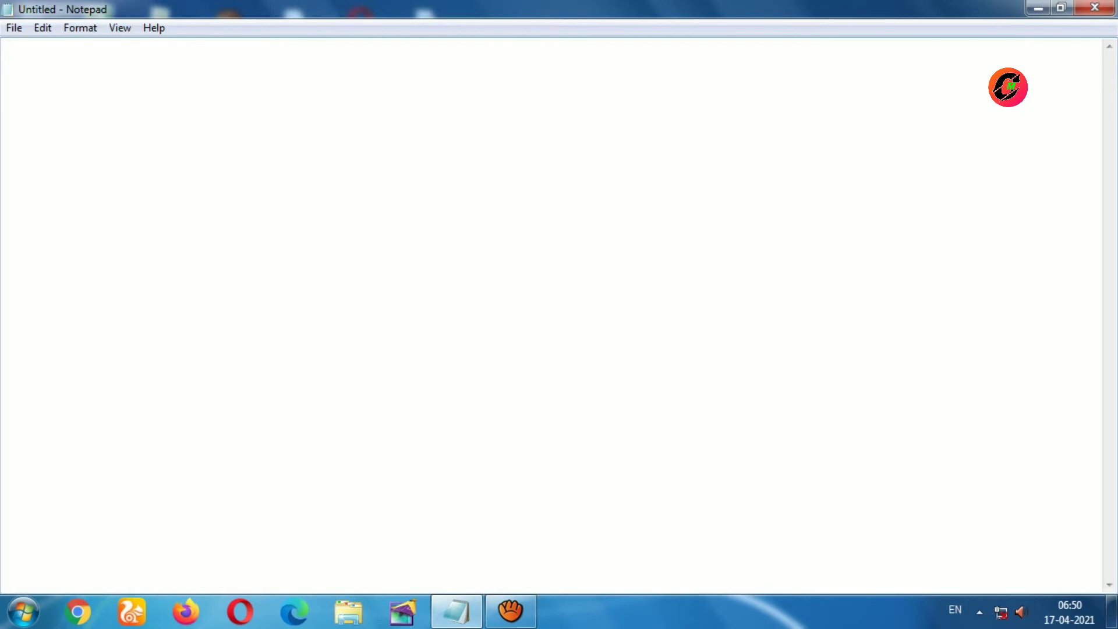
text(ఓ)
key(BackSpace)
Change the Notepad text font to Arial.
click(80, 28)
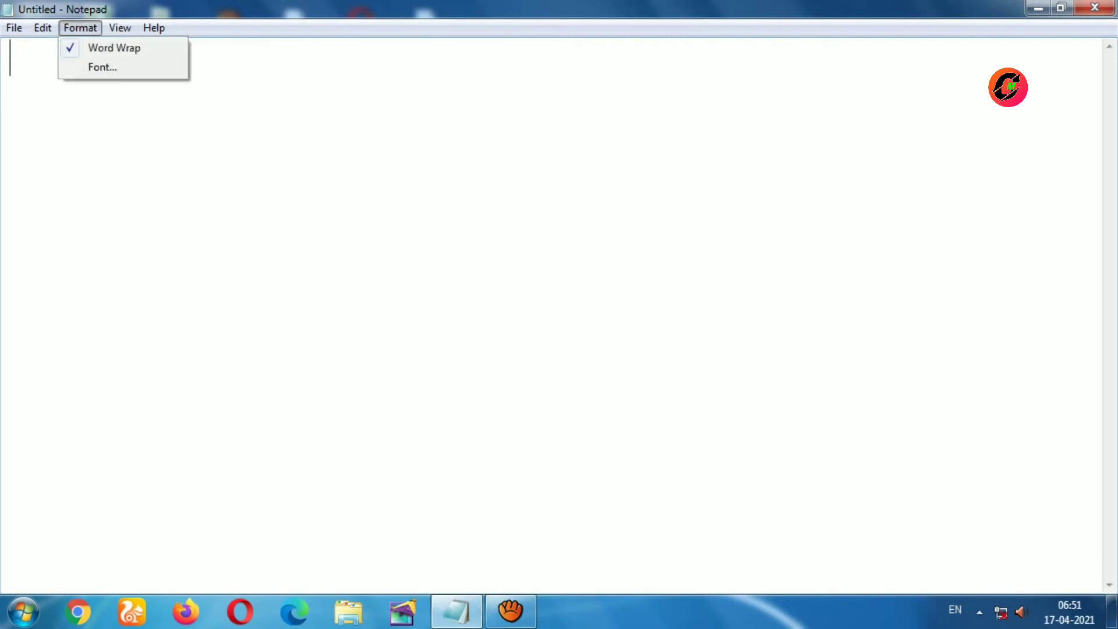
click(102, 67)
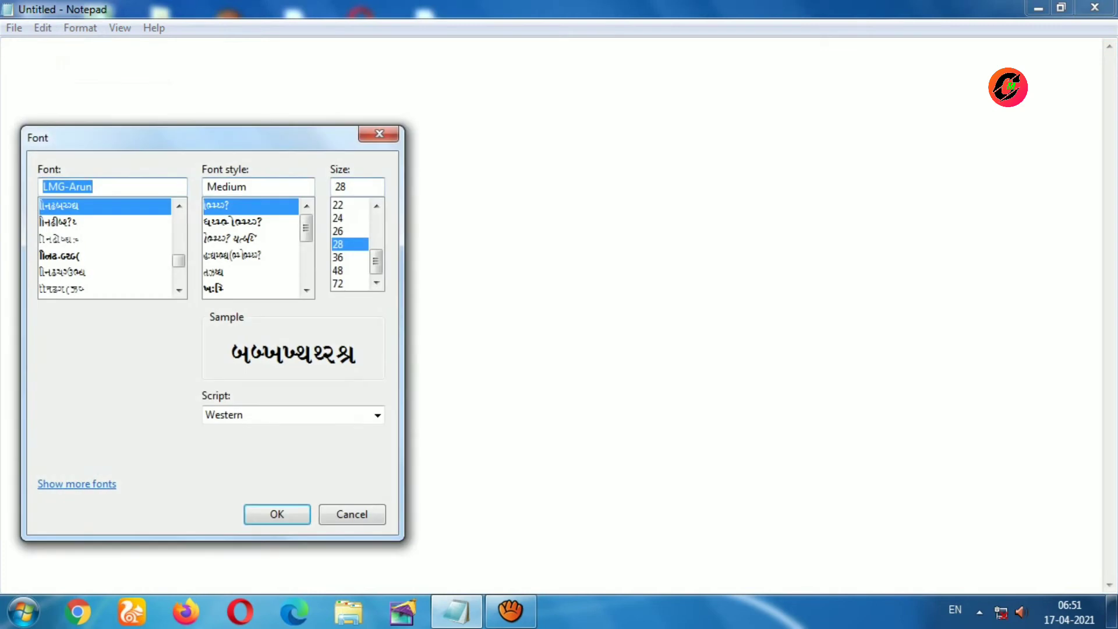
text(a)
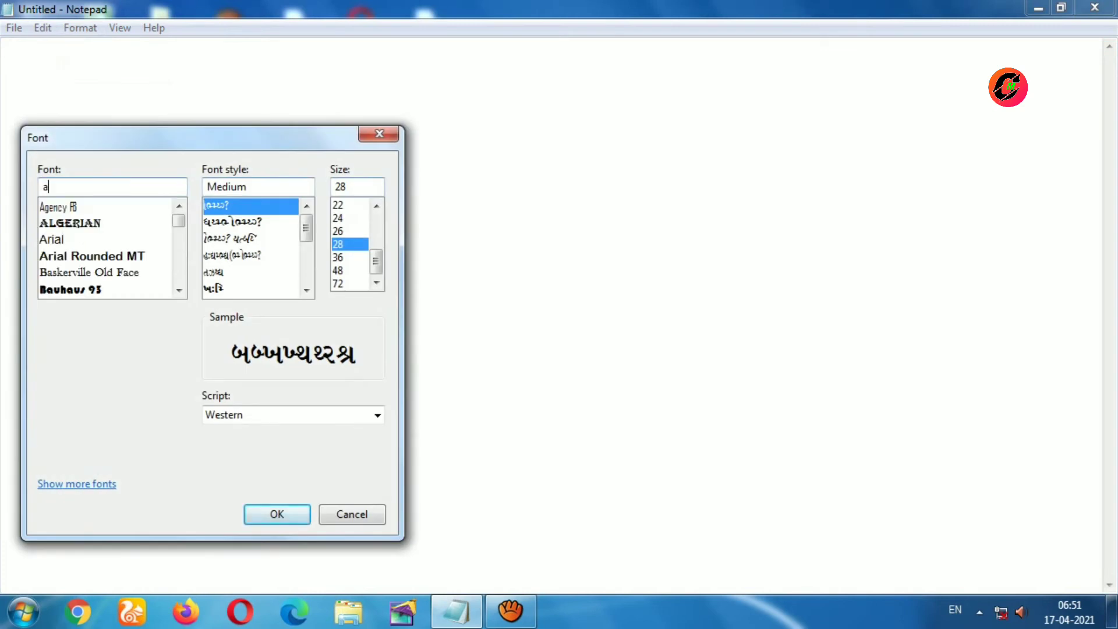
click(51, 240)
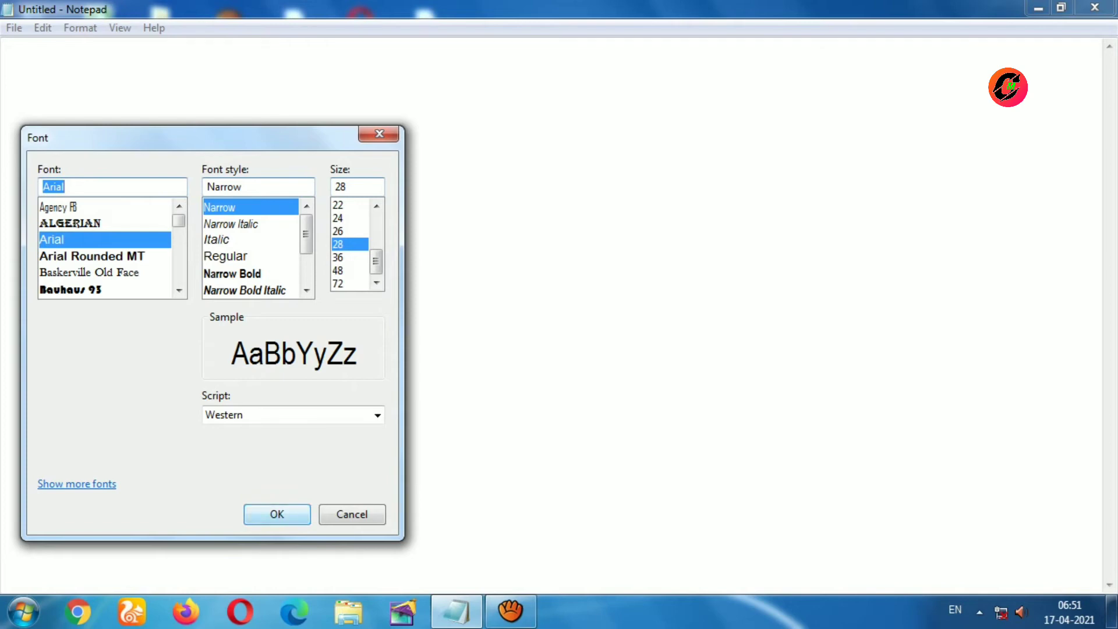
key(Return)
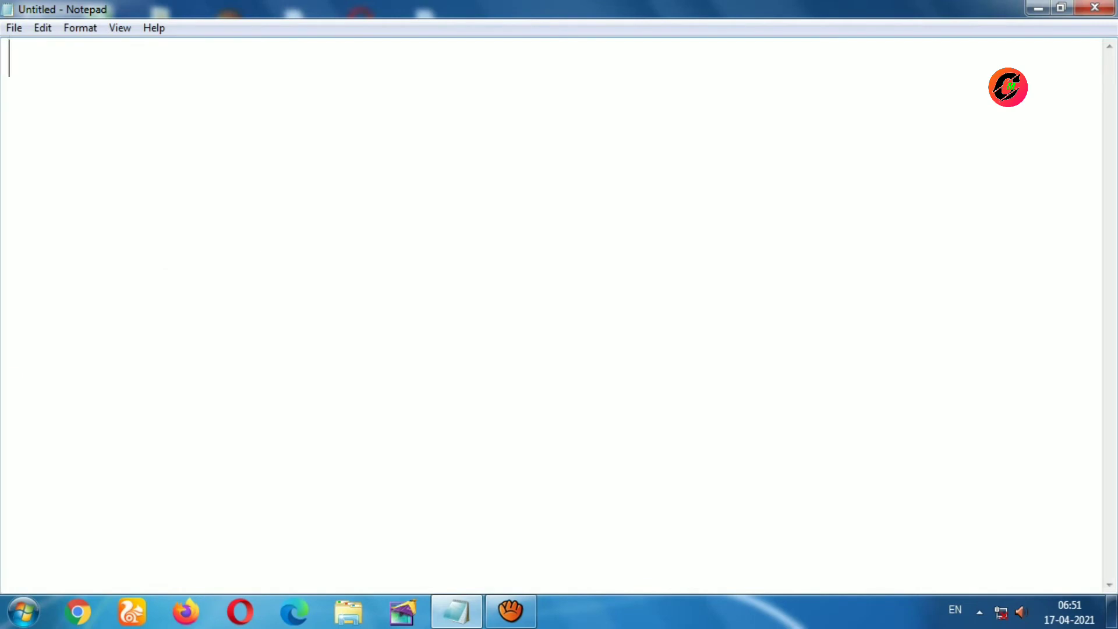
Write "Concept Monitor" in the blank document.
text(Conc)
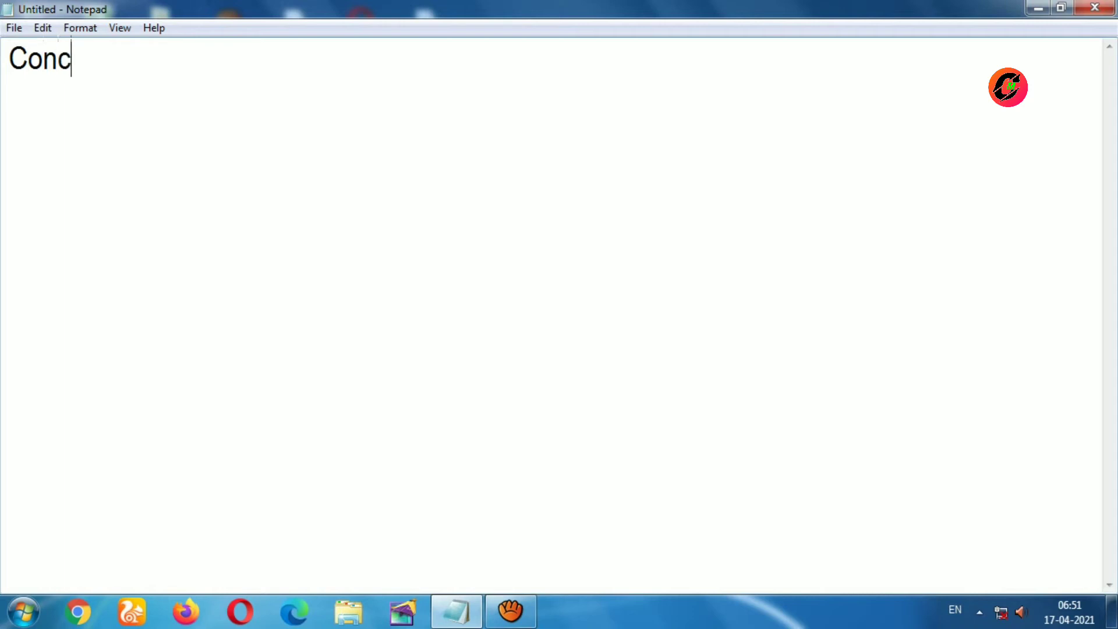
text(ept)
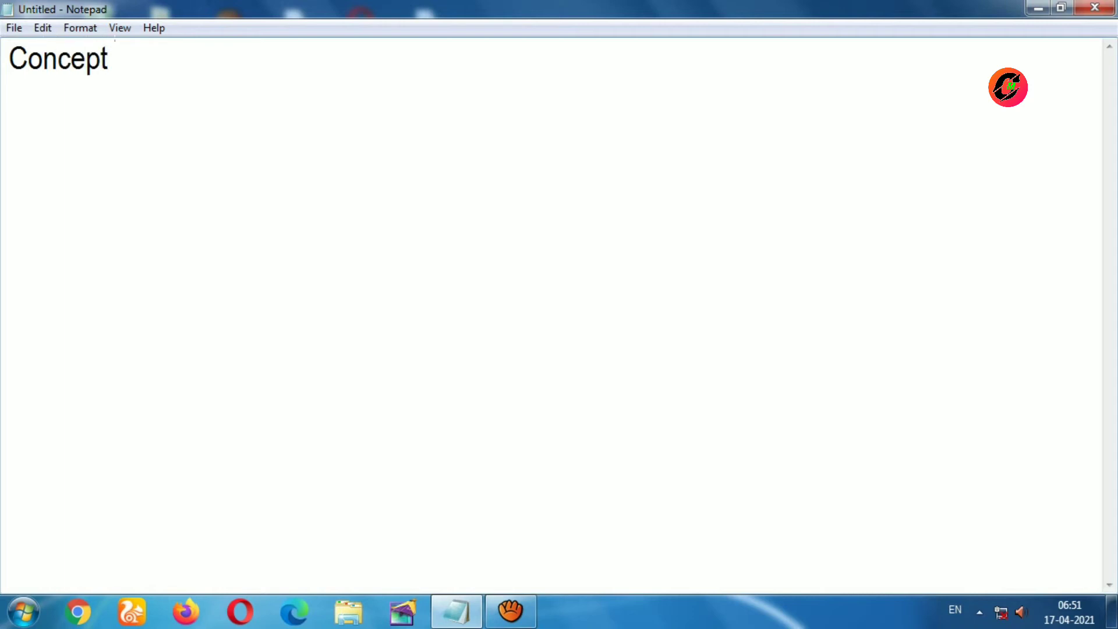
text( Moni)
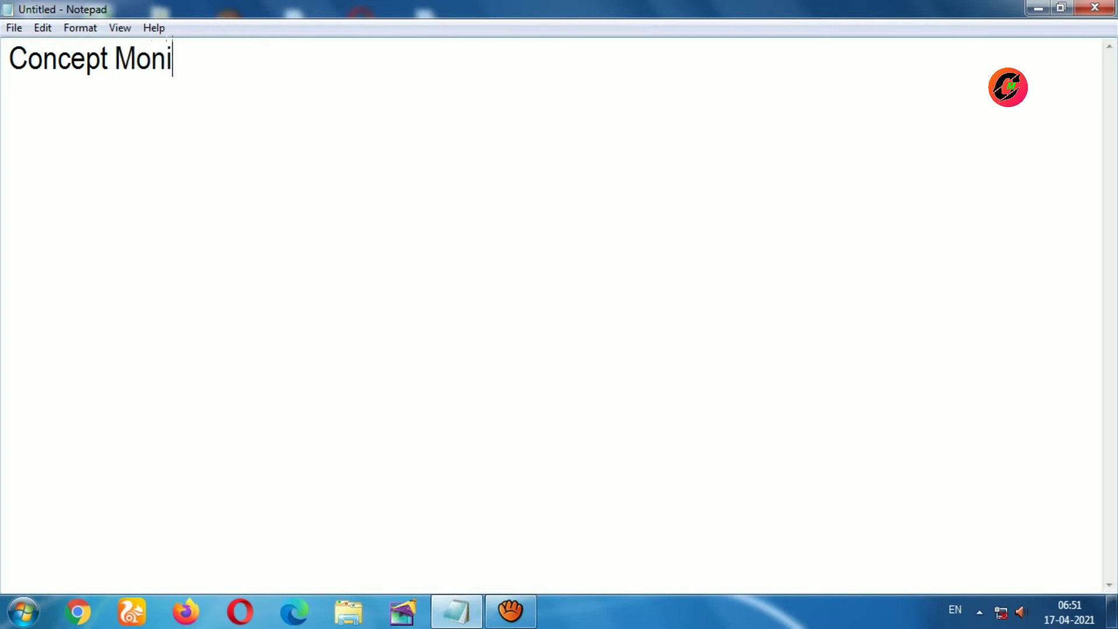
text(tor)
Look through Notepad's file commands, such as New, Open, Save and Save As.
key(alt)
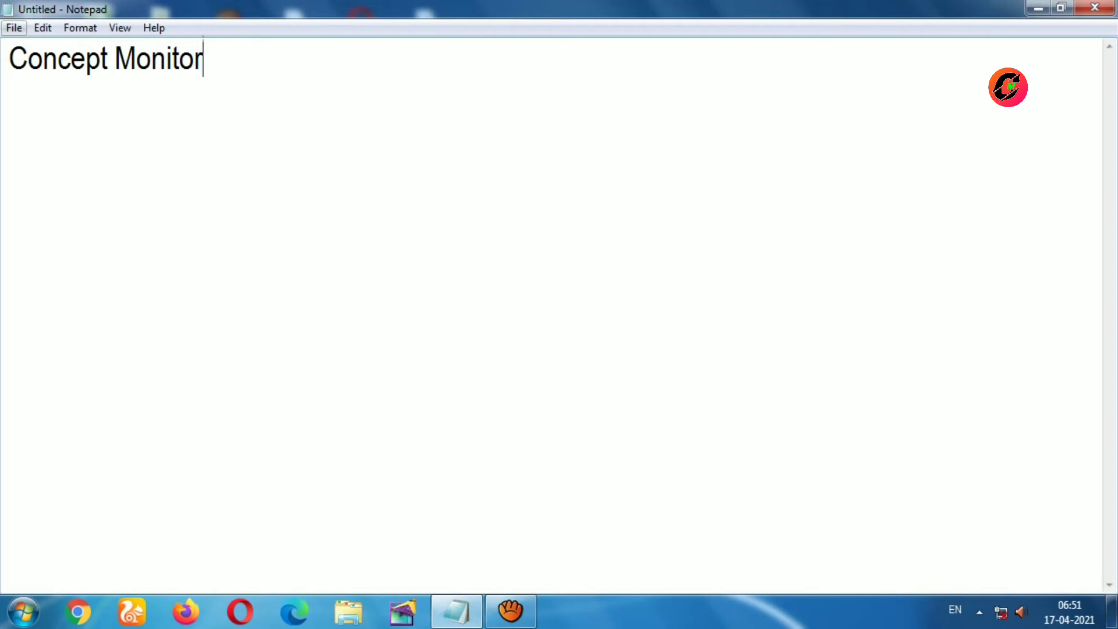
key(Return)
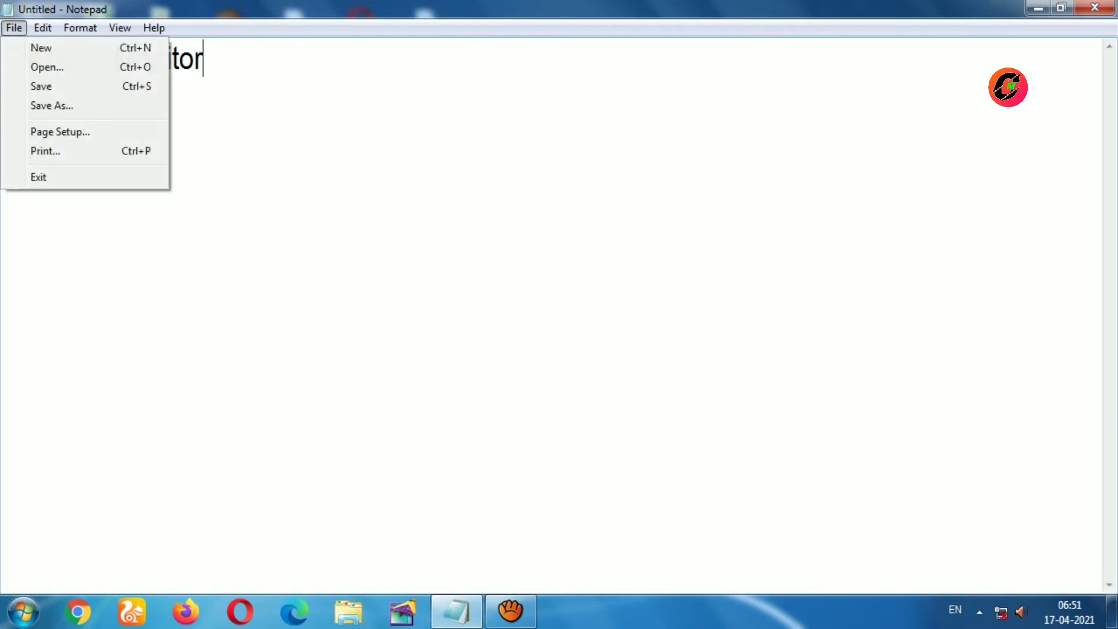
key(Down)
key(Down)
key(Down)
key(Up)
key(Down)
key(Return)
key(Down)
key(Down)
key(Up)
key(Escape)
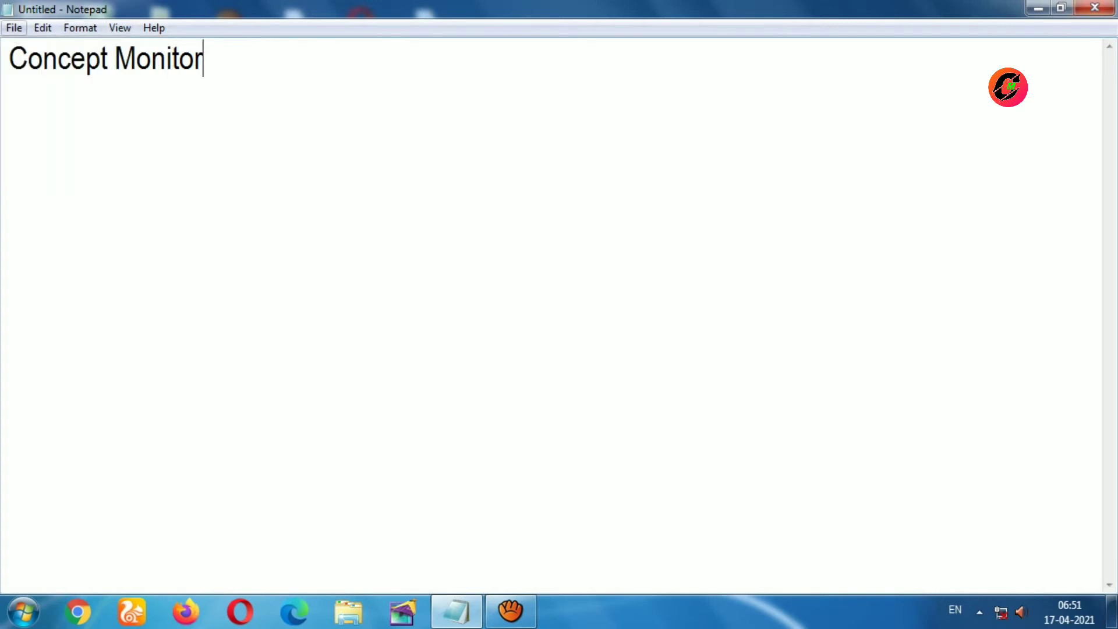
View the Save As options for the untitled document and cancel without saving.
key(alt+f)
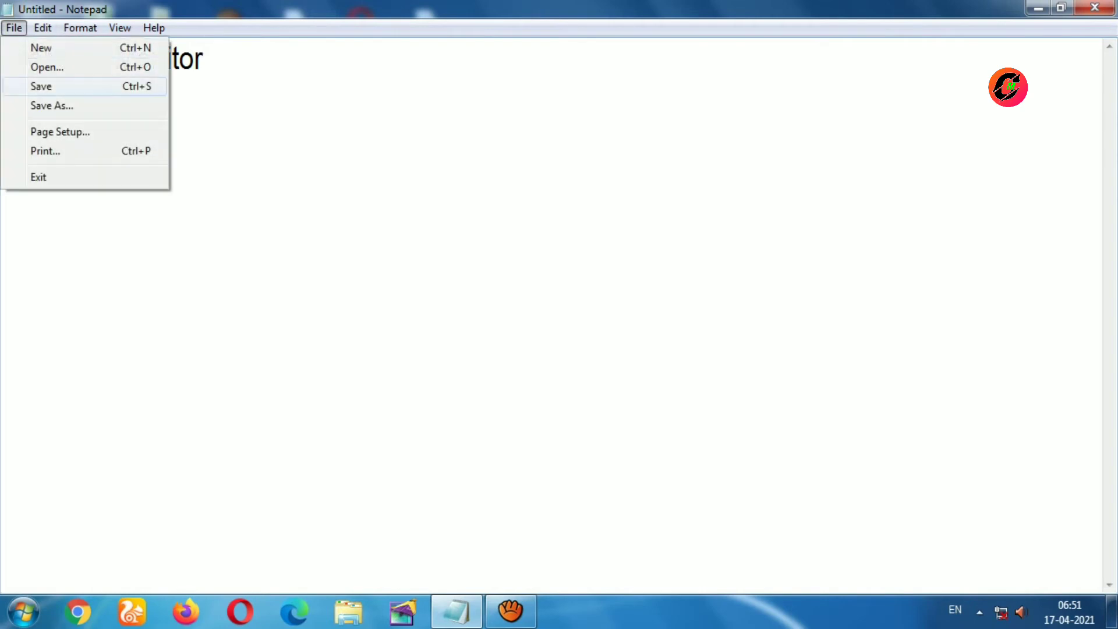
key(Down)
key(Return)
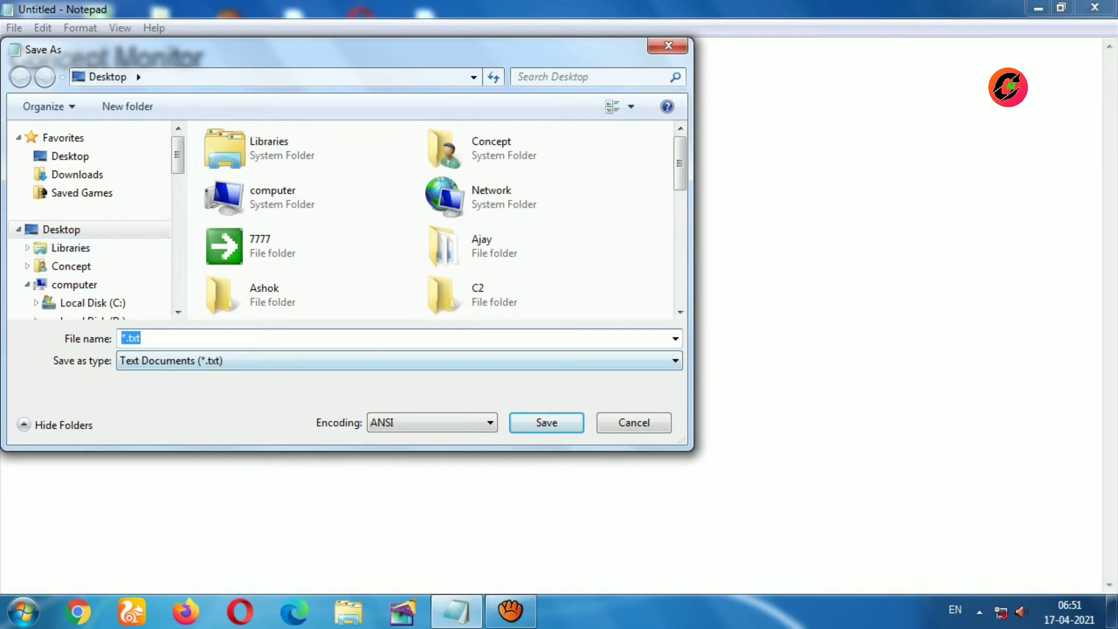
key(Escape)
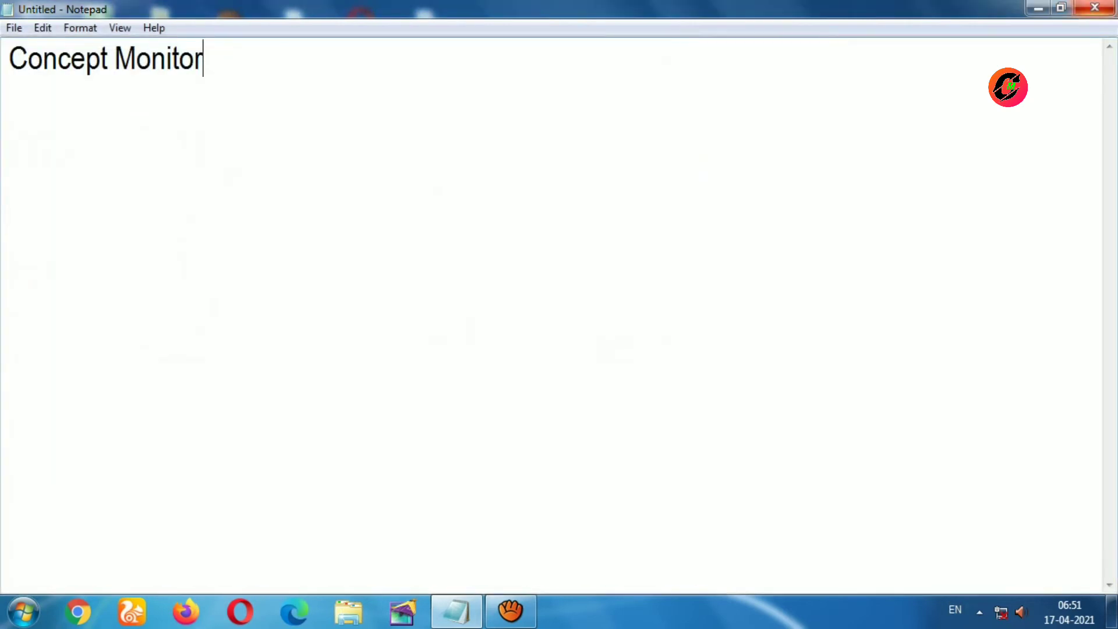
Start saving the untitled document and enter Monitor as its file name.
click(1094, 7)
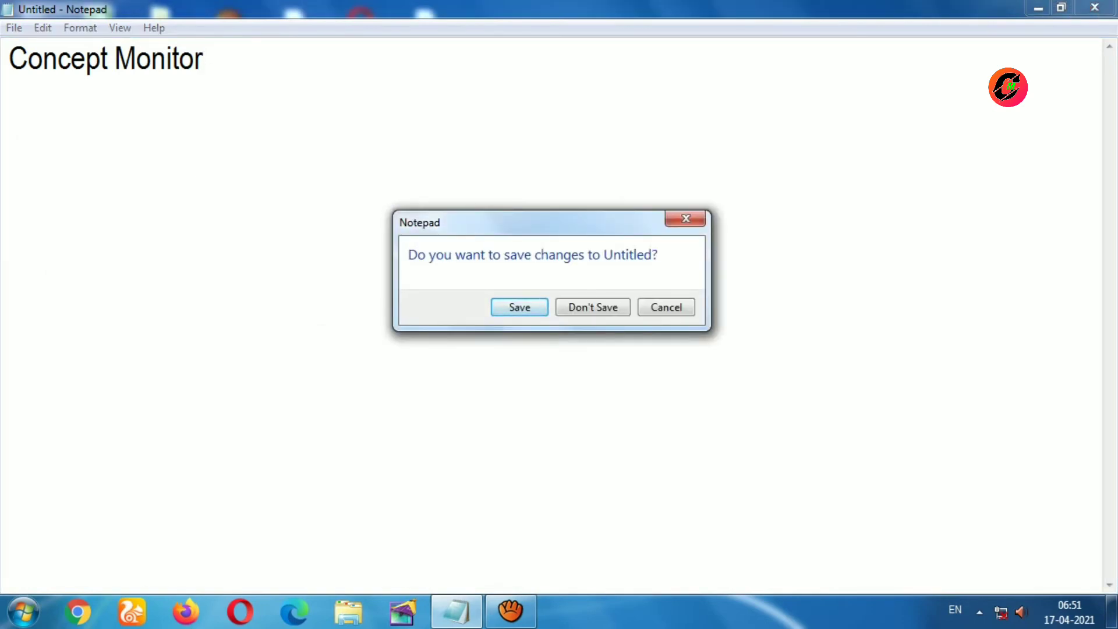
key(Return)
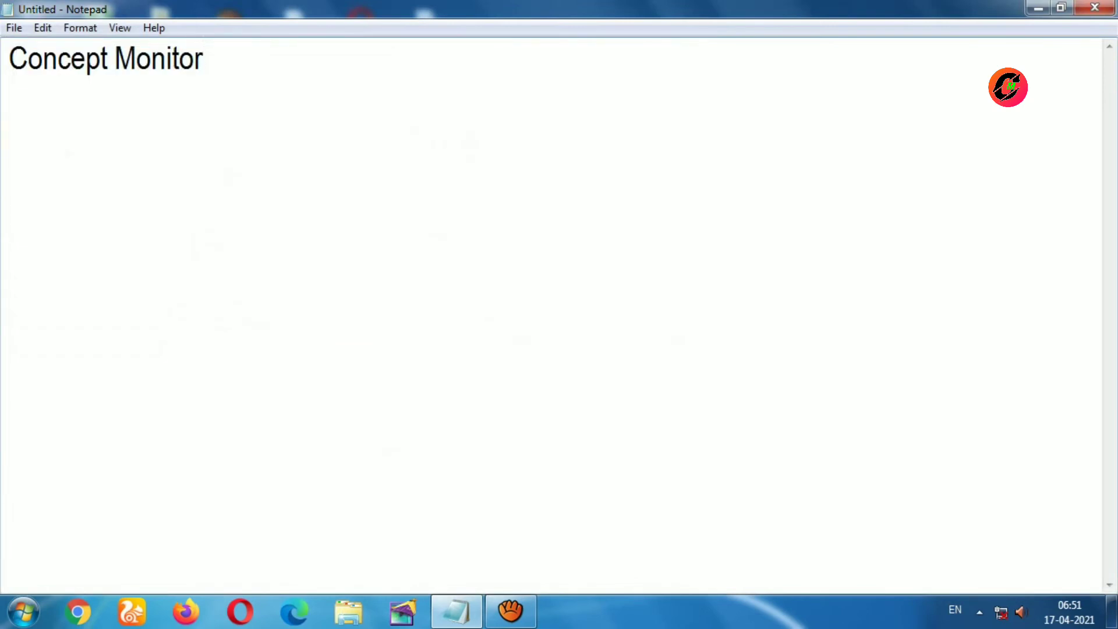
key(ctrl+s)
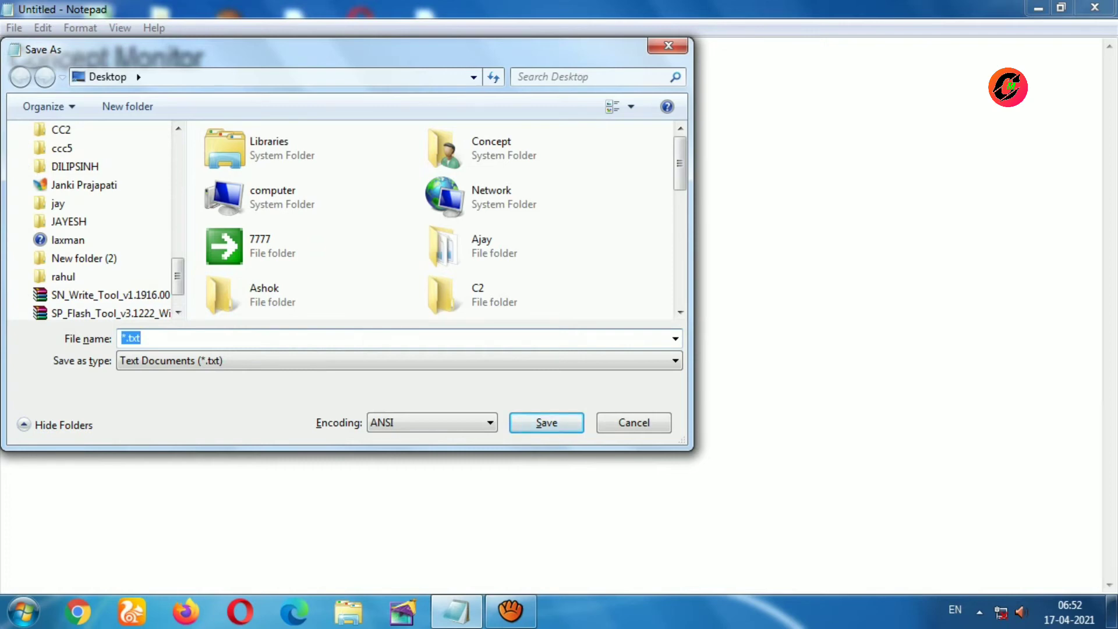
click(140, 338)
key(BackSpace)
key(BackSpace)
key(BackSpace)
key(BackSpace)
key(BackSpace)
text(M)
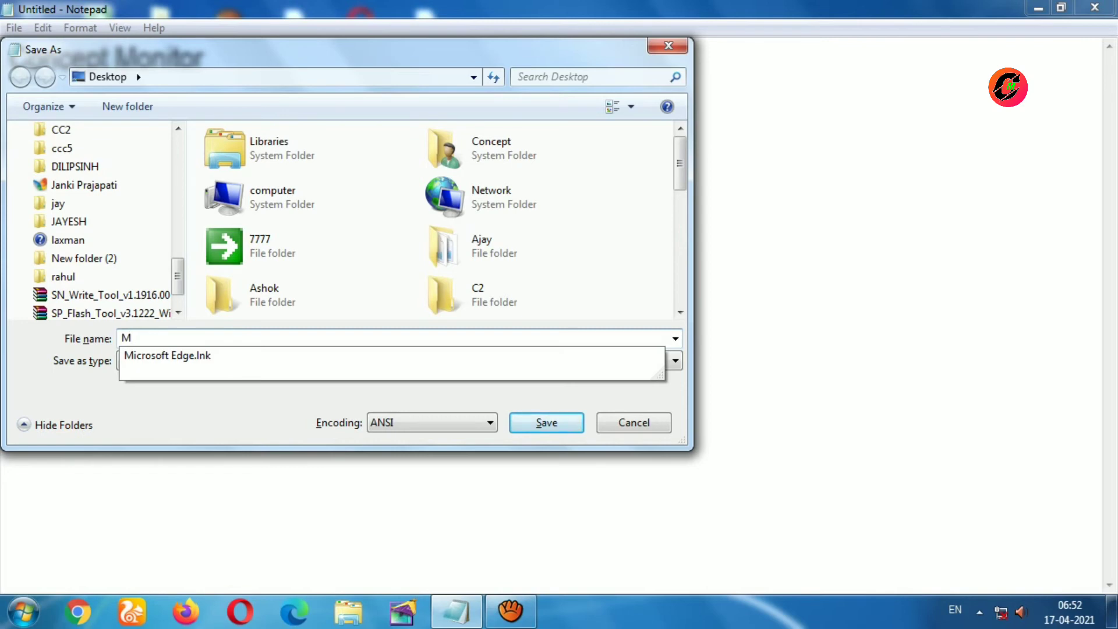
text(oni)
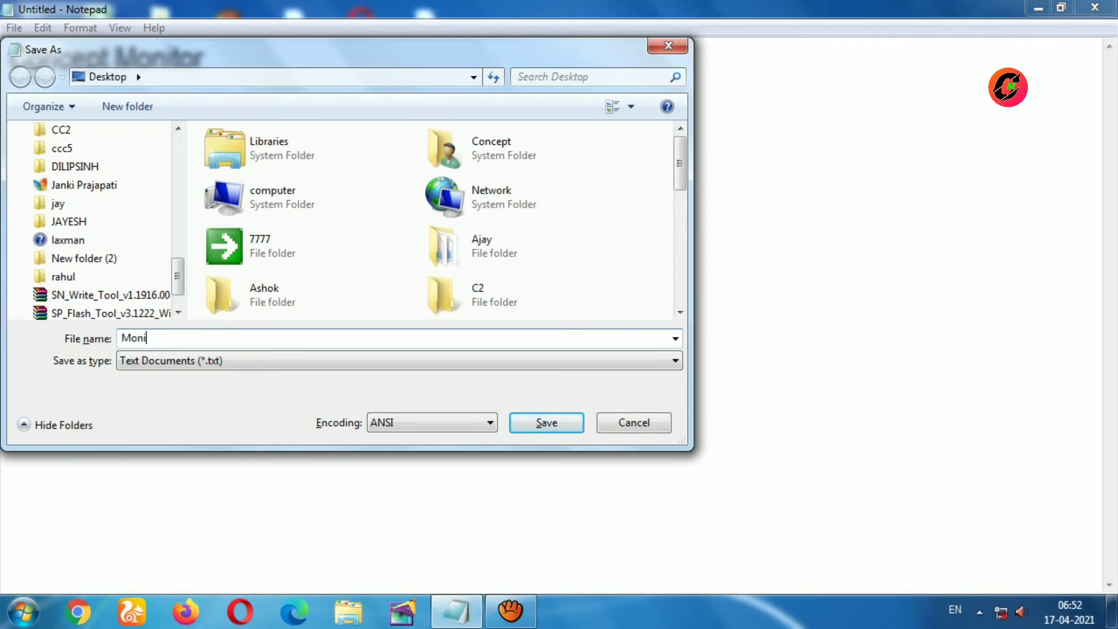
text(tor)
Look through the Concept and Libraries save locations, and return to Desktop as the location.
scroll(93, 221, up, 6)
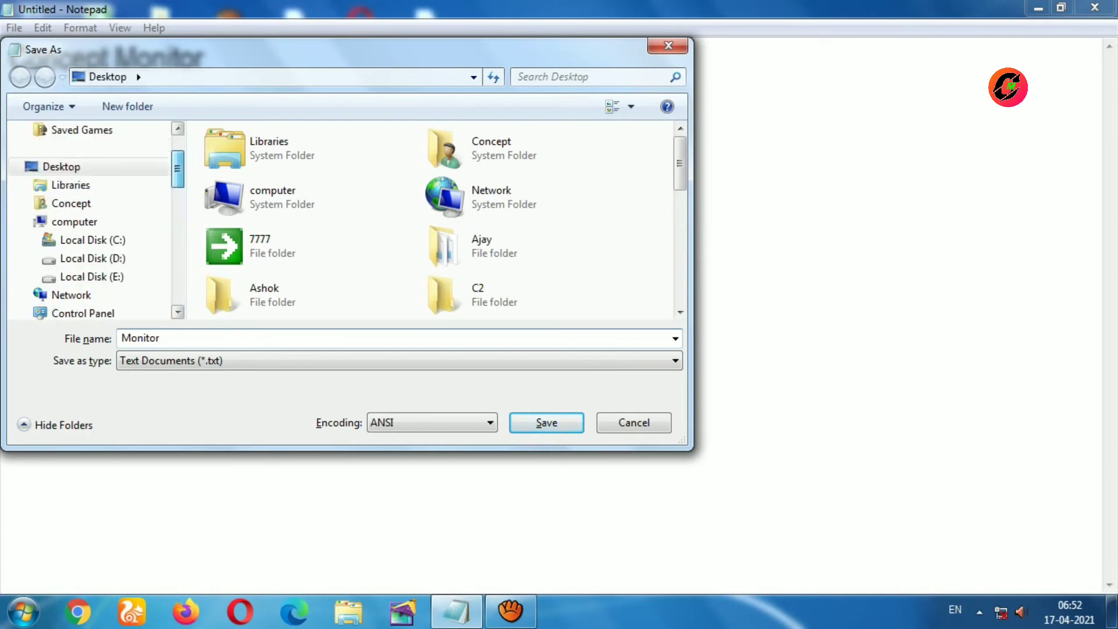
scroll(93, 222, up, 1)
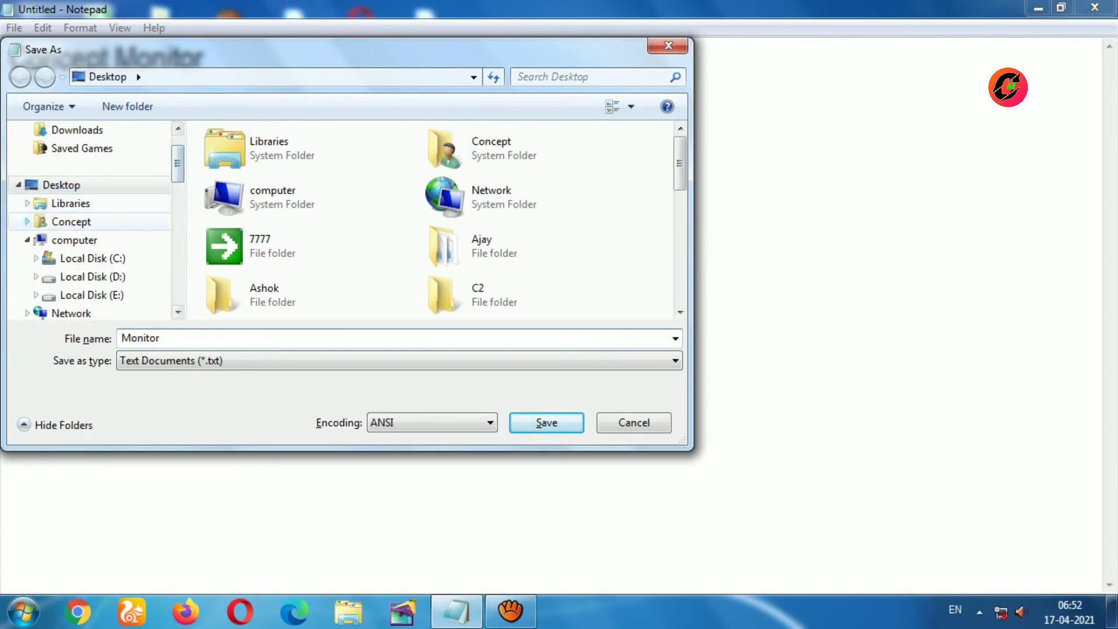
click(71, 222)
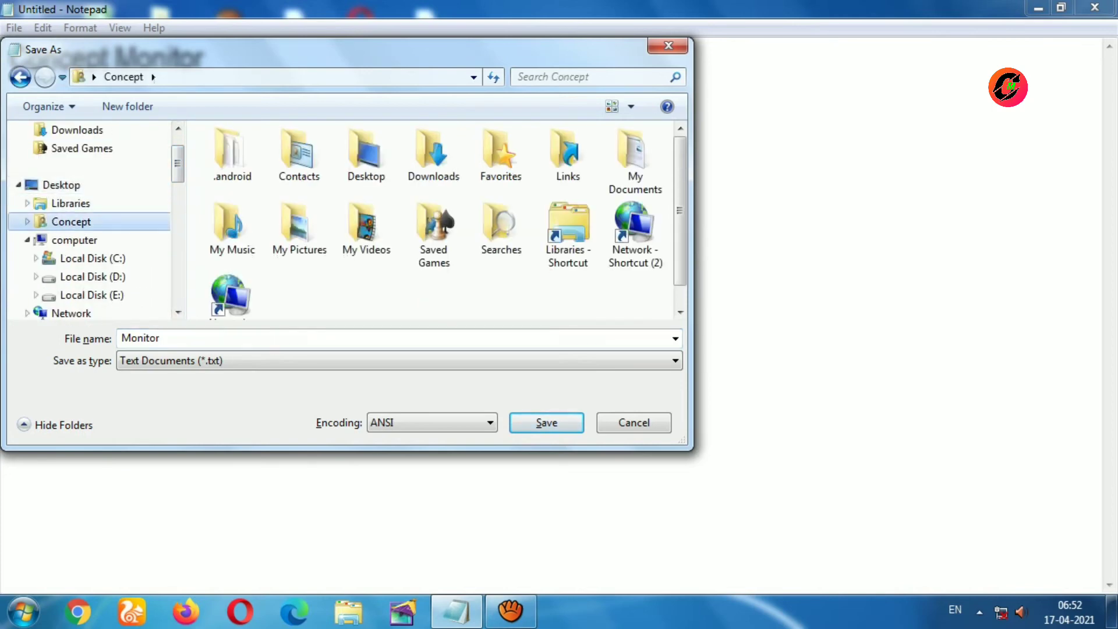
click(70, 202)
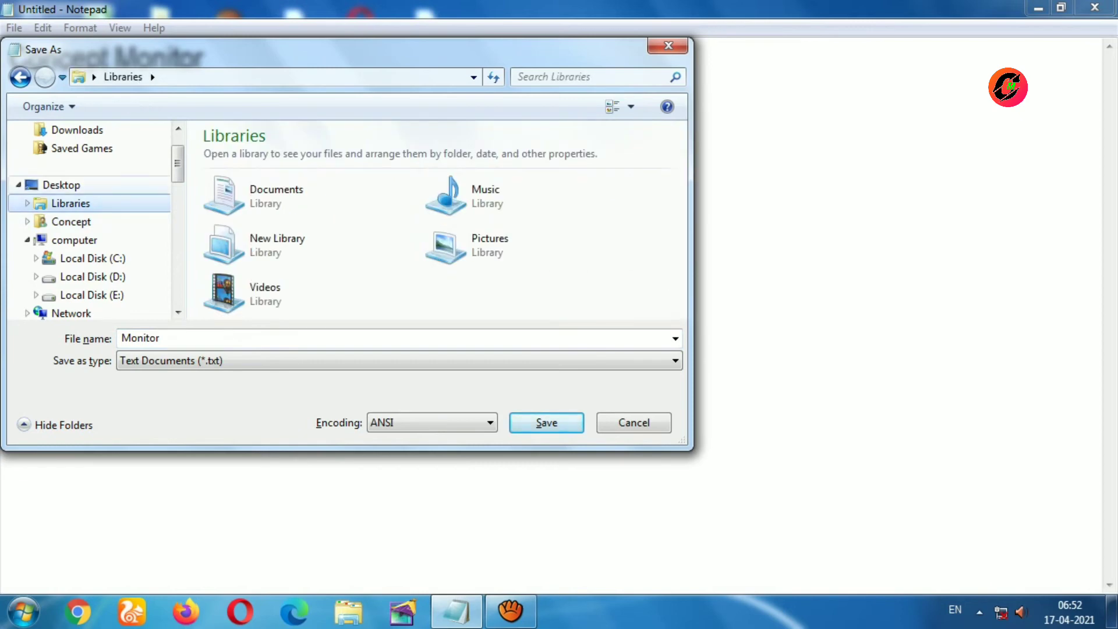
click(61, 184)
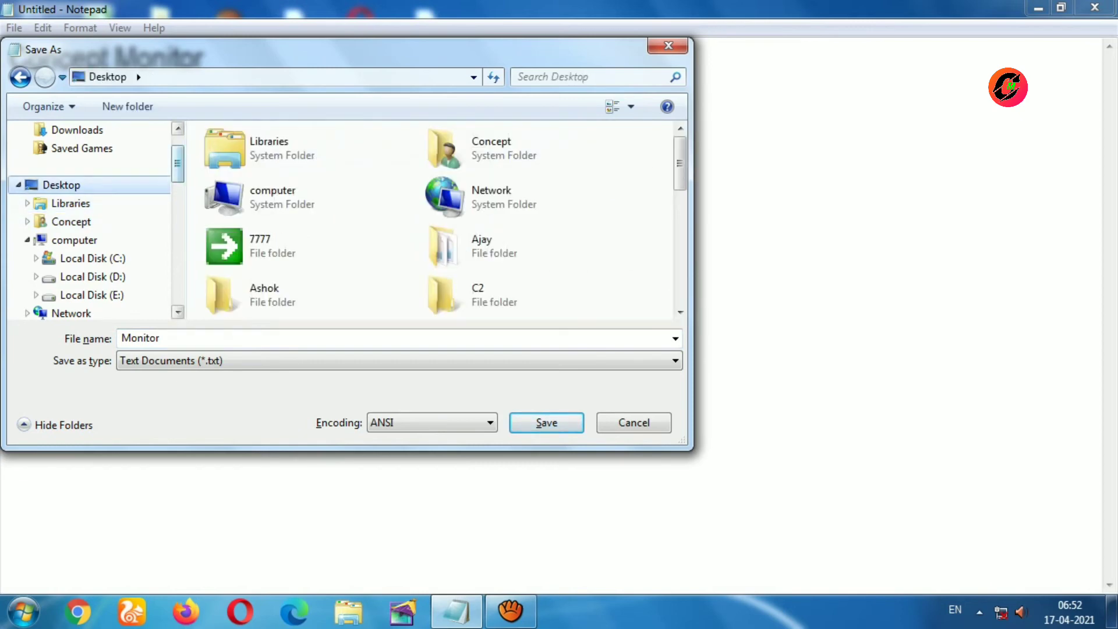
scroll(90, 221, up, 1)
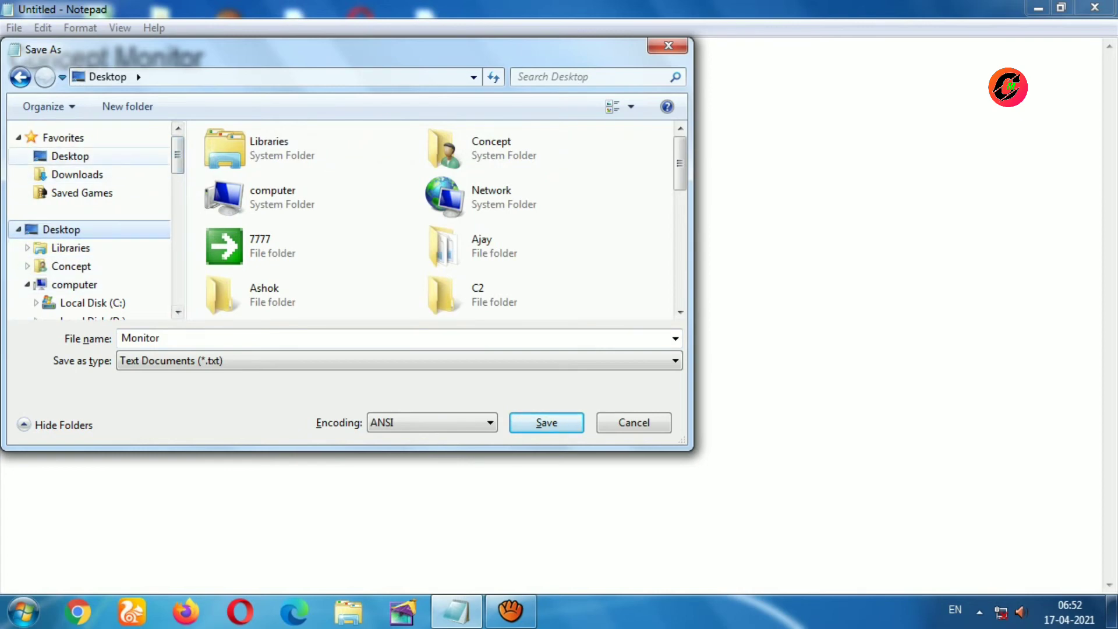
click(70, 156)
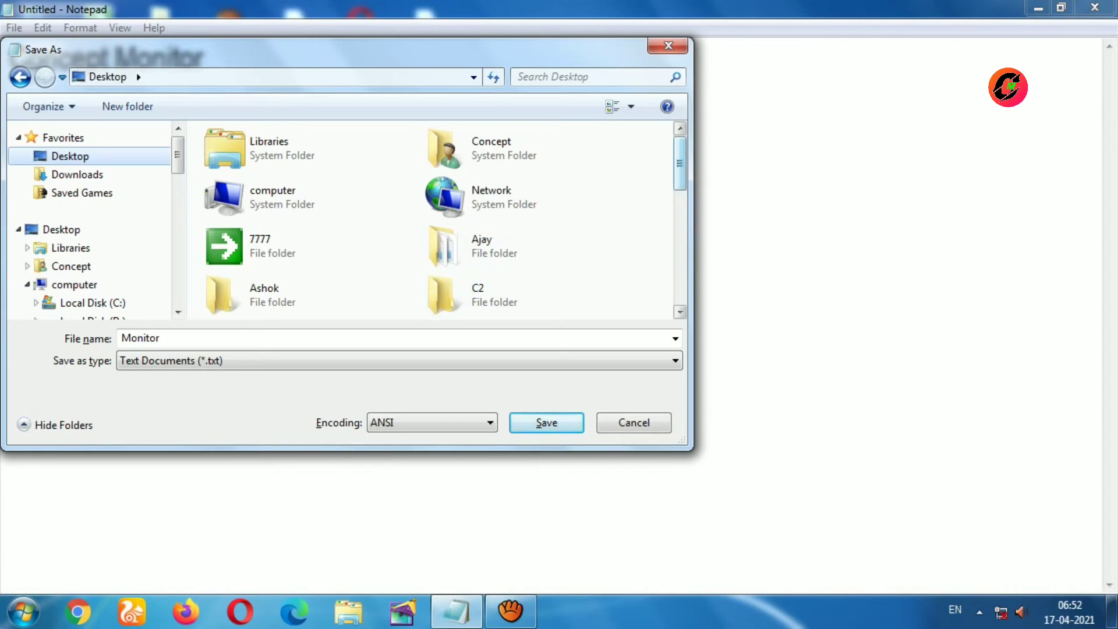
Save the document in the CC2 folder on the desktop and close Notepad.
scroll(430, 220, down, 3)
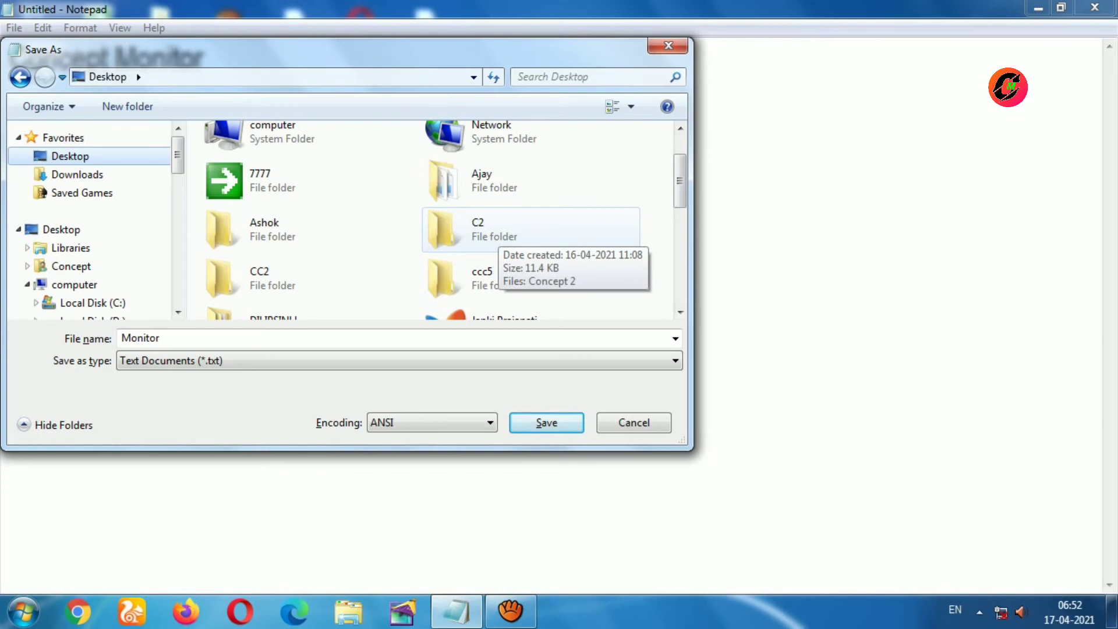
click(495, 232)
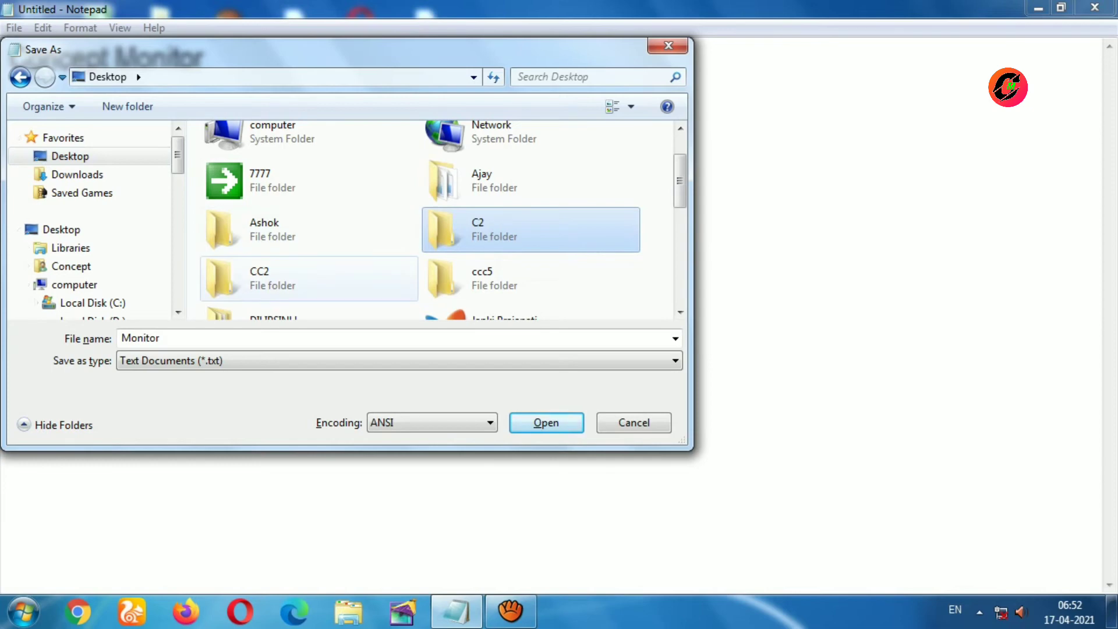
click(309, 278)
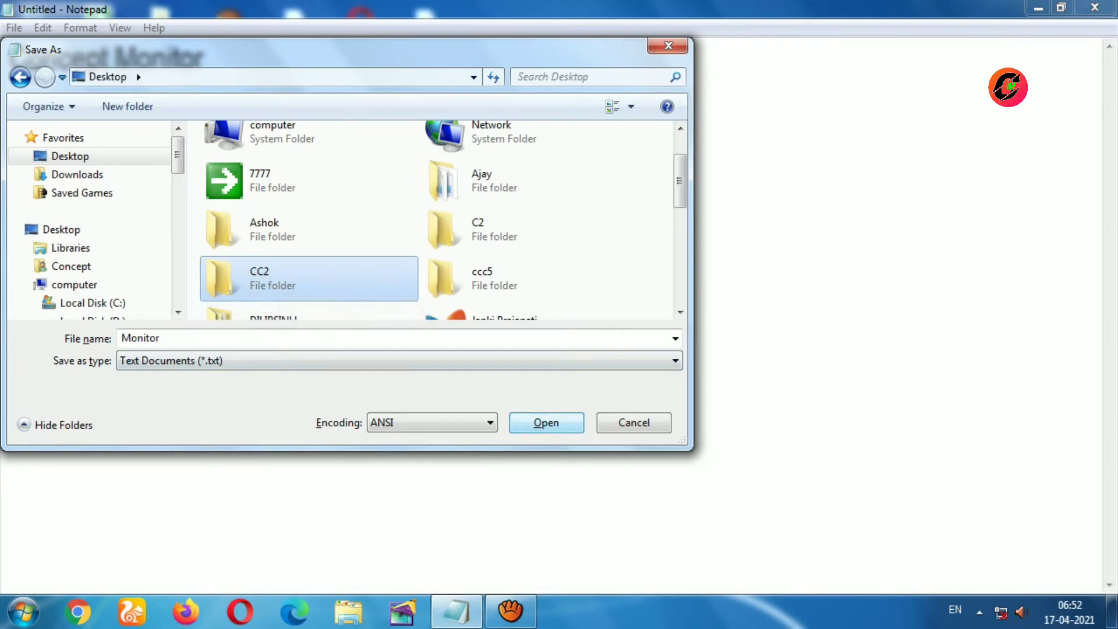
key(Return)
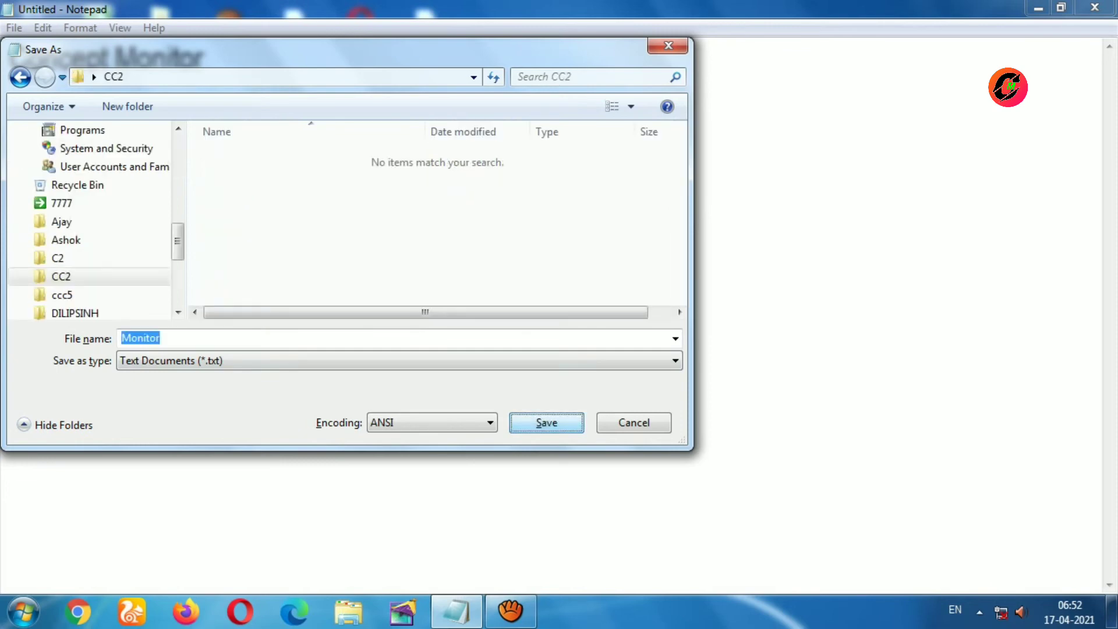
key(Return)
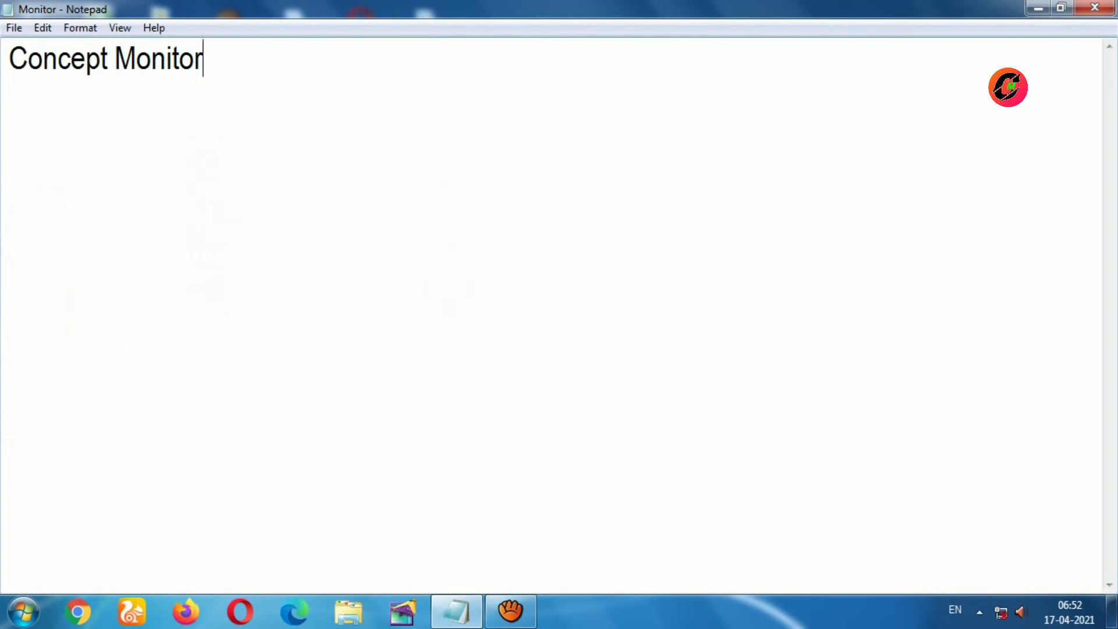
key(alt+F4)
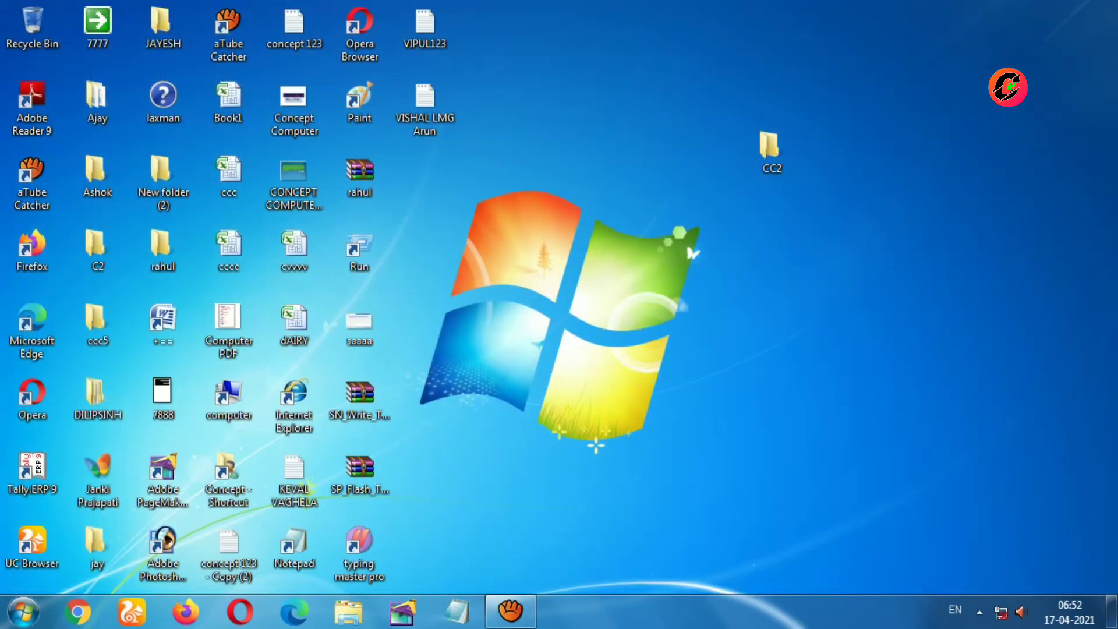
Open the Monitor text file from the CC2 desktop folder to check its content, and close the file and folder.
click(772, 150)
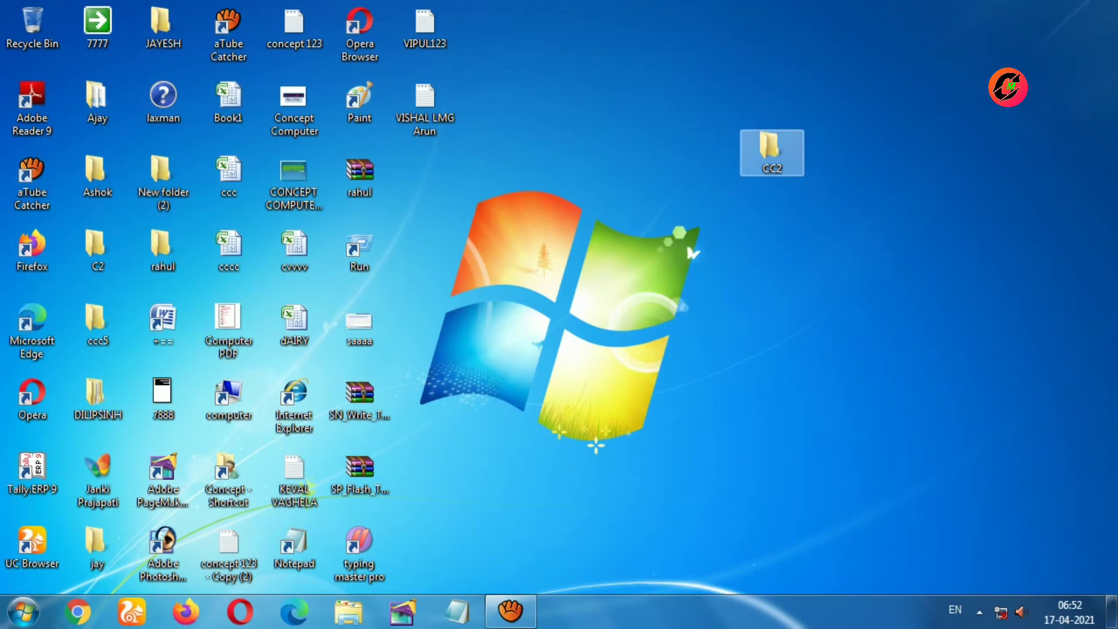
key(Return)
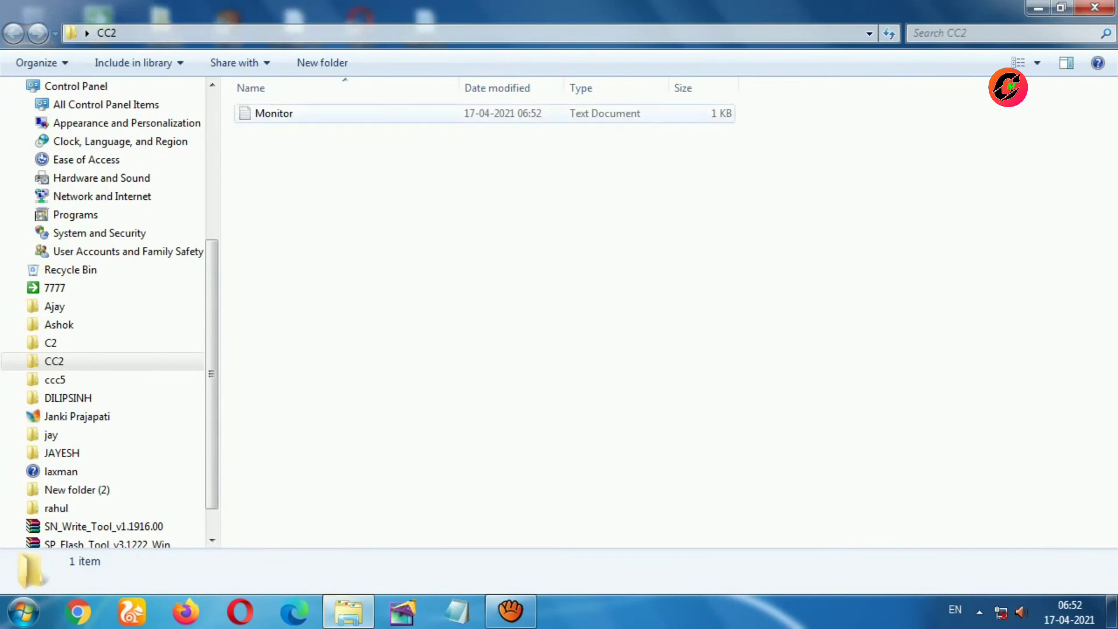
double_click(274, 112)
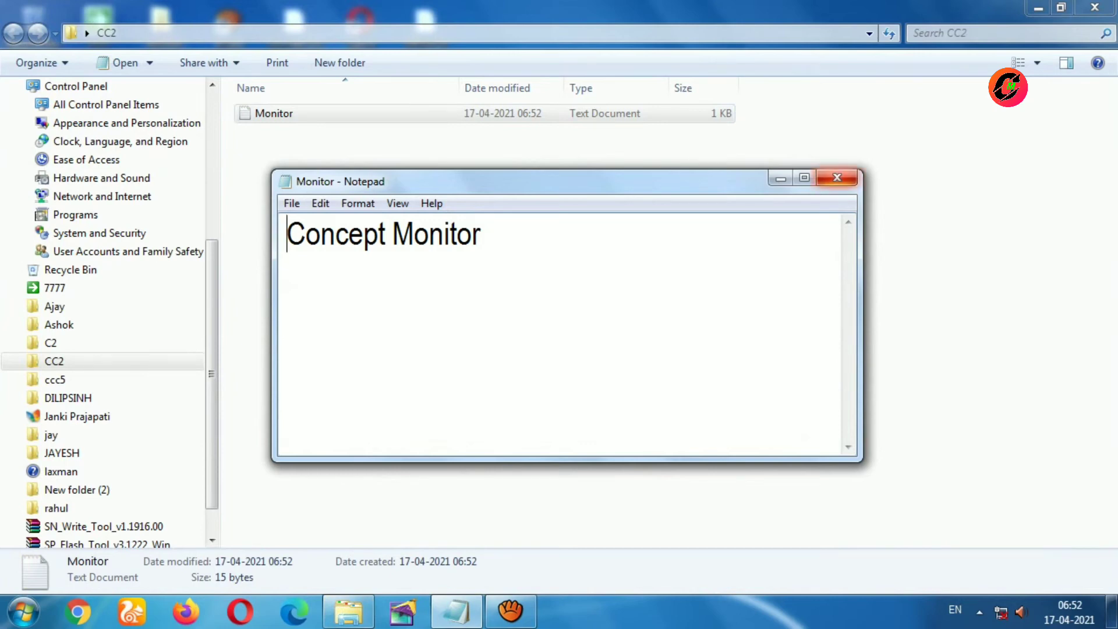
click(836, 177)
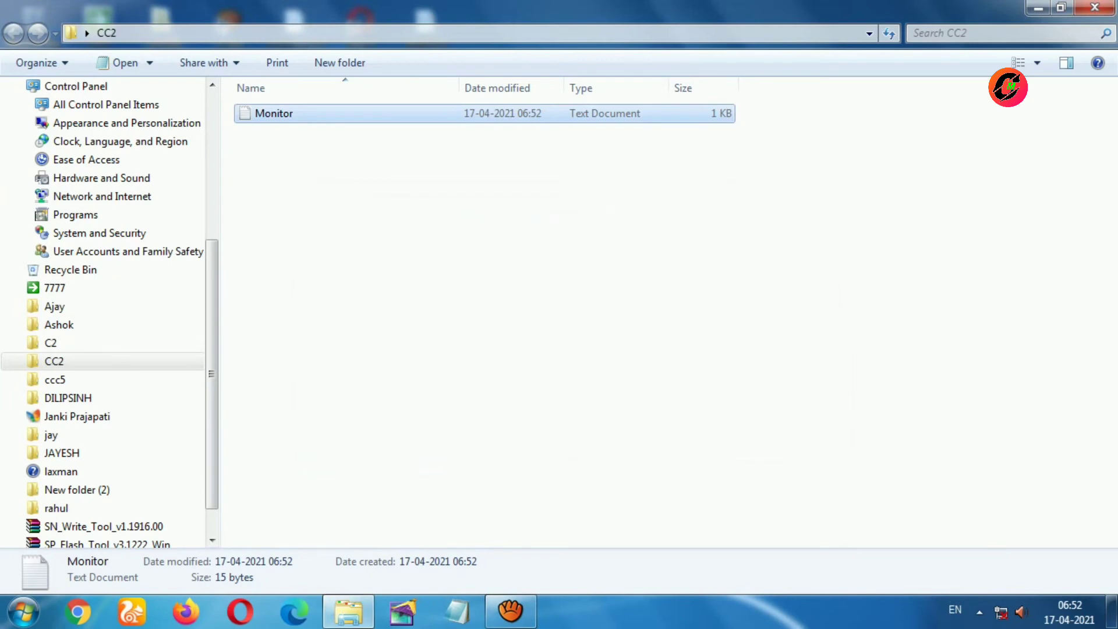
click(1094, 7)
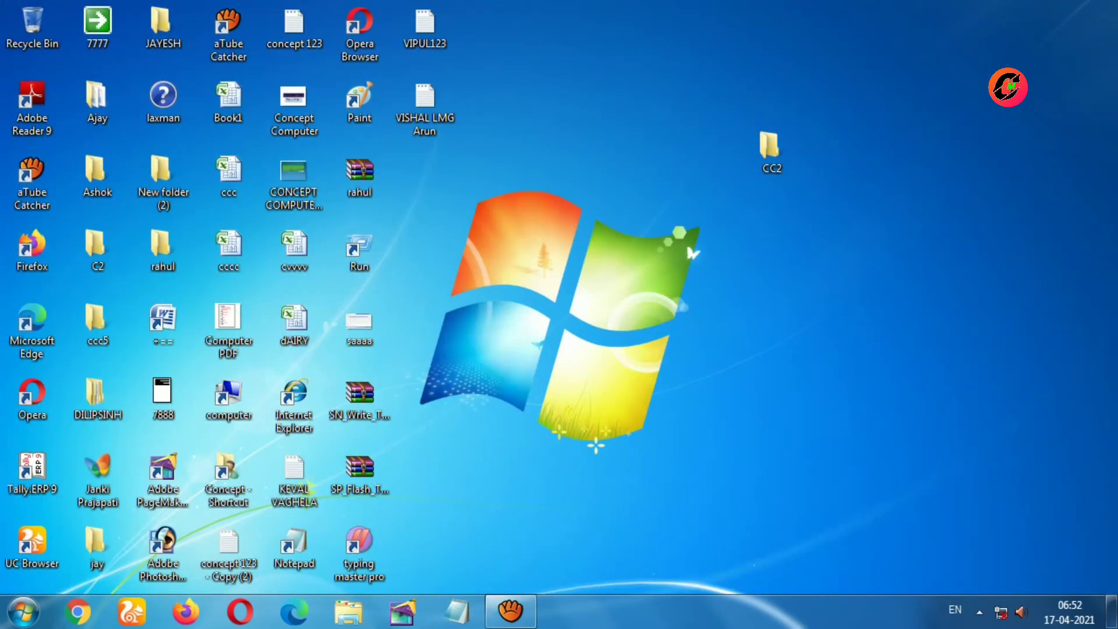
Refresh the desktop three times.
right_click(869, 90)
click(915, 139)
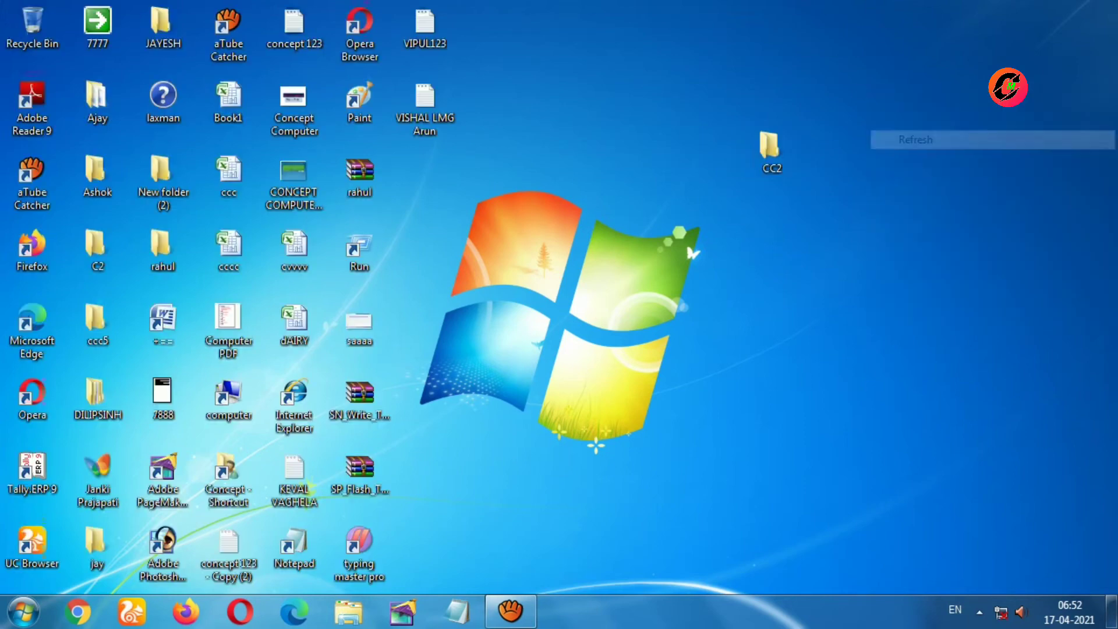
right_click(840, 96)
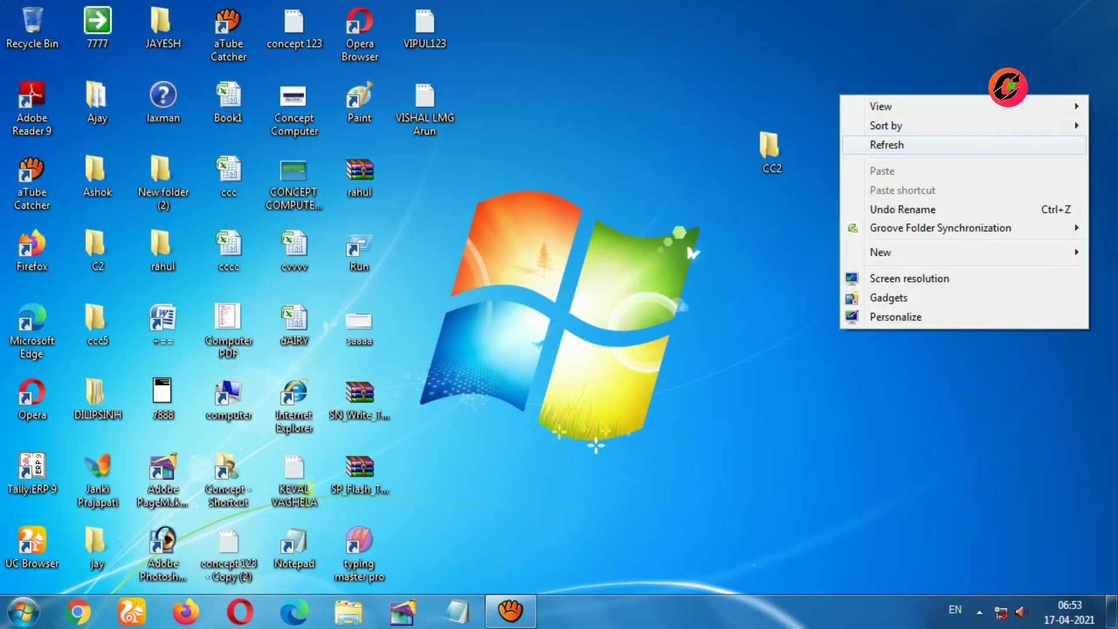
click(908, 145)
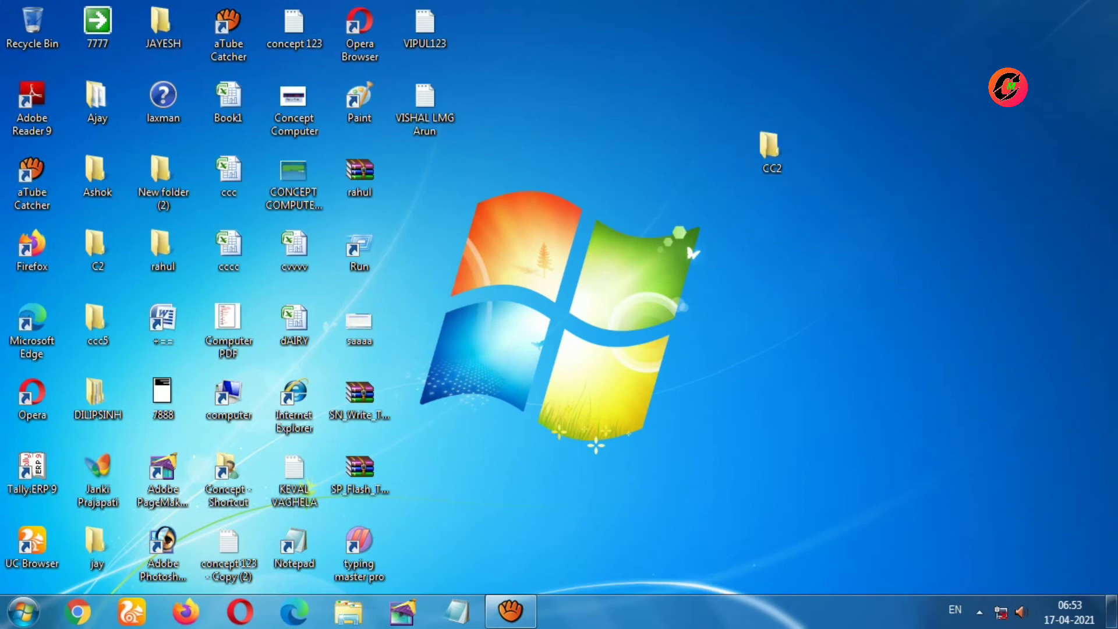
right_click(851, 106)
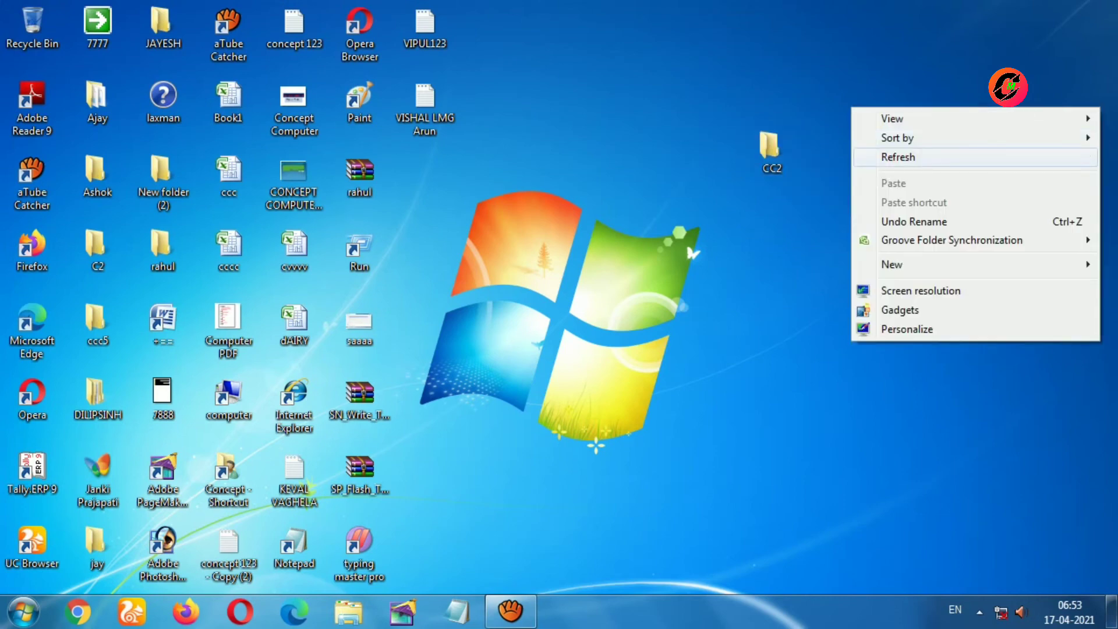
key(Return)
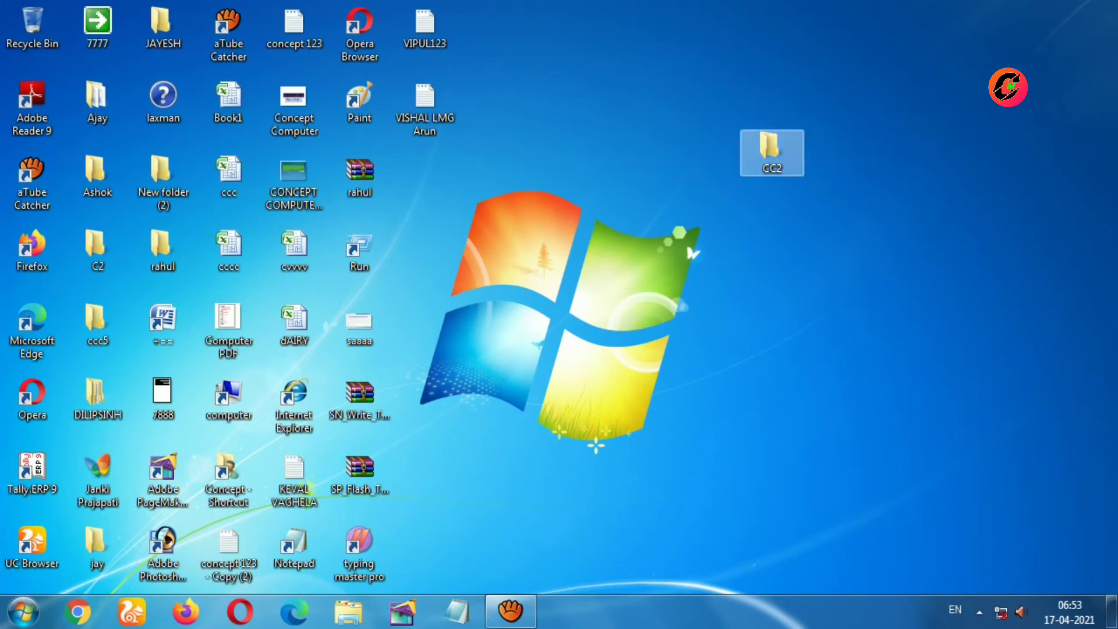
Rename the CC2 folder on the desktop as Monitor.
mouse_move(770, 156)
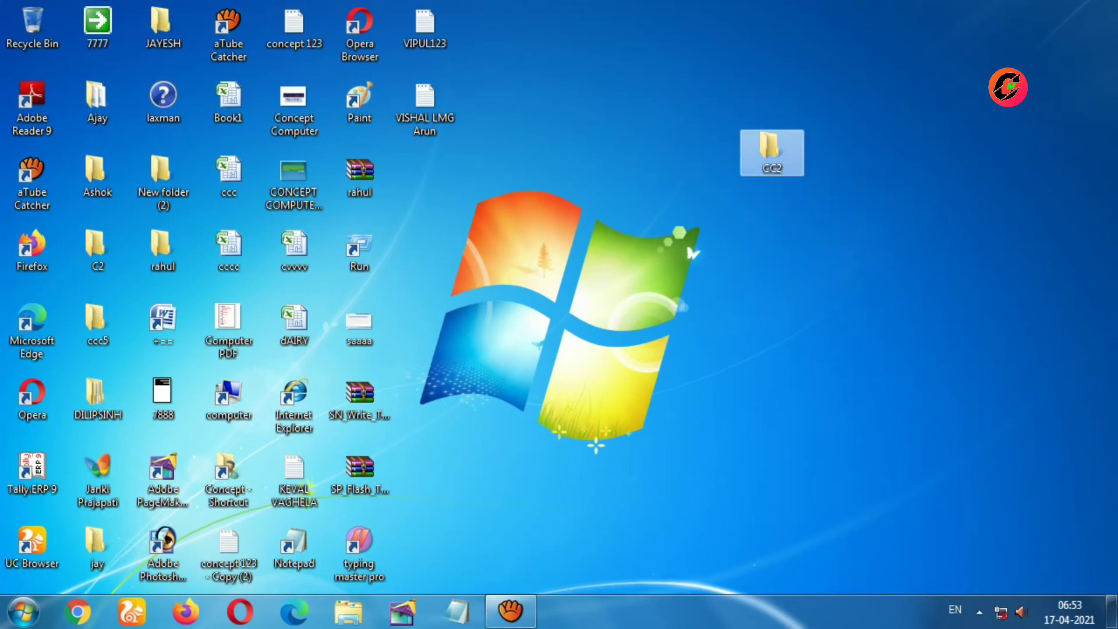
right_click(765, 147)
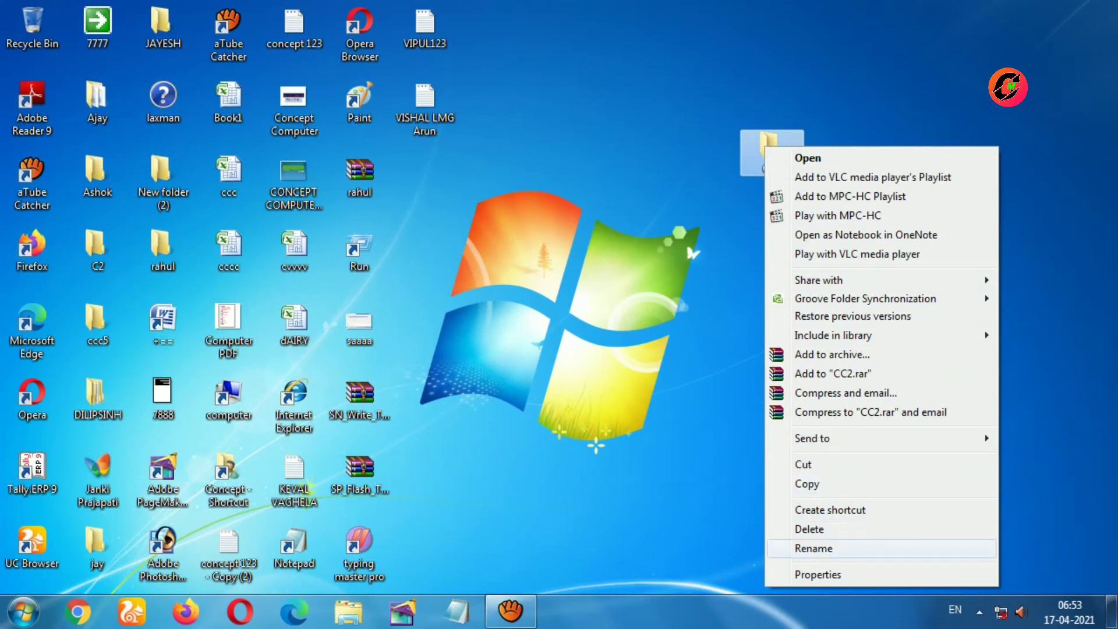
click(813, 548)
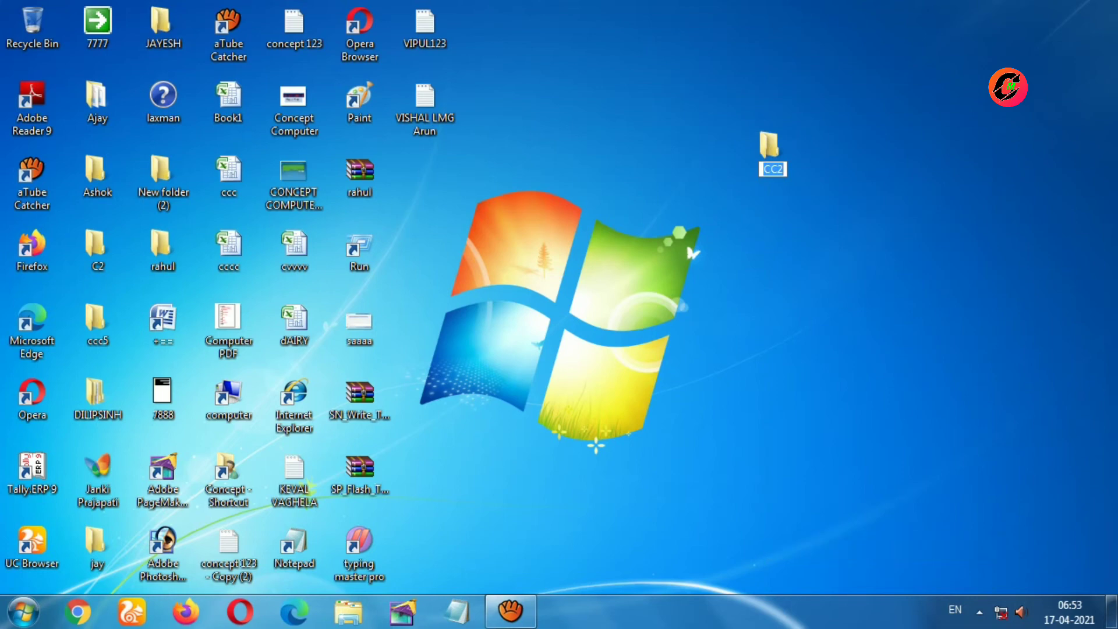
click(777, 169)
key(End)
key(BackSpace)
key(BackSpace)
key(BackSpace)
text(Monitor)
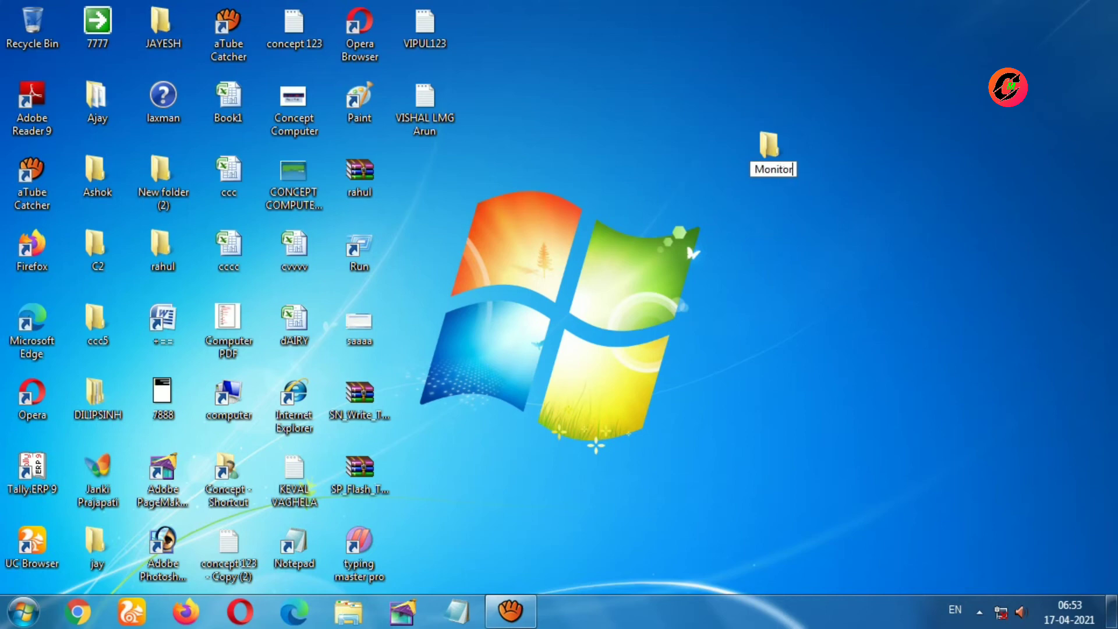
key(Return)
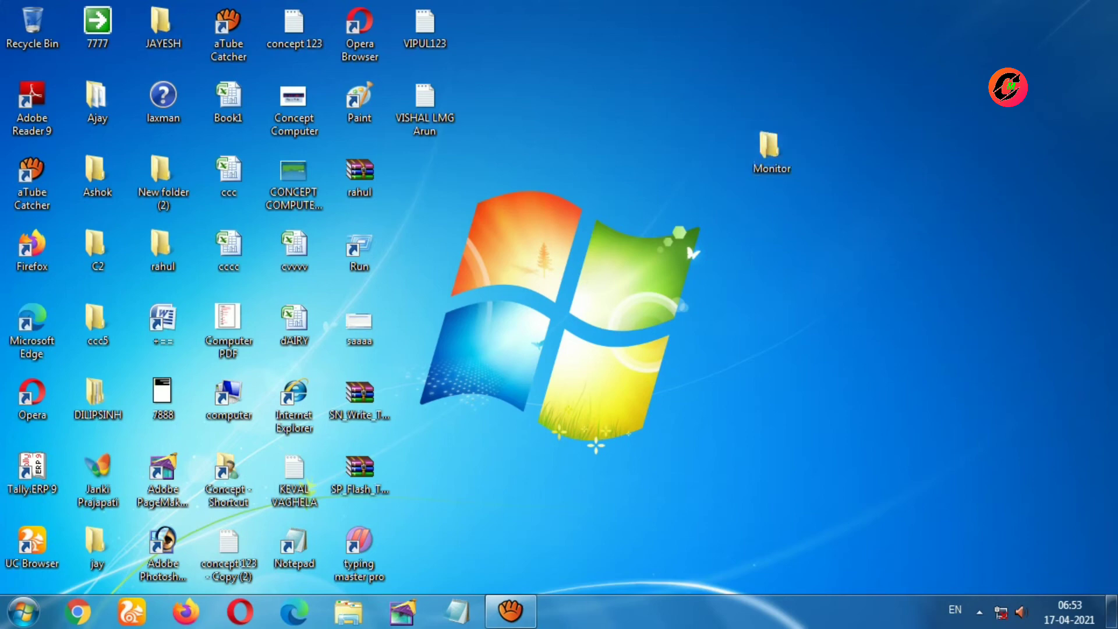
Open the Monitor folder on the desktop to view its contents.
click(772, 151)
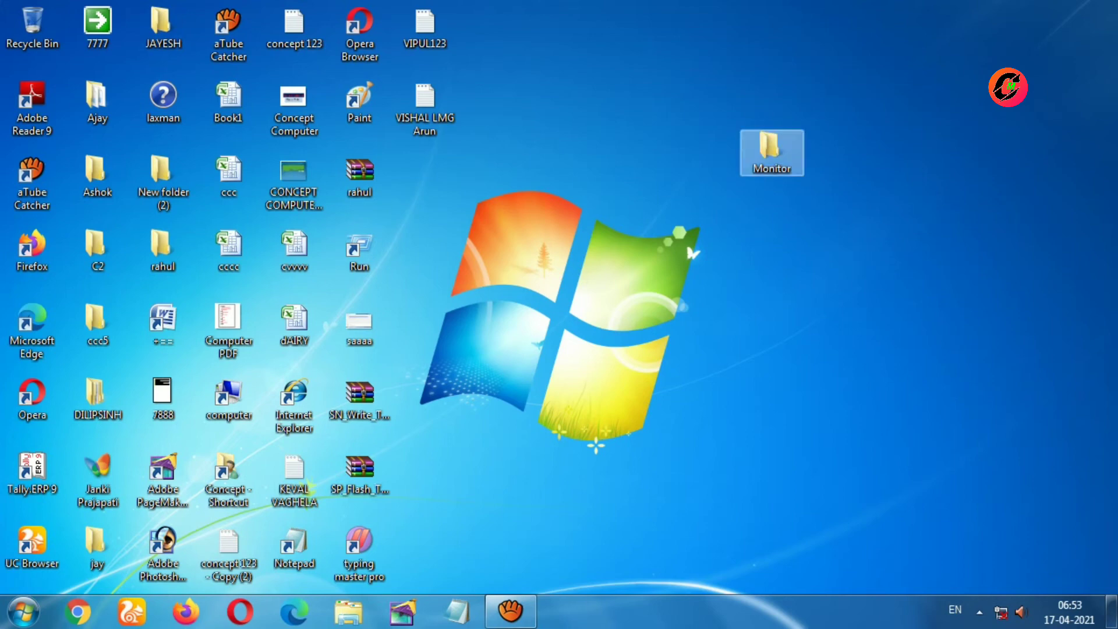
key(Return)
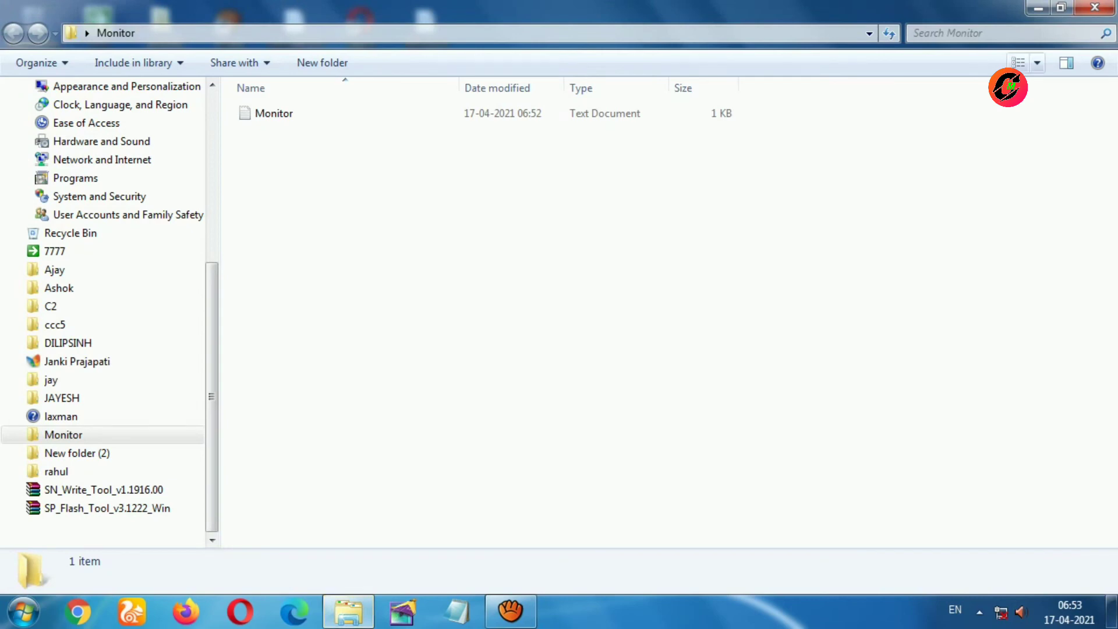
Close the Monitor folder window and delete the Monitor folder from the desktop to the Recycle Bin.
click(1095, 7)
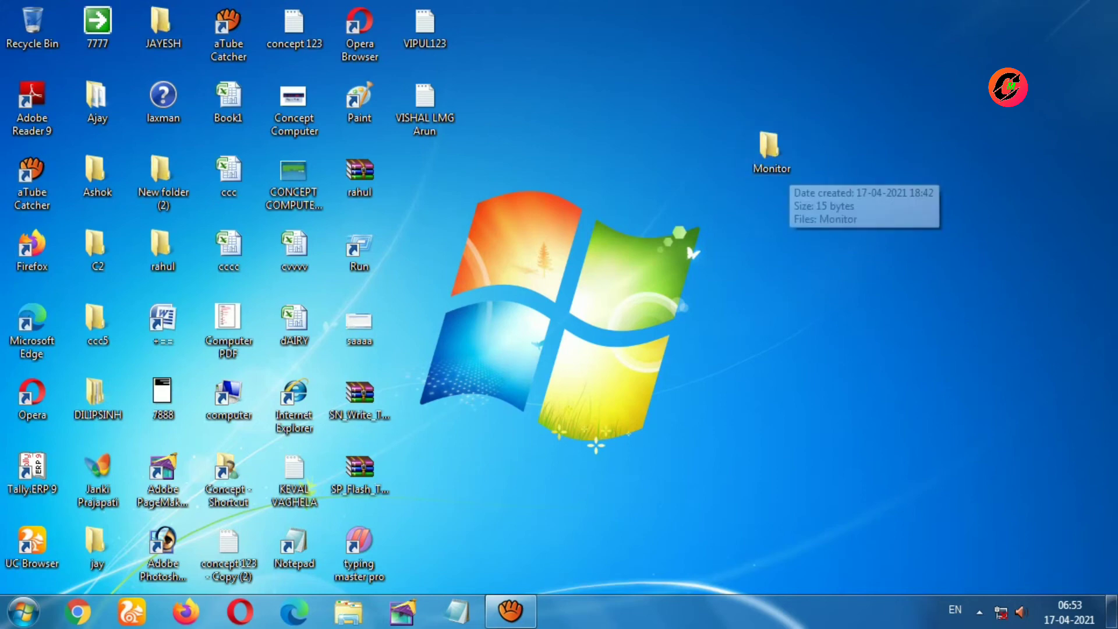
click(772, 151)
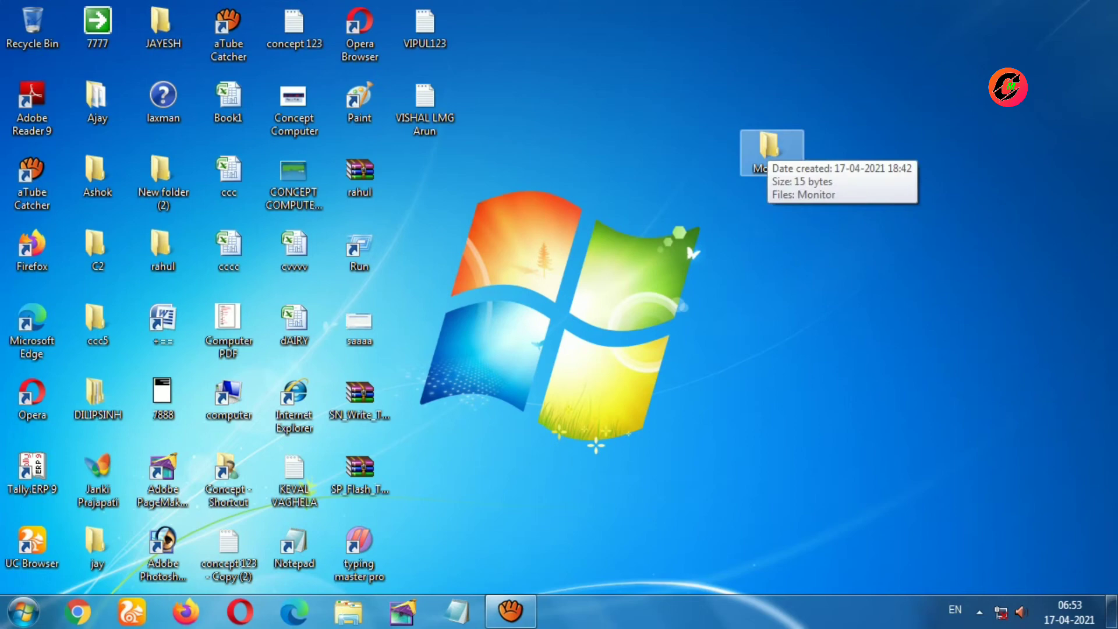
right_click(768, 144)
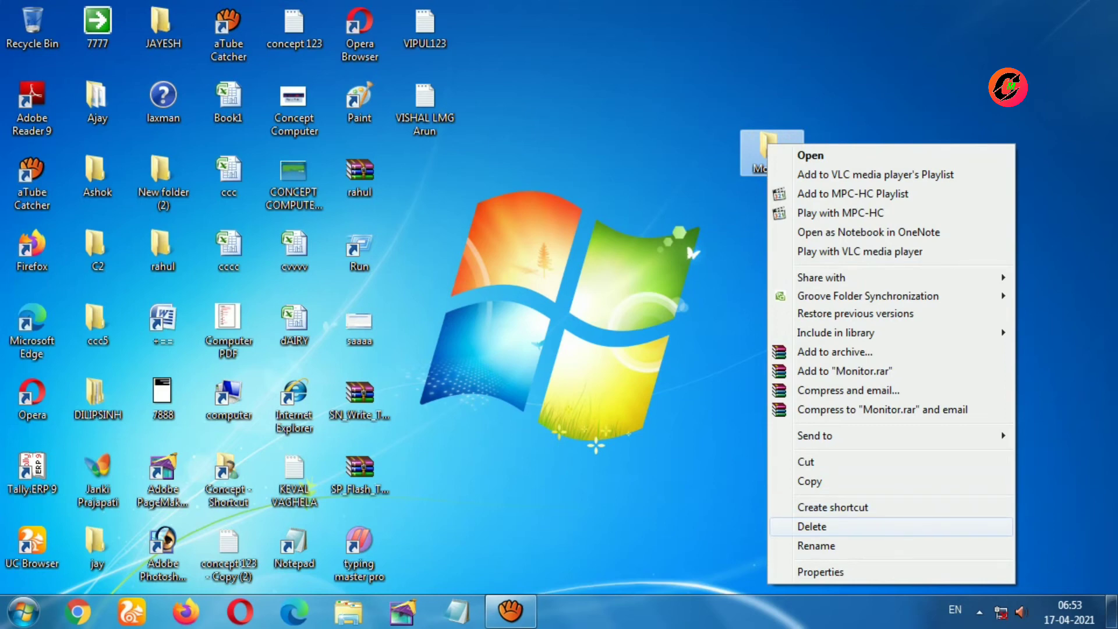
click(811, 526)
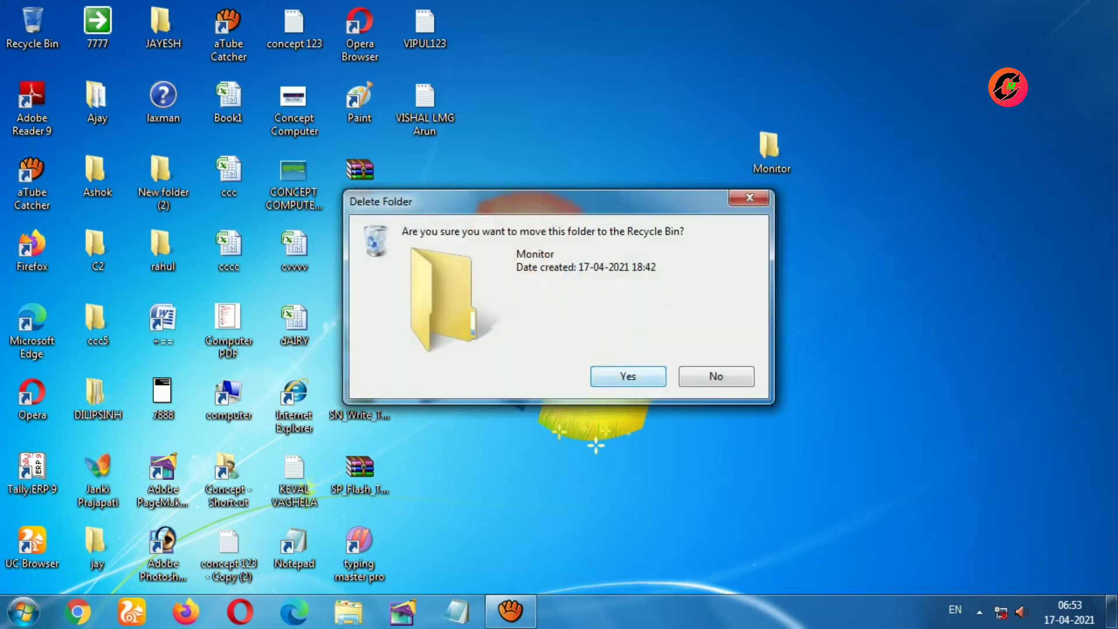
key(Return)
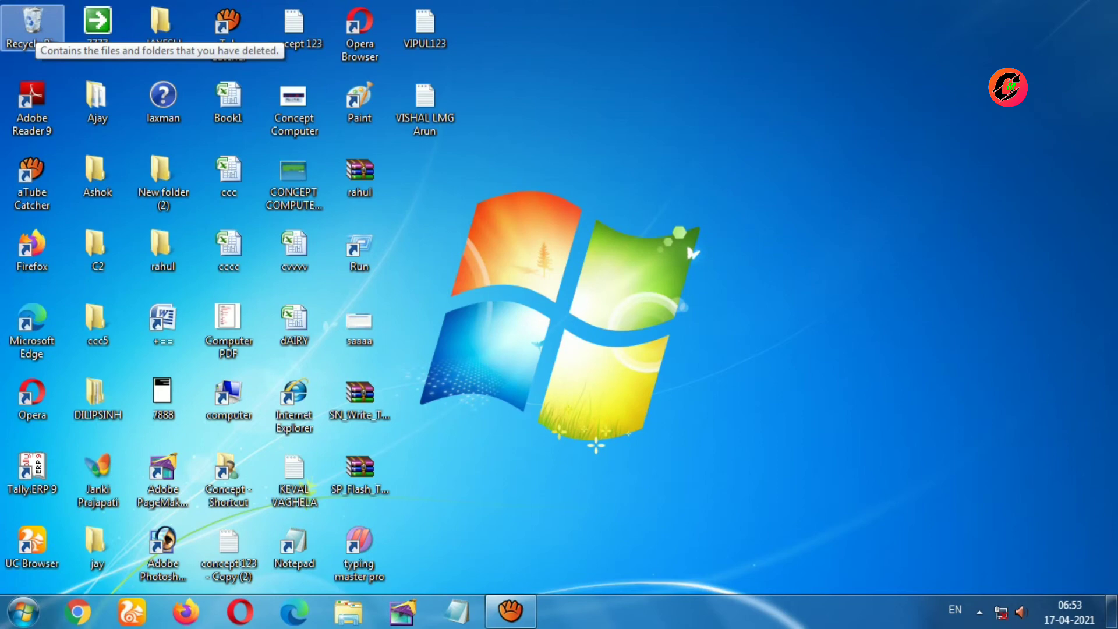
Restore the Monitor folder from the Recycle Bin and move its icon to the empty area of the desktop.
double_click(32, 26)
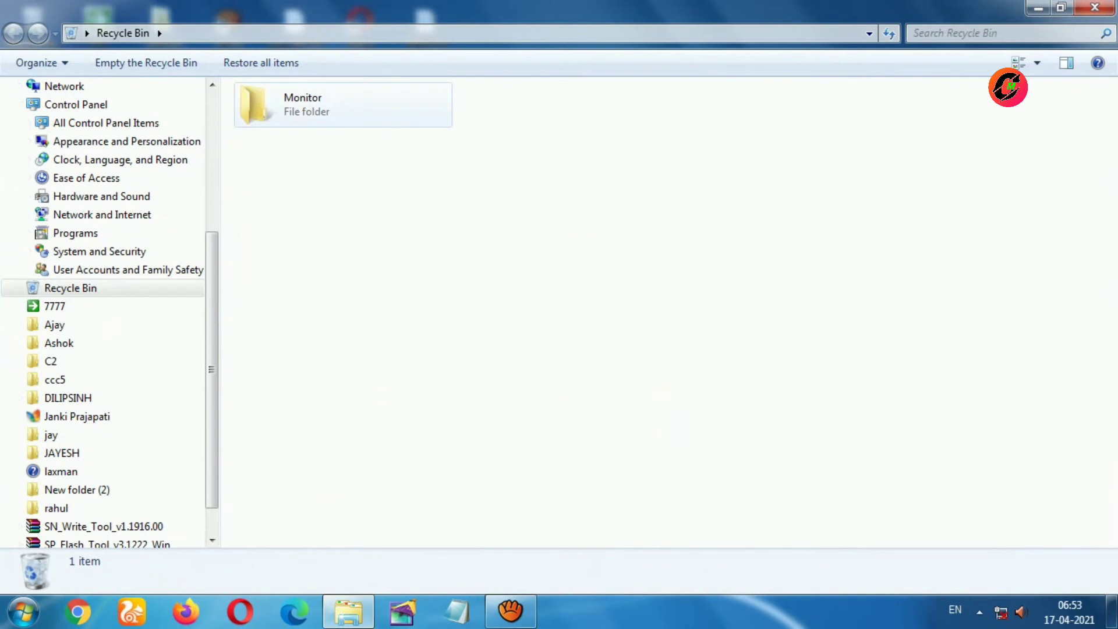
click(343, 105)
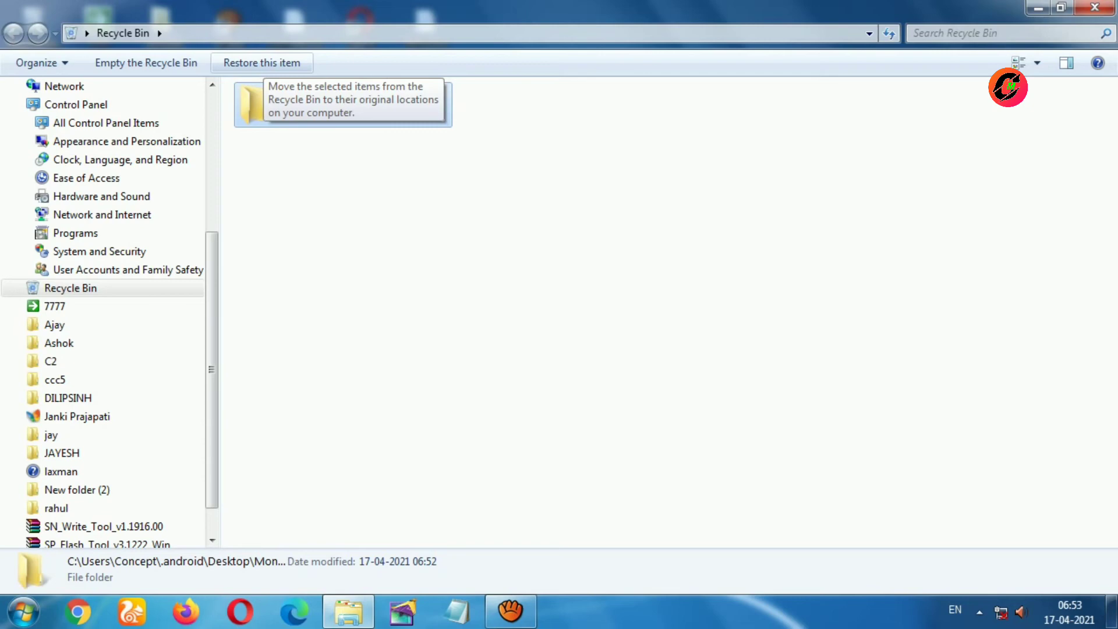
click(262, 63)
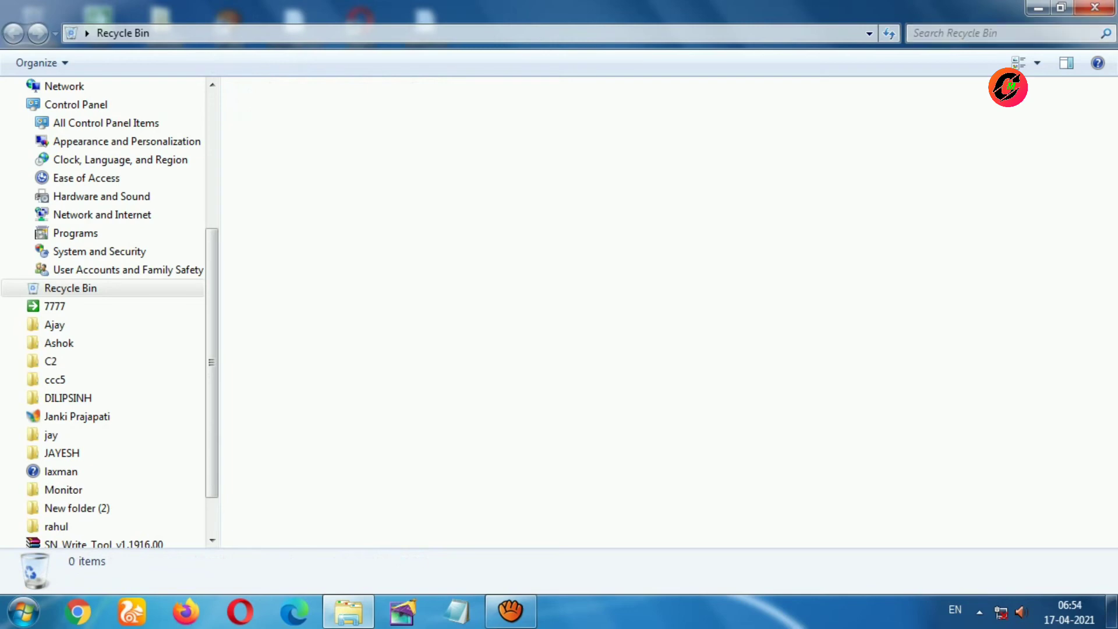
key(alt+F4)
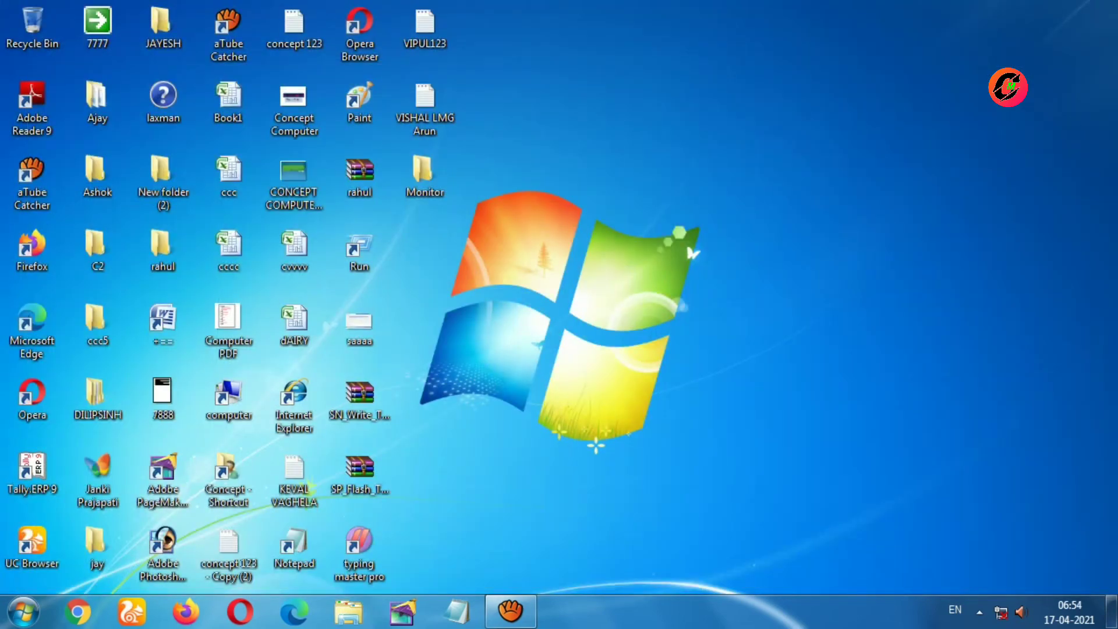
drag(423, 170, 784, 169)
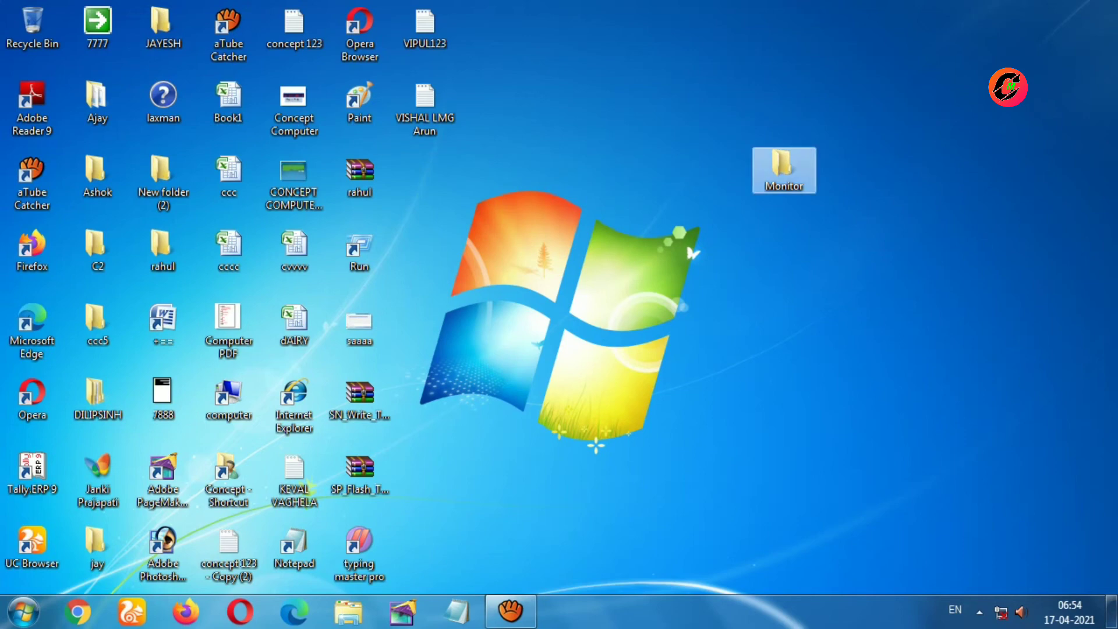
Open the Monitor text file inside the restored Monitor folder to check its content, and close the file and folder.
double_click(785, 169)
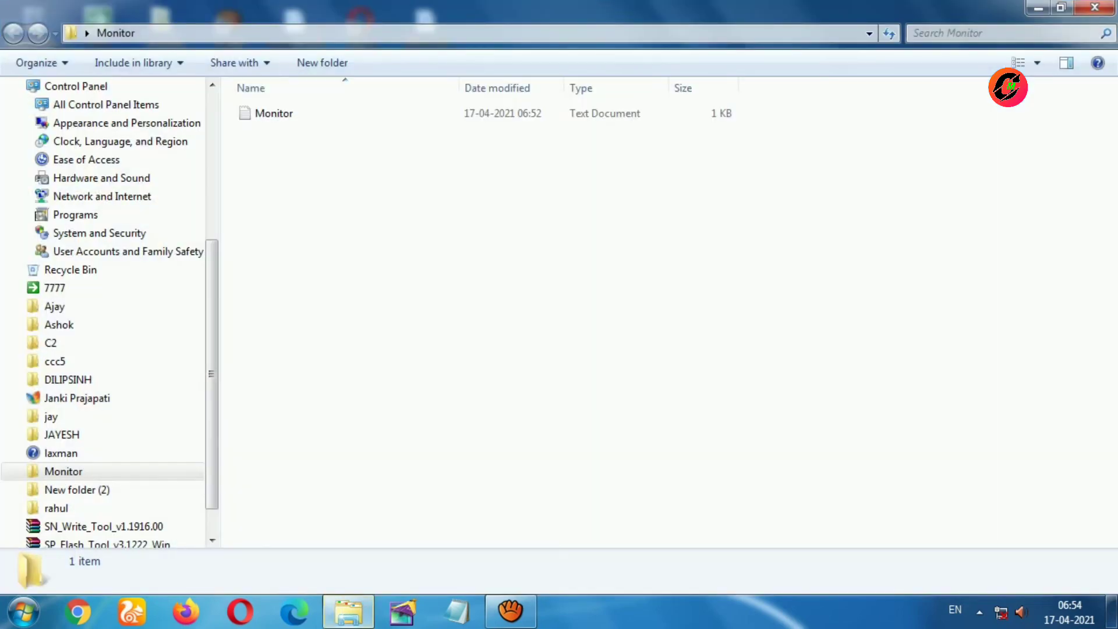
click(274, 113)
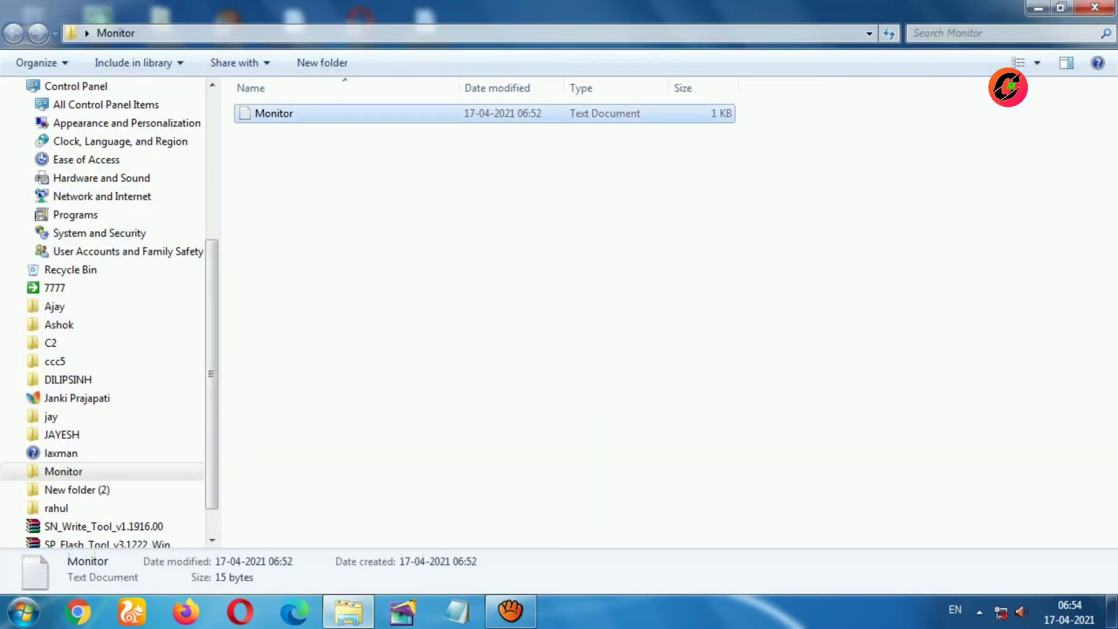
key(Return)
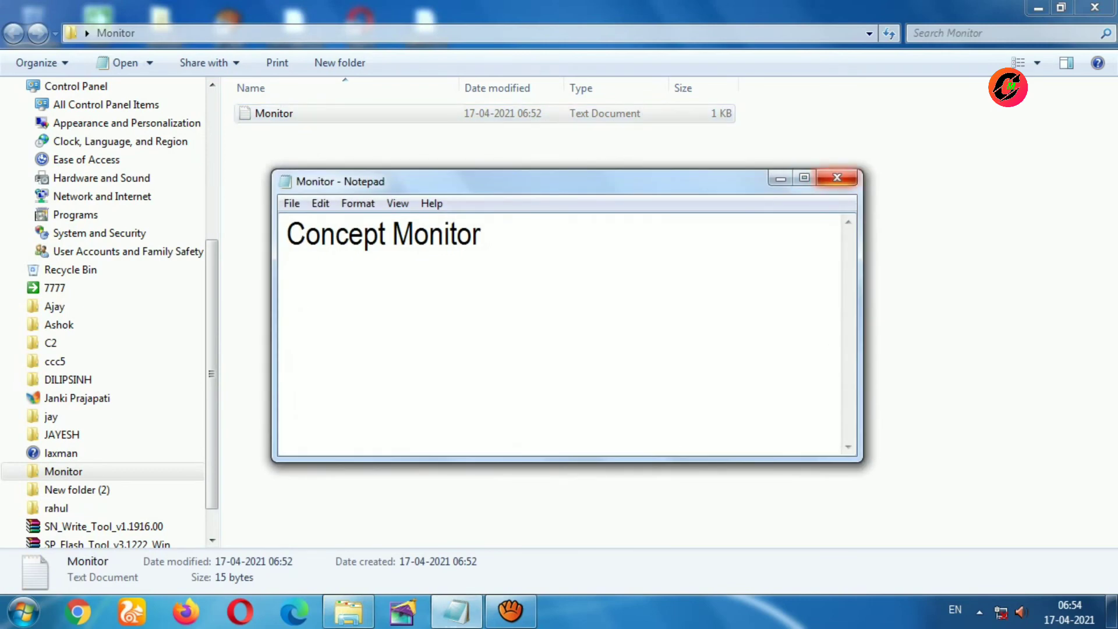
click(837, 178)
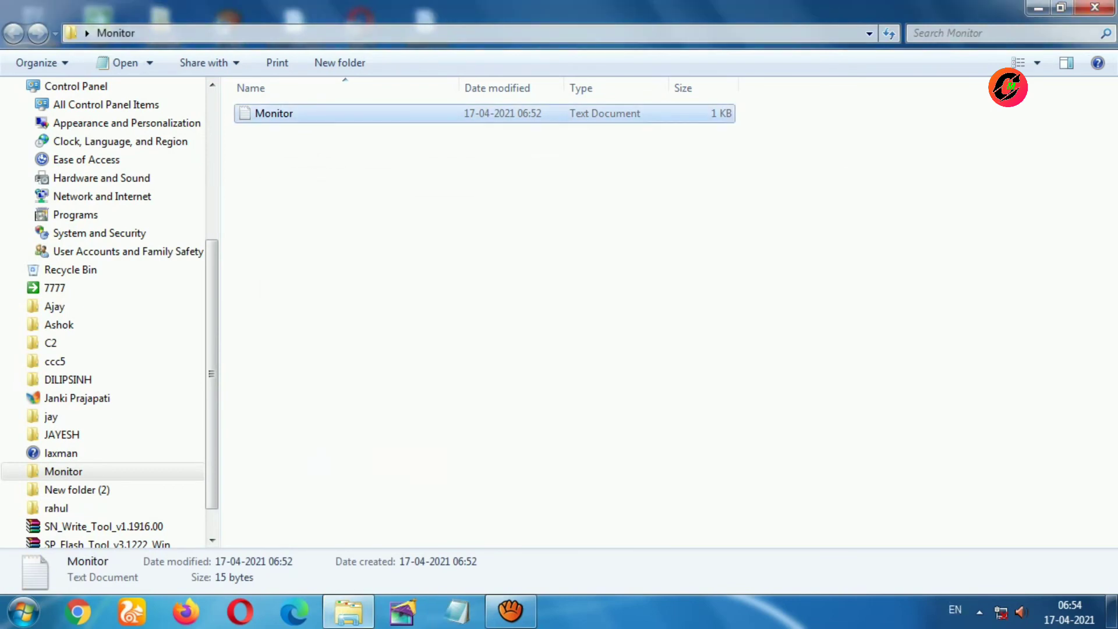
click(1094, 7)
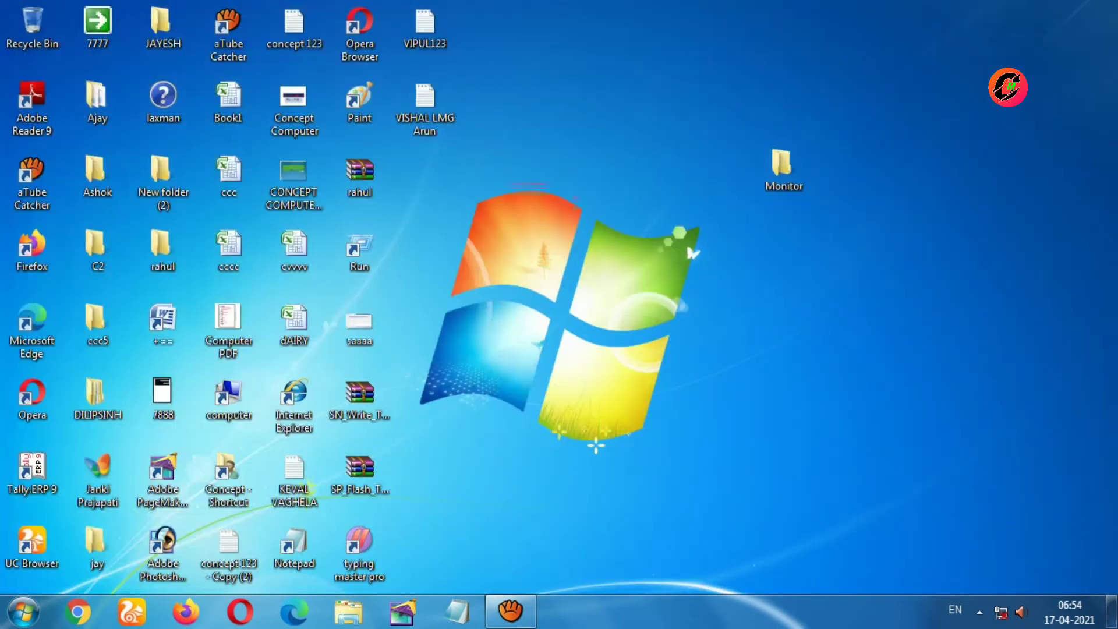
Change the Monitor folder's icon to the green circle with a white play arrow in its properties.
click(783, 171)
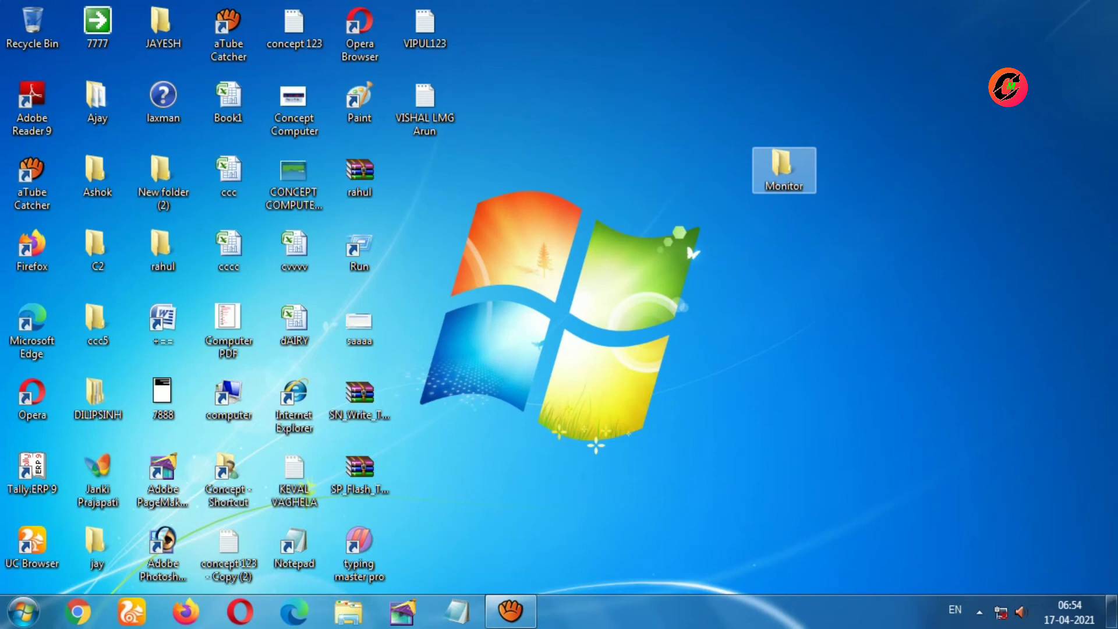
key(shift+F10)
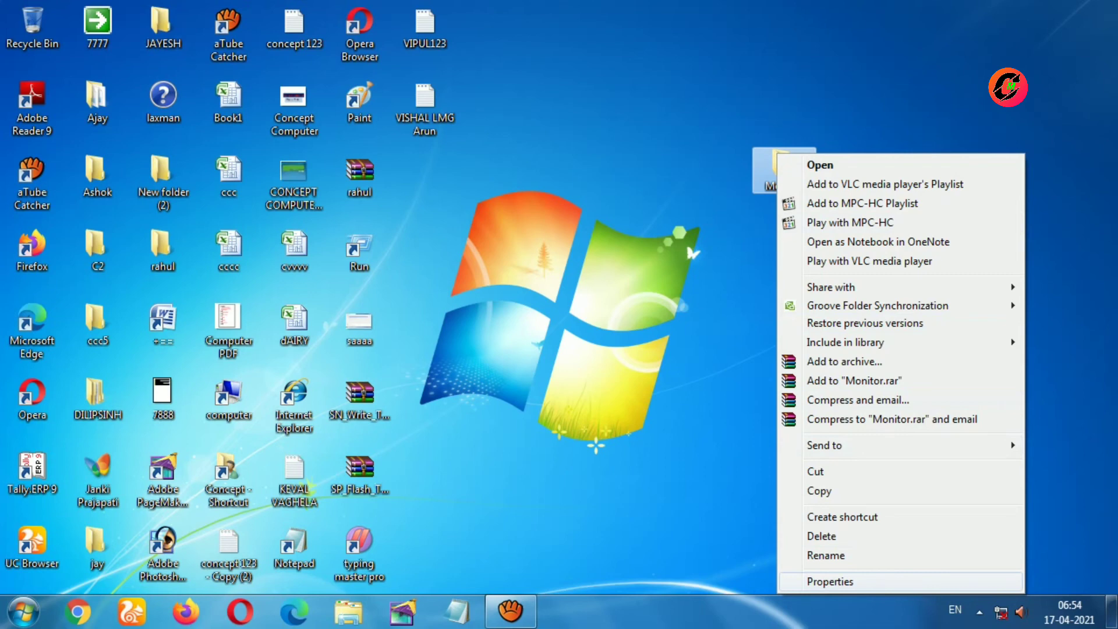
key(Return)
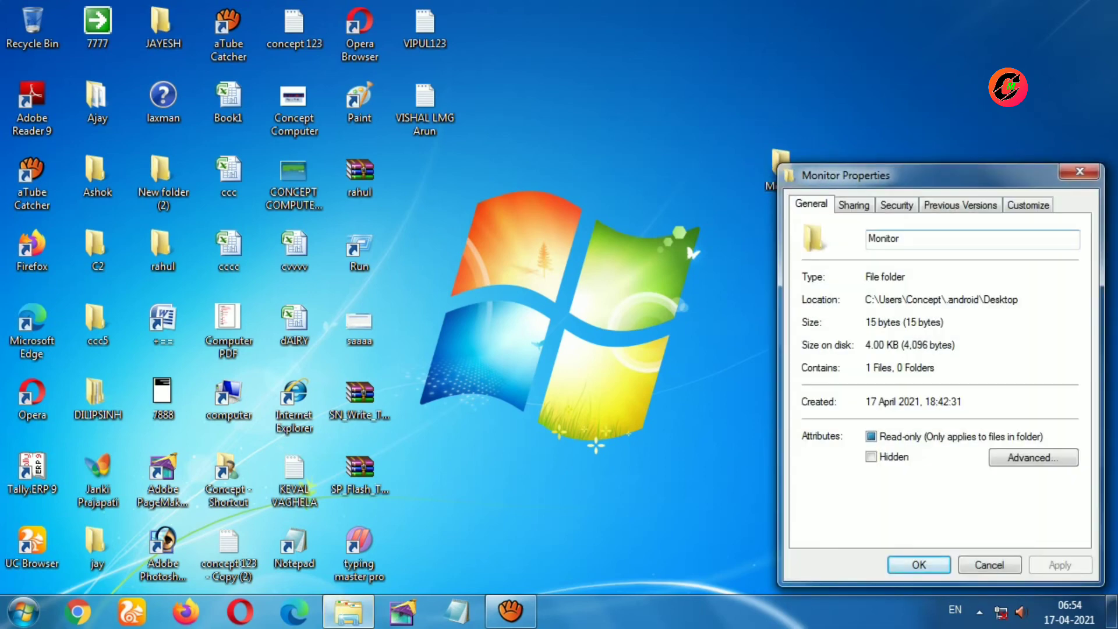
key(ctrl+shift+Tab)
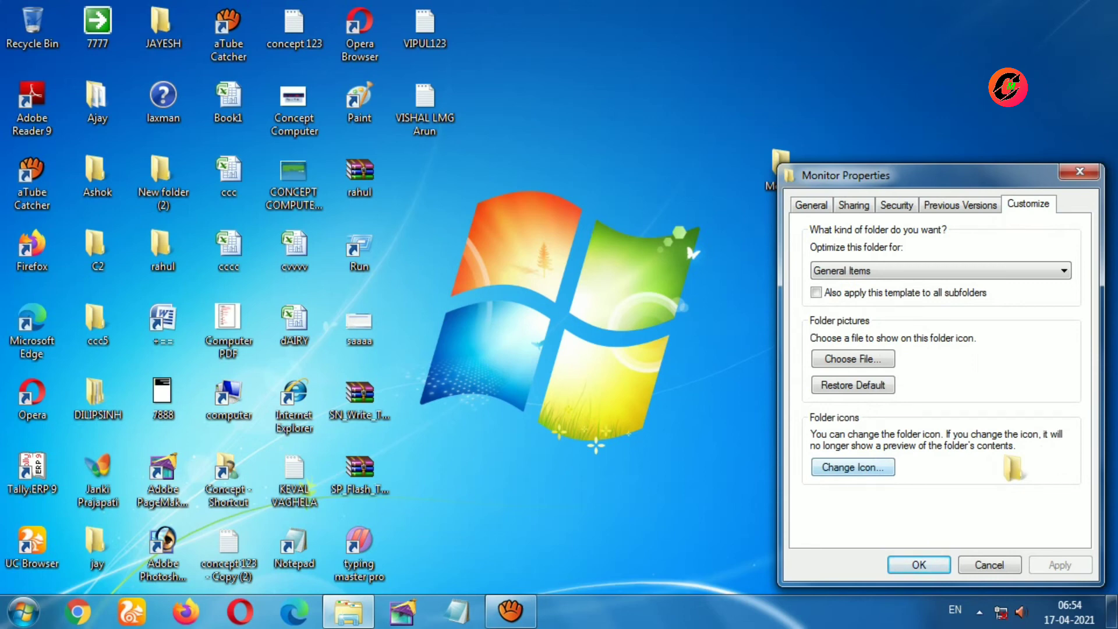
click(853, 467)
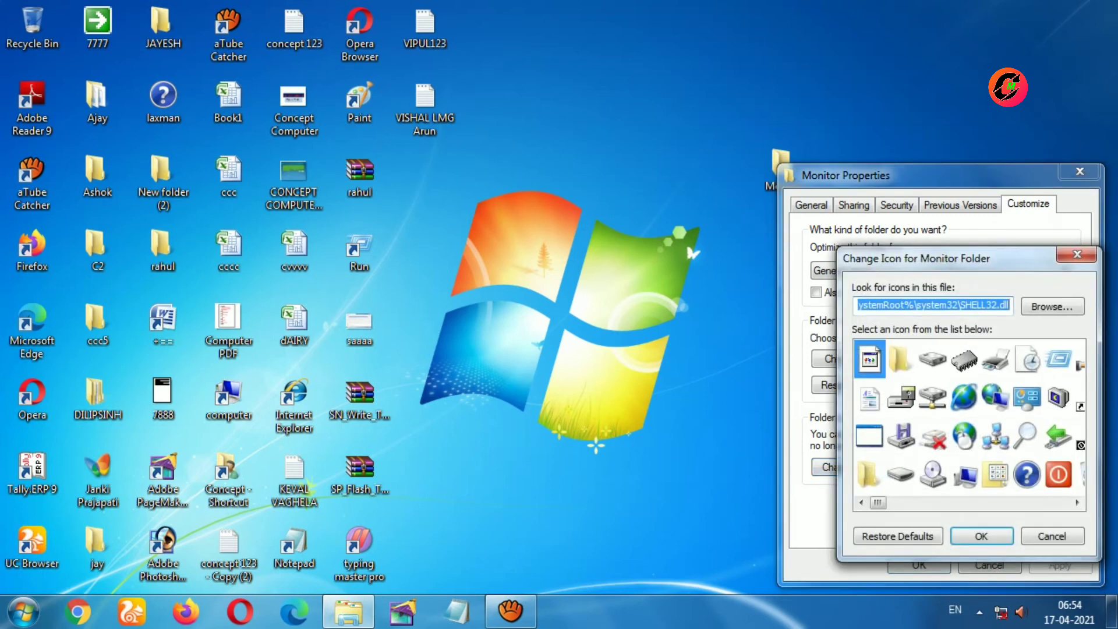
drag(932, 258, 525, 164)
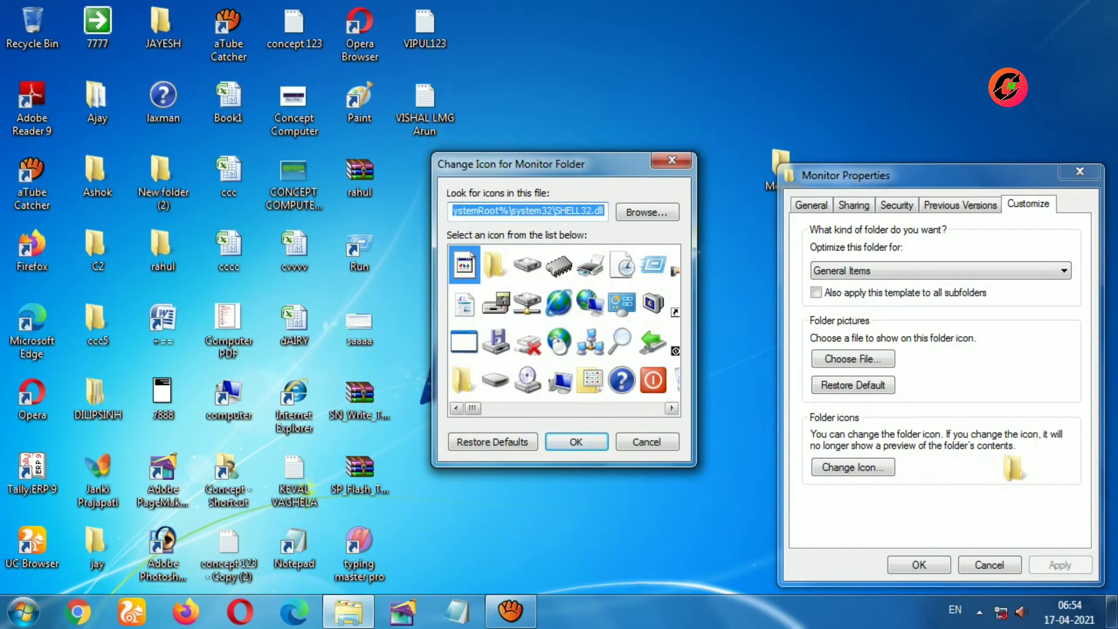
scroll(563, 323, right, 3)
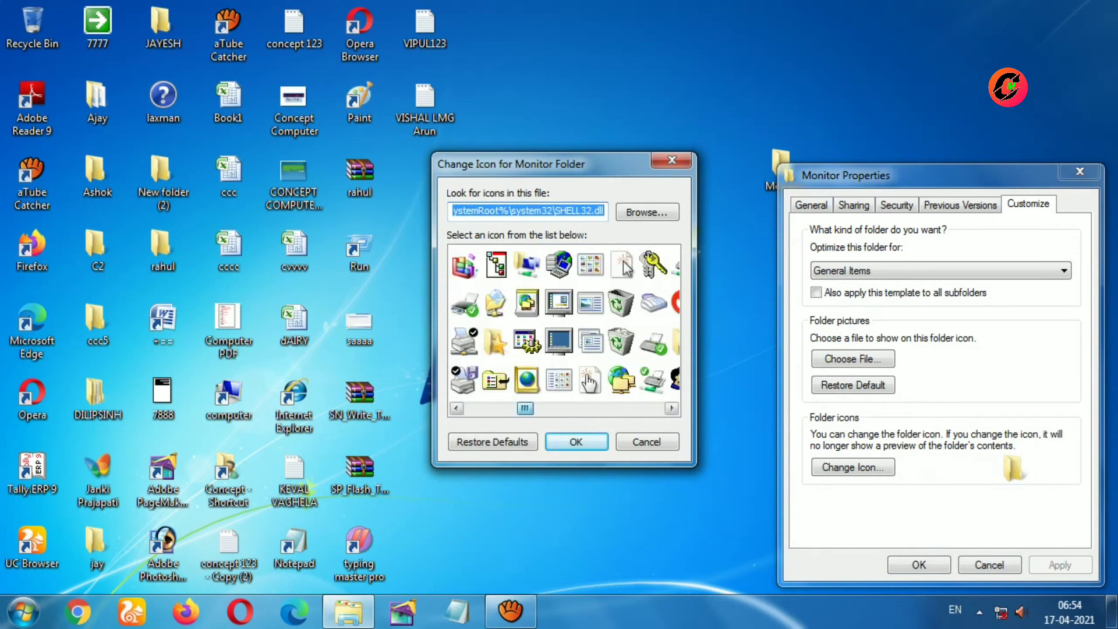
scroll(564, 323, right, 2)
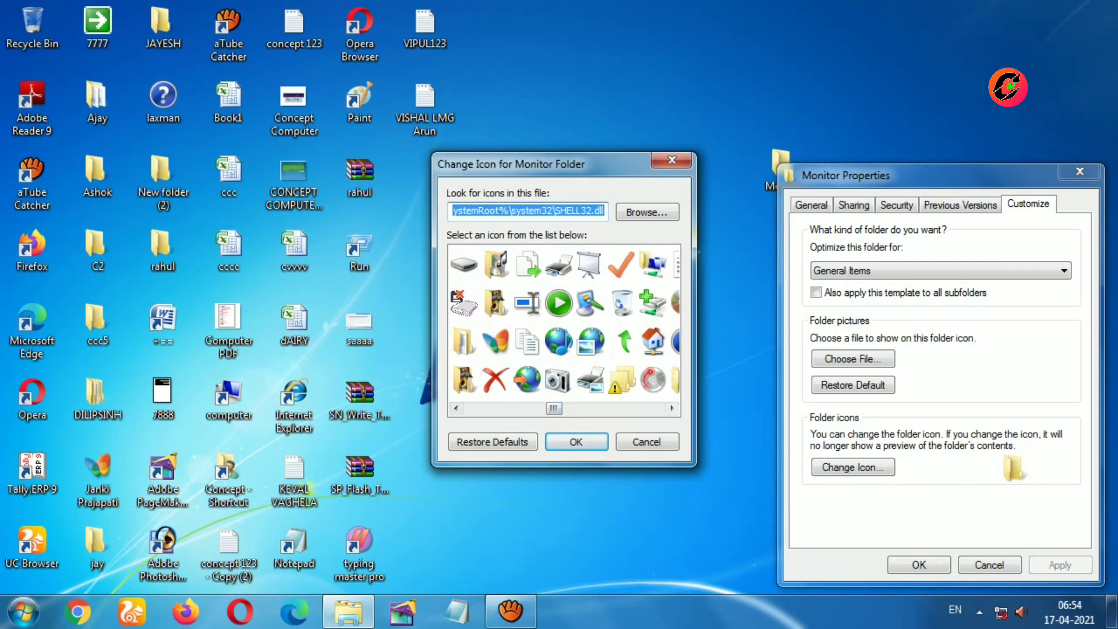
click(621, 264)
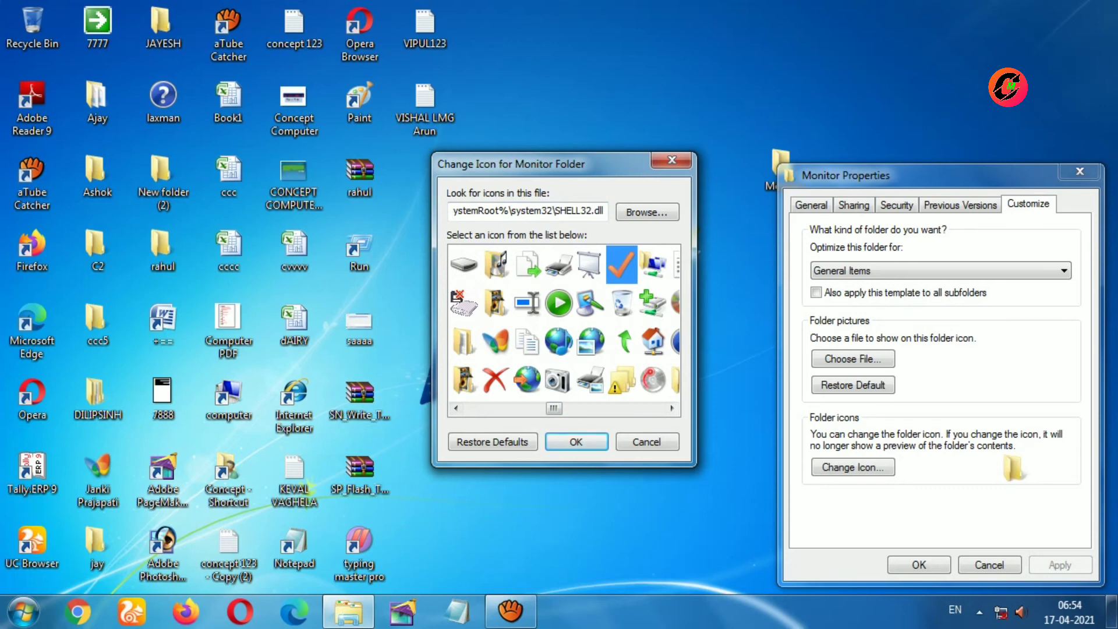
click(559, 302)
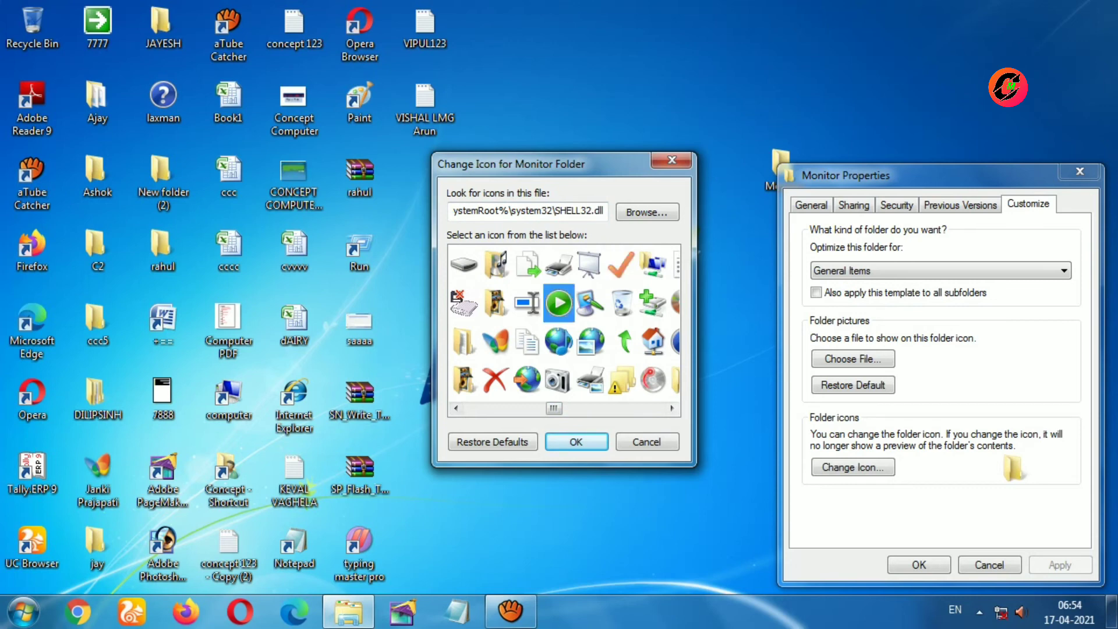
click(575, 441)
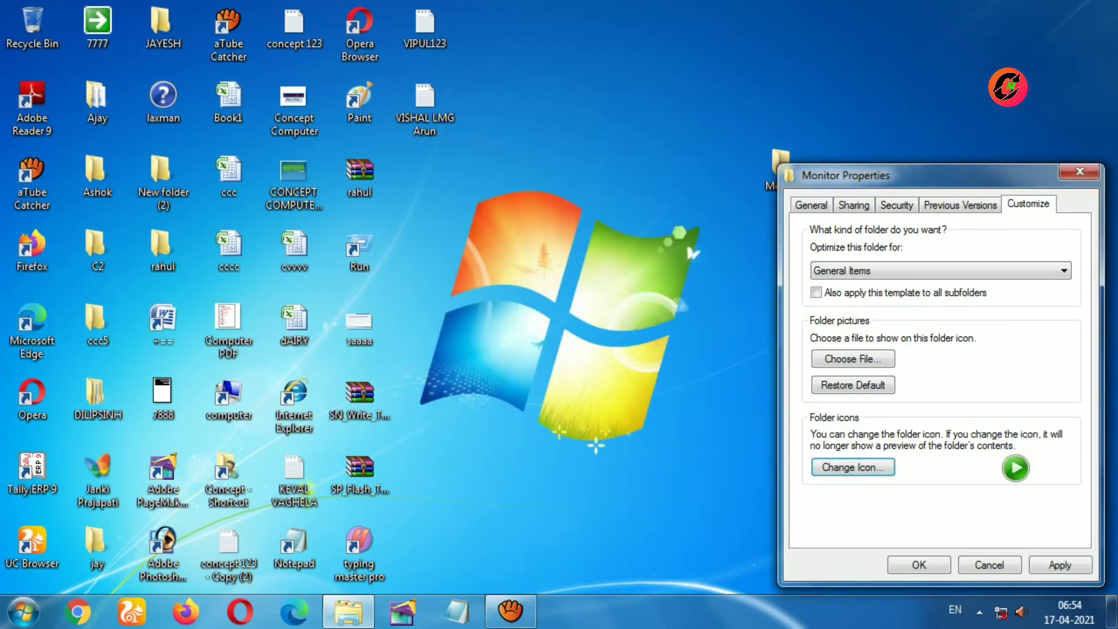
click(918, 565)
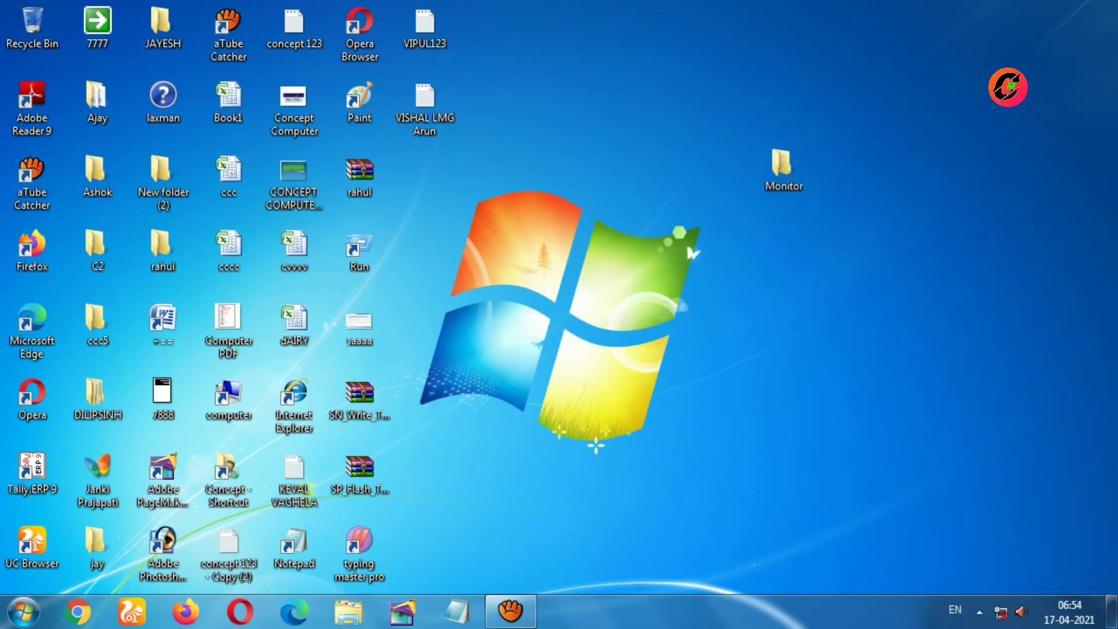
Open the Monitor folder with its green play icon twice to view its contents, closing the window each time.
click(783, 169)
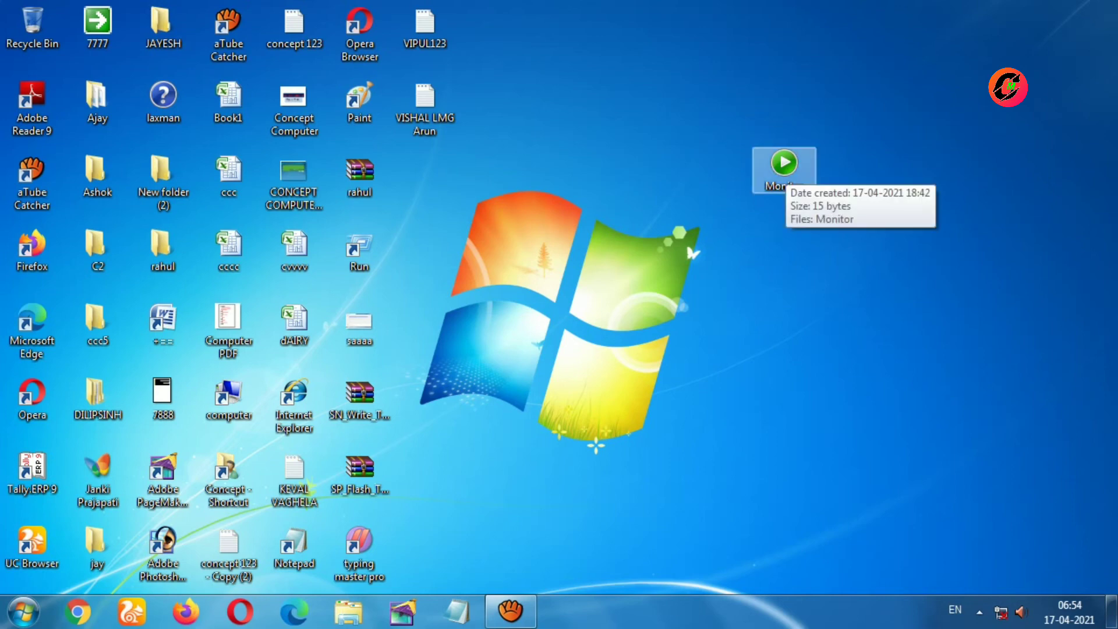
double_click(784, 169)
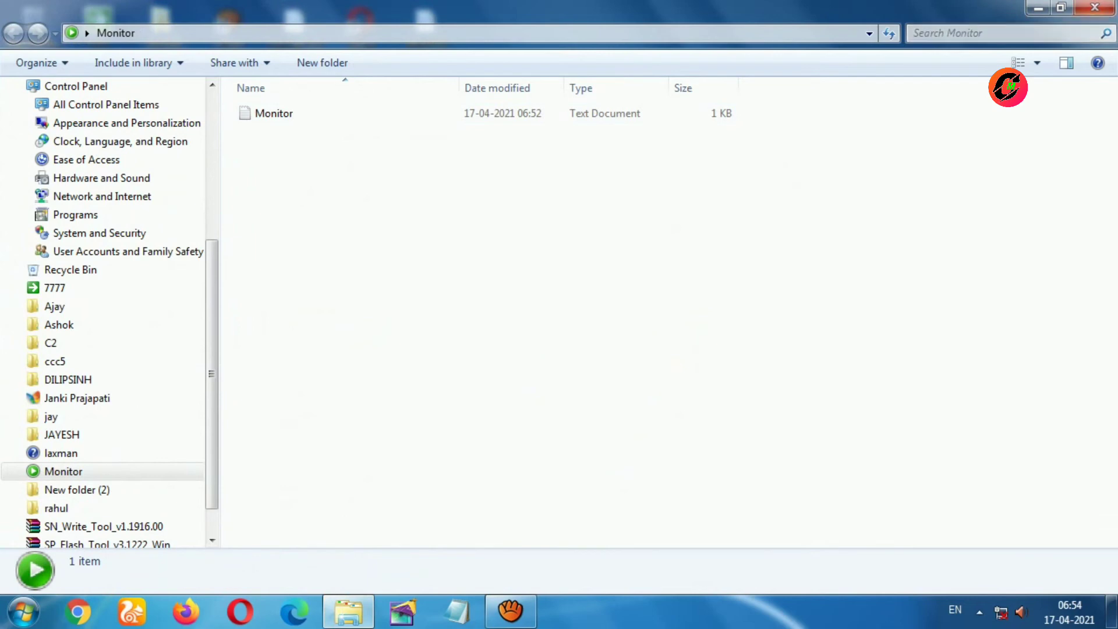
click(1095, 7)
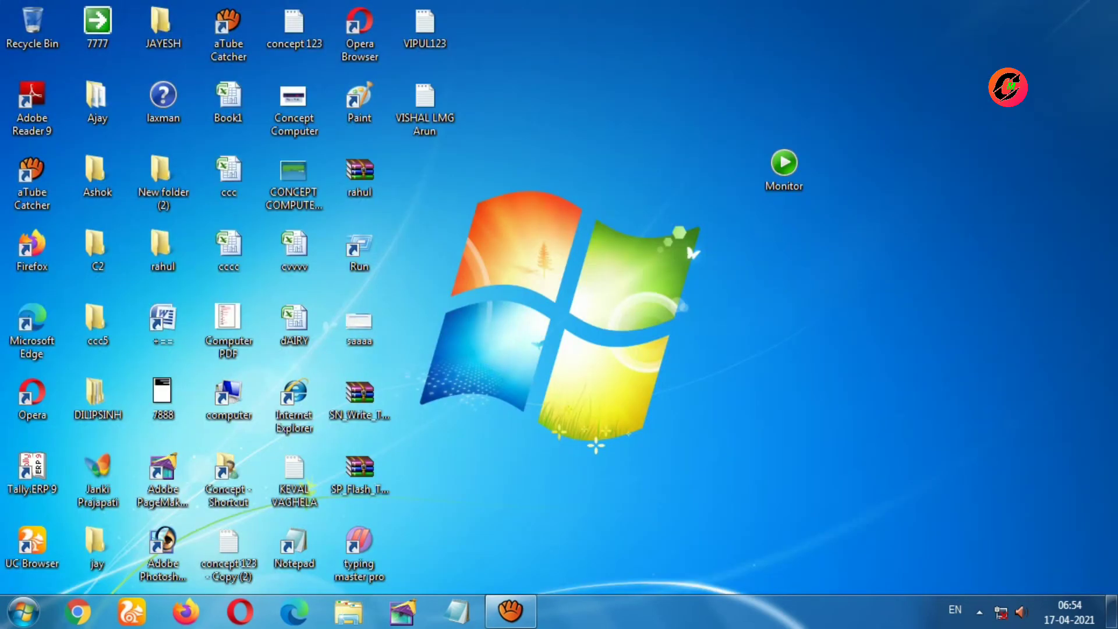
click(784, 169)
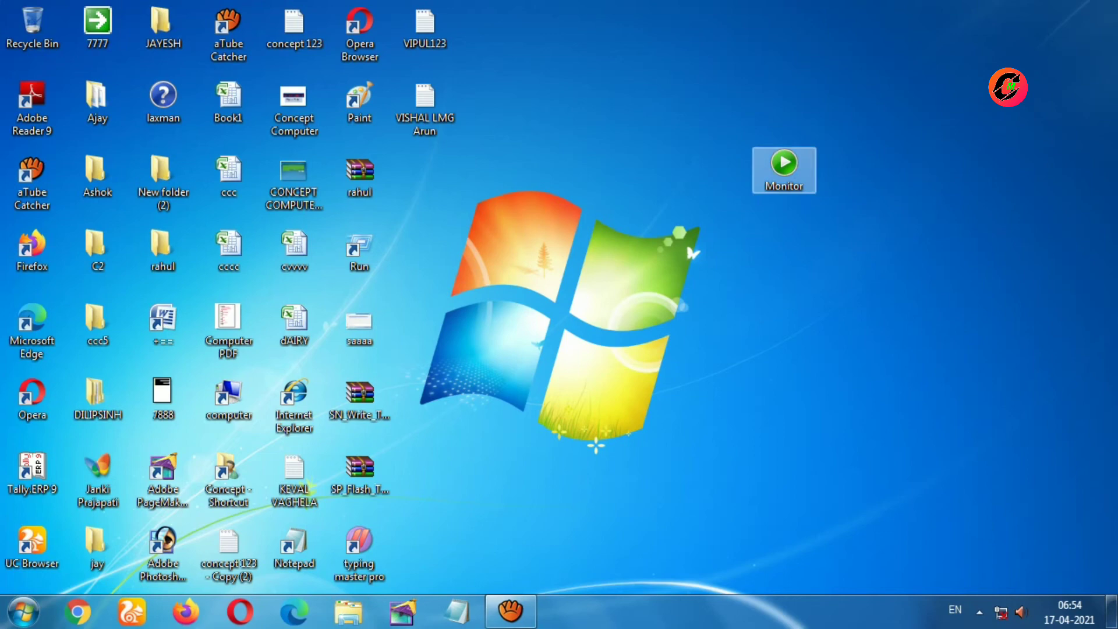
double_click(783, 169)
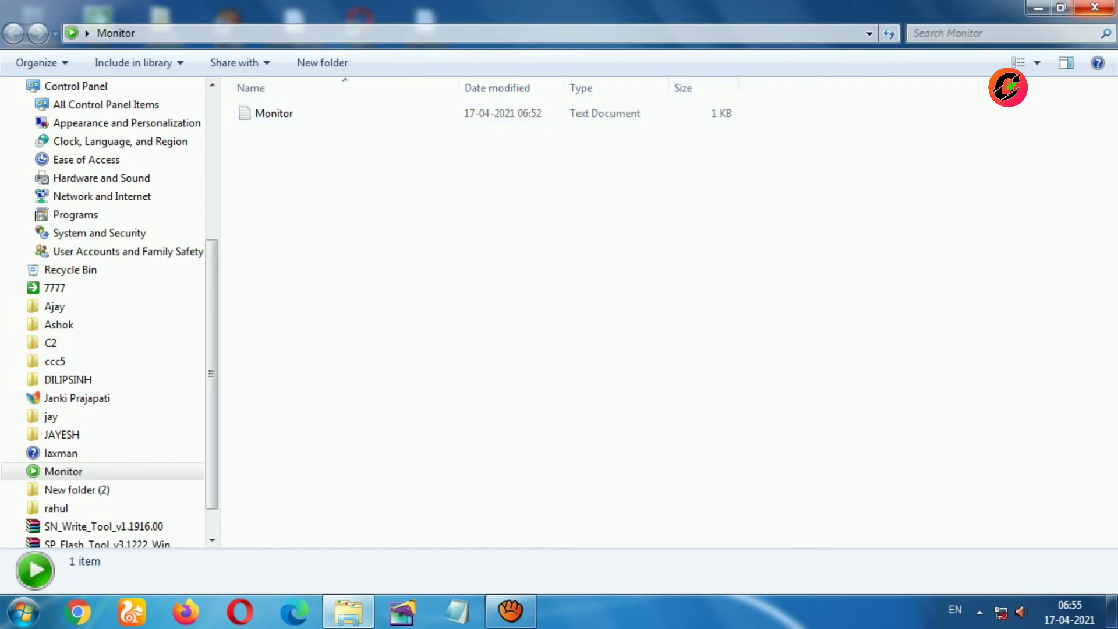
click(1094, 7)
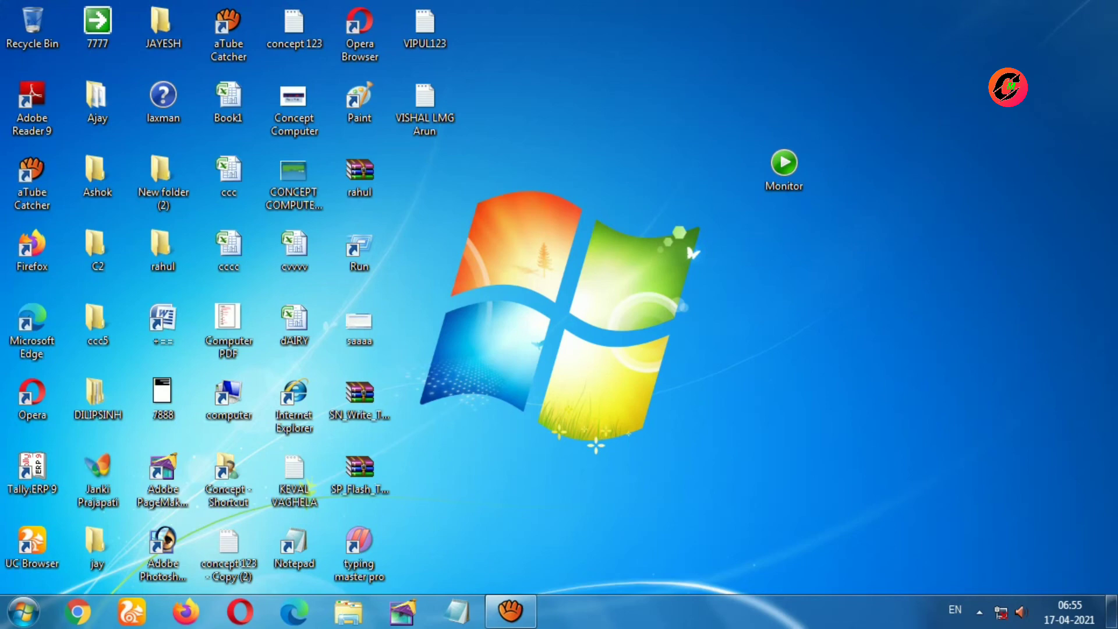
Create a new folder named Concept 25 in the empty area of the desktop.
right_click(899, 92)
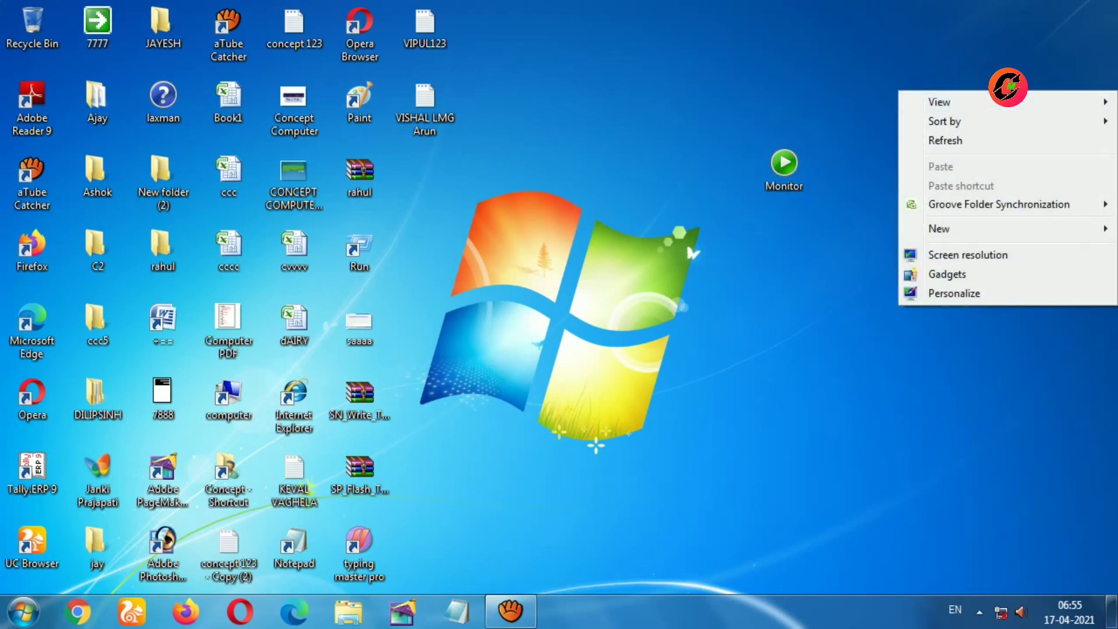
mouse_move(943, 229)
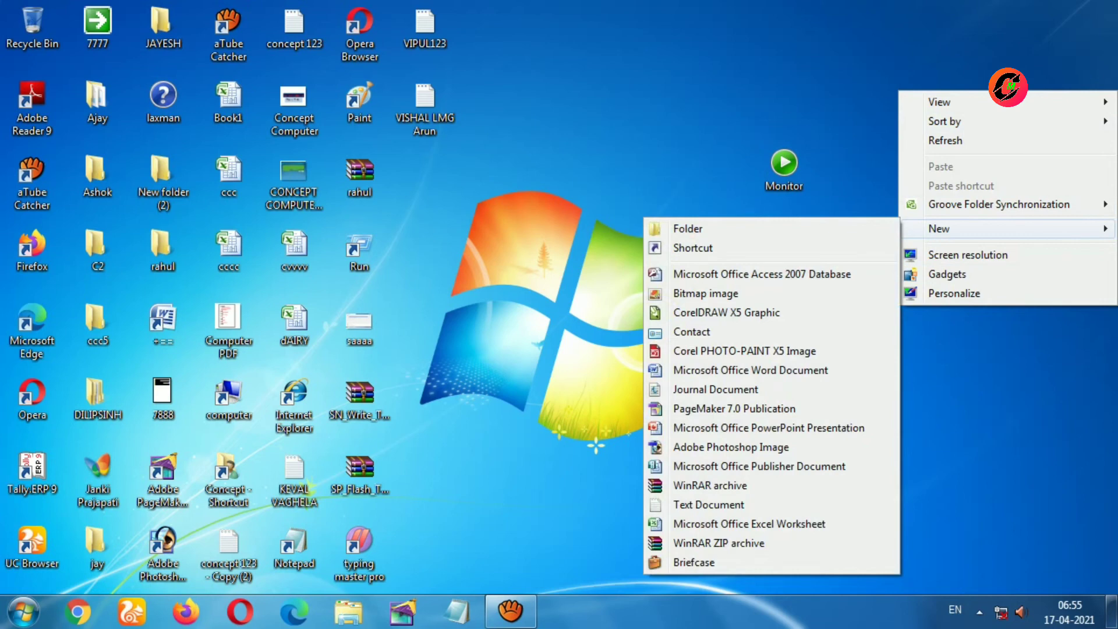
click(686, 228)
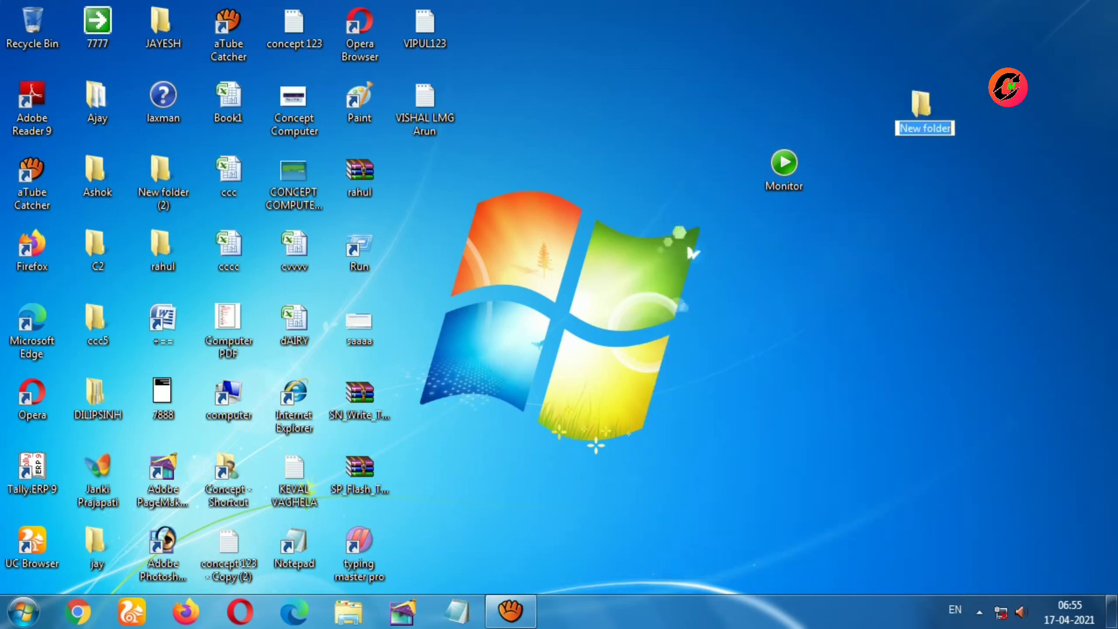
key(BackSpace)
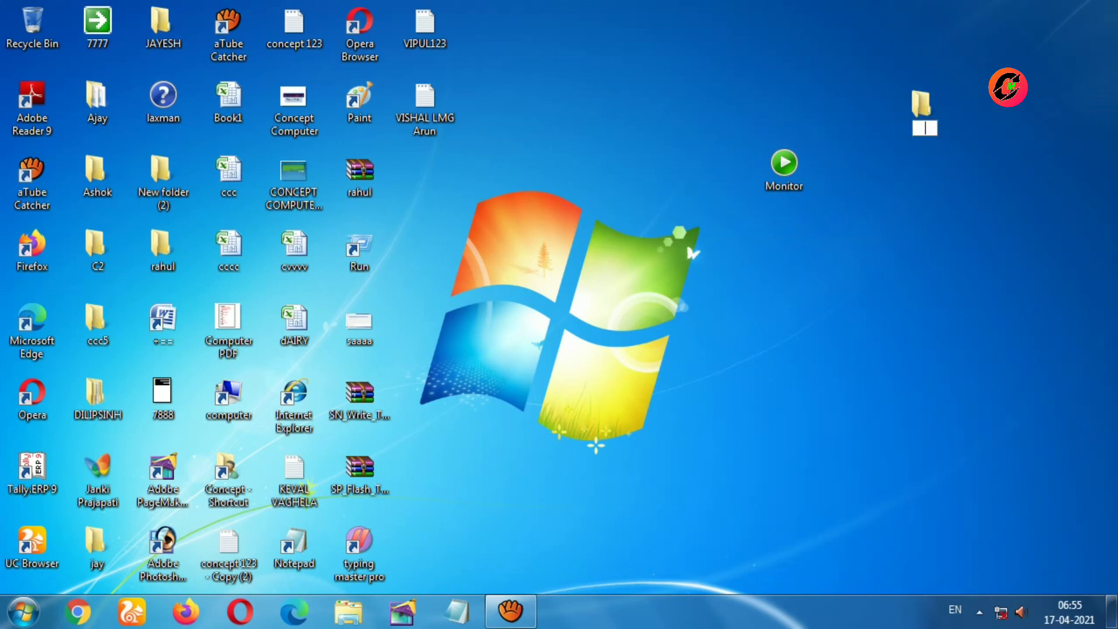
text(Concept 25)
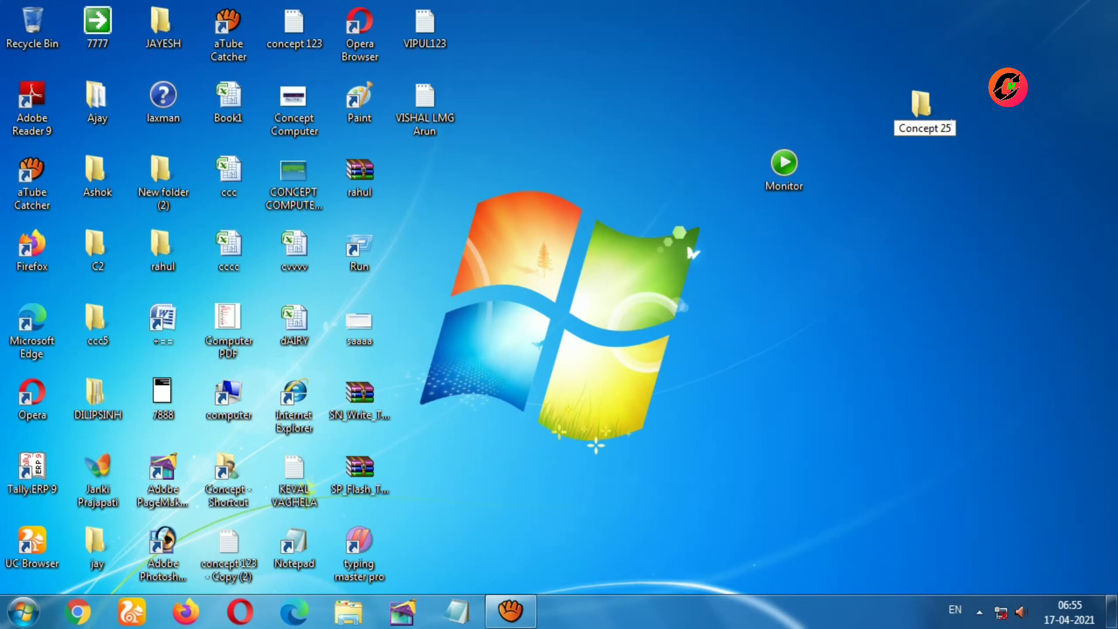
key(Return)
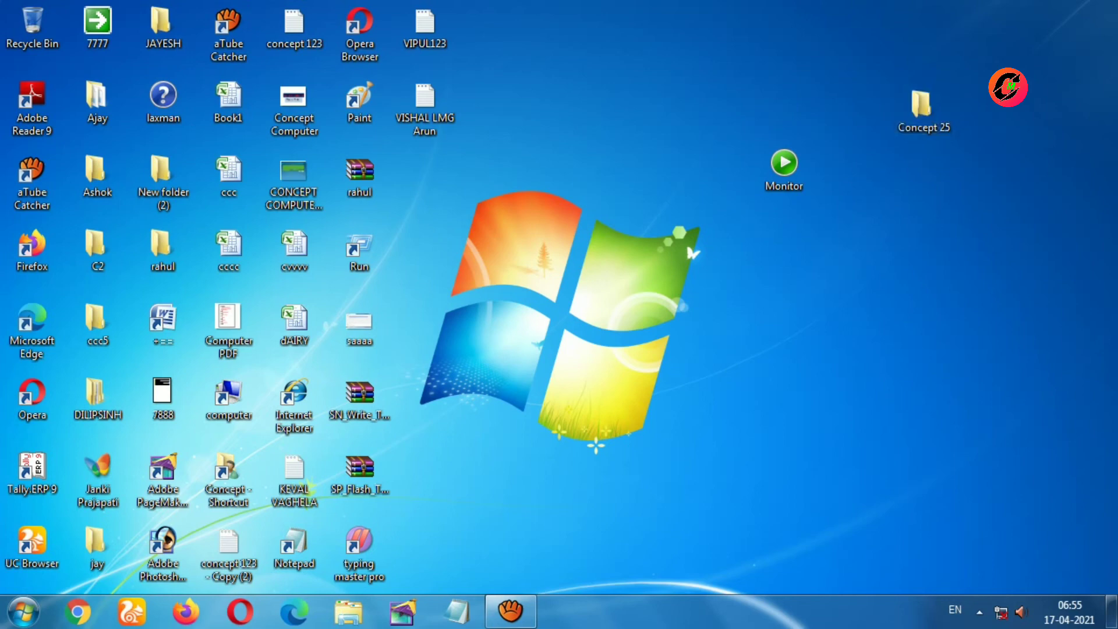
Open the Concept 25 folder to view its contents, and close its window.
click(924, 107)
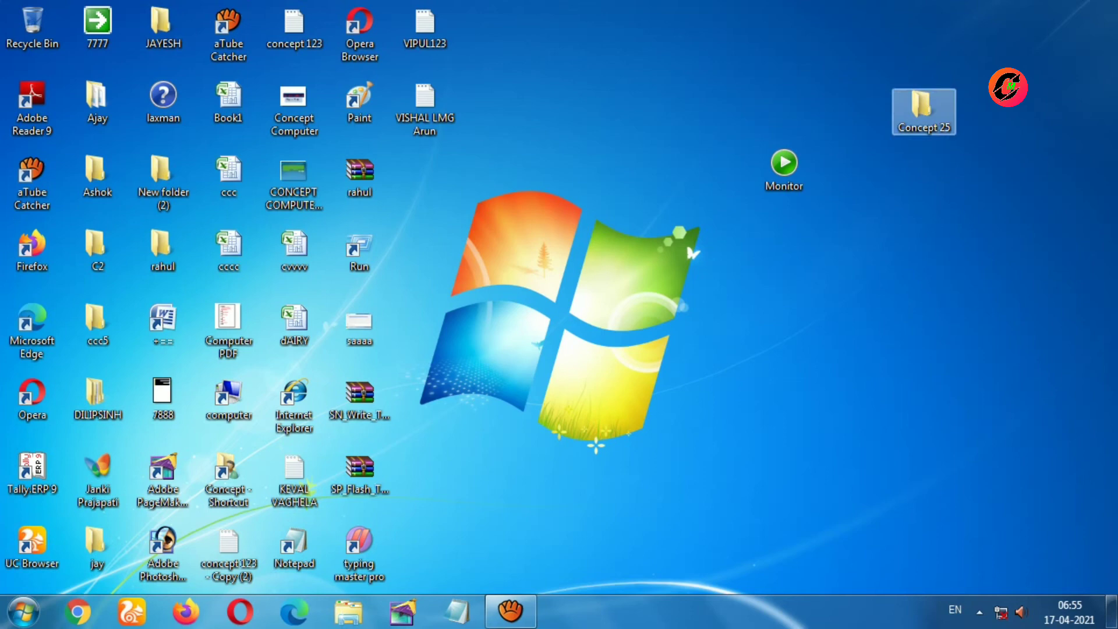
key(Return)
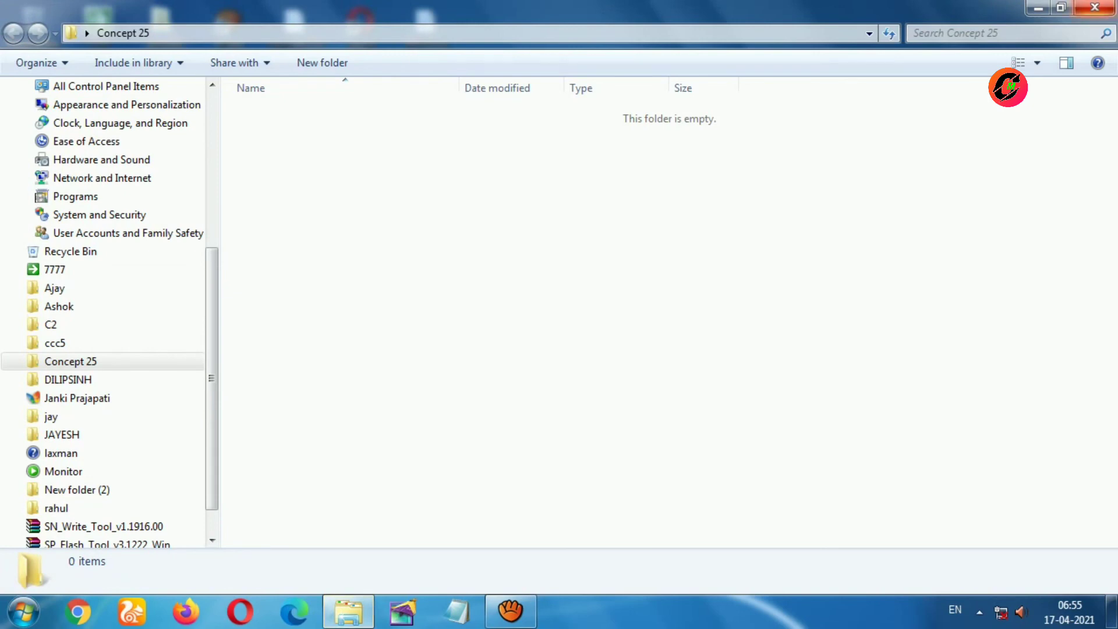
key(alt+F4)
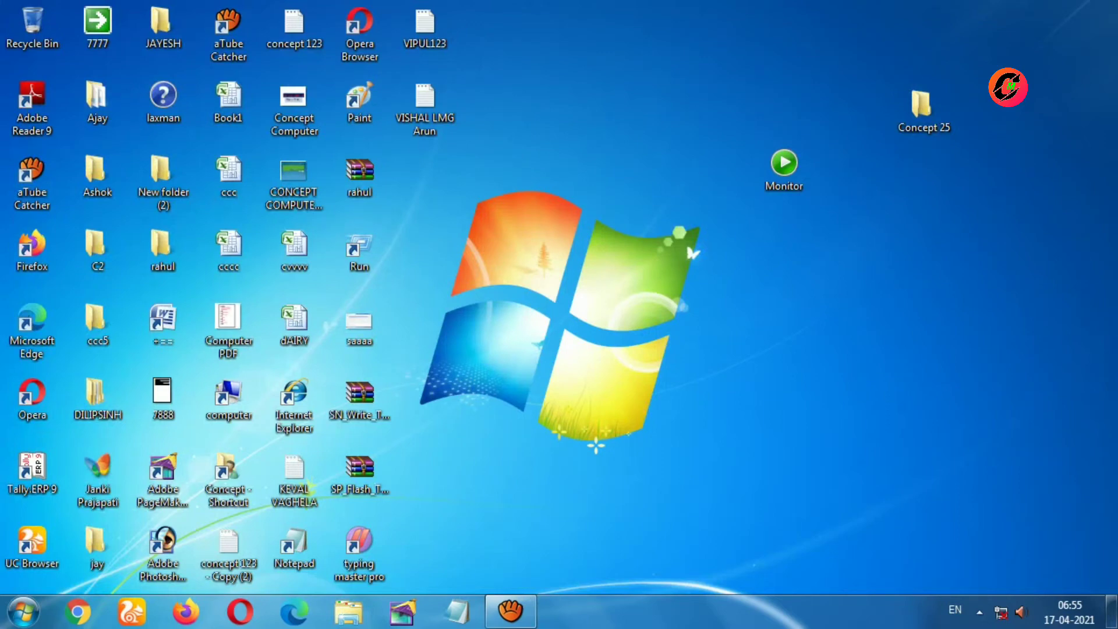
Copy the Monitor text file from the Monitor folder and get the folder window out of the way.
mouse_move(784, 166)
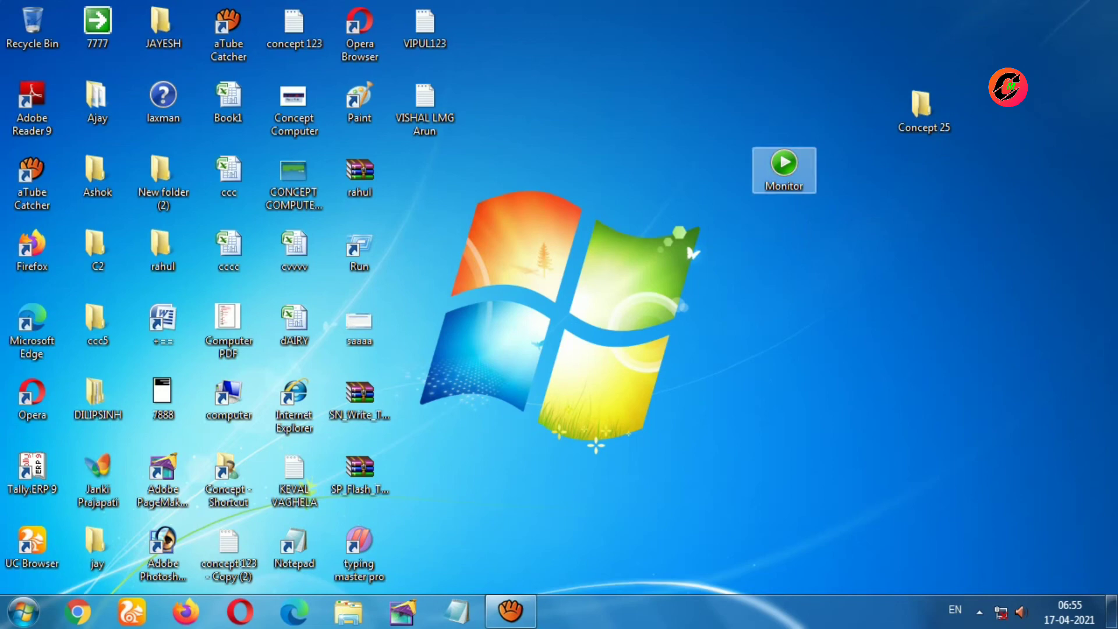
double_click(783, 166)
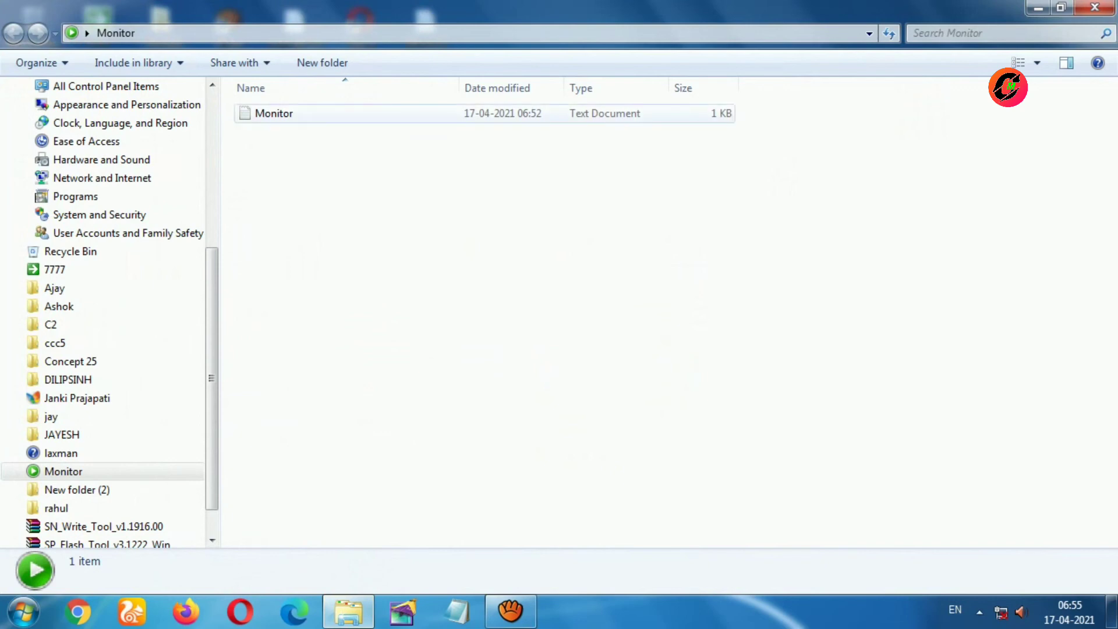
right_click(272, 113)
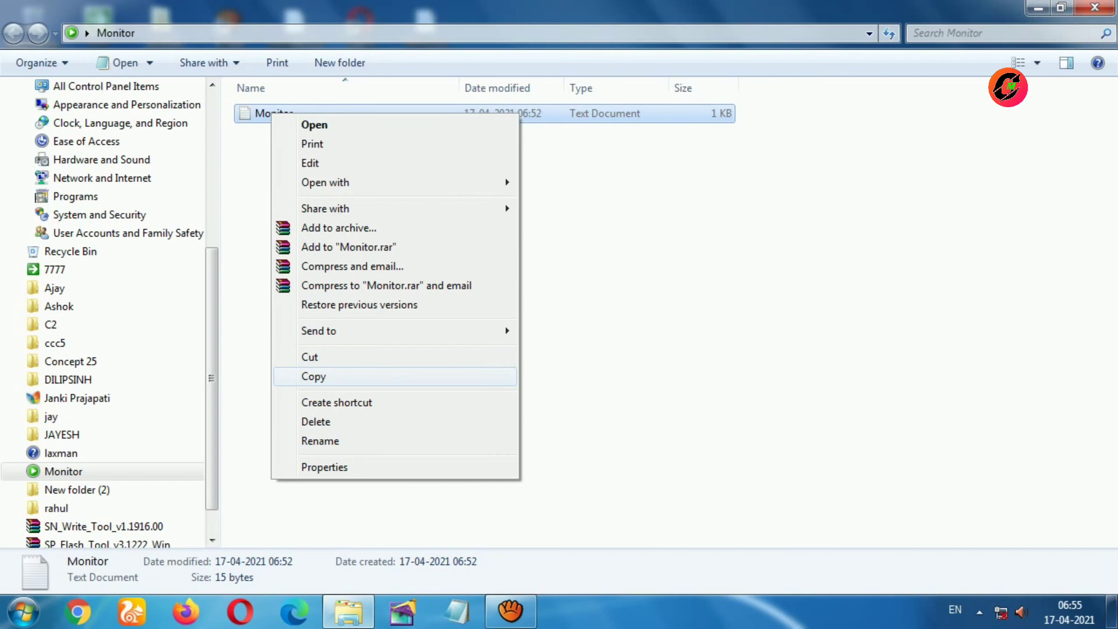
key(Return)
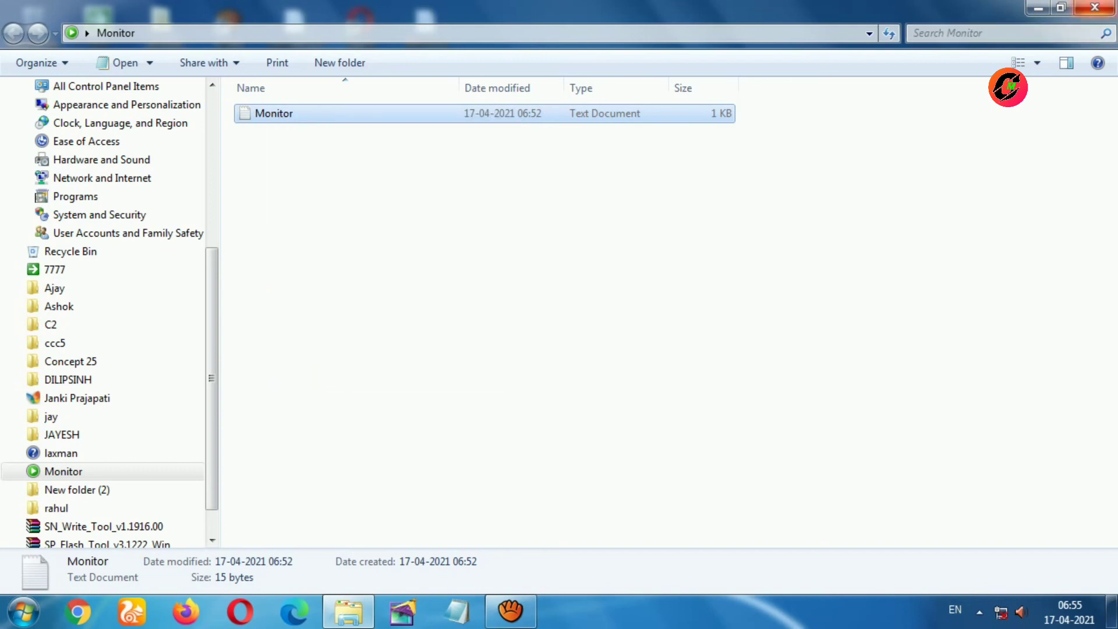
key(super+Down)
key(super+Down)
Paste the copied Monitor text file into the Concept 25 folder and close the folder.
click(923, 111)
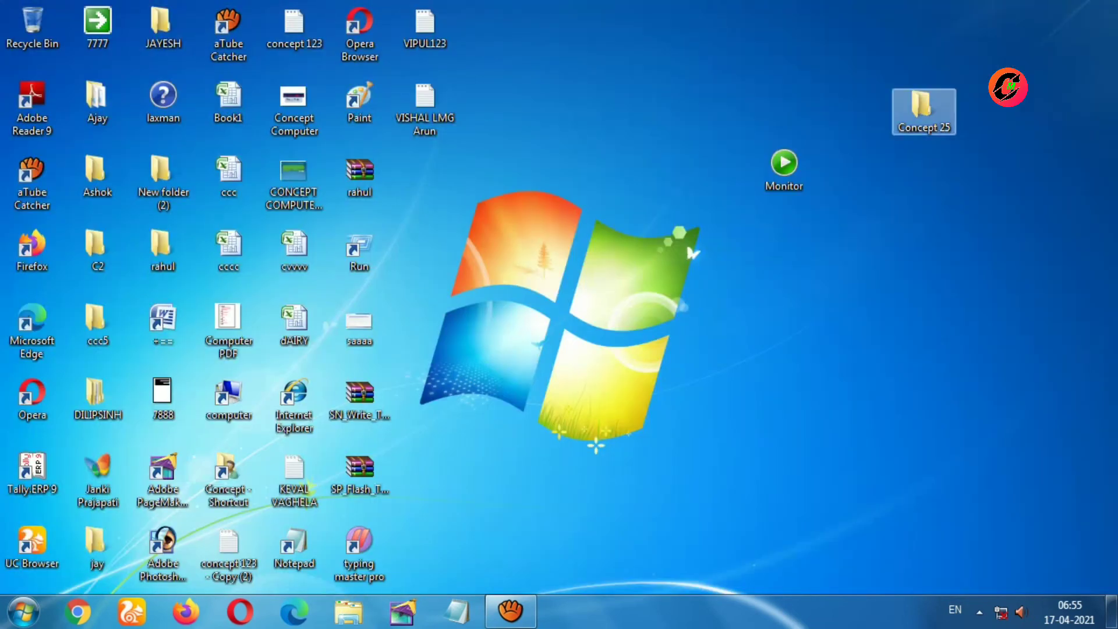
key(Return)
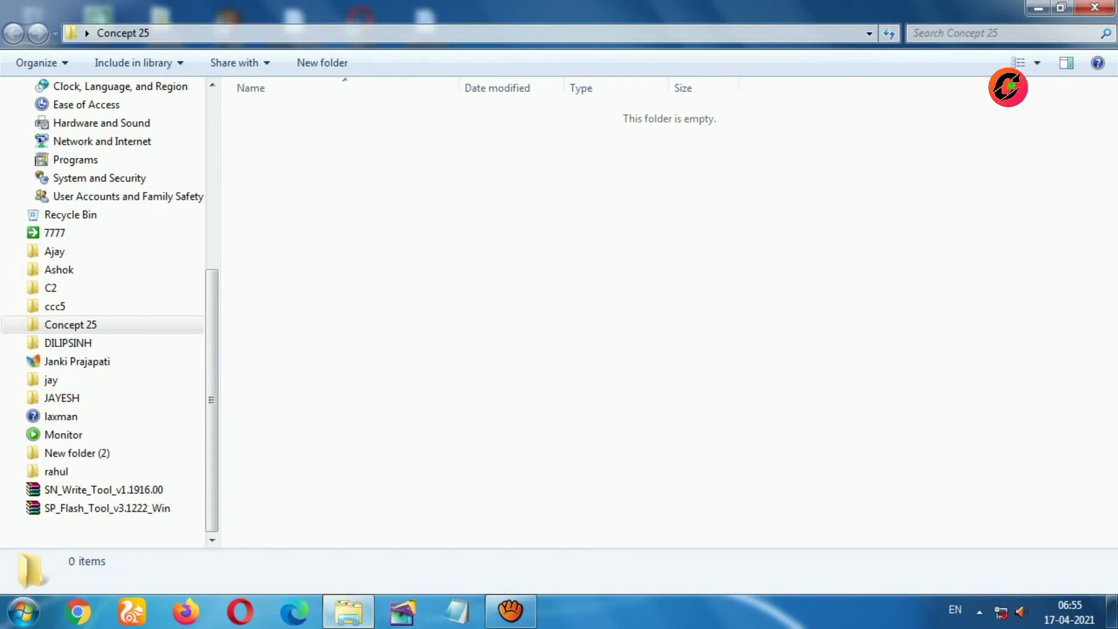
right_click(580, 172)
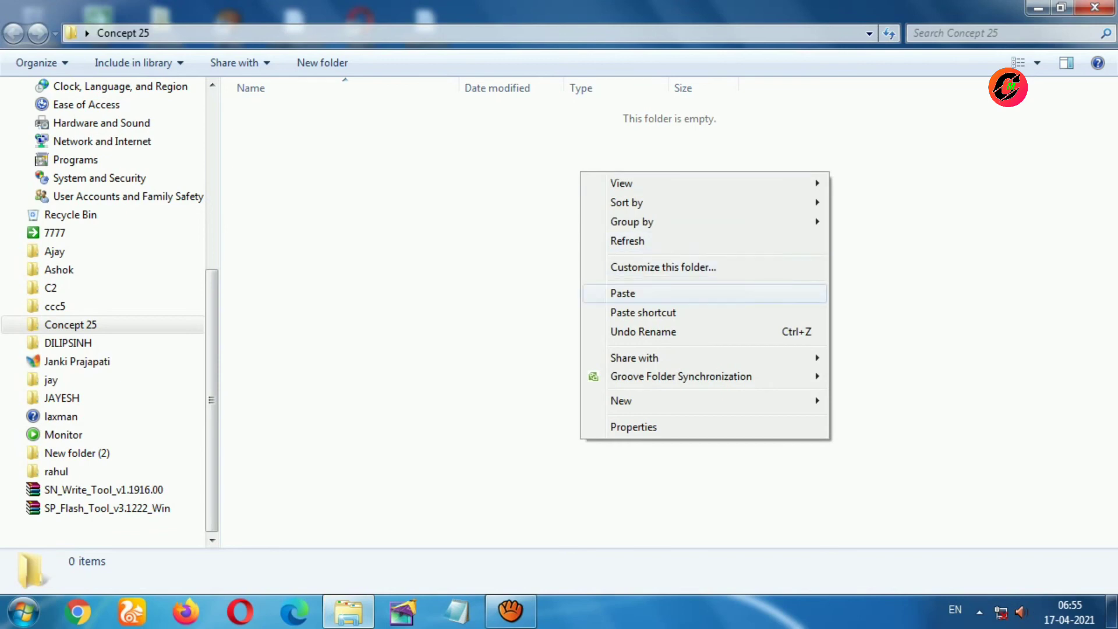
click(622, 293)
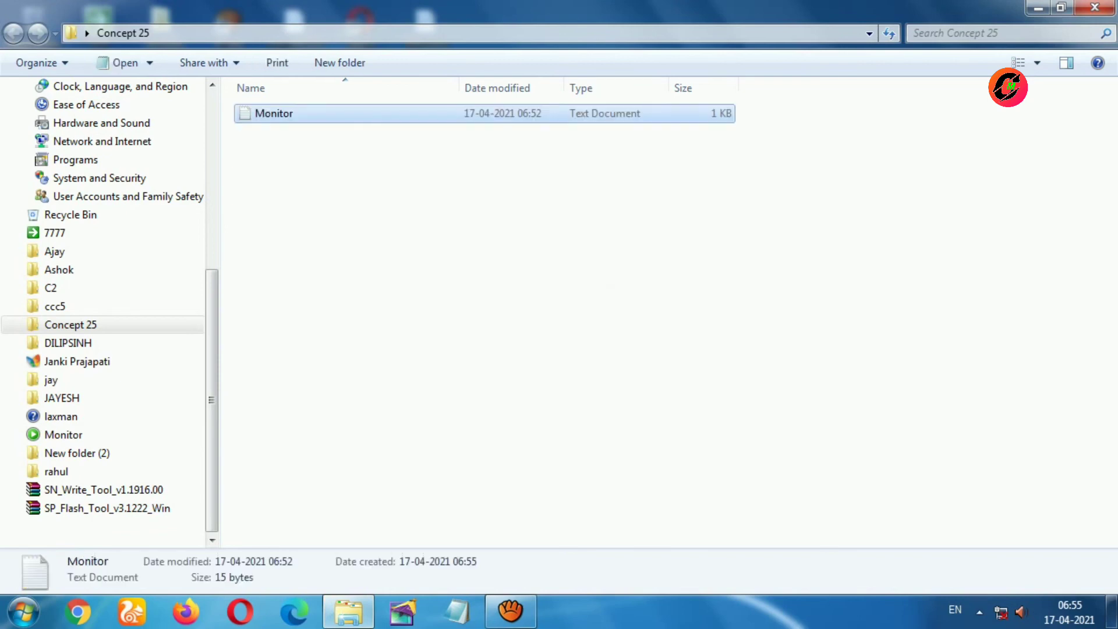
key(Escape)
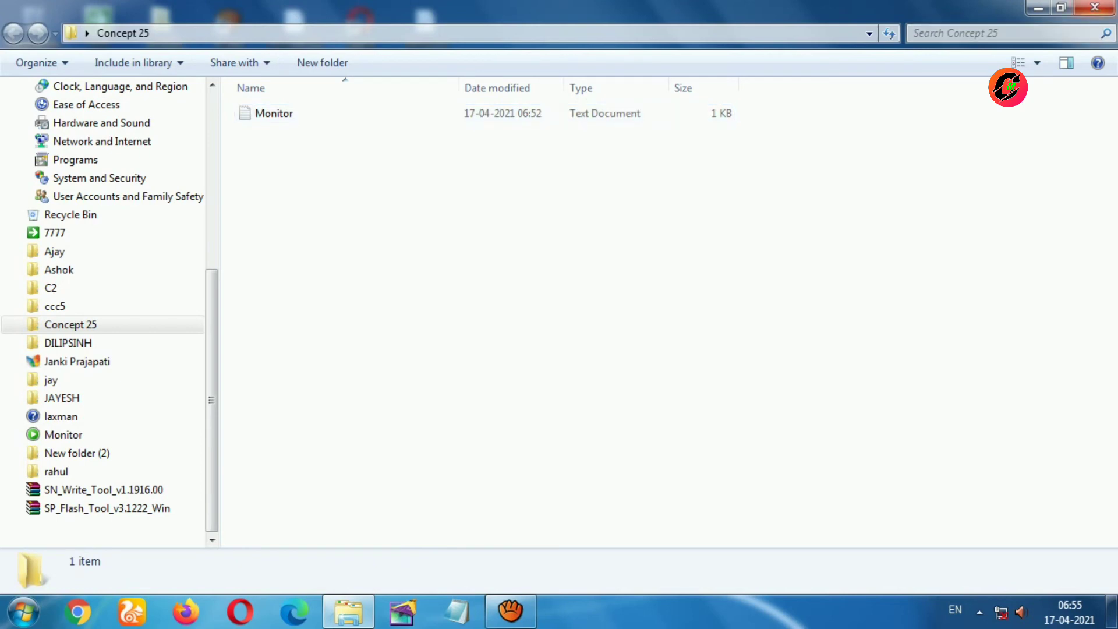
click(1094, 7)
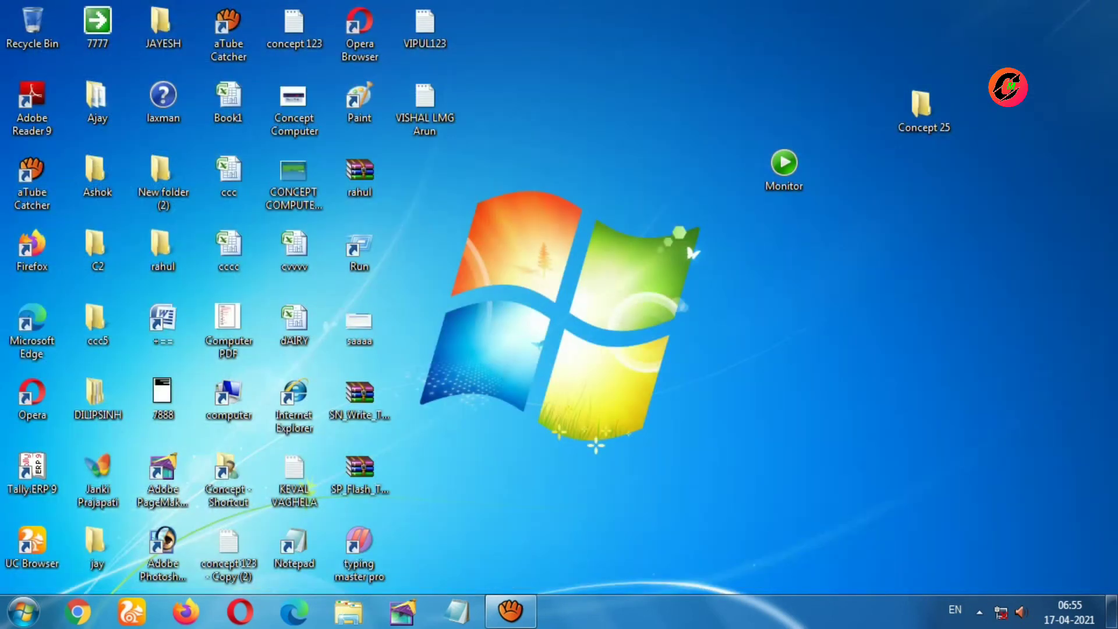
Check the Monitor and Concept 25 folders for the text file, close both, and refresh the desktop.
click(783, 169)
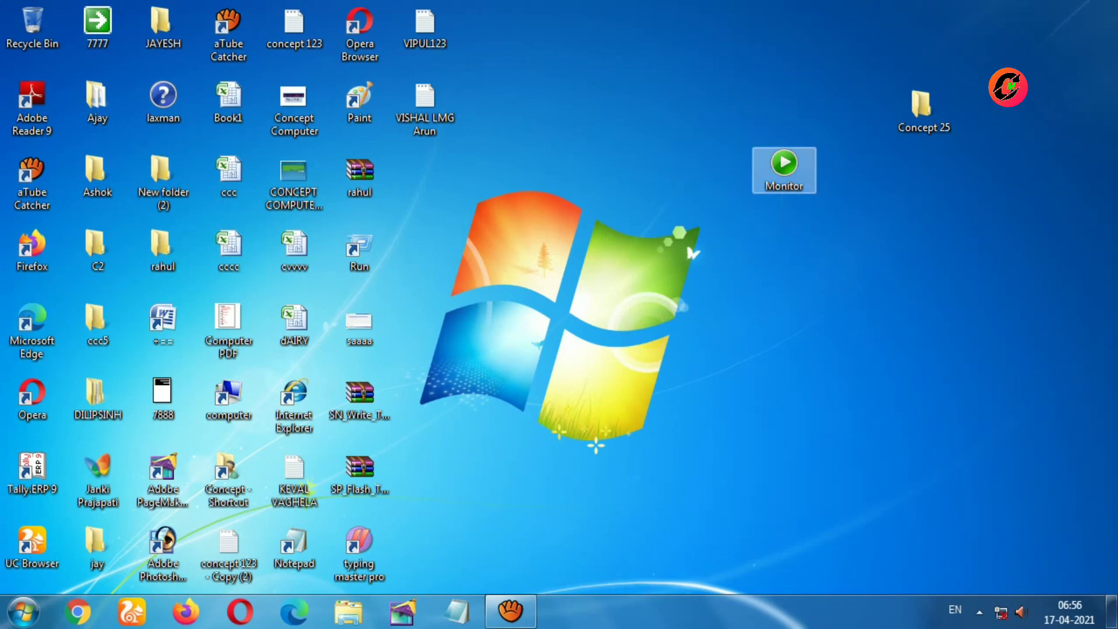
key(Return)
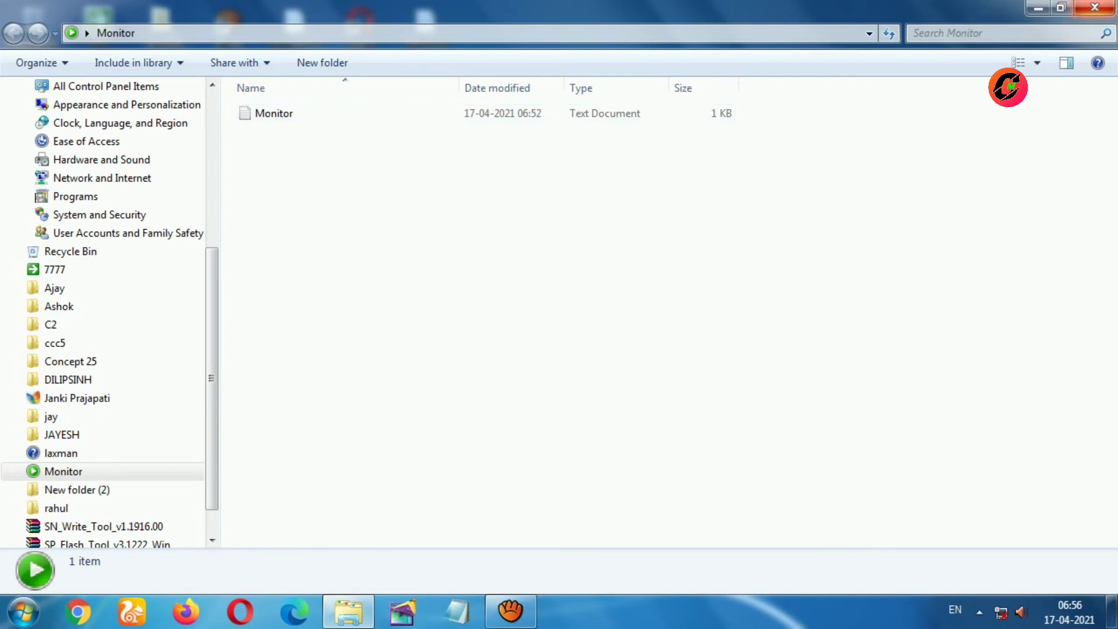
key(alt+F4)
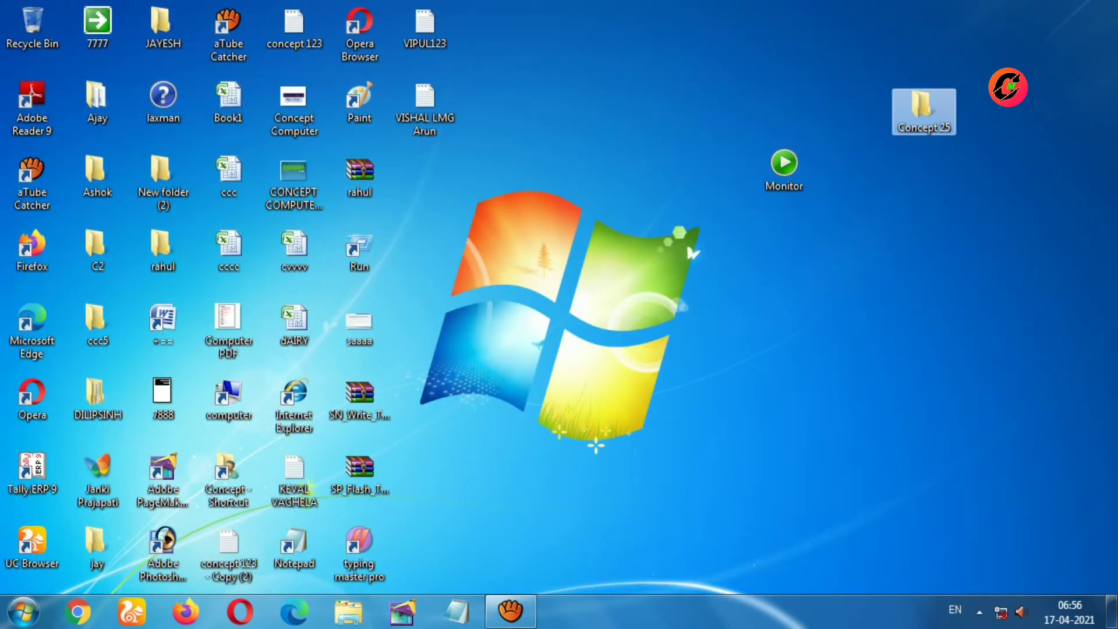
key(Return)
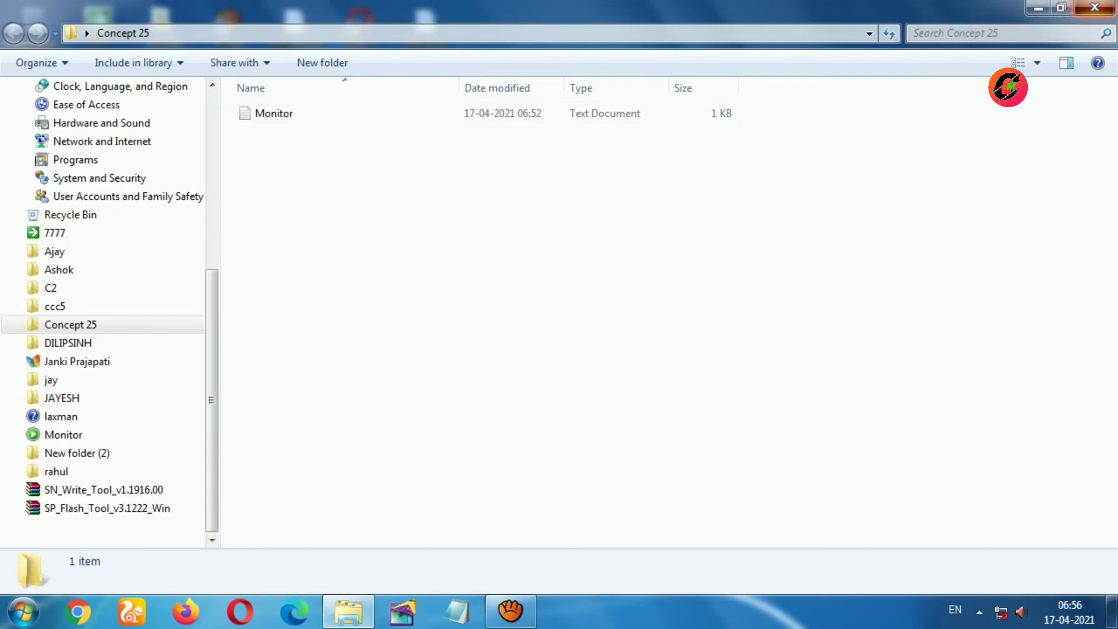
click(1095, 7)
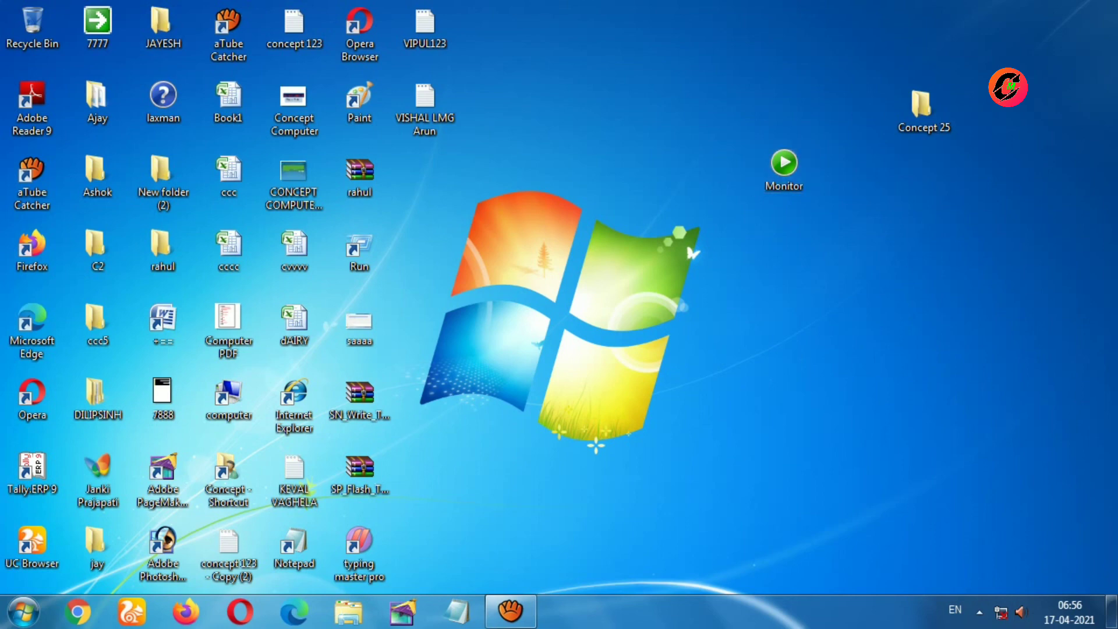
right_click(574, 109)
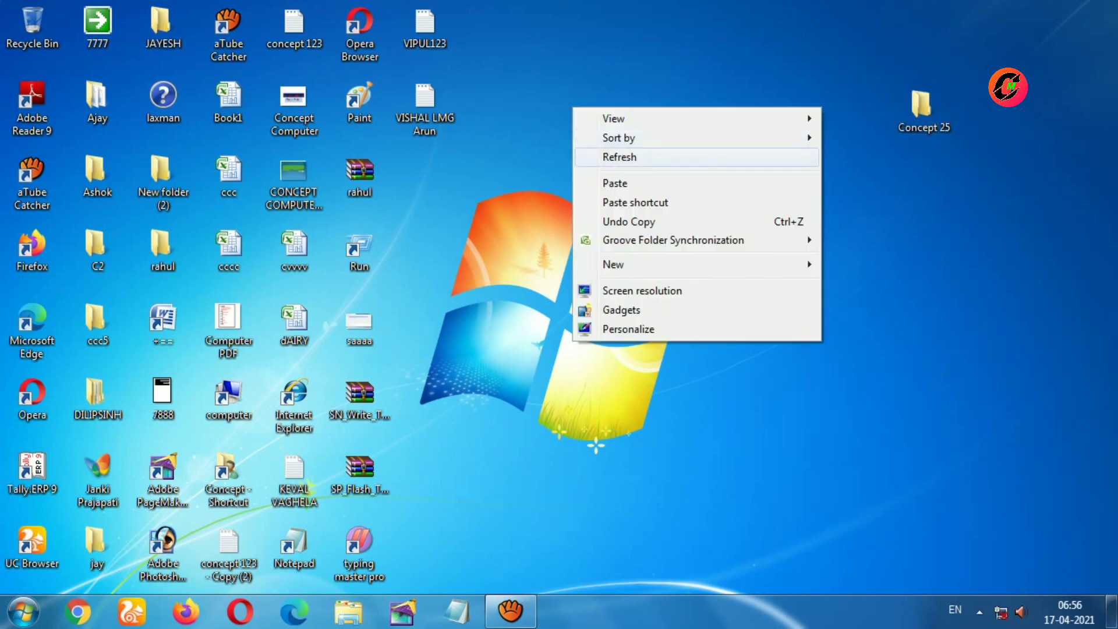
click(619, 157)
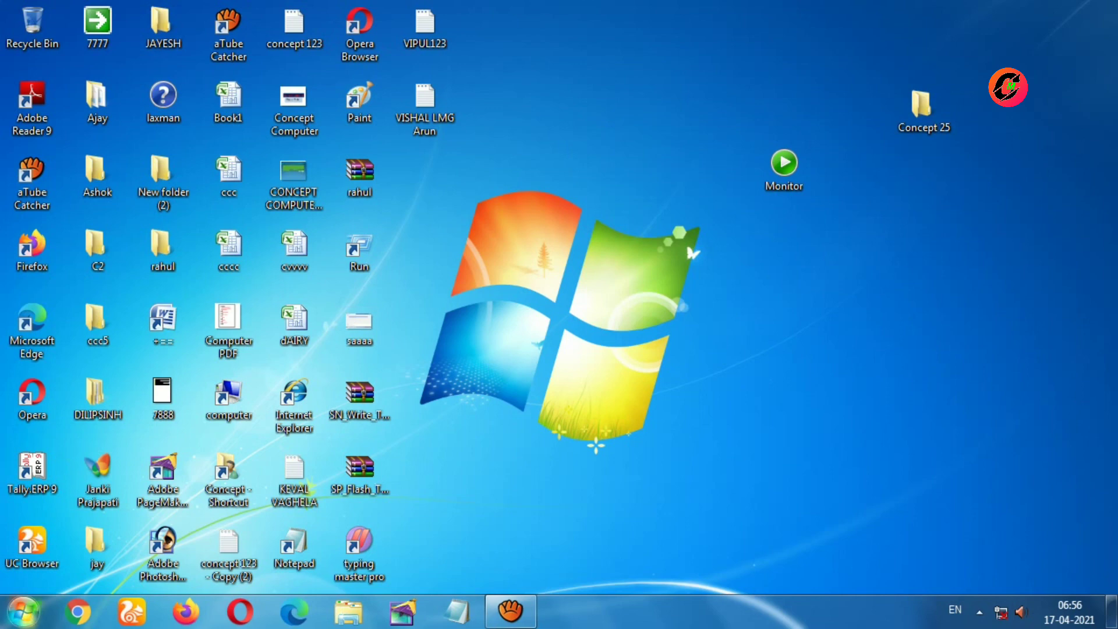
Start Microsoft Office Word 2007 with a blank document and close it again.
click(23, 611)
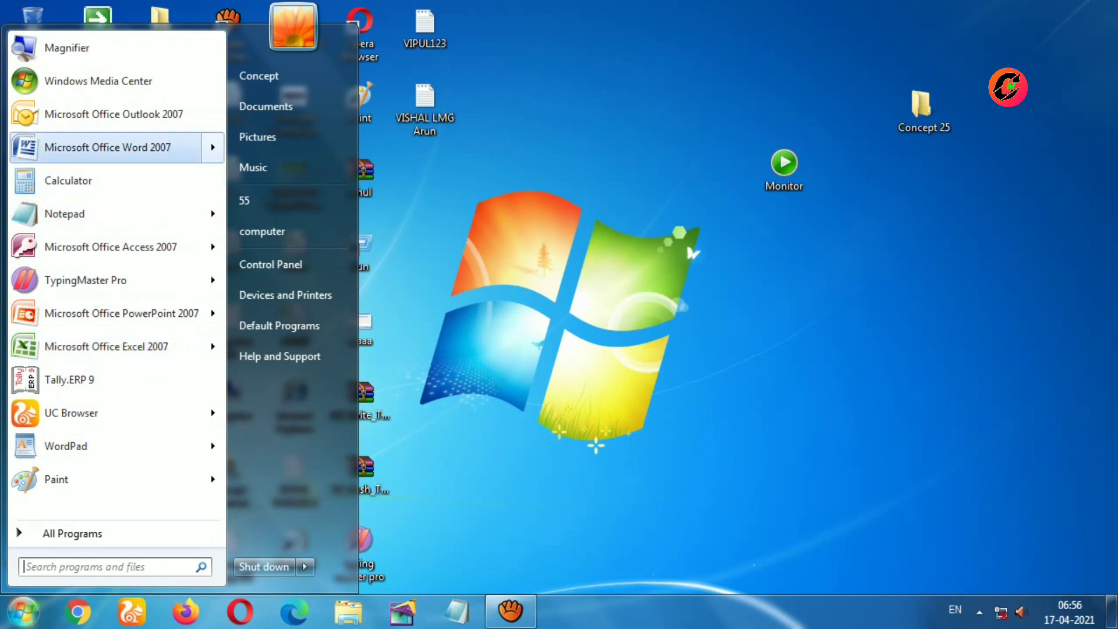
key(Right)
key(Return)
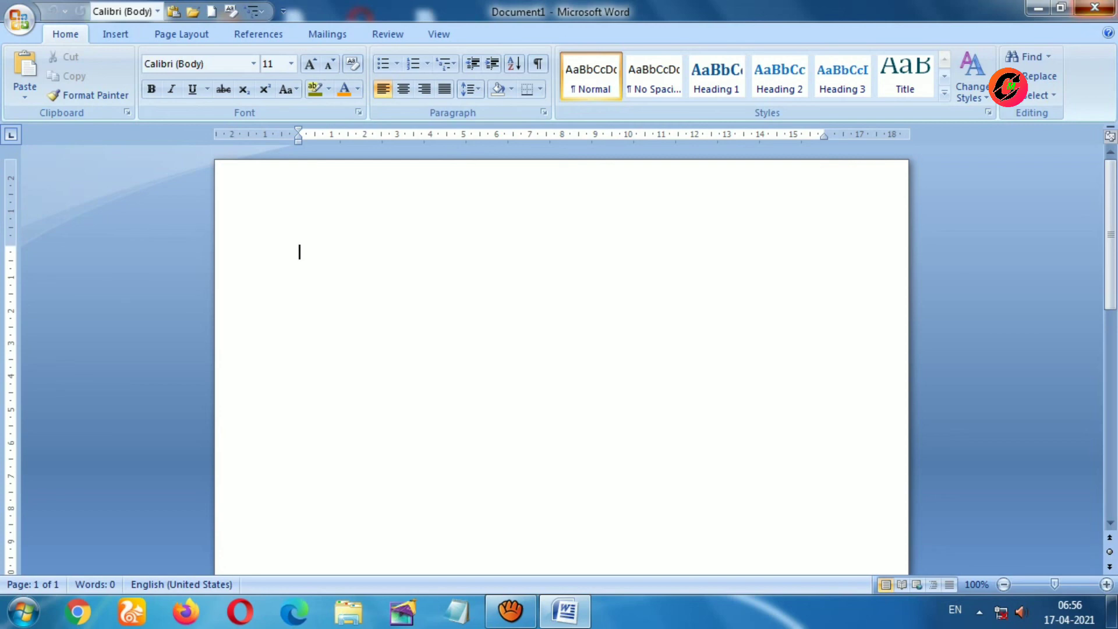
click(1095, 7)
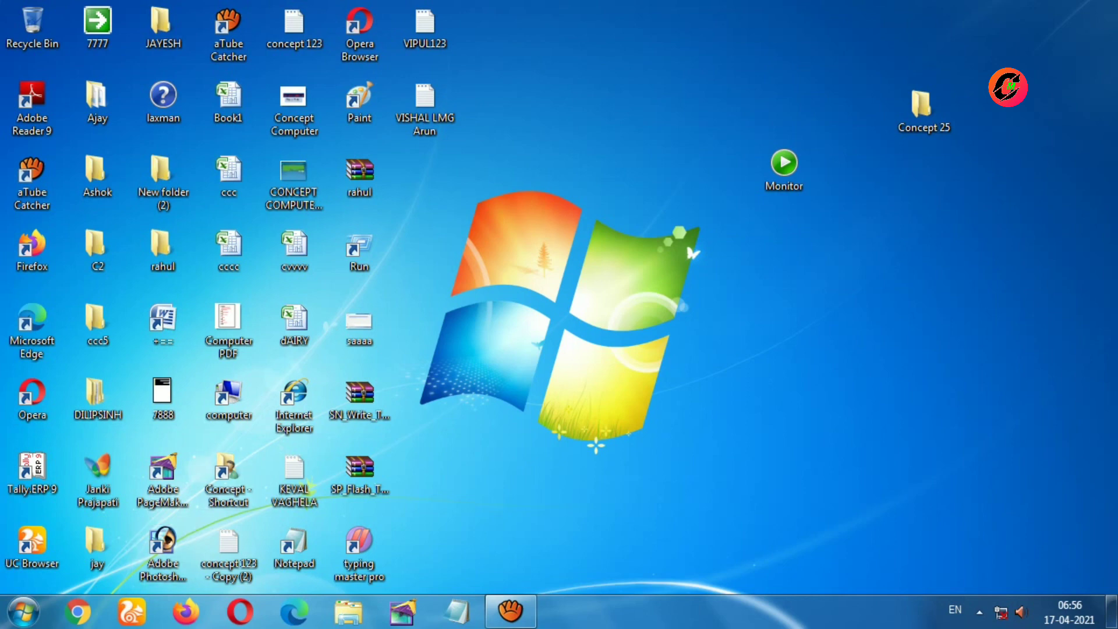
click(23, 612)
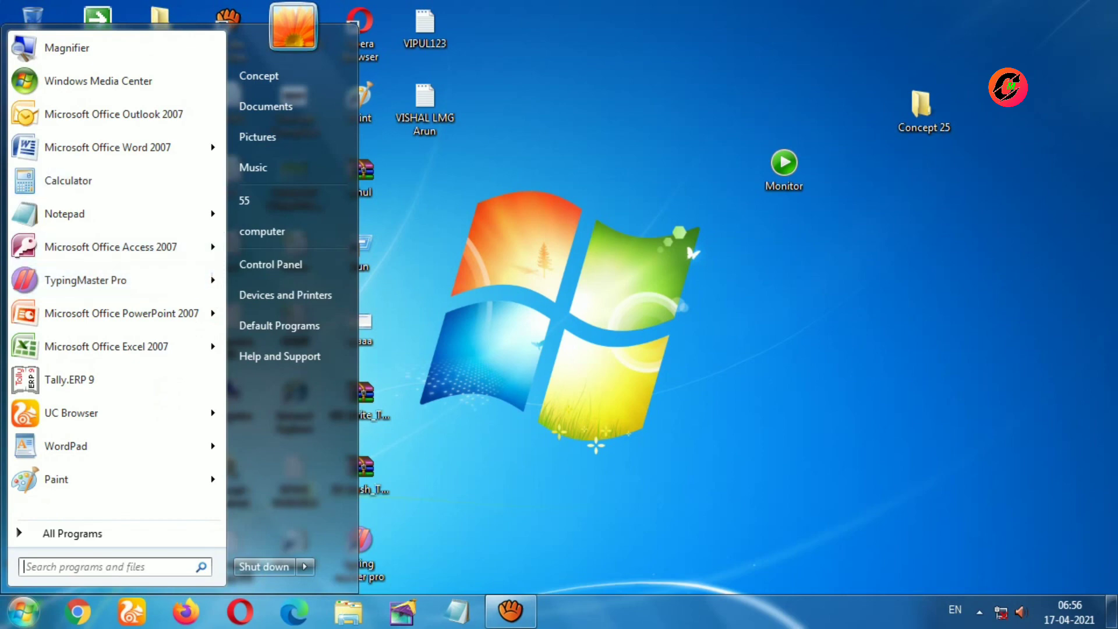
key(Escape)
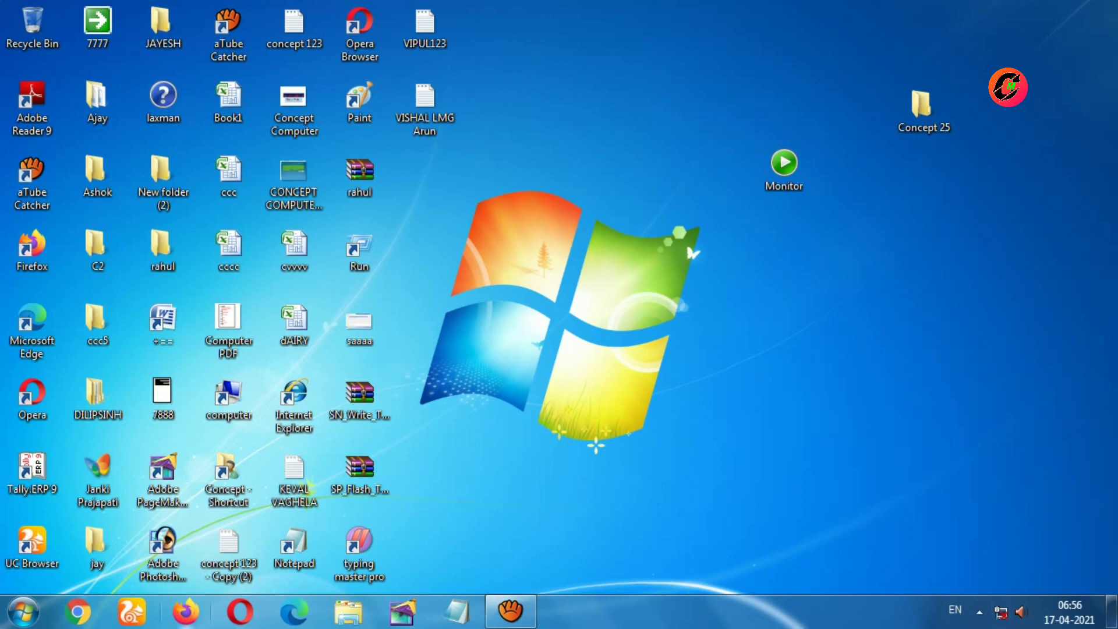
Start Microsoft Office Word 2007 and pin the program to the taskbar.
click(23, 611)
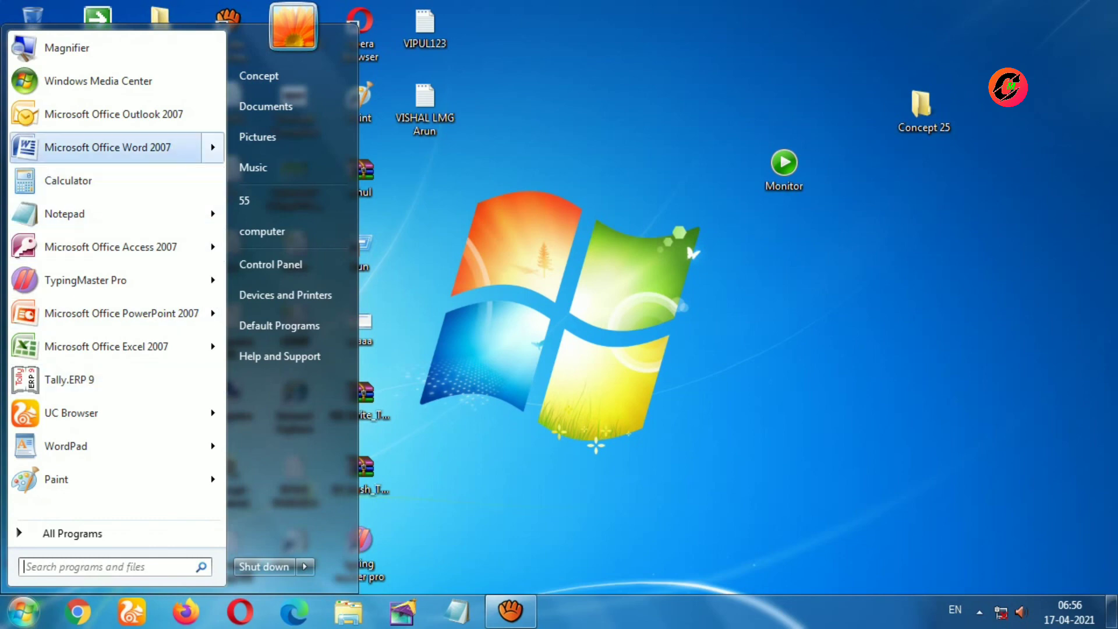
key(Return)
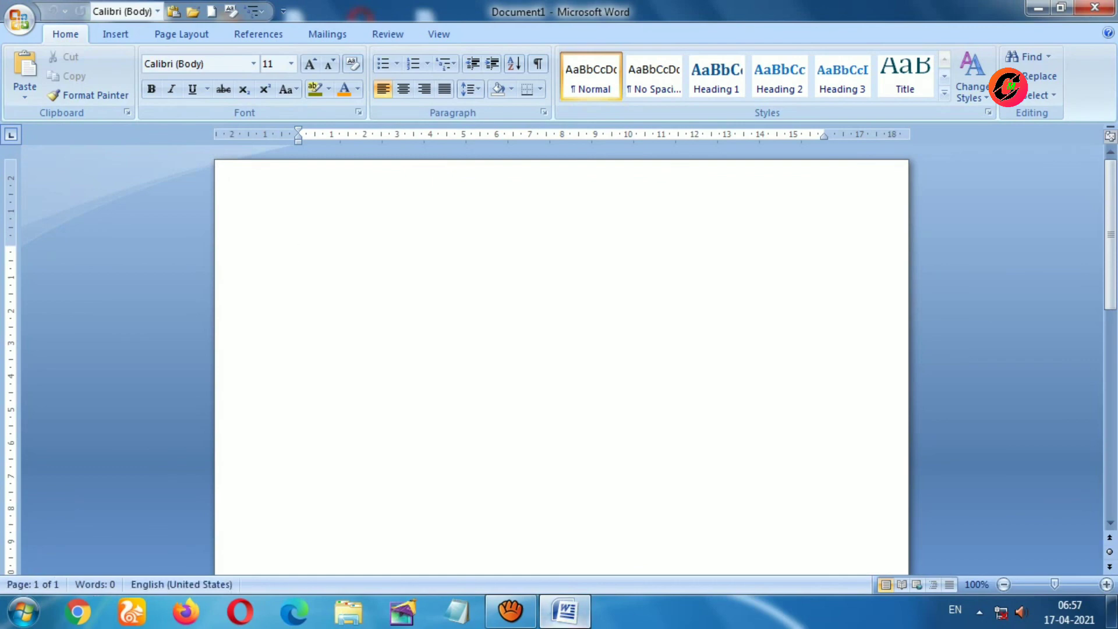
right_click(565, 611)
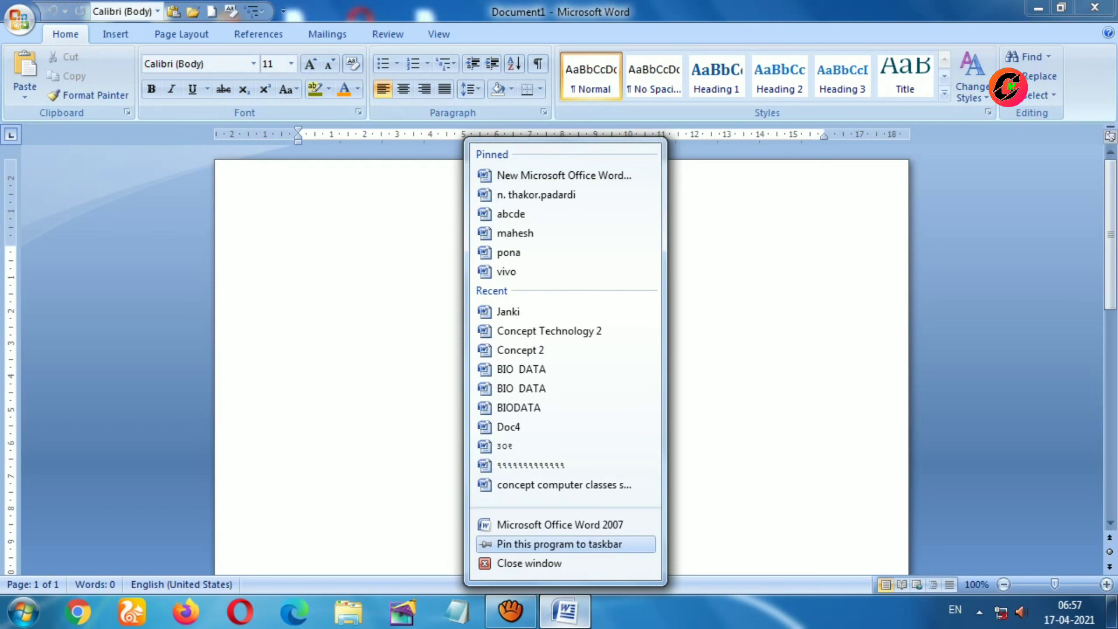
click(559, 544)
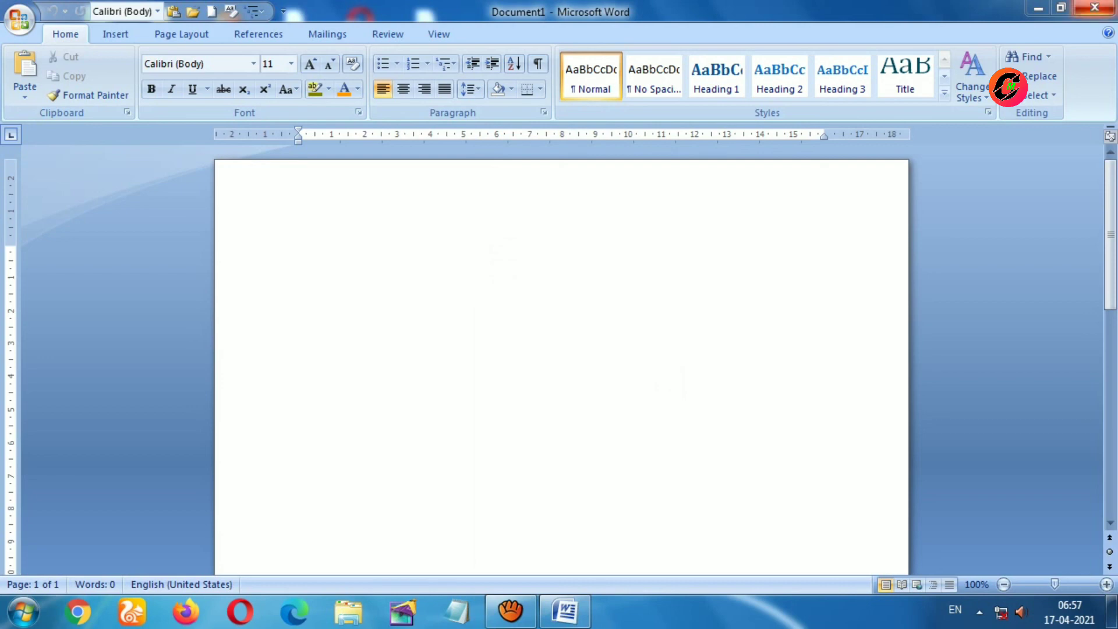
Close the blank Word document and unpin Microsoft Office Word 2007 from the taskbar.
click(1094, 7)
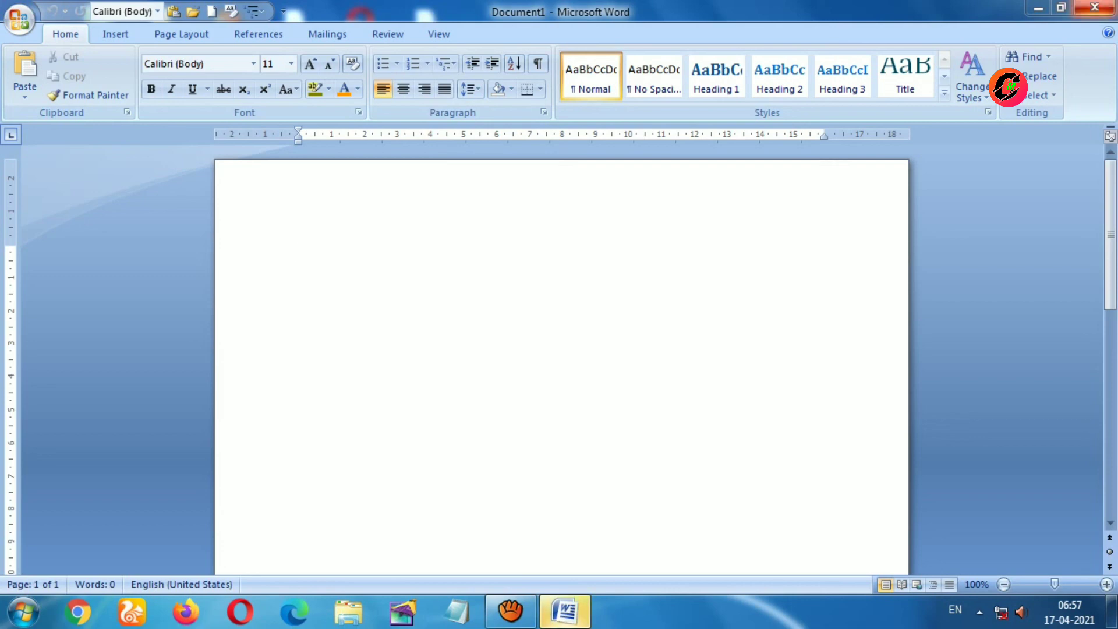
key(super+d)
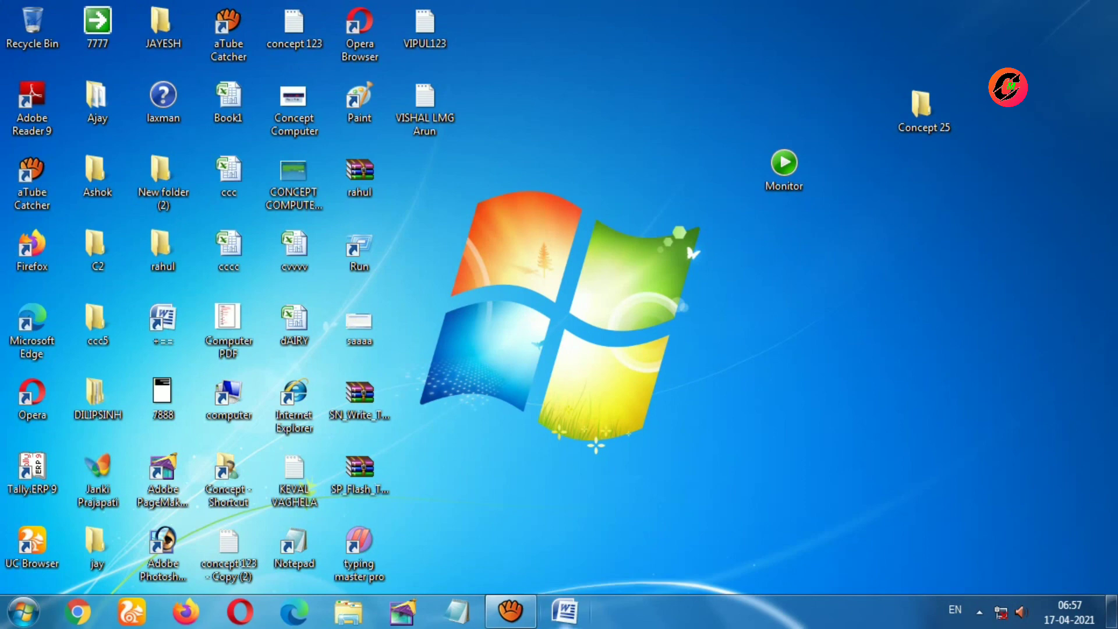
right_click(564, 611)
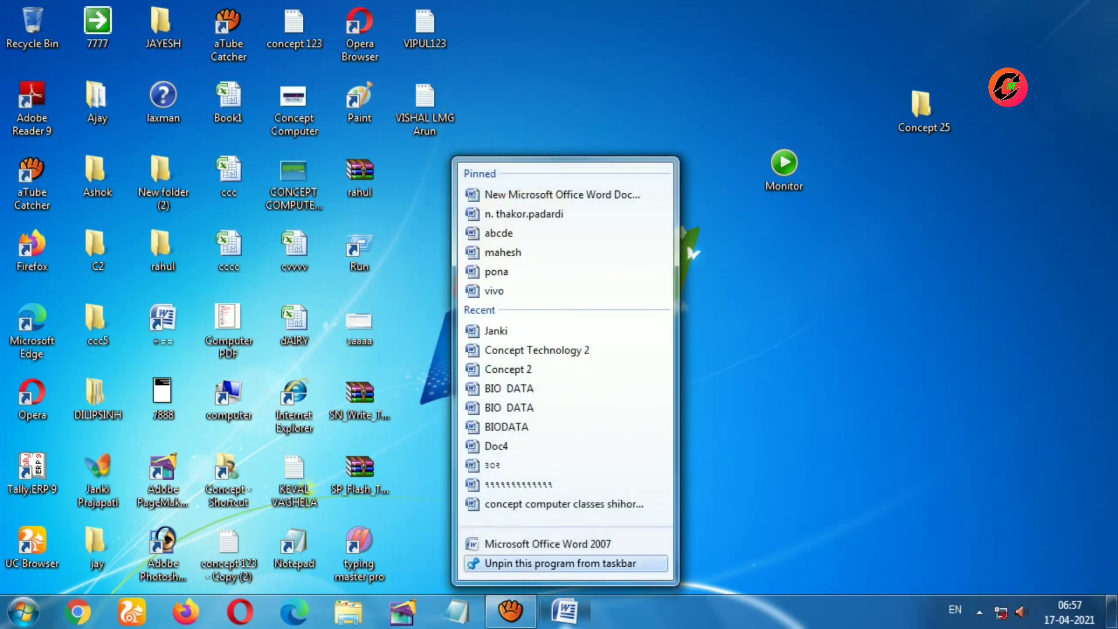
click(560, 563)
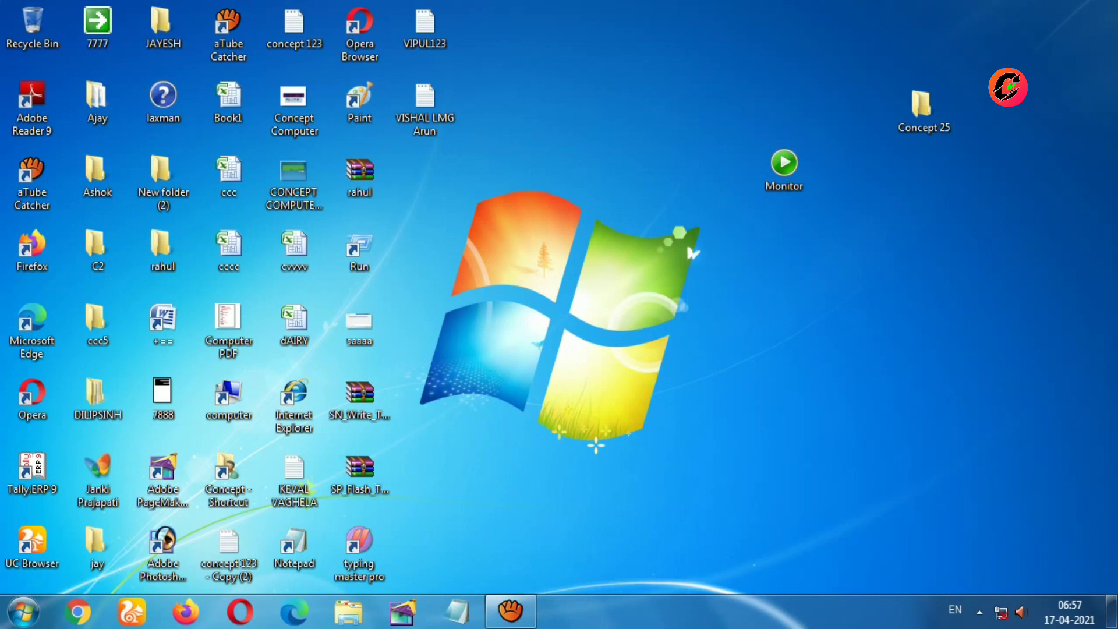
Refresh the desktop several times.
right_click(662, 209)
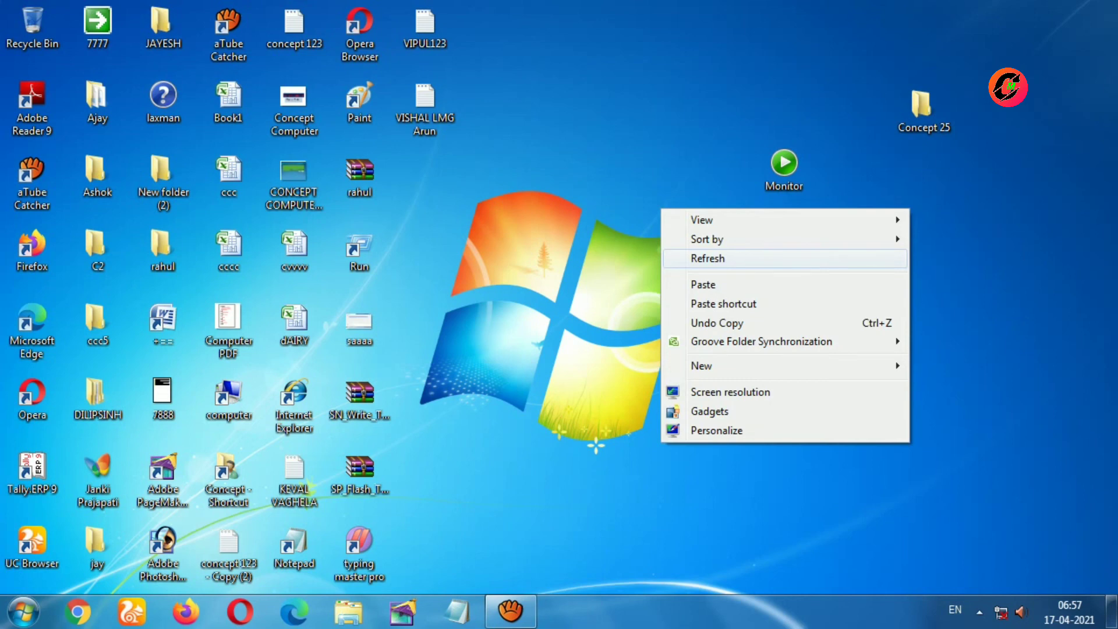
click(698, 258)
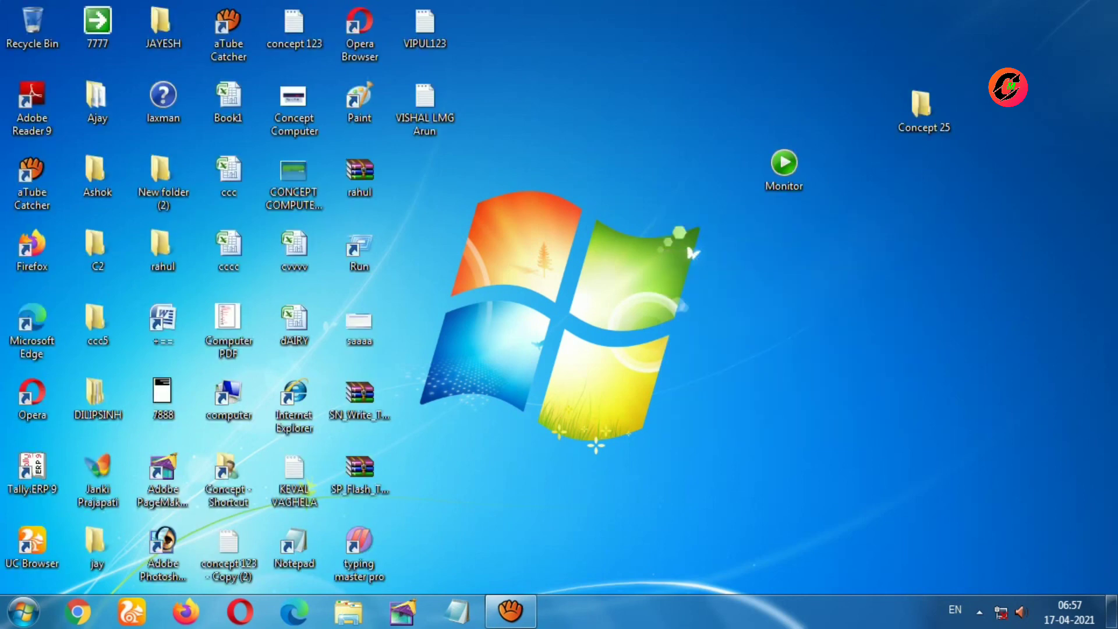
right_click(621, 180)
click(686, 229)
right_click(638, 180)
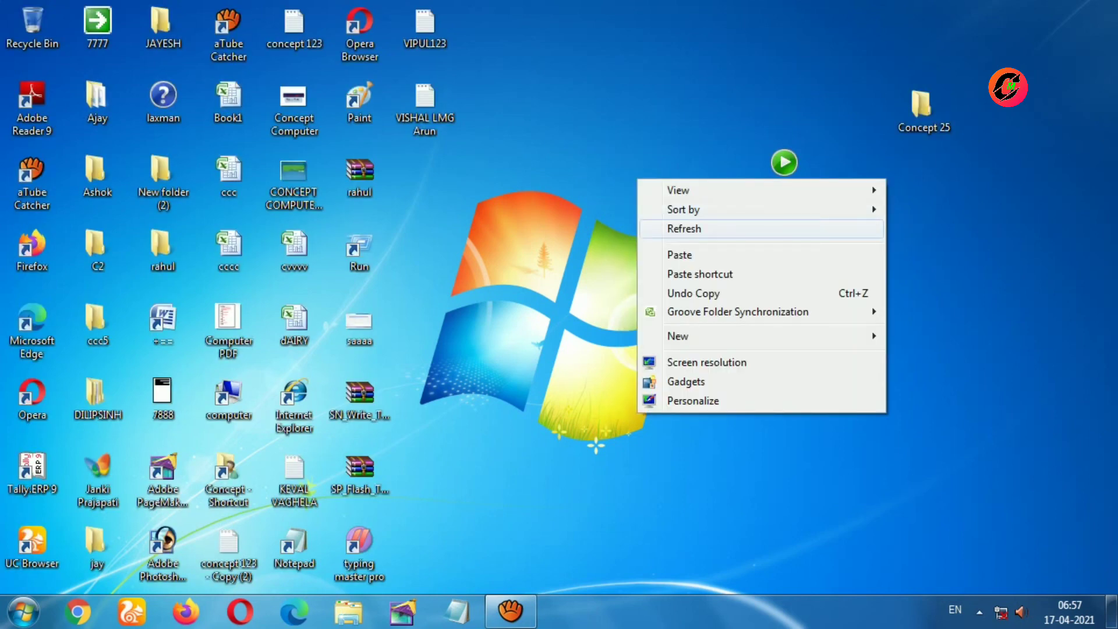
click(684, 229)
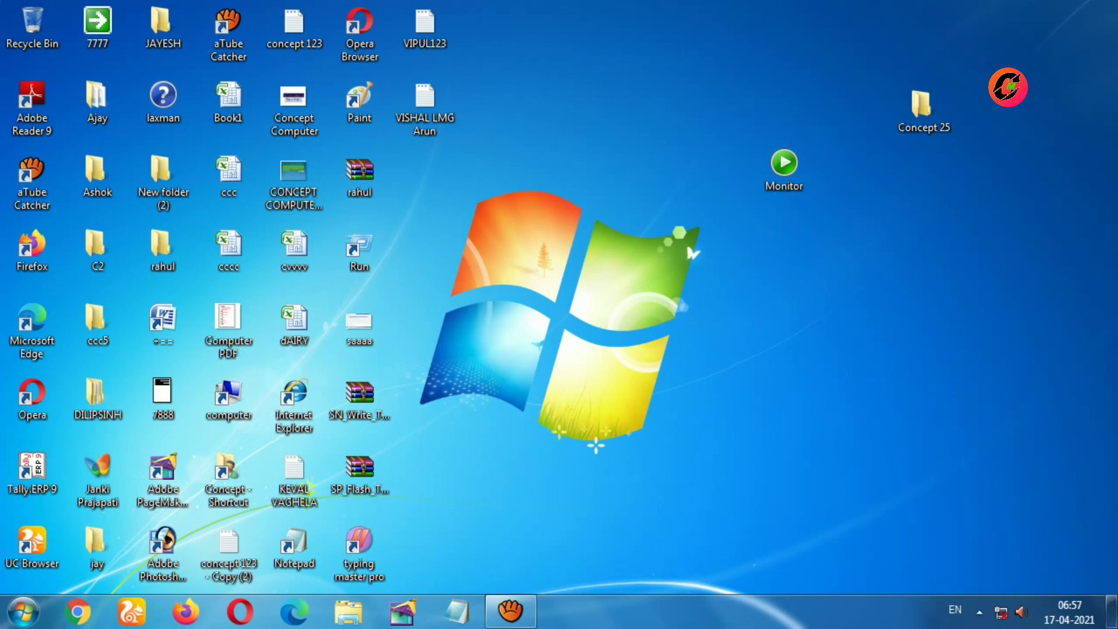
right_click(557, 132)
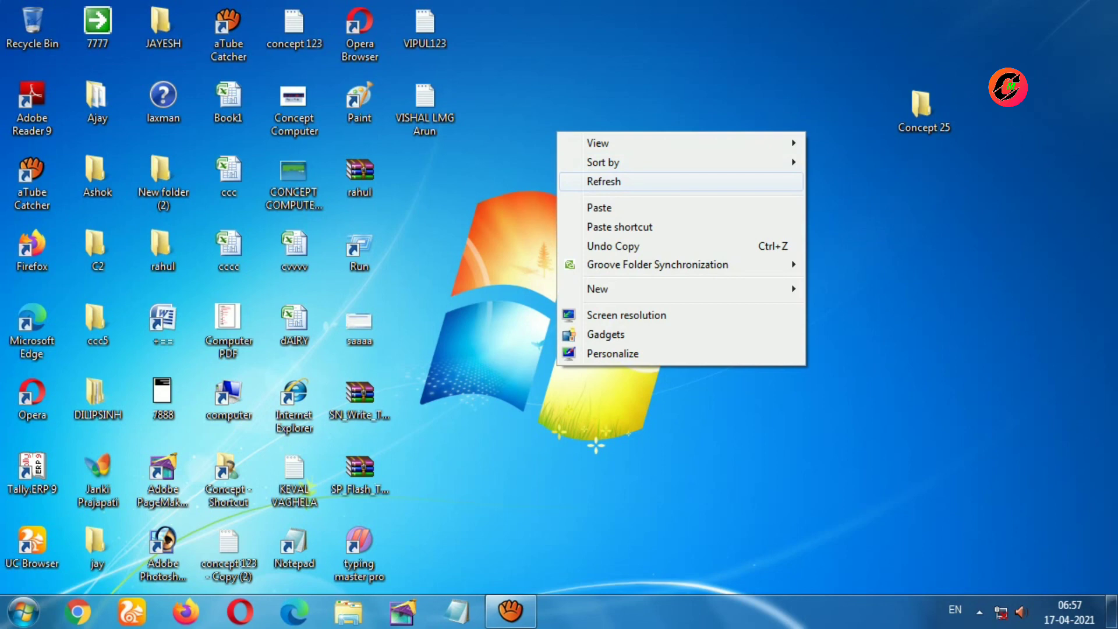
click(600, 181)
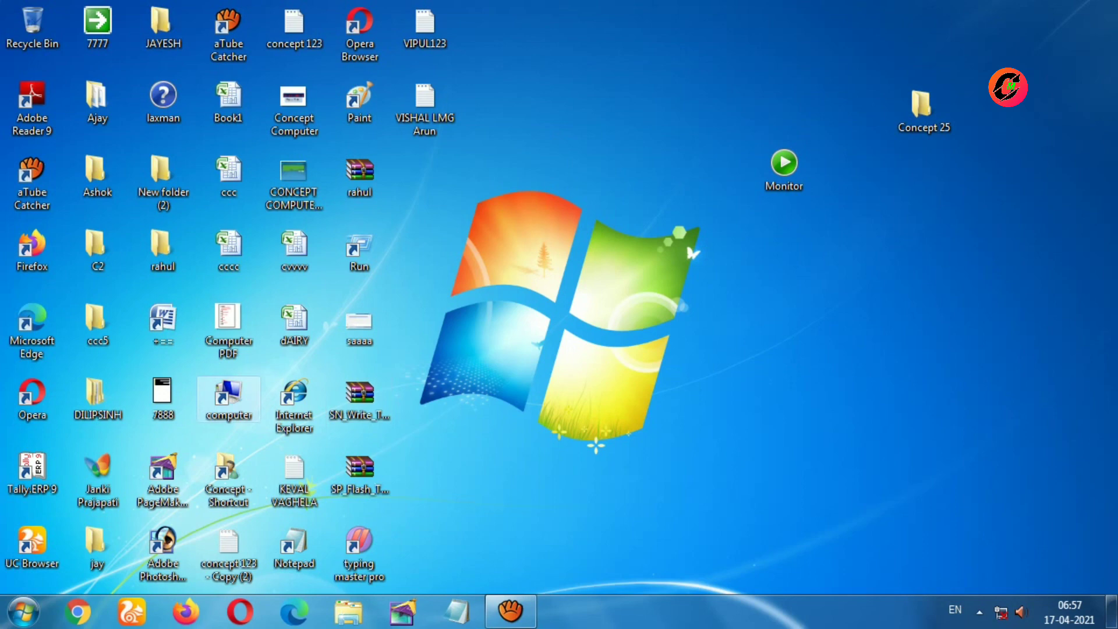
Move the computer shortcut into the empty desktop area beside the rahul archive, open it to view the drives and folder tree, and close it.
drag(228, 396, 438, 216)
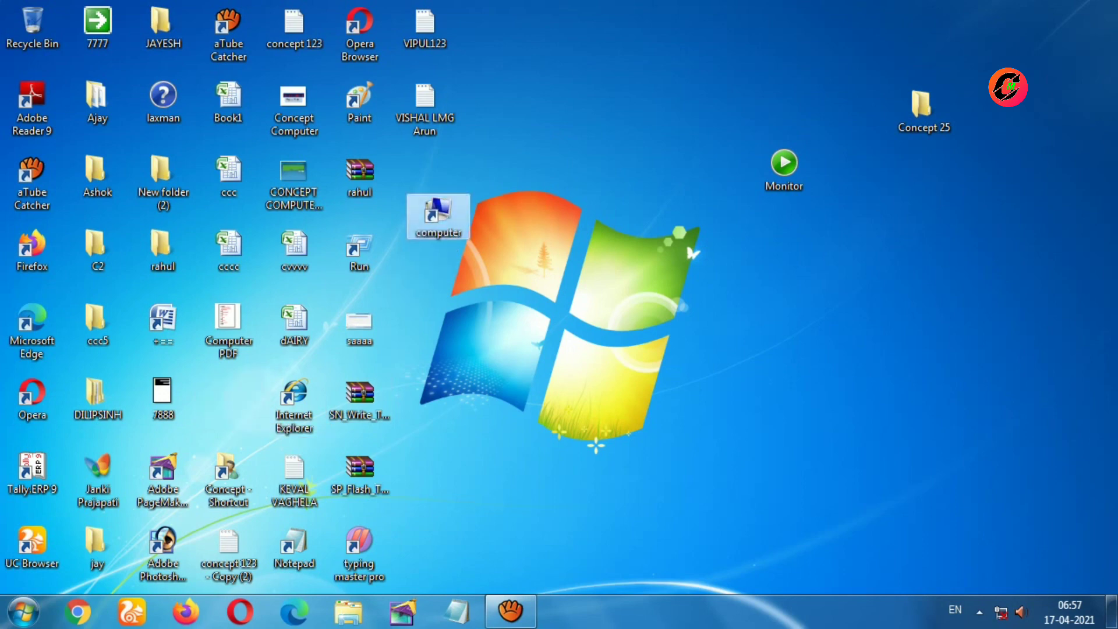
double_click(438, 215)
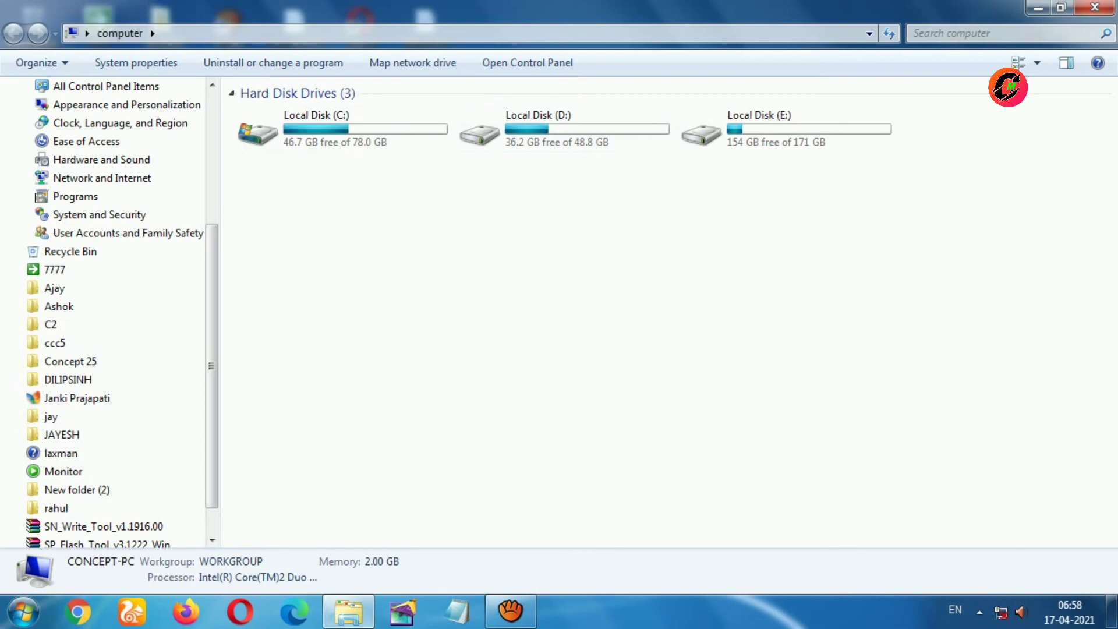
scroll(104, 314, up, 4)
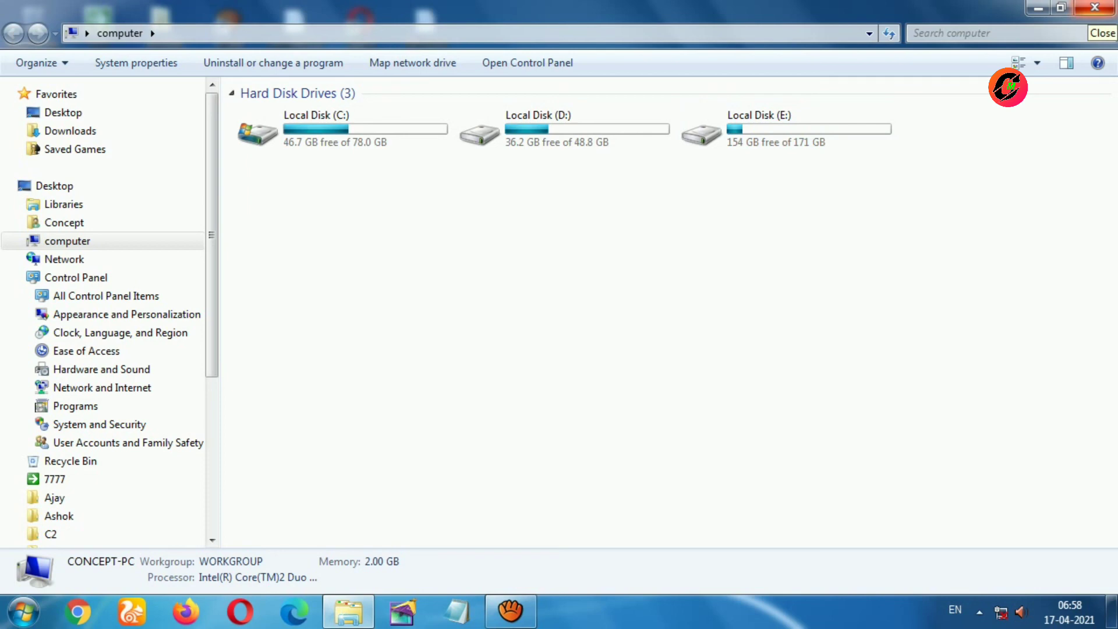
click(1095, 7)
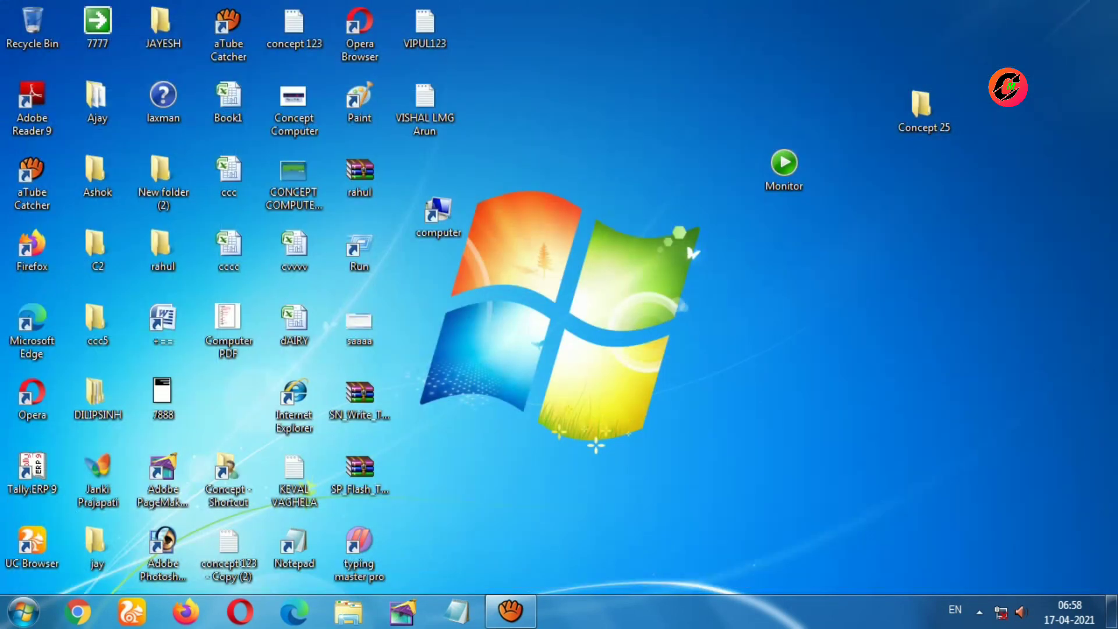
Refresh the desktop repeatedly after closing the computer window.
right_click(556, 104)
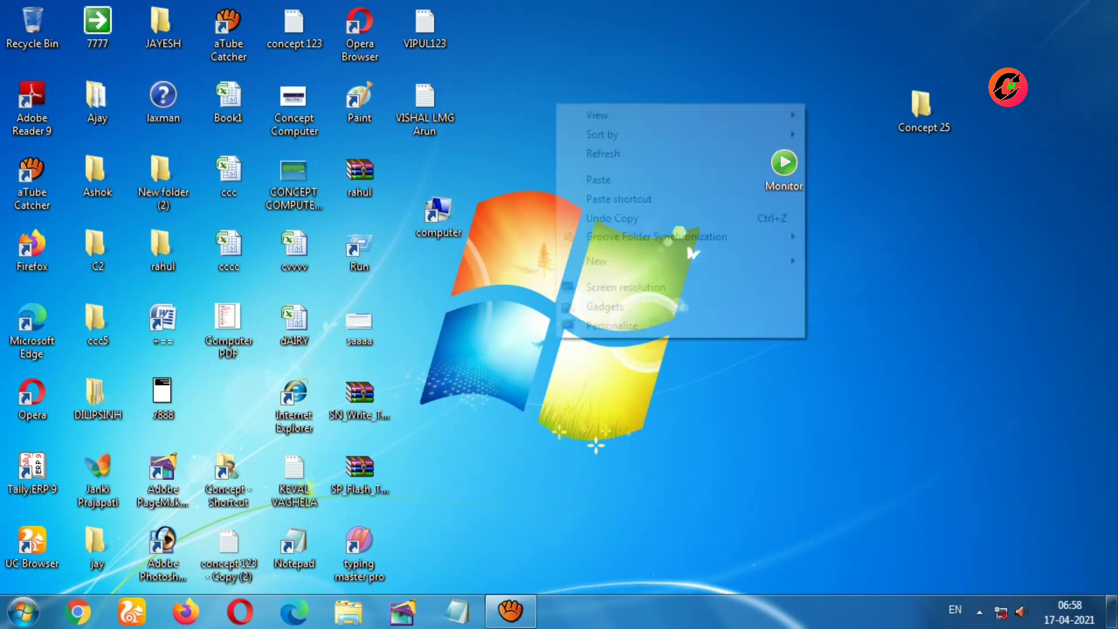
click(603, 154)
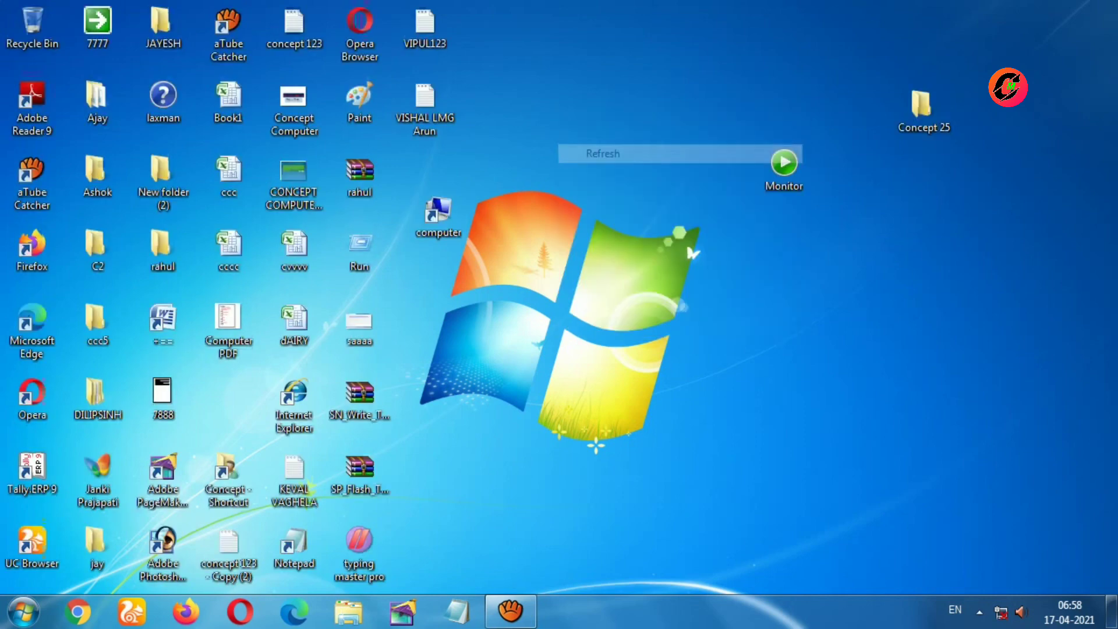
right_click(598, 132)
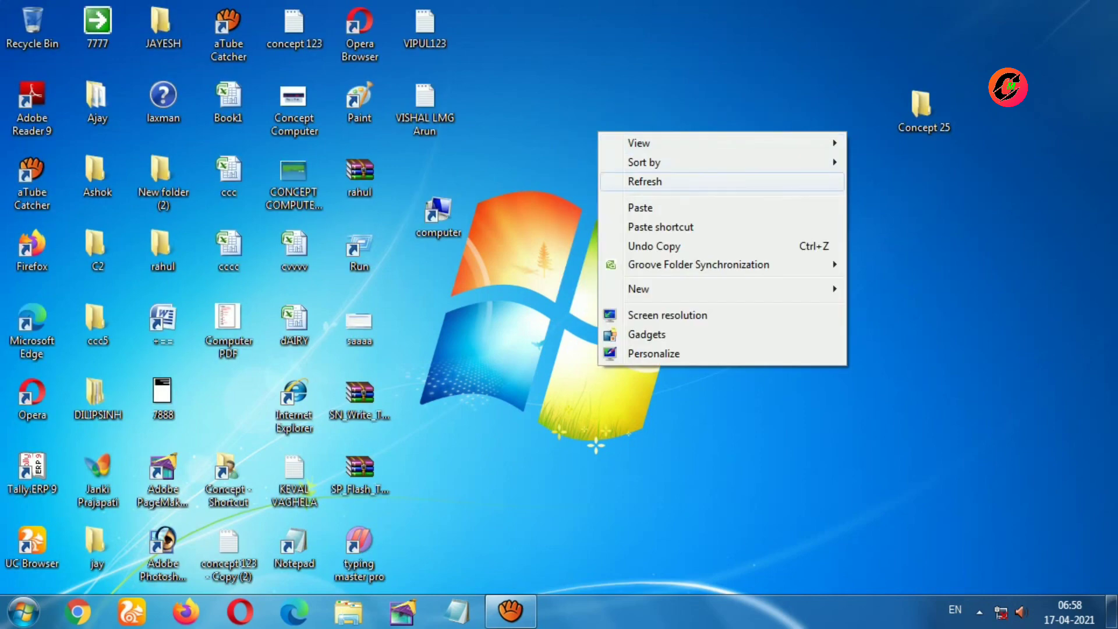
click(645, 181)
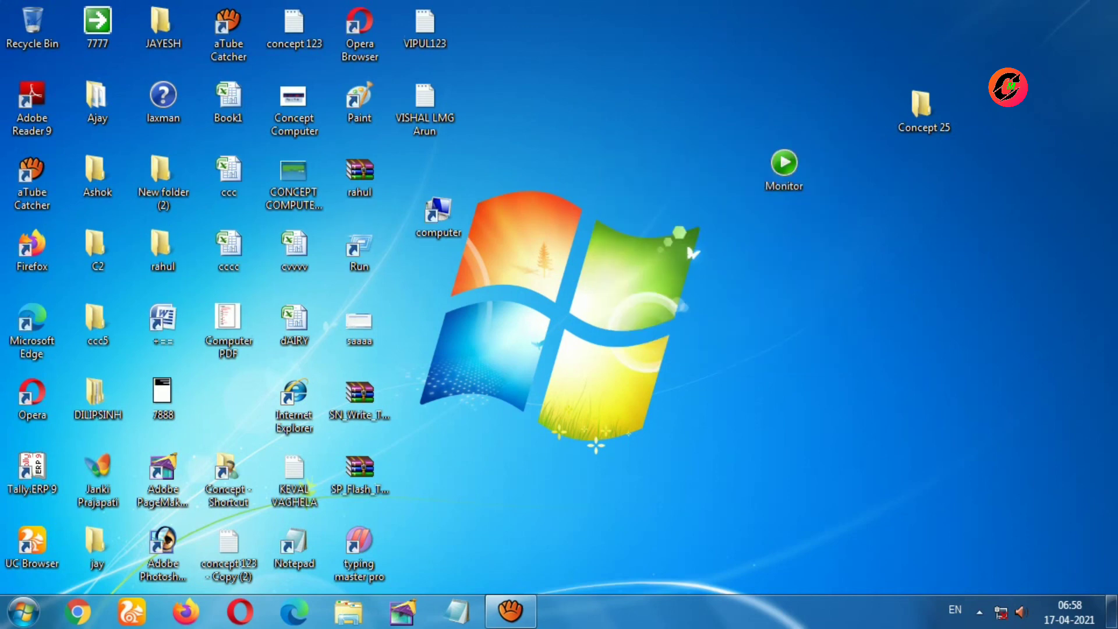
right_click(625, 114)
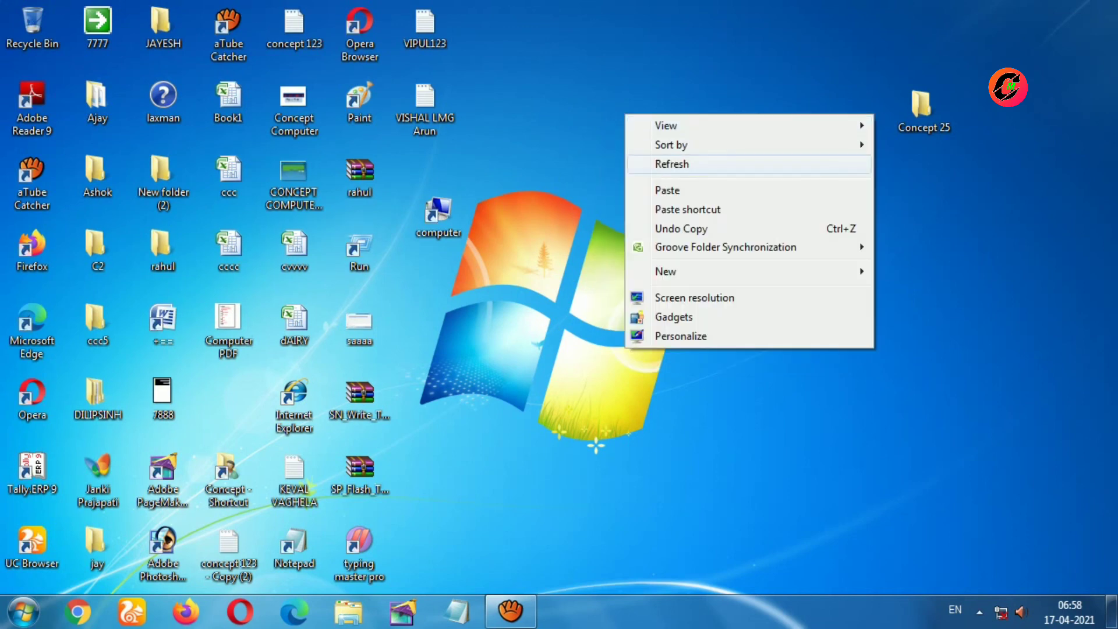
click(672, 163)
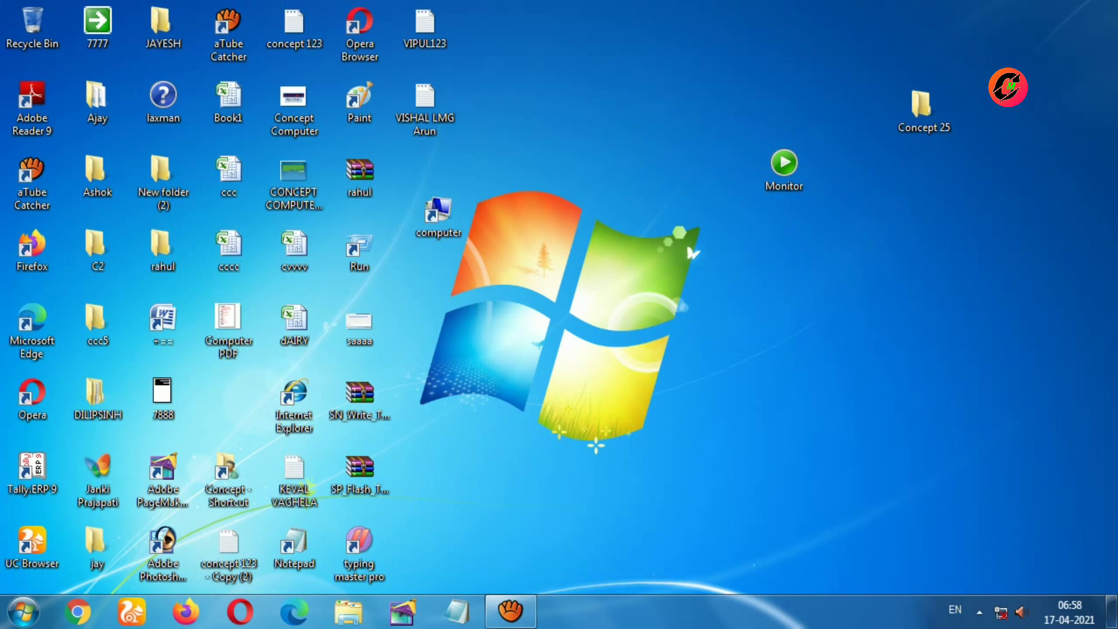
right_click(643, 125)
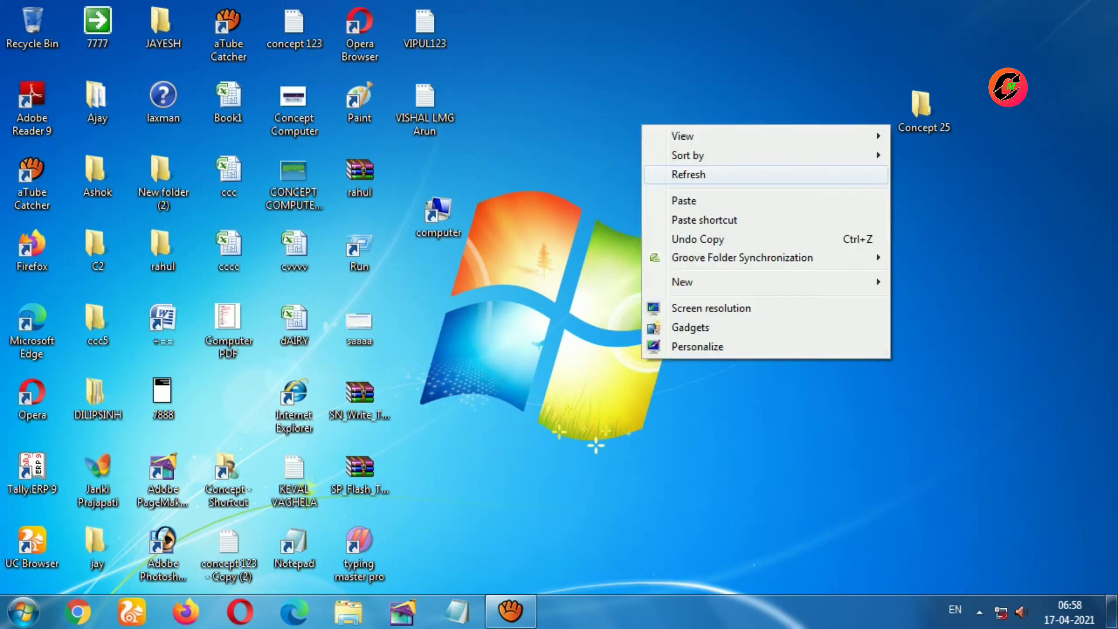
click(688, 174)
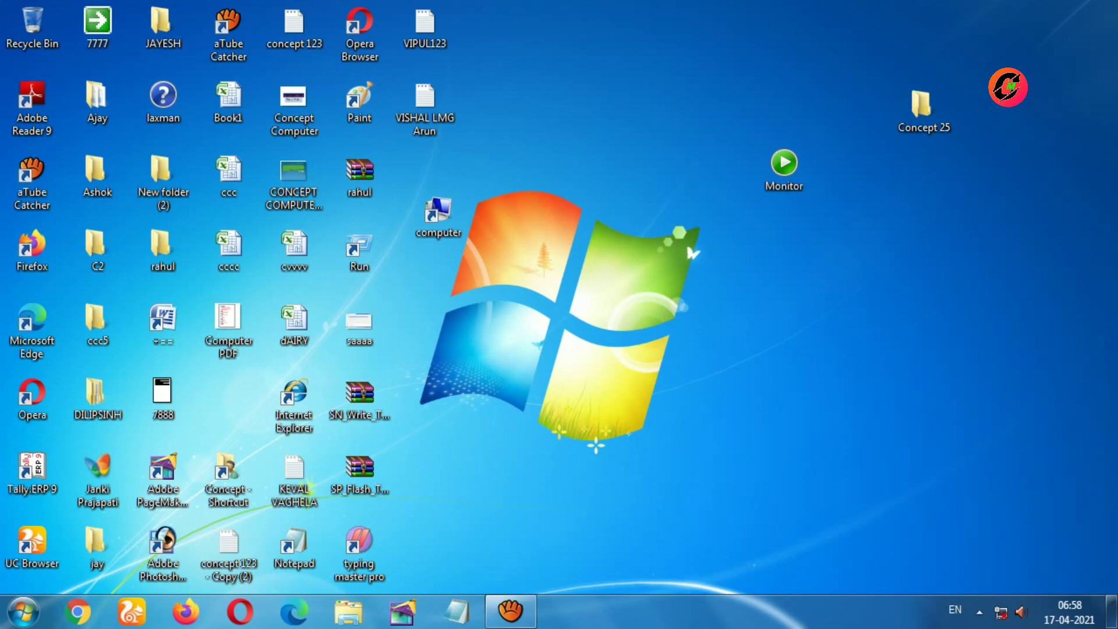
right_click(665, 248)
click(678, 299)
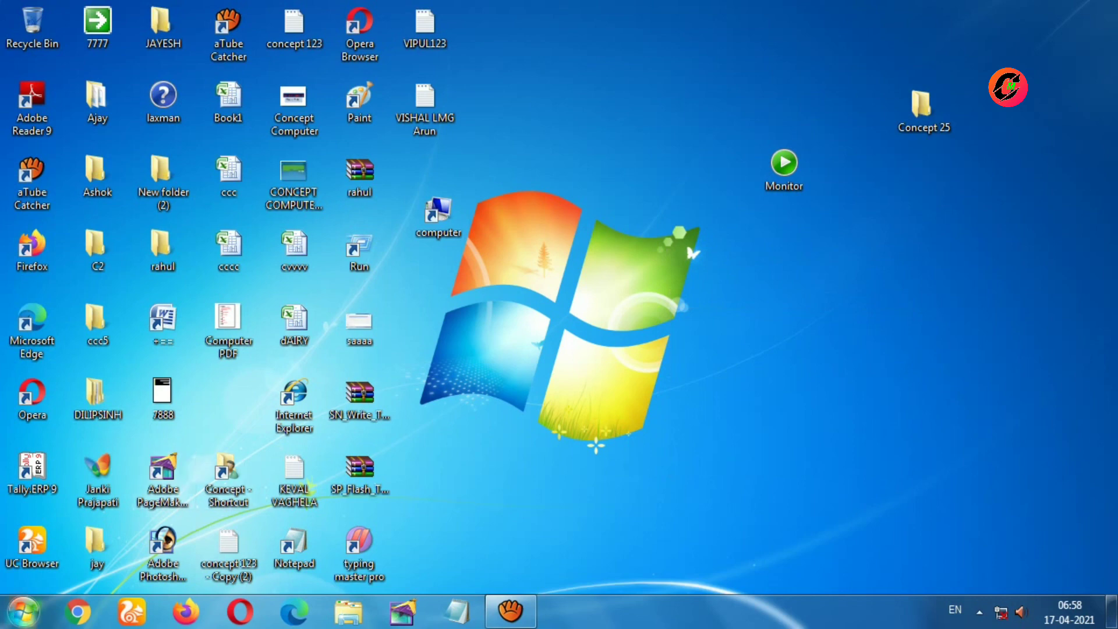
View the programs and system links in the Start menu and close it.
click(24, 612)
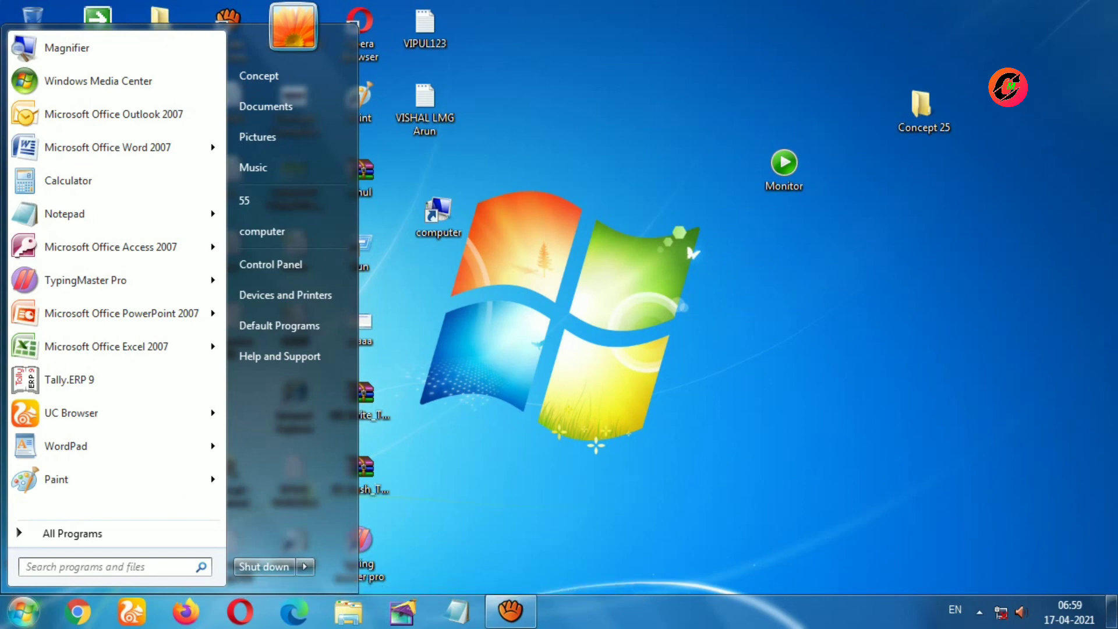
key(Escape)
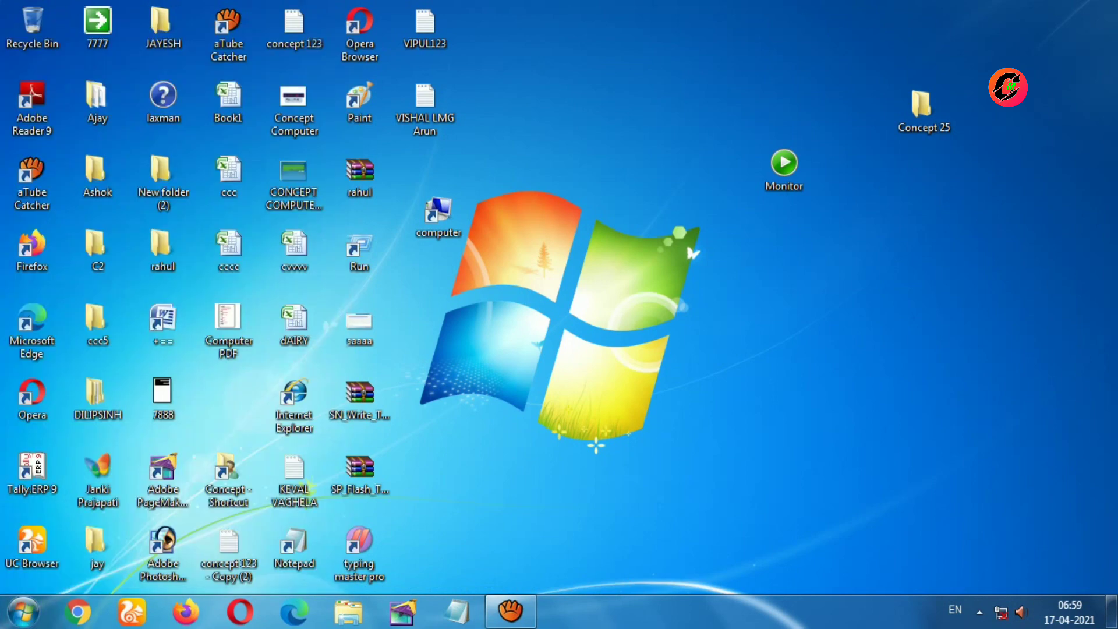